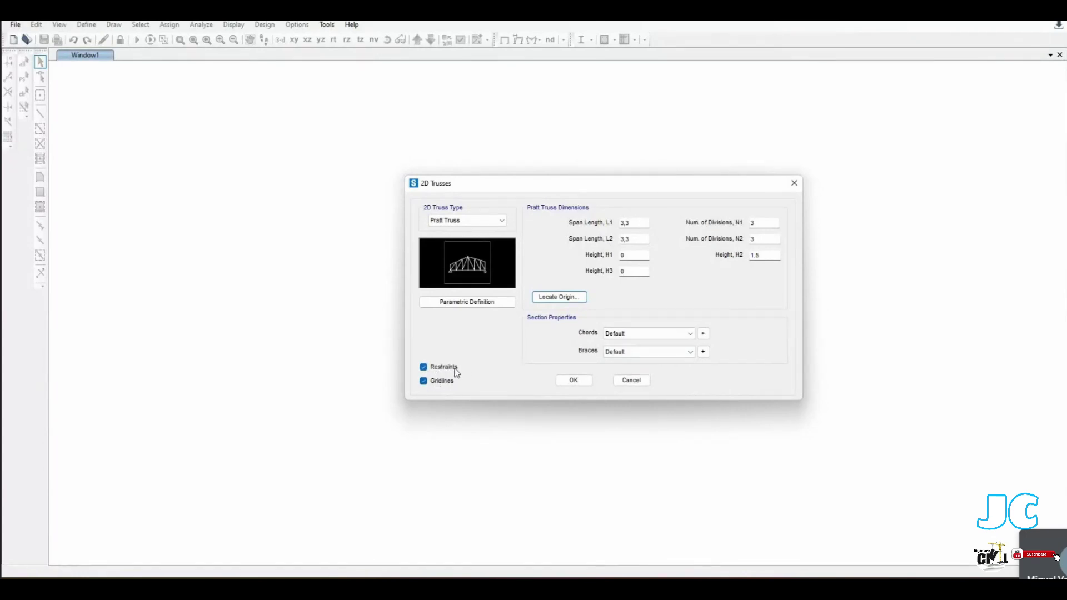
{"action": "left_click", "coordinate": [424, 368]}
{"action": "left_click", "coordinate": [423, 367]}
{"action": "left_click", "coordinate": [444, 380]}
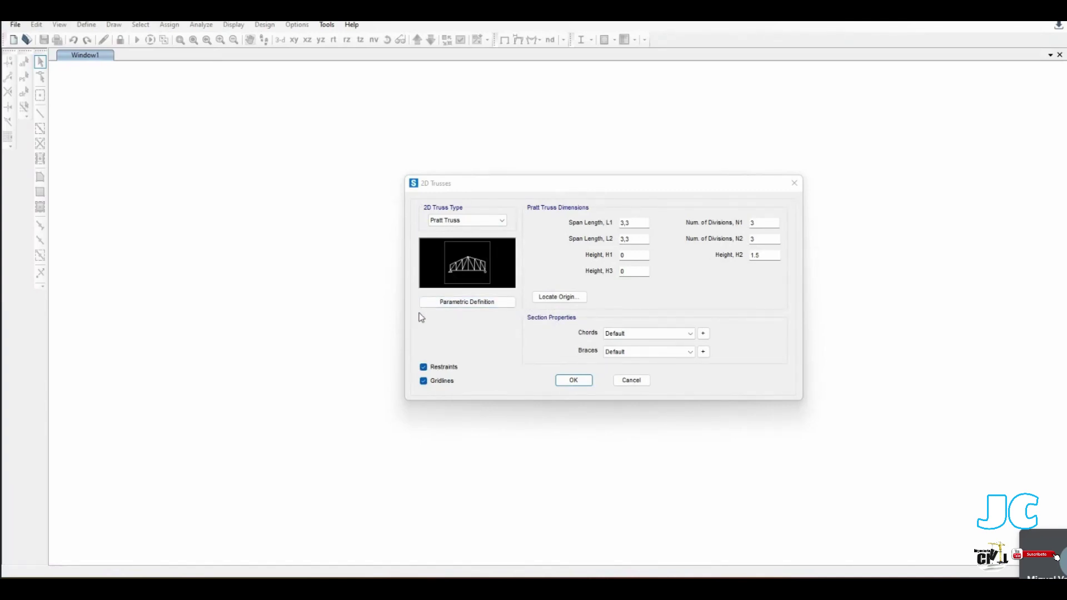
Step: Examine the frame section property types available for the truss chords without adding a section
{"action": "left_click", "coordinate": [703, 334]}
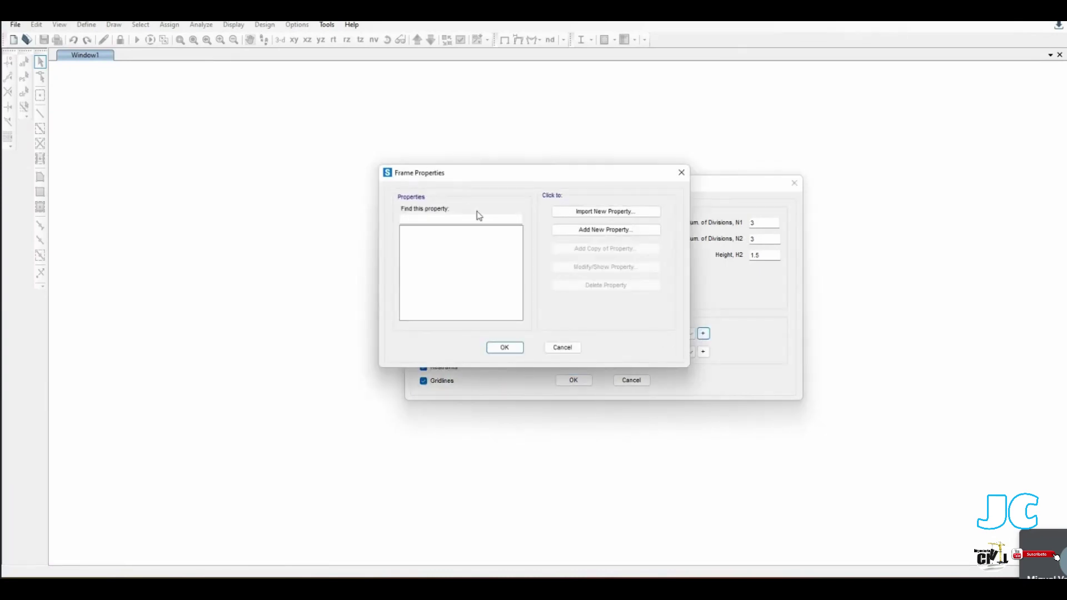
{"action": "left_click", "coordinate": [636, 231]}
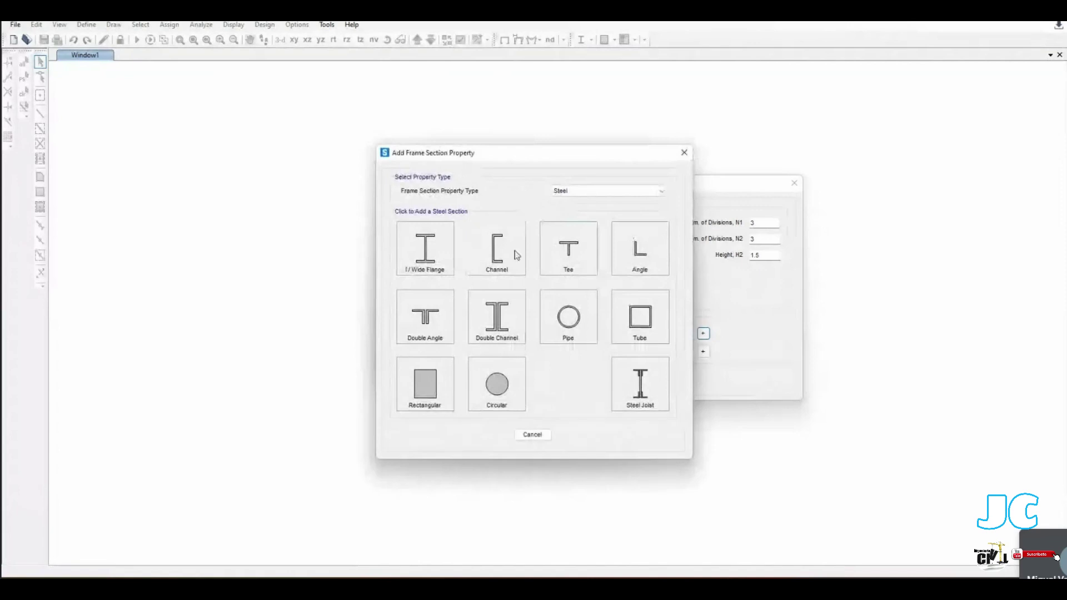
{"action": "left_click", "coordinate": [649, 191]}
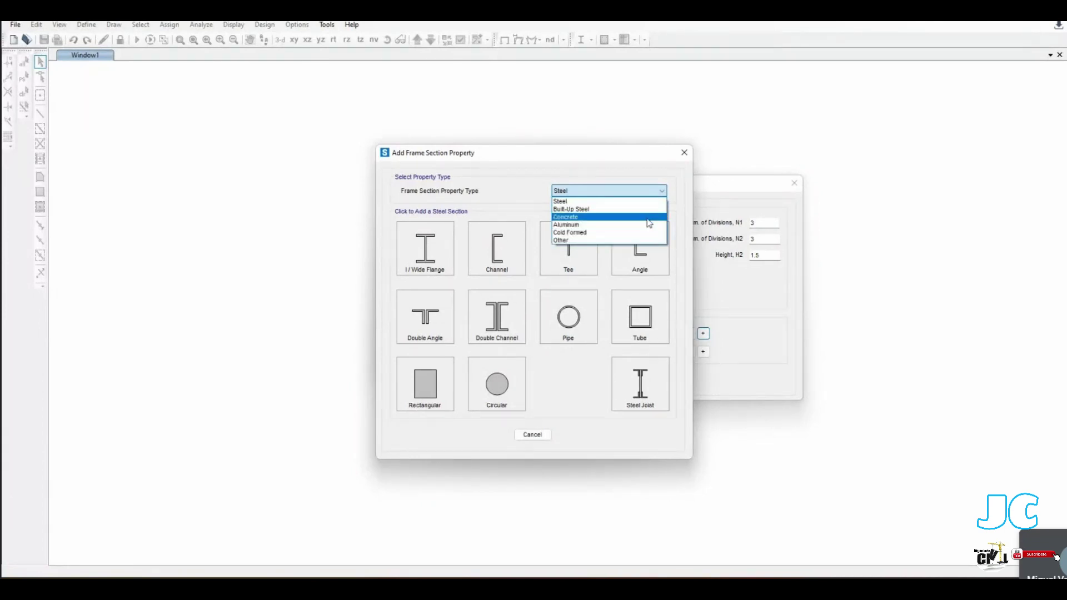
{"action": "left_click", "coordinate": [643, 191]}
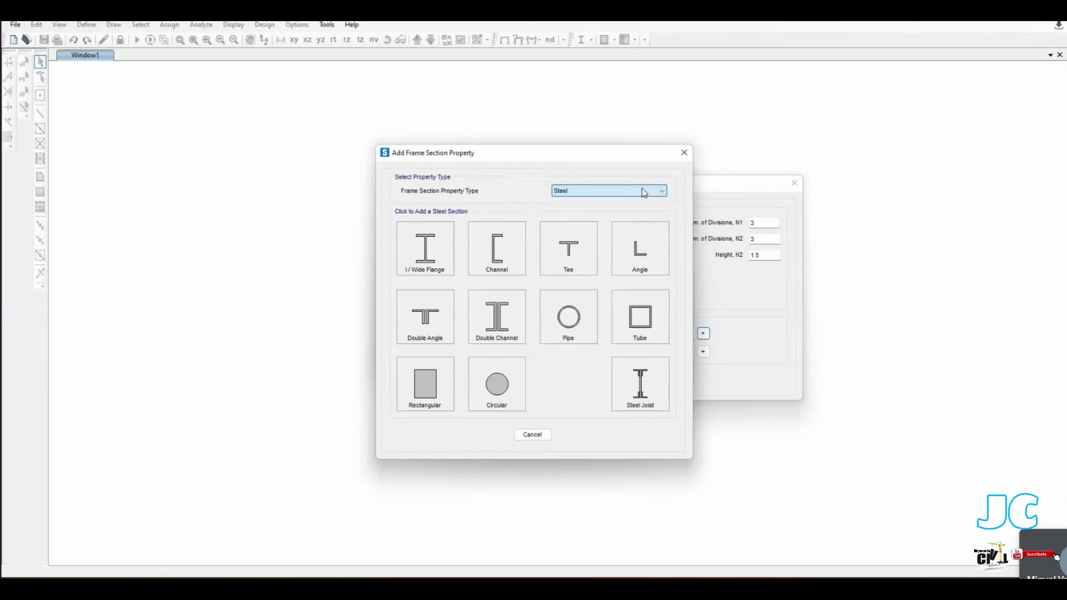
{"action": "left_click", "coordinate": [683, 153]}
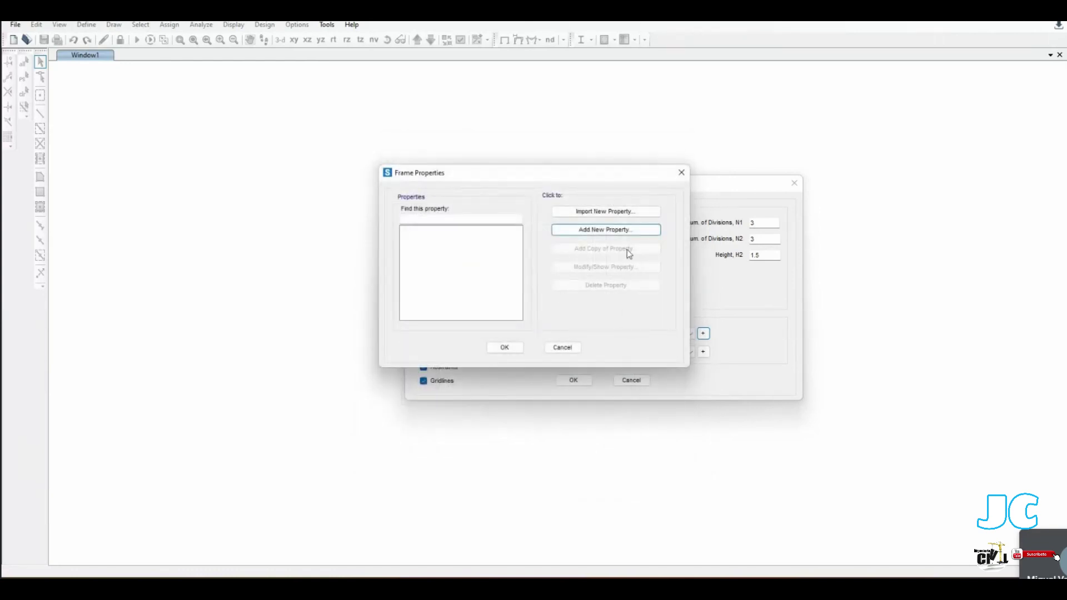
{"action": "left_click", "coordinate": [683, 172]}
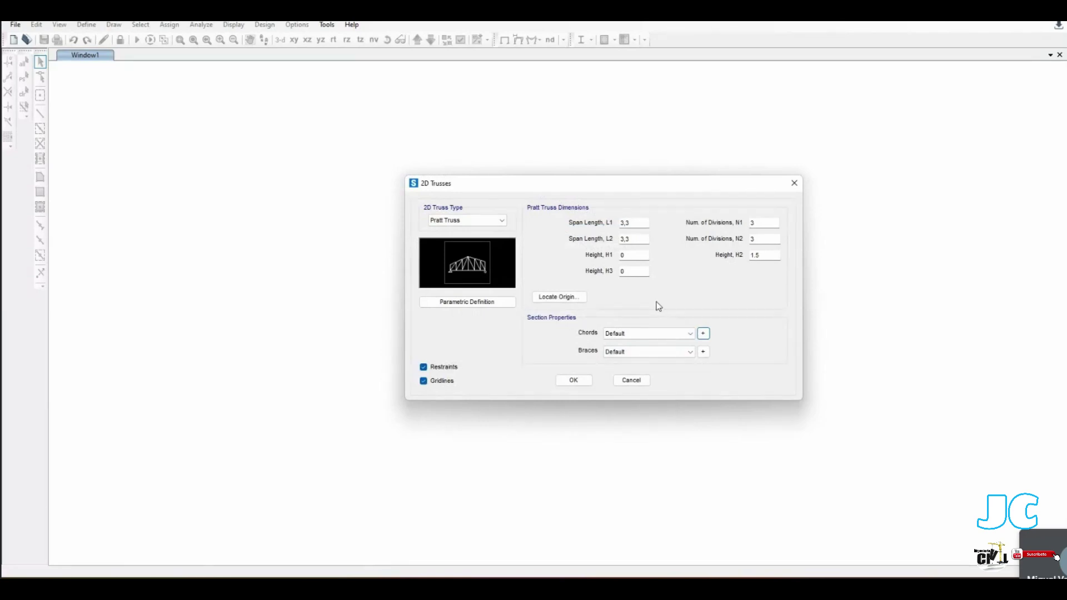
Step: Generate the Pratt truss from the entered dimensions with restraints and gridlines enabled
{"action": "left_click", "coordinate": [588, 380]}
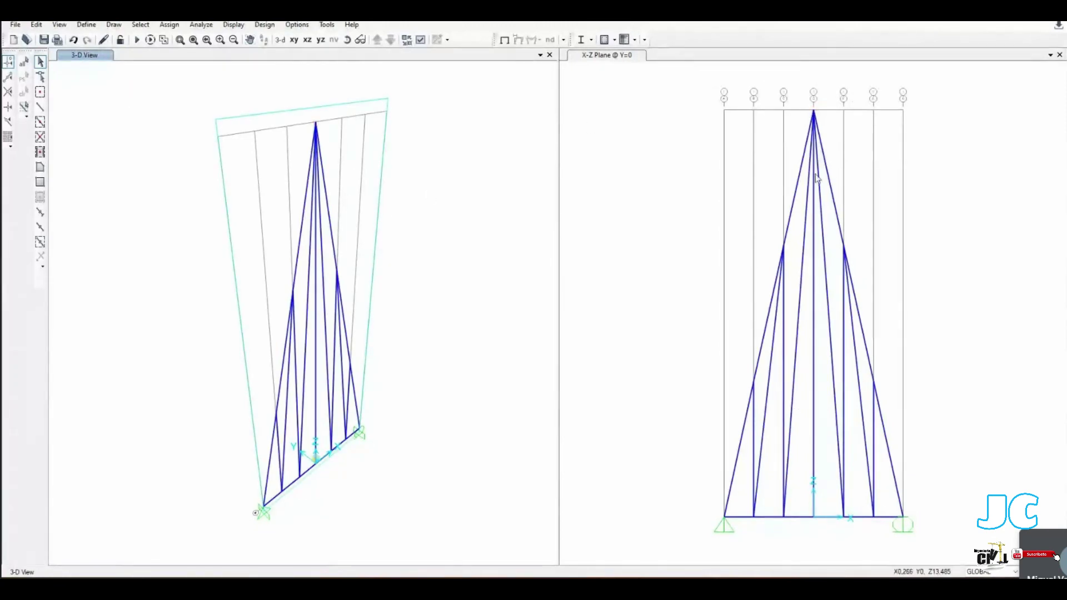
Step: Start a new model from the 2D Trusses template and choose the Pratt Truss type
{"action": "left_click", "coordinate": [16, 25]}
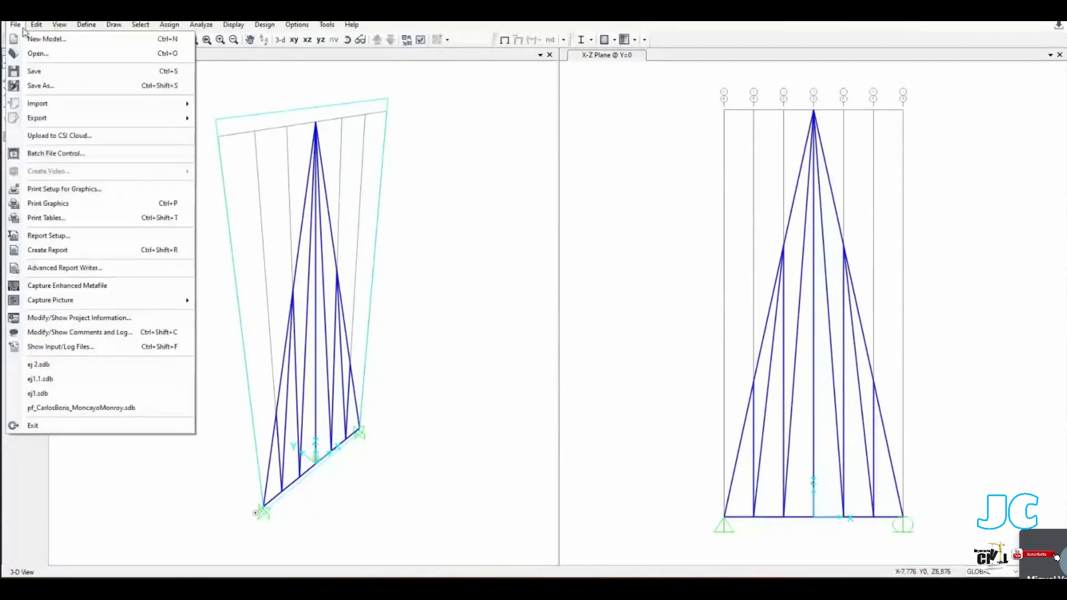
{"action": "left_click", "coordinate": [44, 39]}
{"action": "left_click", "coordinate": [543, 339]}
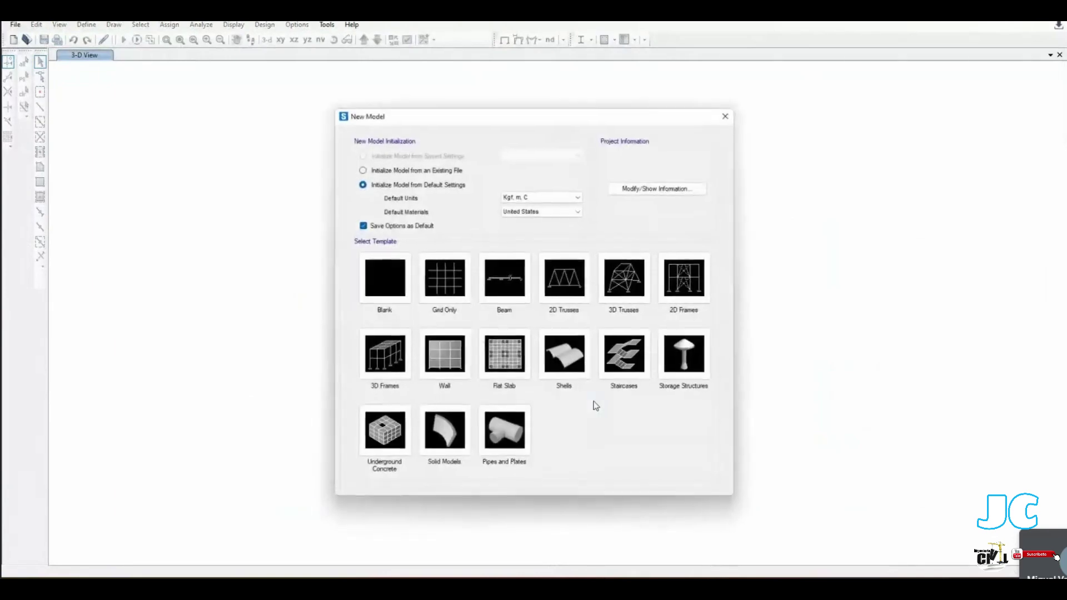
{"action": "left_click", "coordinate": [564, 278]}
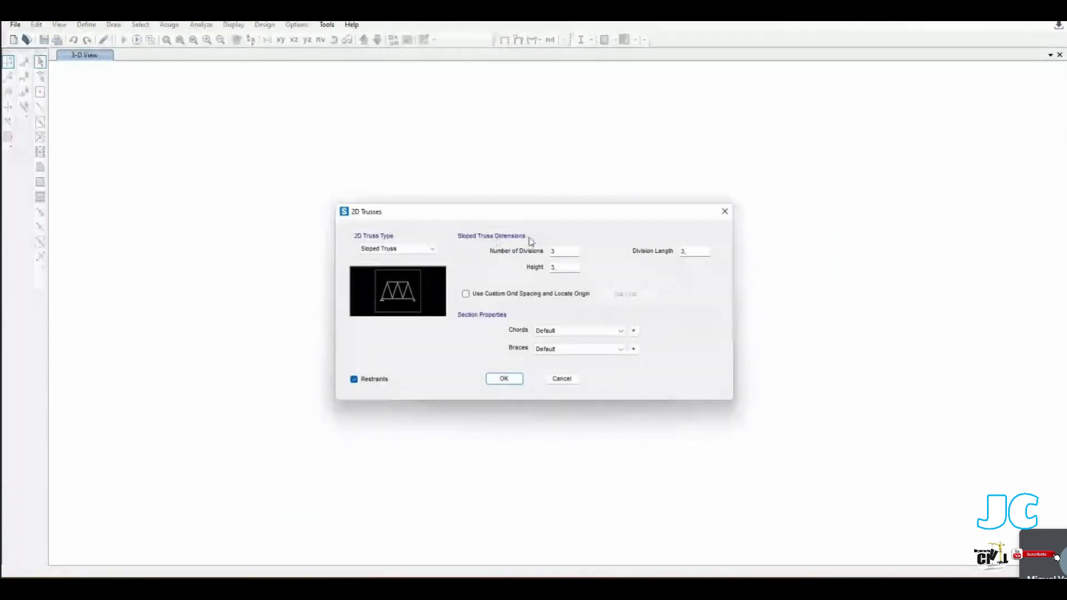
{"action": "left_click", "coordinate": [397, 248]}
{"action": "left_click", "coordinate": [384, 283]}
Step: Set span lengths L1 and L2 to 3,3 and heights H1 and H3 to 0 for the Pratt truss
{"action": "left_click", "coordinate": [565, 251]}
{"action": "type", "text": "3,3"}
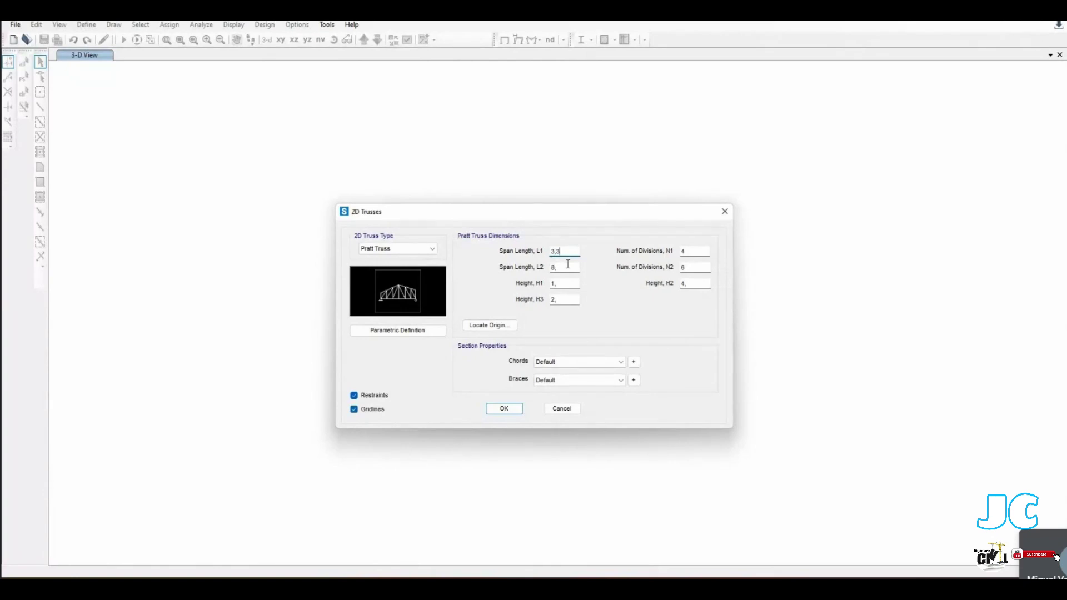
{"action": "key", "text": "Tab"}
{"action": "key", "text": "Tab"}
{"action": "type", "text": "0"}
{"action": "key", "text": "Tab"}
Step: Set height H2 to 1,5 and division counts N1 and N2 to 3, and generate the Pratt truss
{"action": "double_click", "coordinate": [701, 284]}
{"action": "type", "text": "1,5"}
{"action": "double_click", "coordinate": [696, 252]}
{"action": "type", "text": "3"}
{"action": "double_click", "coordinate": [694, 266]}
{"action": "type", "text": "3"}
{"action": "left_click", "coordinate": [507, 408]}
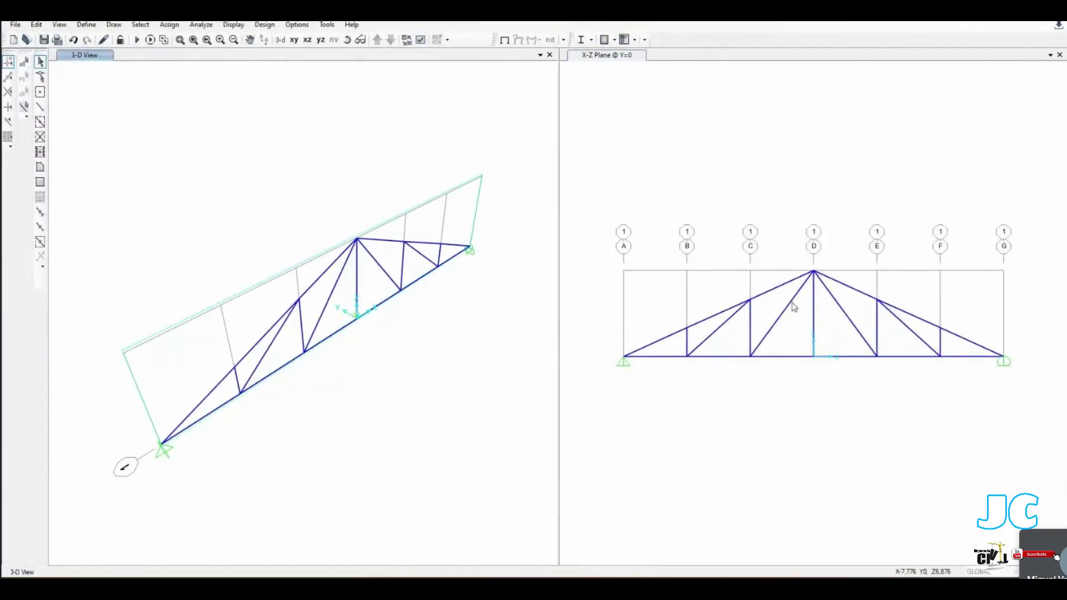
Step: Switch to the Excel exercise sheet, check the truss dimensions, material and load data, and return to SAP2000
{"action": "key", "text": "alt+Tab"}
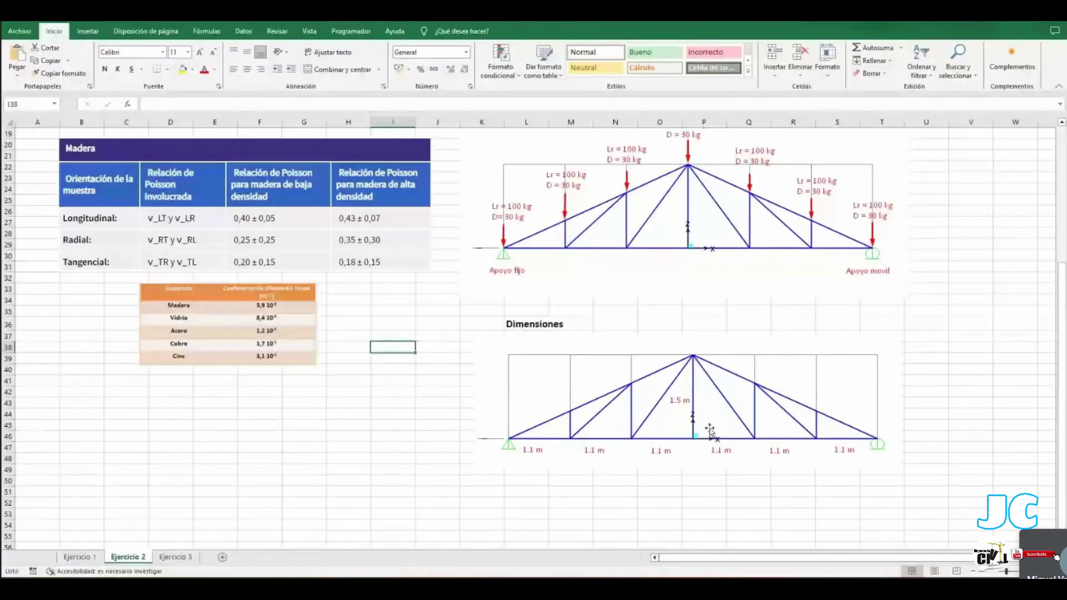
{"action": "scroll", "coordinate": [495, 309], "scroll_direction": "up", "scroll_amount": 6}
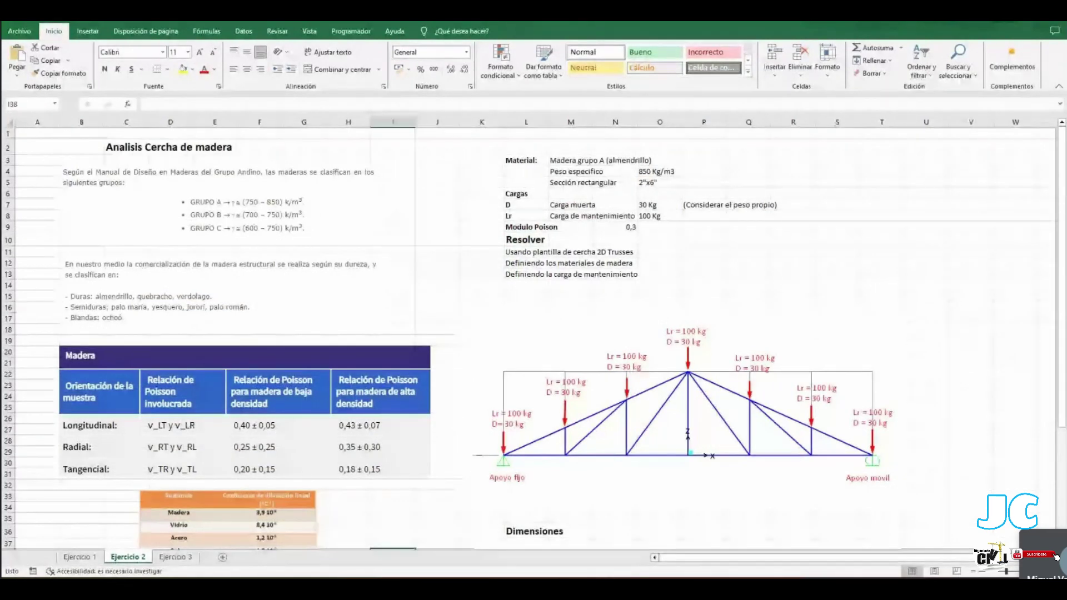
{"action": "key", "text": "alt+Tab"}
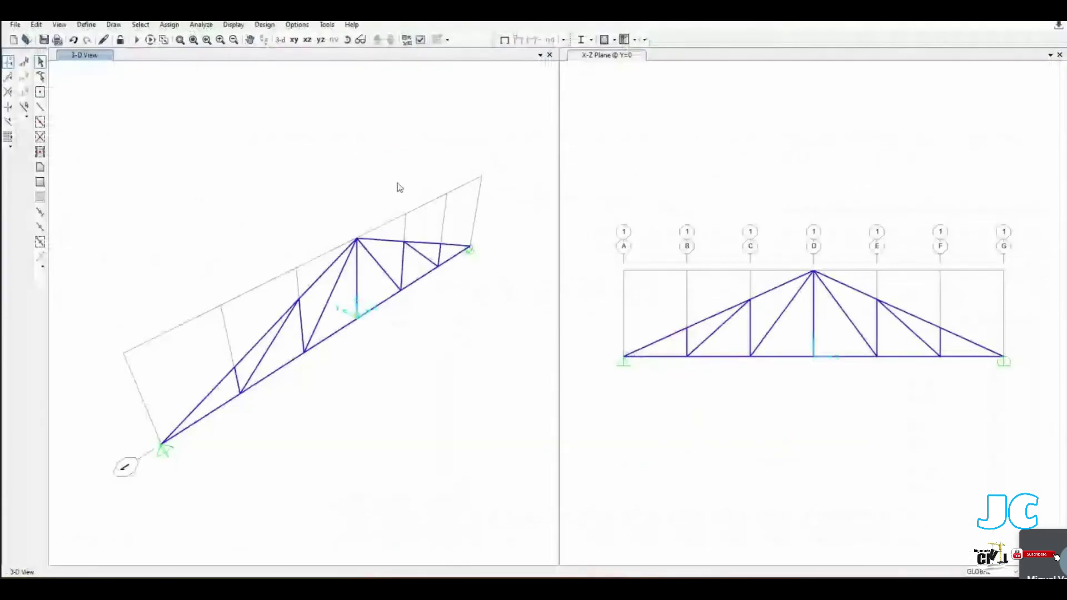
Step: Swap the two model views, showing the X-Z plane in the first window and the 3-D view in the second
{"action": "left_click", "coordinate": [667, 146]}
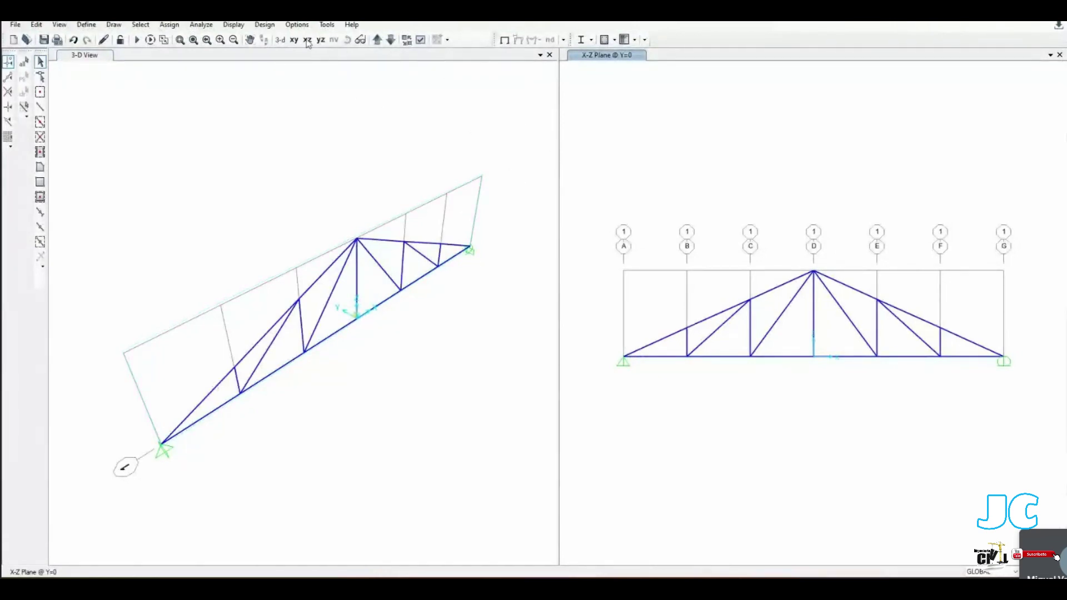
{"action": "left_click", "coordinate": [280, 39]}
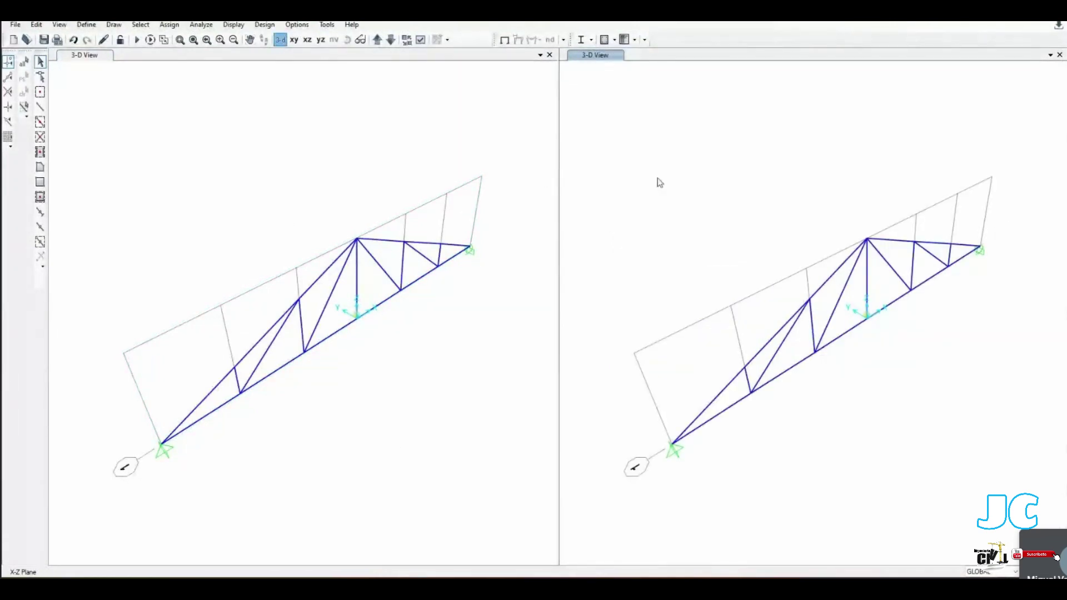
{"action": "left_click", "coordinate": [214, 137]}
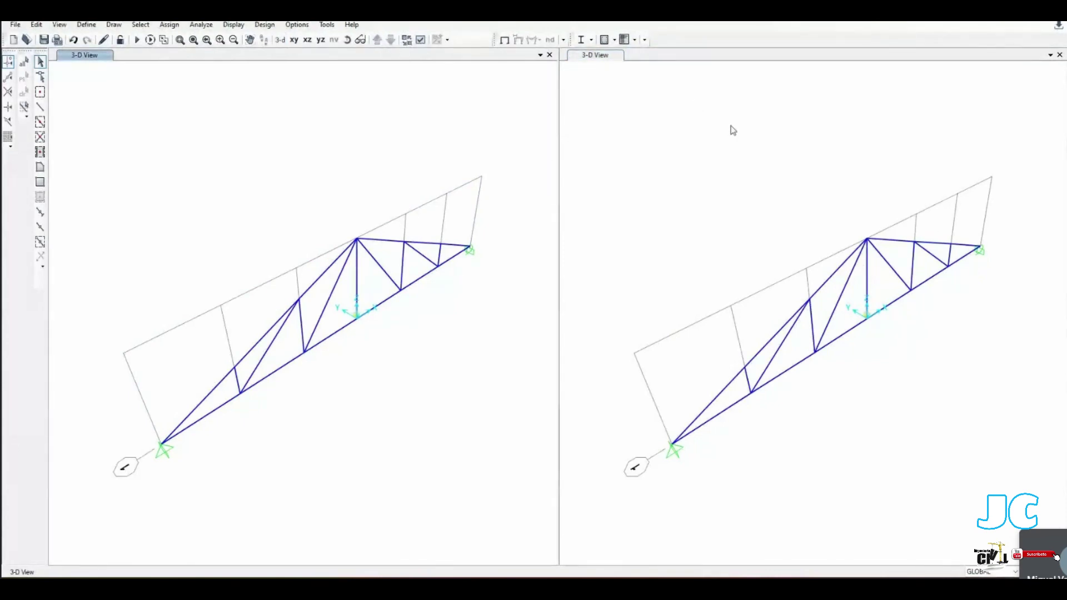
{"action": "left_click", "coordinate": [307, 41]}
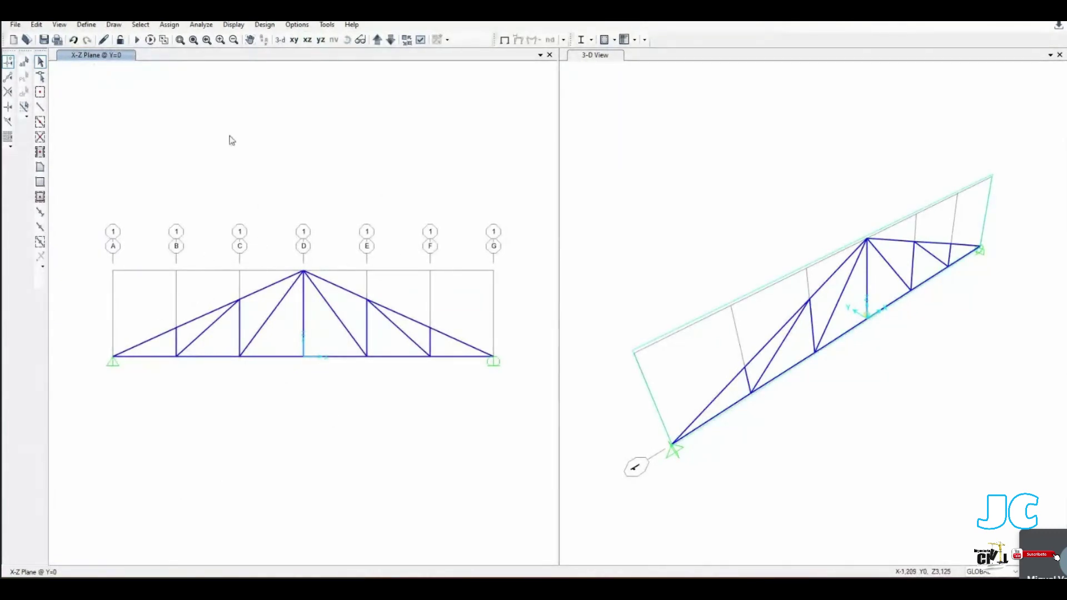
Step: Add a new United States concrete material with the Customary standard and grade f'c 3000 psi
{"action": "left_click", "coordinate": [82, 29]}
{"action": "left_click", "coordinate": [105, 36]}
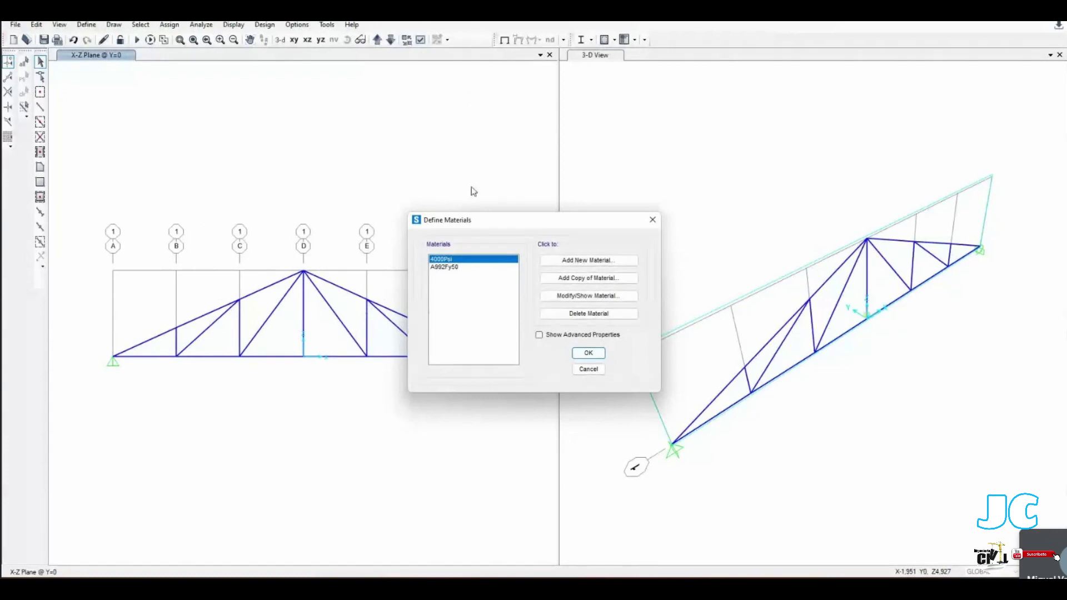
{"action": "left_click_drag", "start_coordinate": [483, 224], "coordinate": [566, 204]}
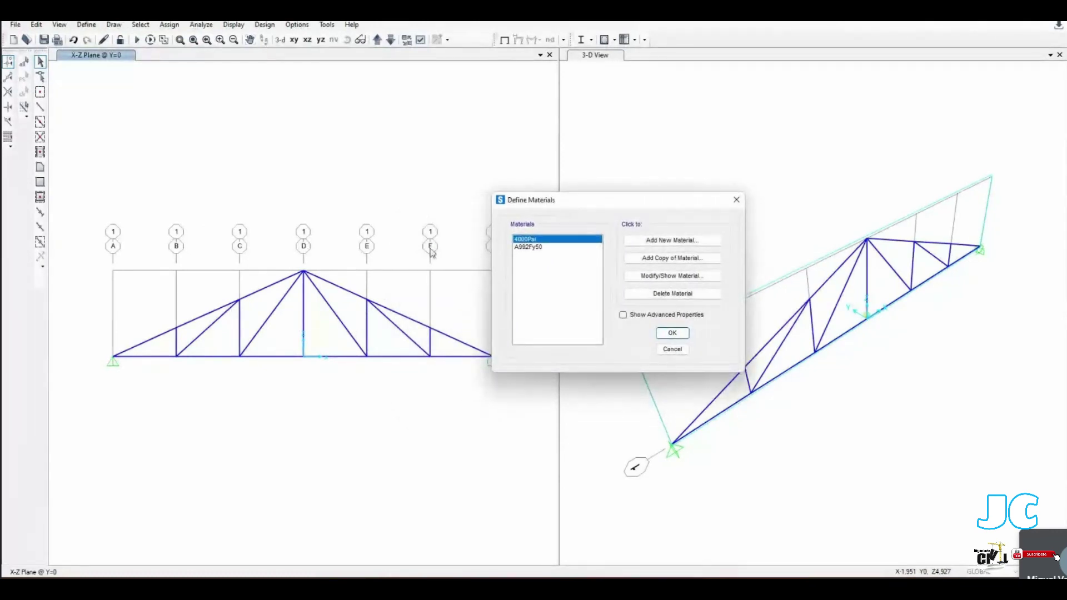
{"action": "left_click", "coordinate": [658, 239]}
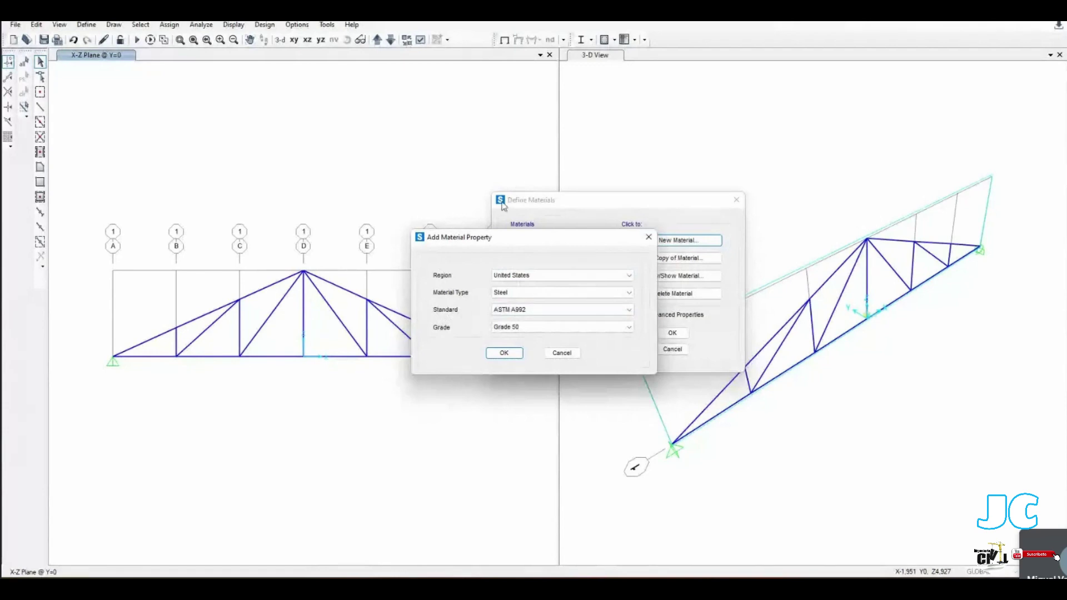
{"action": "left_click", "coordinate": [536, 294]}
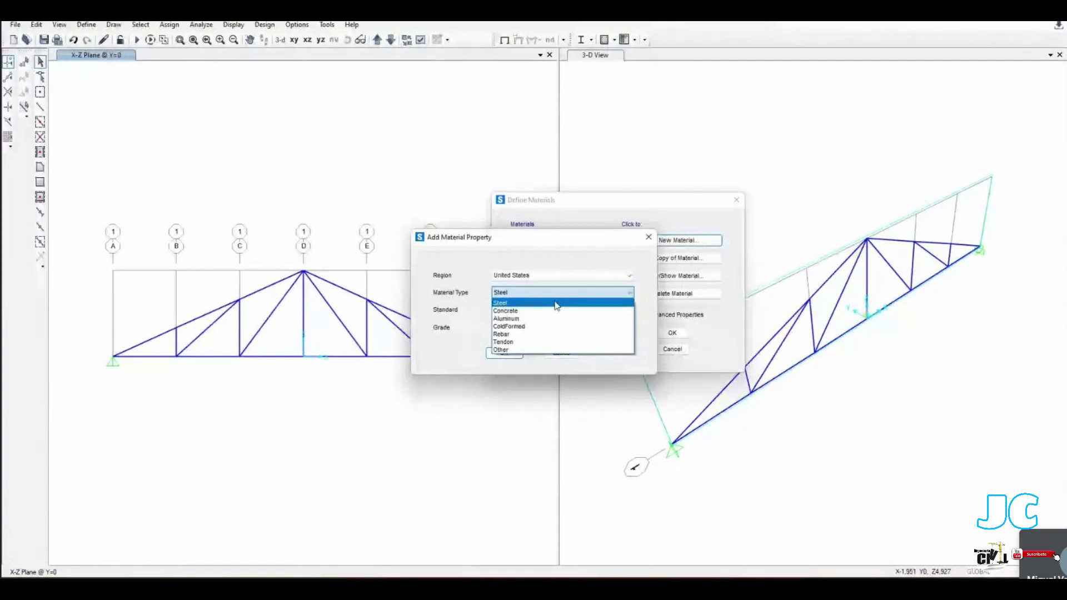
{"action": "left_click", "coordinate": [514, 311]}
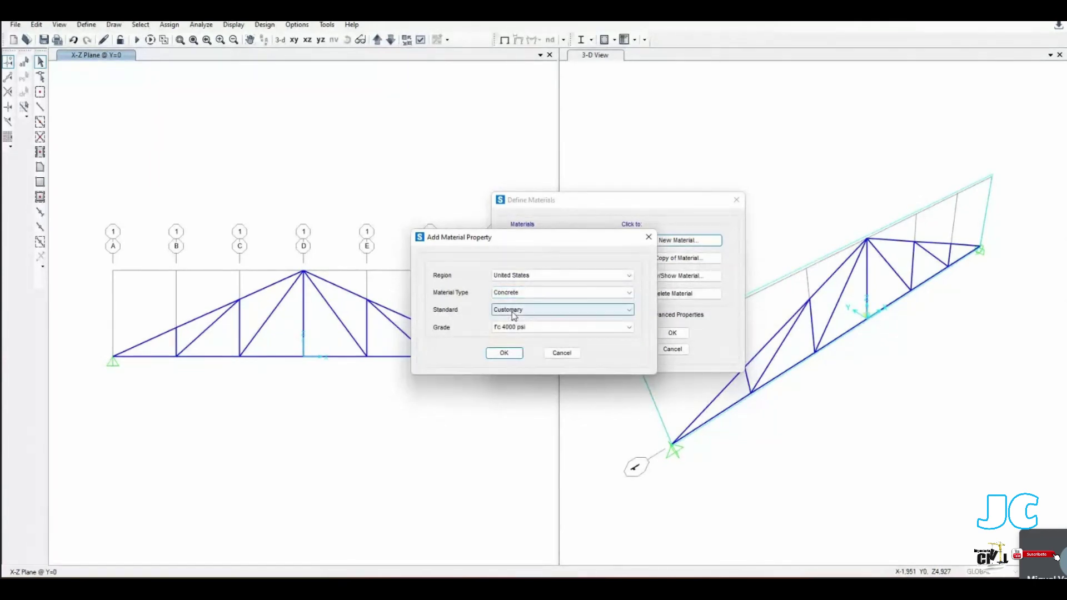
{"action": "left_click", "coordinate": [512, 328]}
{"action": "left_click", "coordinate": [496, 337]}
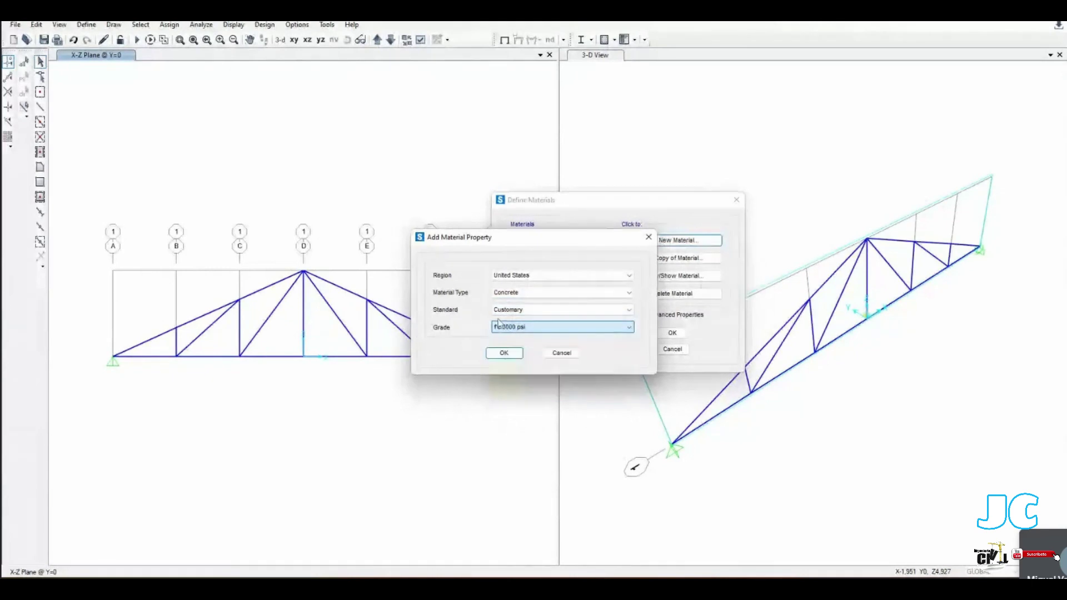
{"action": "left_click", "coordinate": [503, 353]}
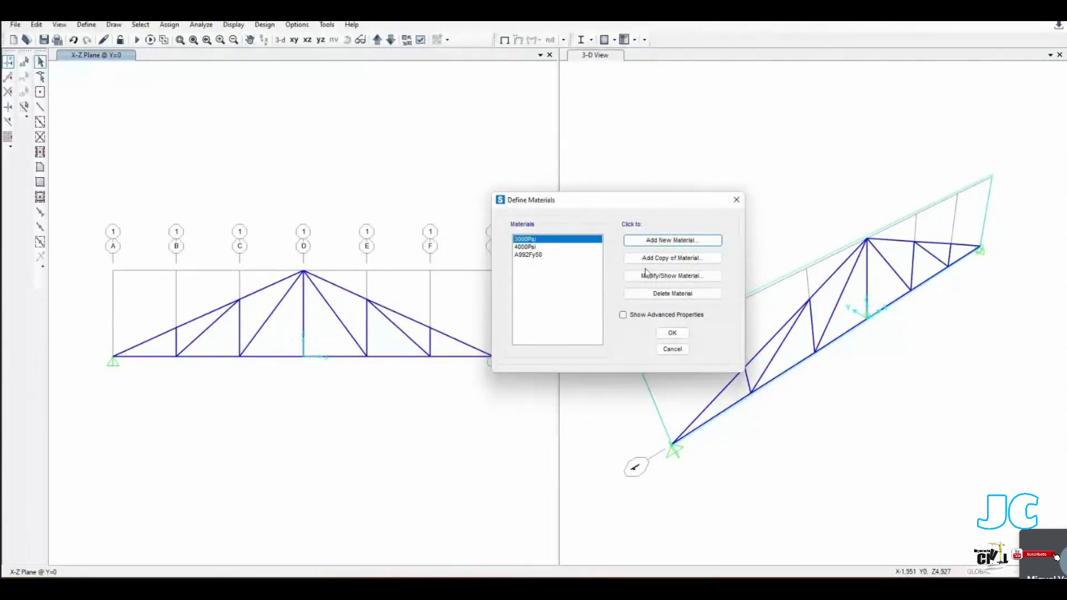
Step: Examine the 3000Psi material's weight and isotropic property data without changing it
{"action": "left_click", "coordinate": [672, 277]}
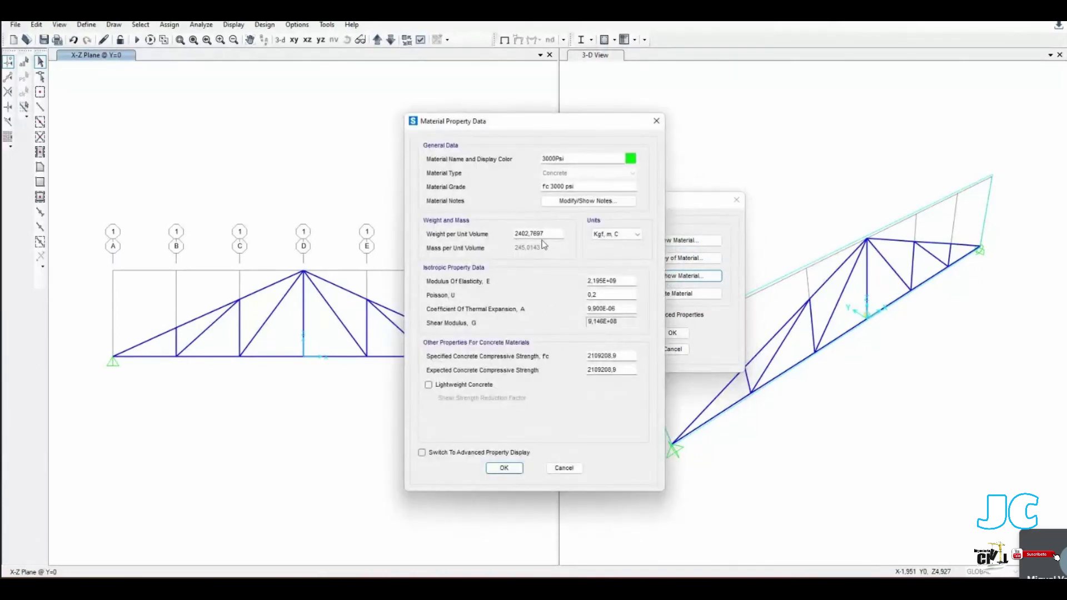
{"action": "left_click_drag", "start_coordinate": [514, 121], "coordinate": [675, 144]}
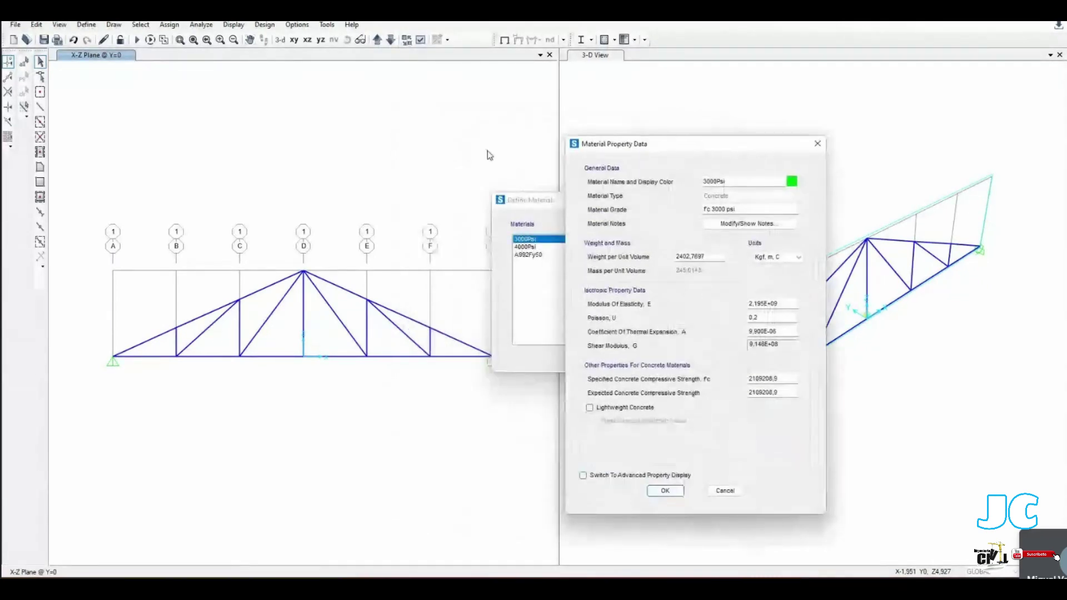
{"action": "double_click", "coordinate": [690, 257]}
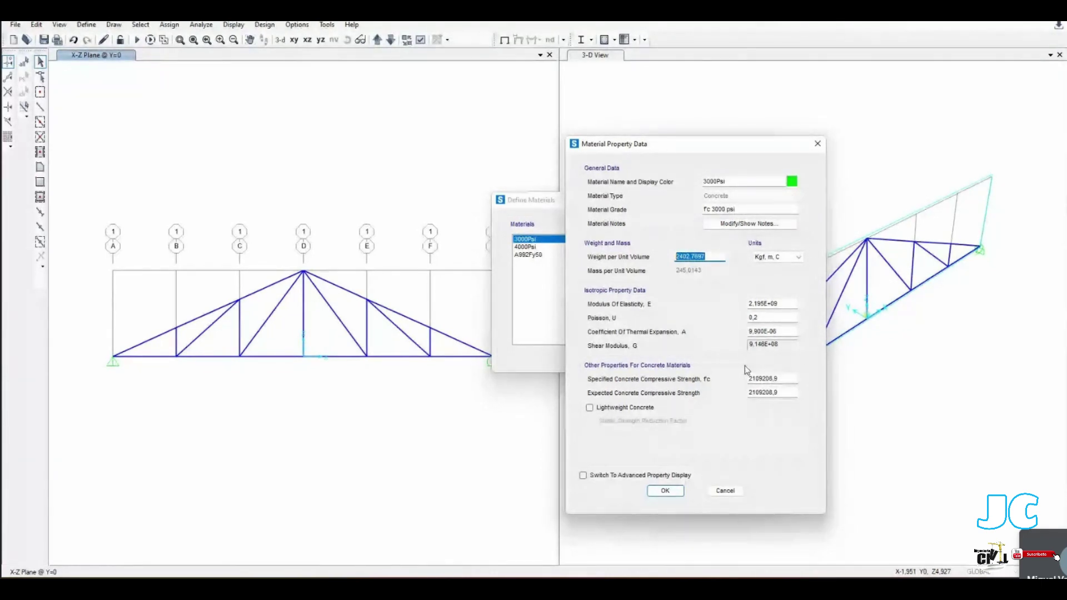
{"action": "left_click", "coordinate": [732, 496]}
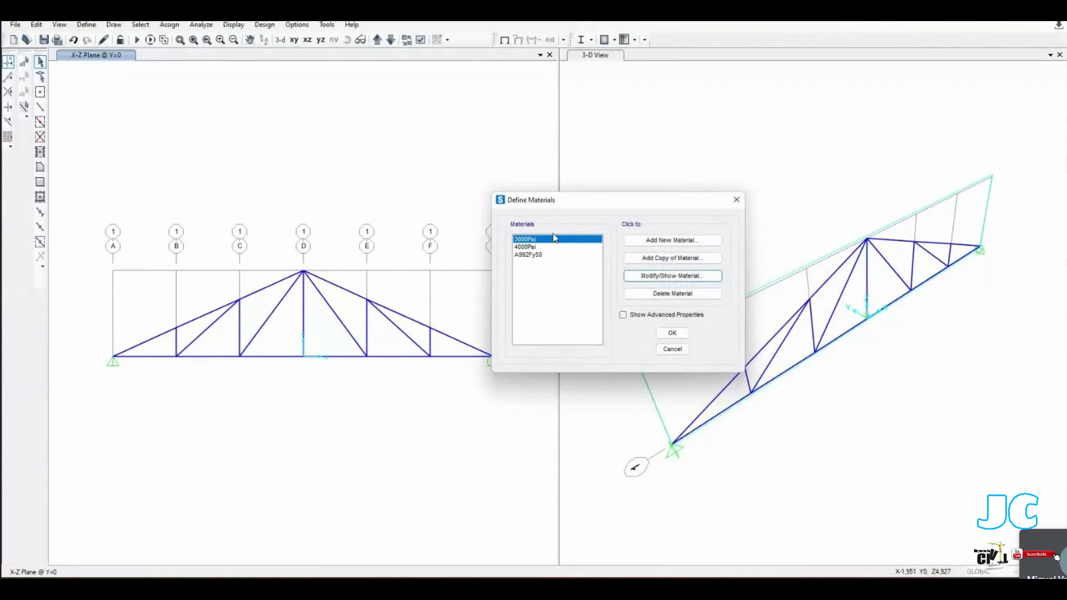
{"action": "left_click", "coordinate": [673, 276]}
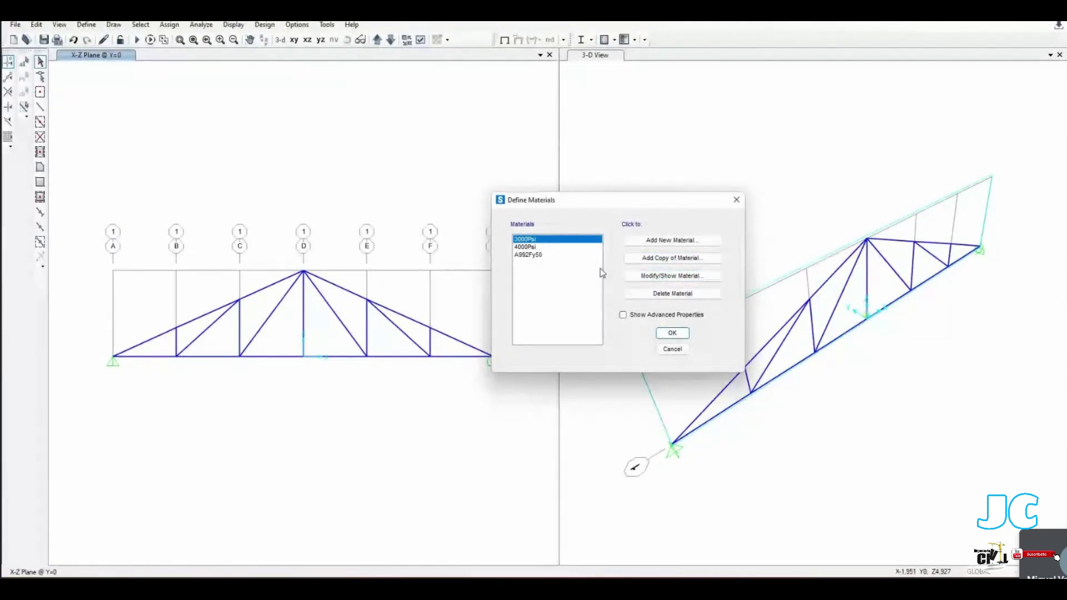
Step: Turn on the advanced material properties and start a new United States material of type Other
{"action": "left_click", "coordinate": [623, 315]}
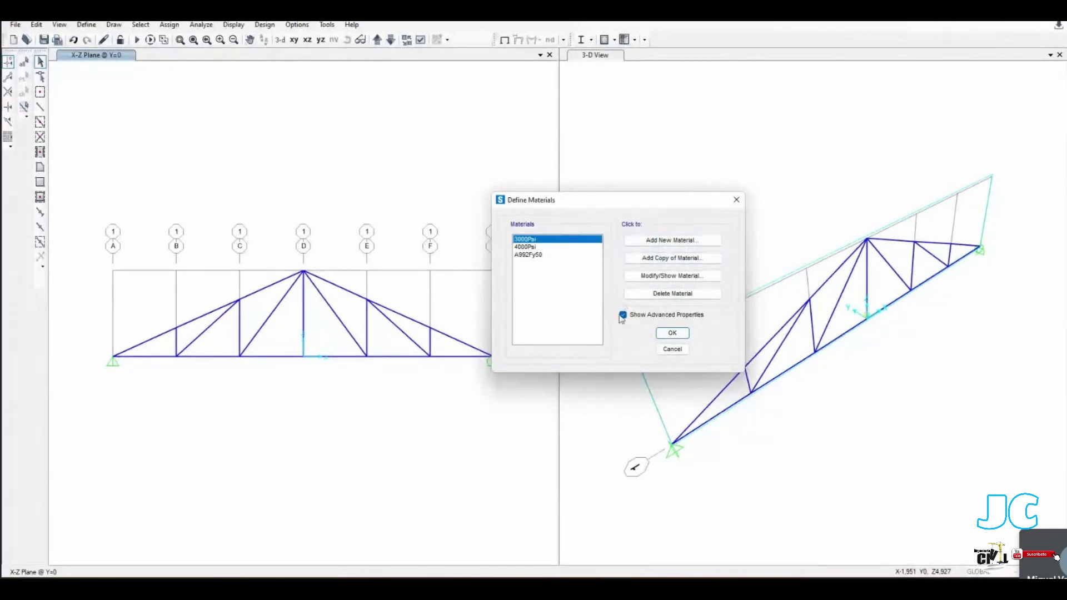
{"action": "left_click", "coordinate": [686, 248]}
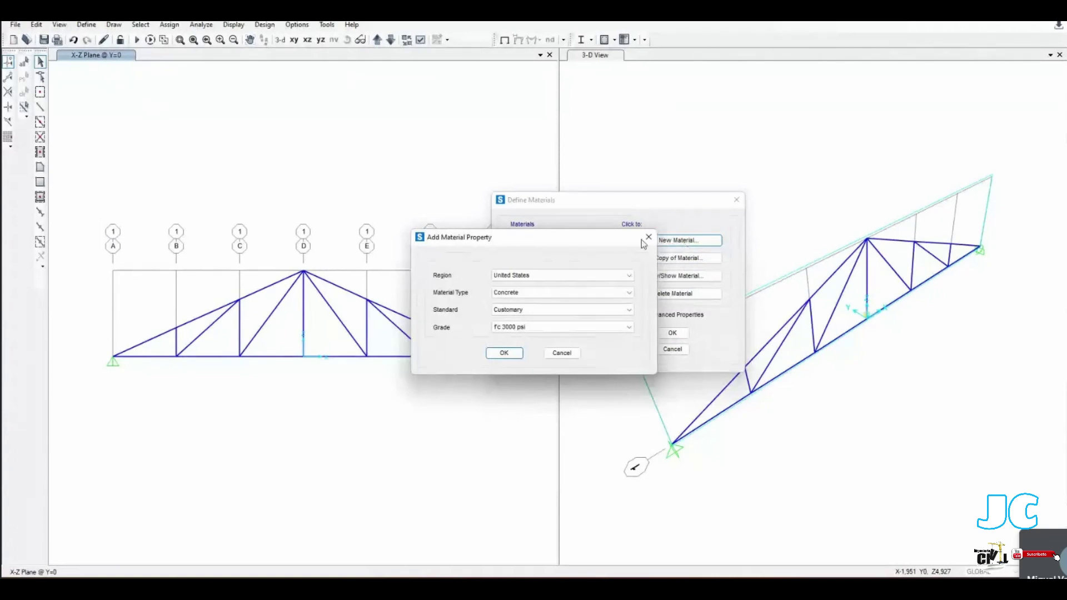
{"action": "left_click_drag", "start_coordinate": [552, 240], "coordinate": [663, 253]}
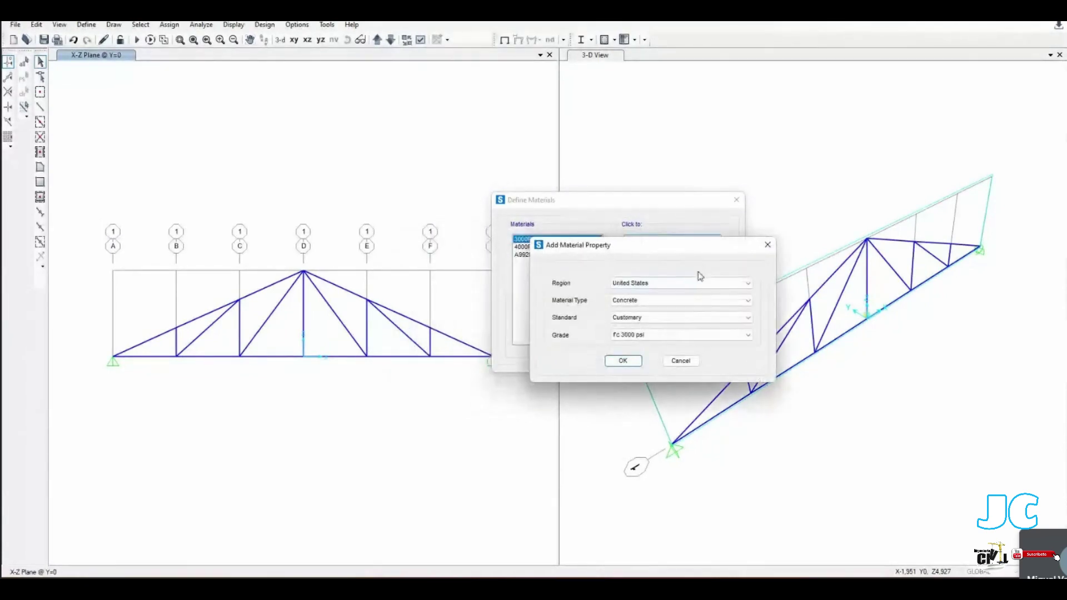
{"action": "left_click", "coordinate": [644, 302]}
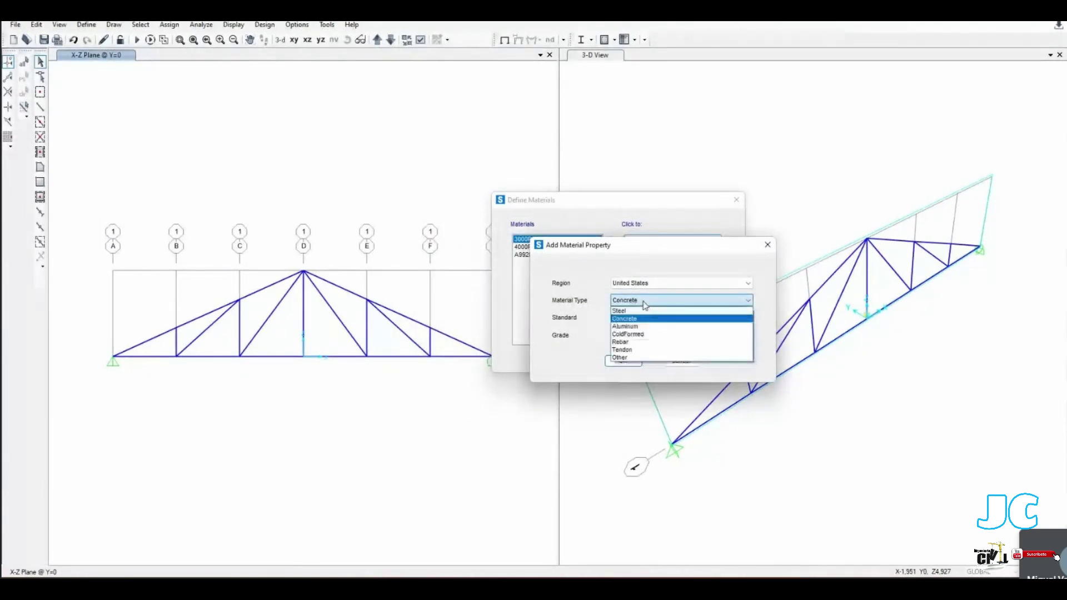
{"action": "left_click", "coordinate": [628, 358]}
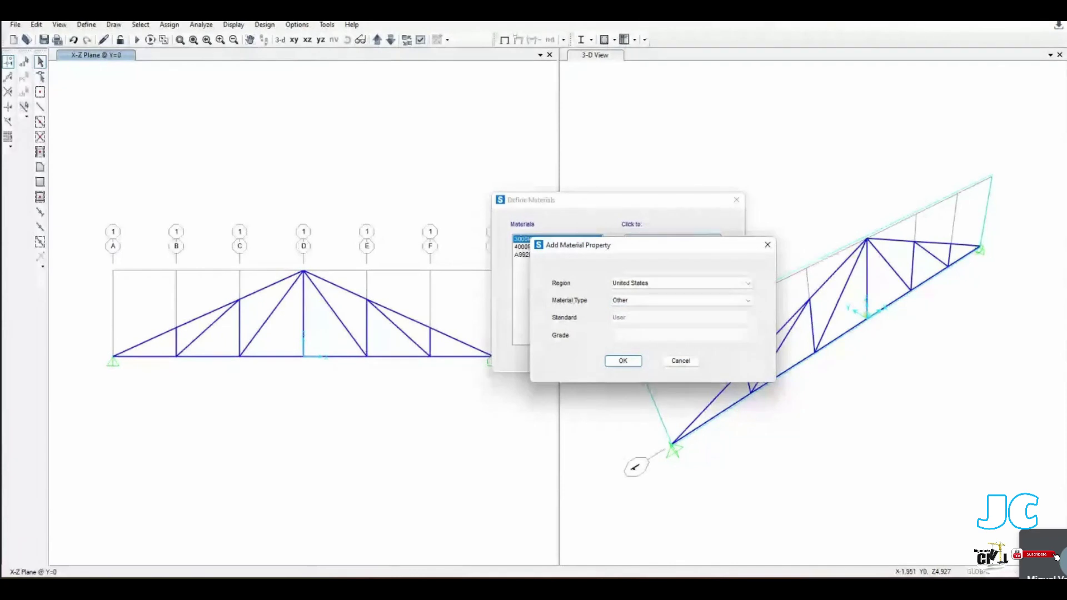
{"action": "key", "text": "Return"}
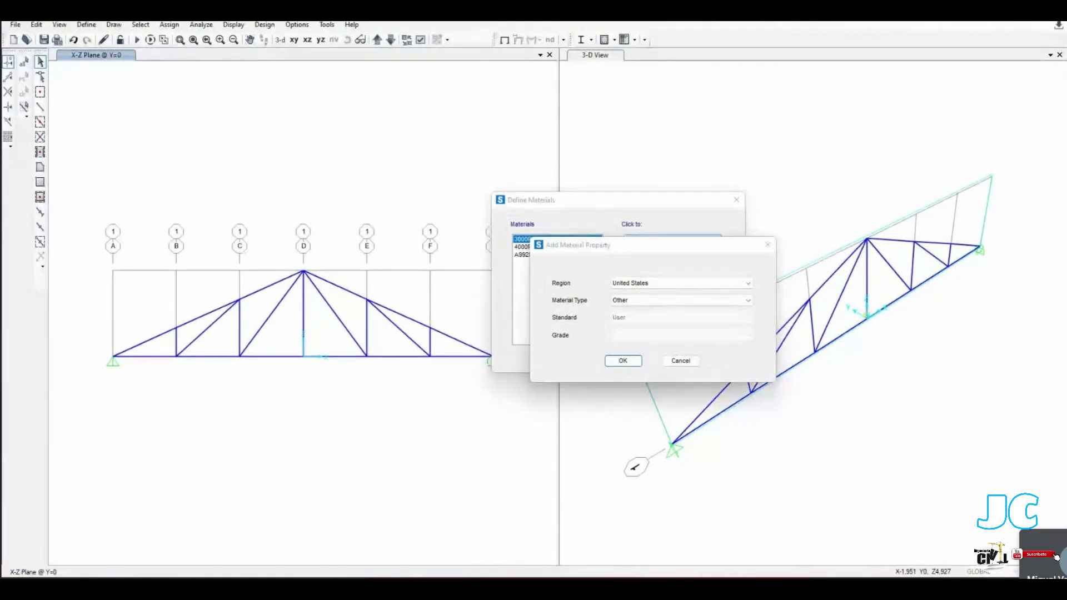
{"action": "left_click", "coordinate": [623, 361]}
Step: Name the new material madera A and enter 850kgf/m3 as its material grade
{"action": "left_click_drag", "start_coordinate": [530, 194], "coordinate": [746, 209]}
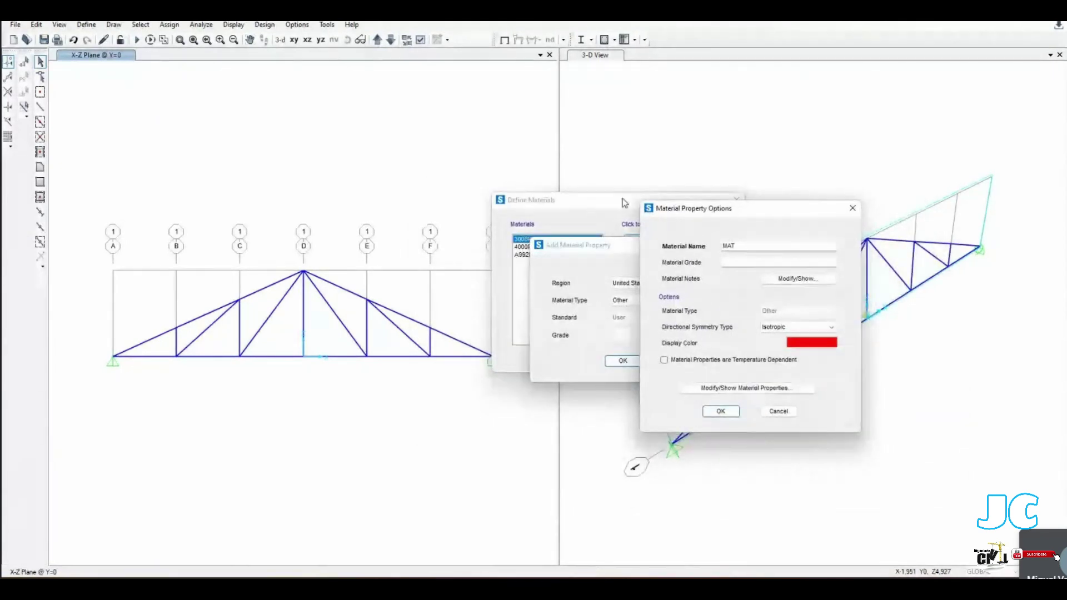
{"action": "double_click", "coordinate": [729, 246]}
{"action": "type", "text": "madera A"}
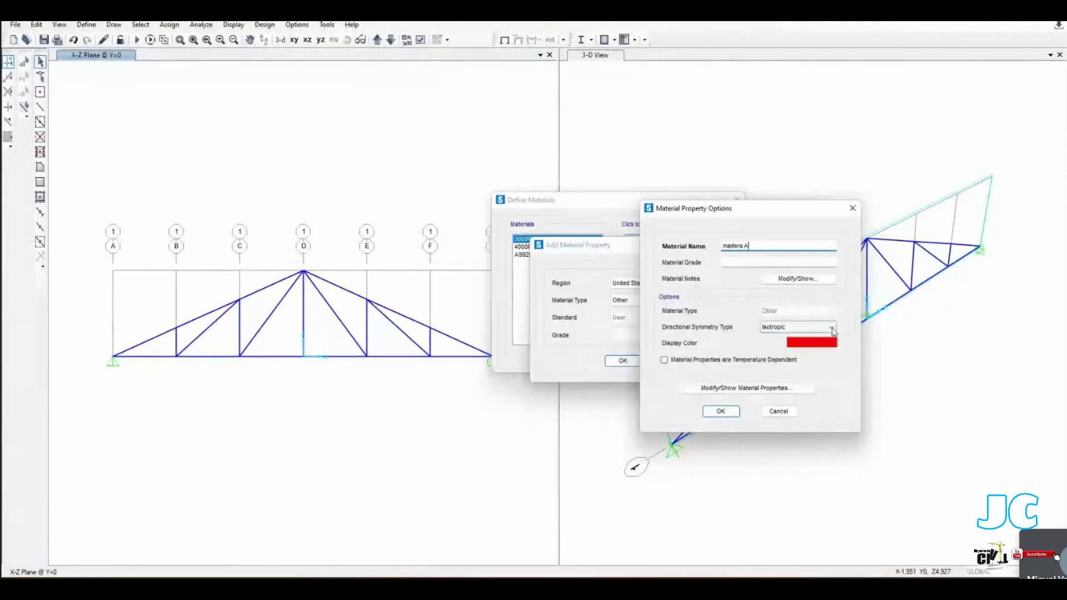
{"action": "left_click", "coordinate": [737, 262]}
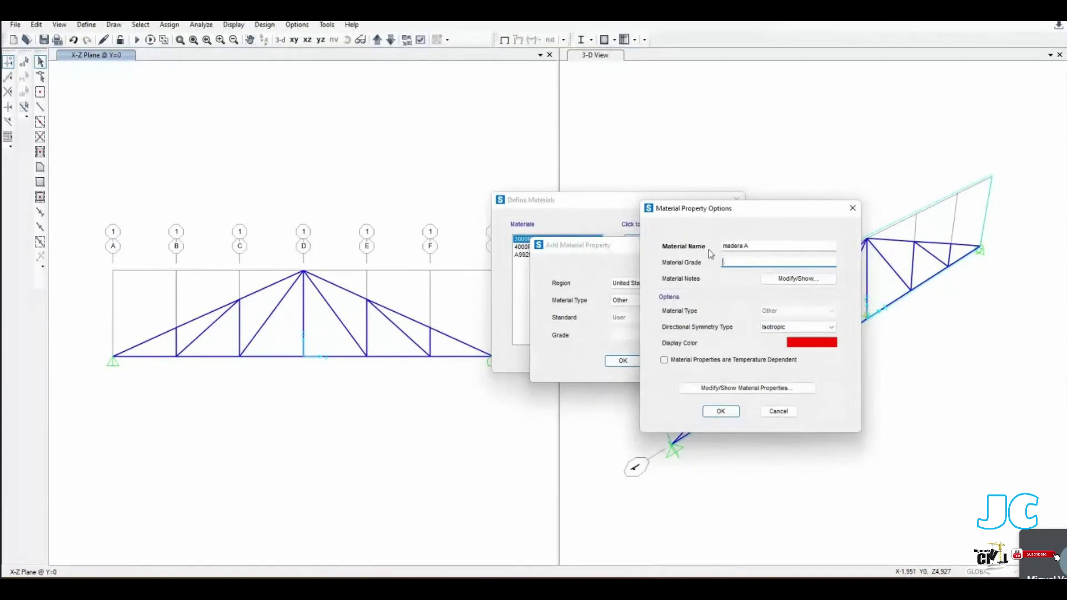
{"action": "type", "text": "850kgf/m3"}
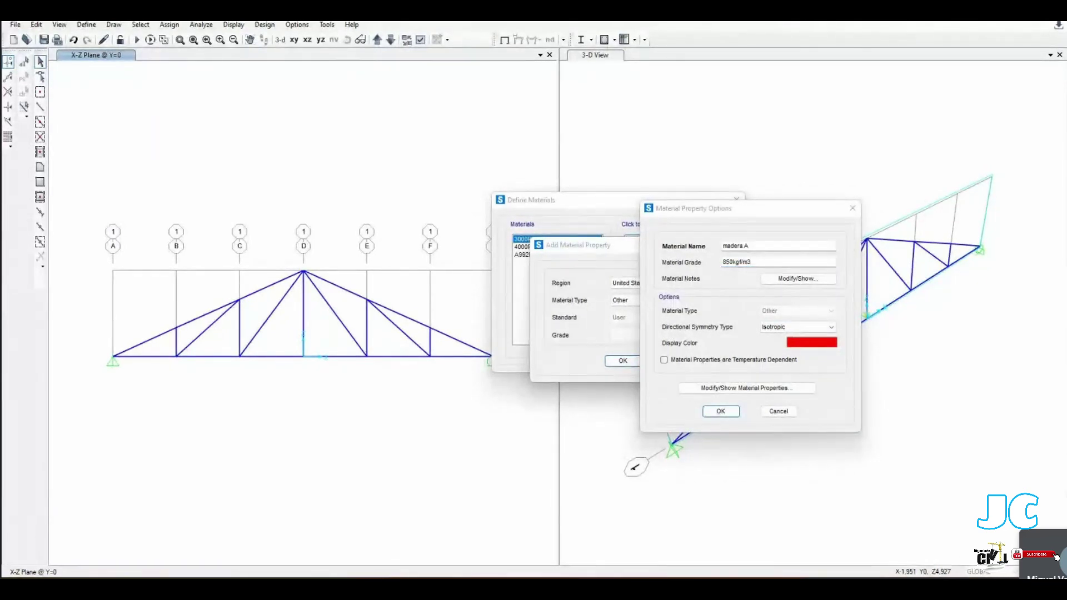
Step: Set the directional symmetry type of madera A to Anisotropic
{"action": "left_click", "coordinate": [779, 336]}
{"action": "left_click", "coordinate": [789, 327]}
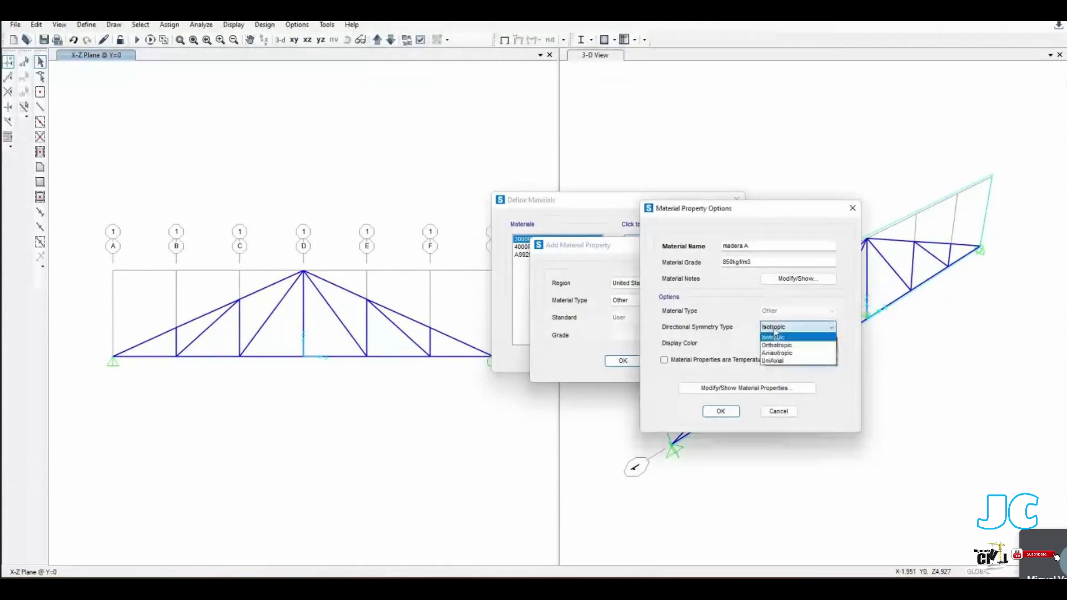
{"action": "left_click", "coordinate": [778, 353]}
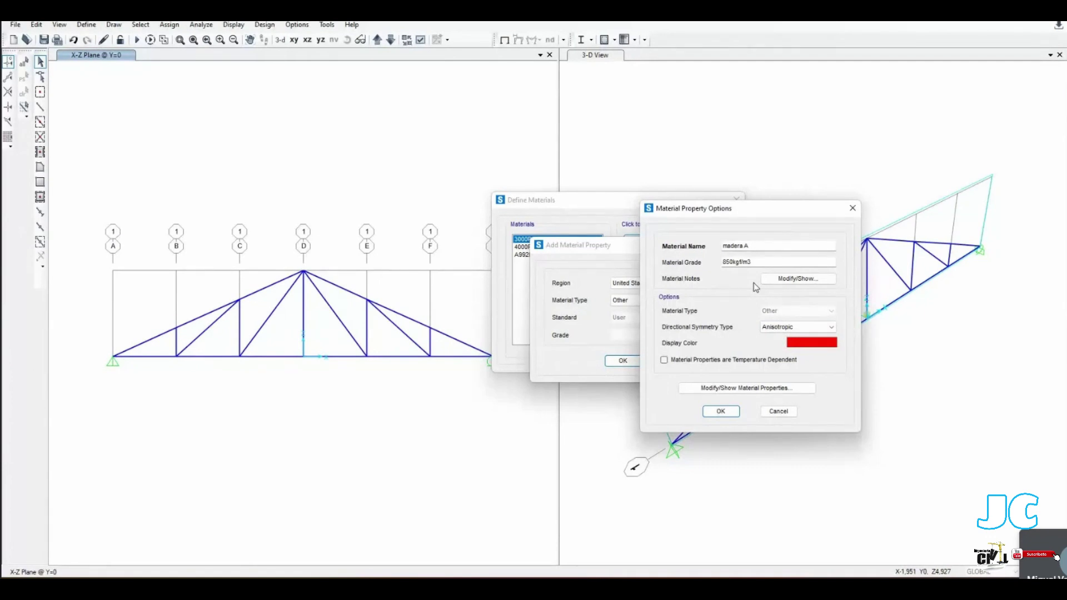
{"action": "left_click_drag", "start_coordinate": [781, 212], "coordinate": [784, 160]}
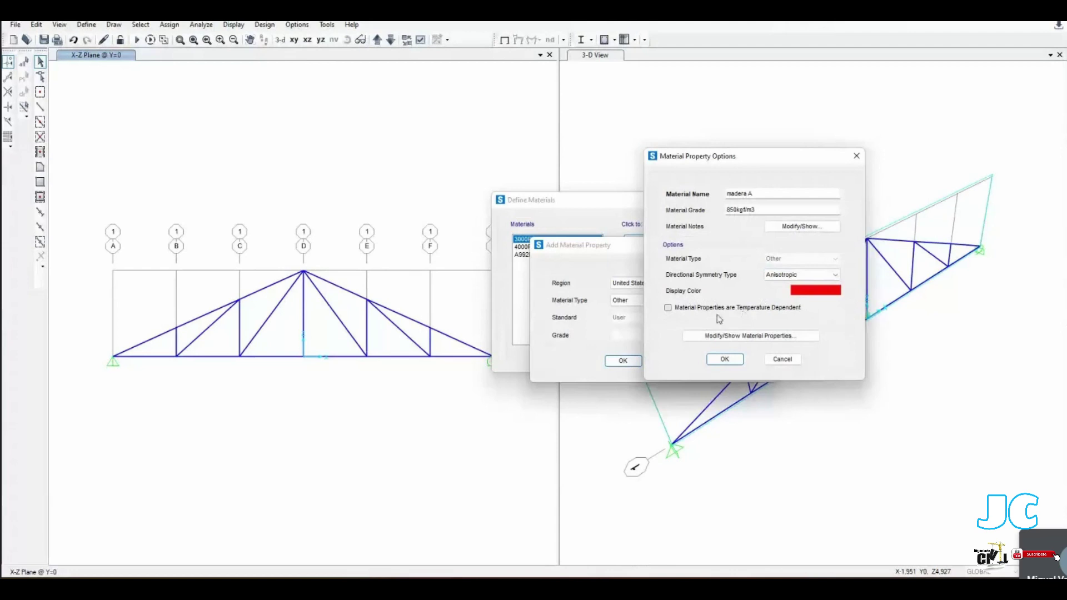
Step: Make madera A's properties temperature dependent, look over its temperature-dependent property options, and add the material to the model
{"action": "left_click", "coordinate": [740, 336]}
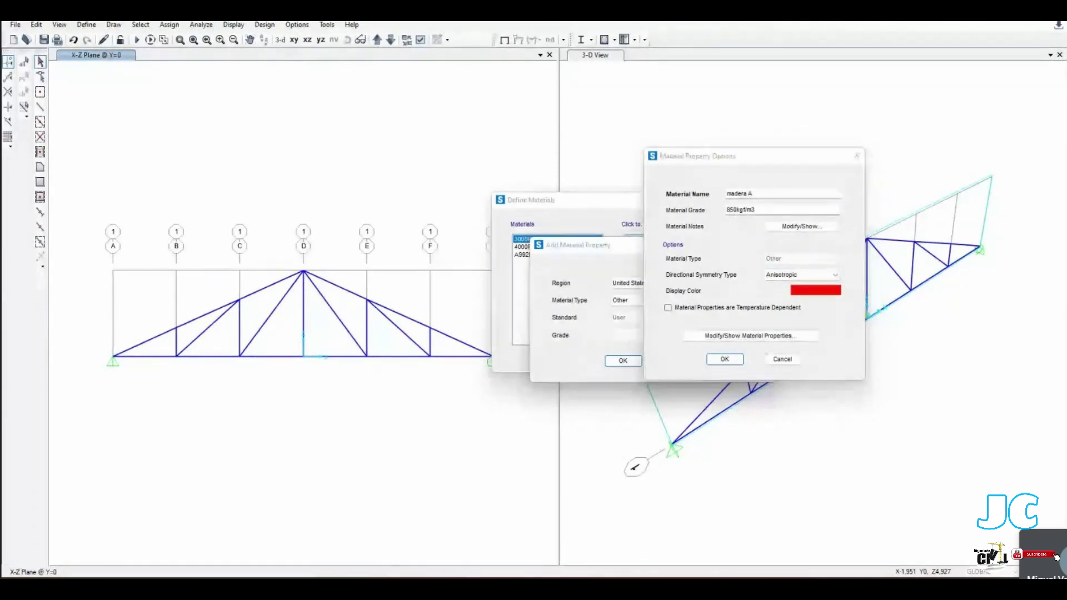
{"action": "left_click", "coordinate": [796, 308]}
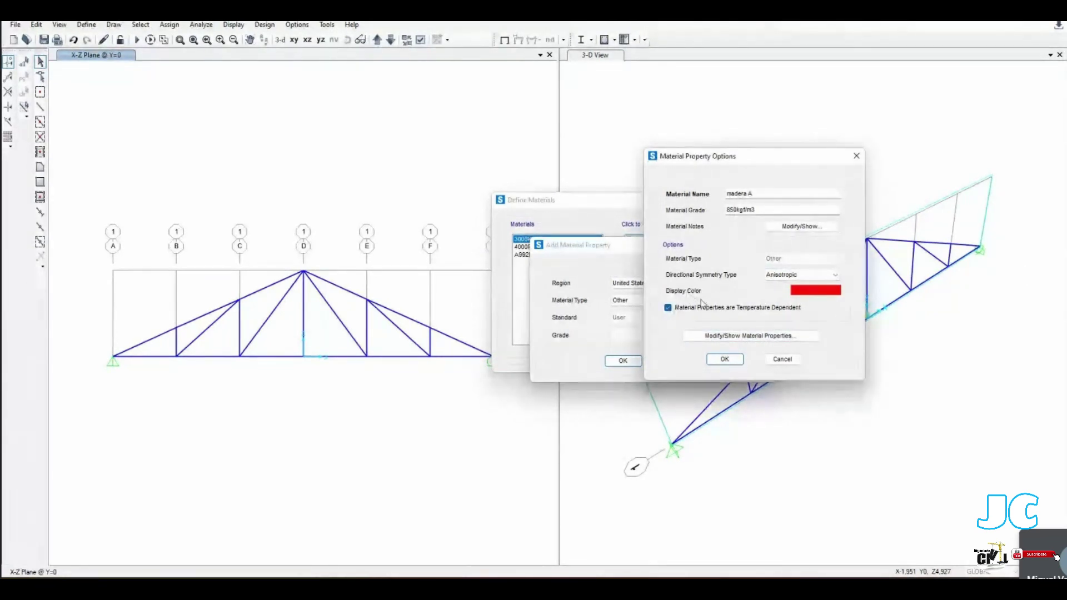
{"action": "left_click", "coordinate": [724, 338]}
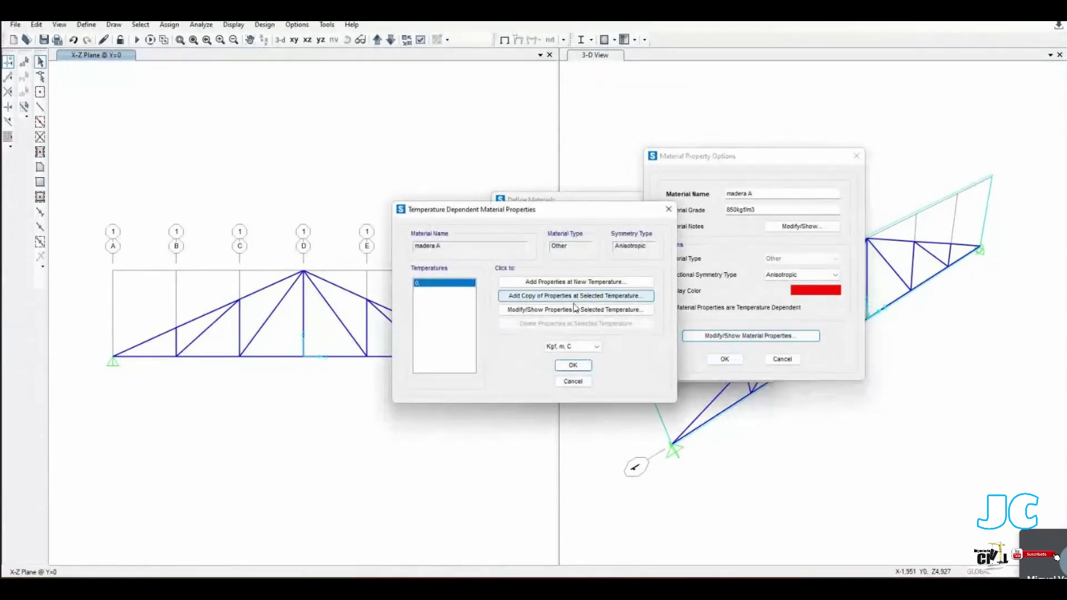
{"action": "left_click_drag", "start_coordinate": [520, 209], "coordinate": [642, 164]}
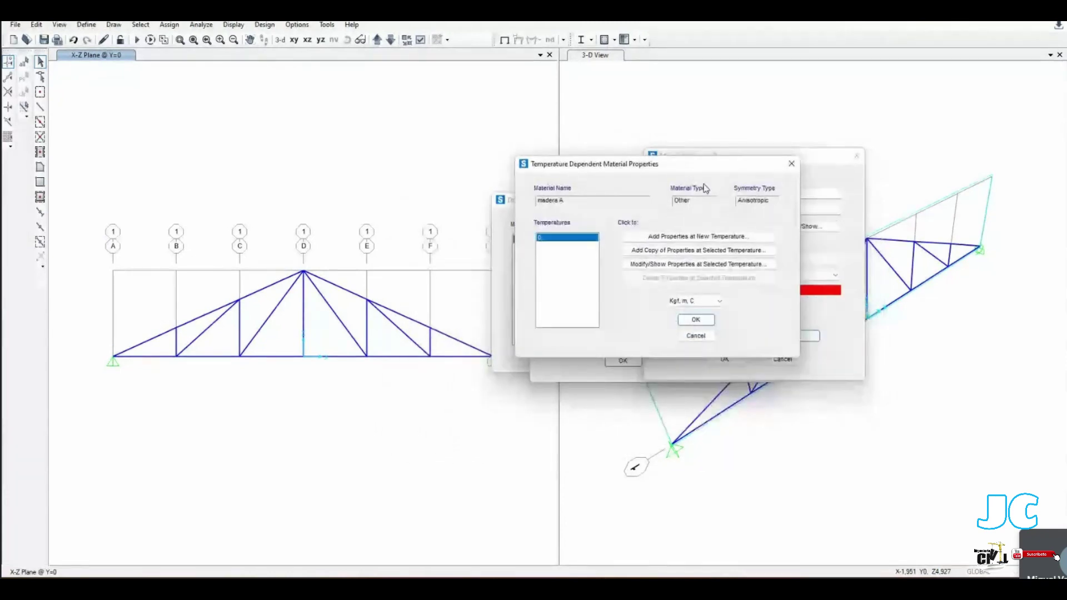
{"action": "left_click", "coordinate": [792, 163]}
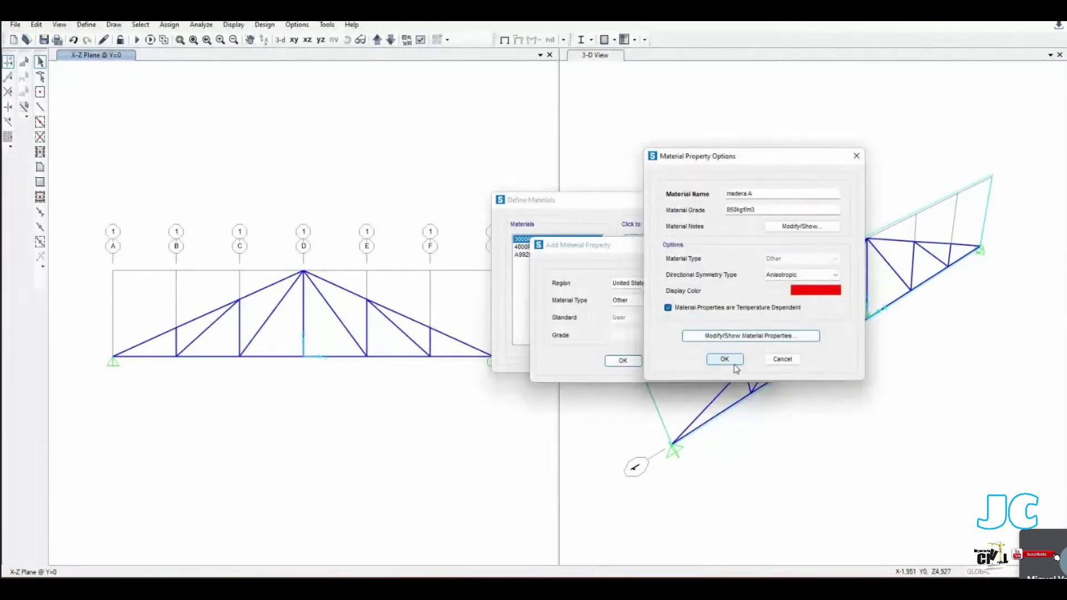
{"action": "left_click", "coordinate": [726, 359]}
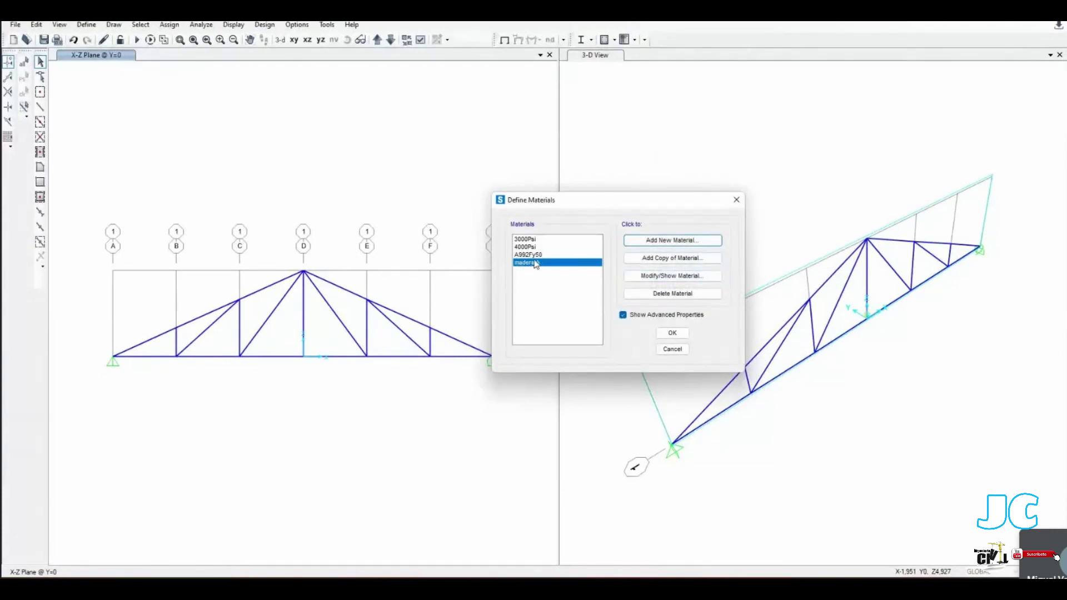
Step: Examine madera A's anisotropic elasticity, shear, Poisson and thermal expansion data with temperature dependence off, without saving any change
{"action": "left_click", "coordinate": [664, 276]}
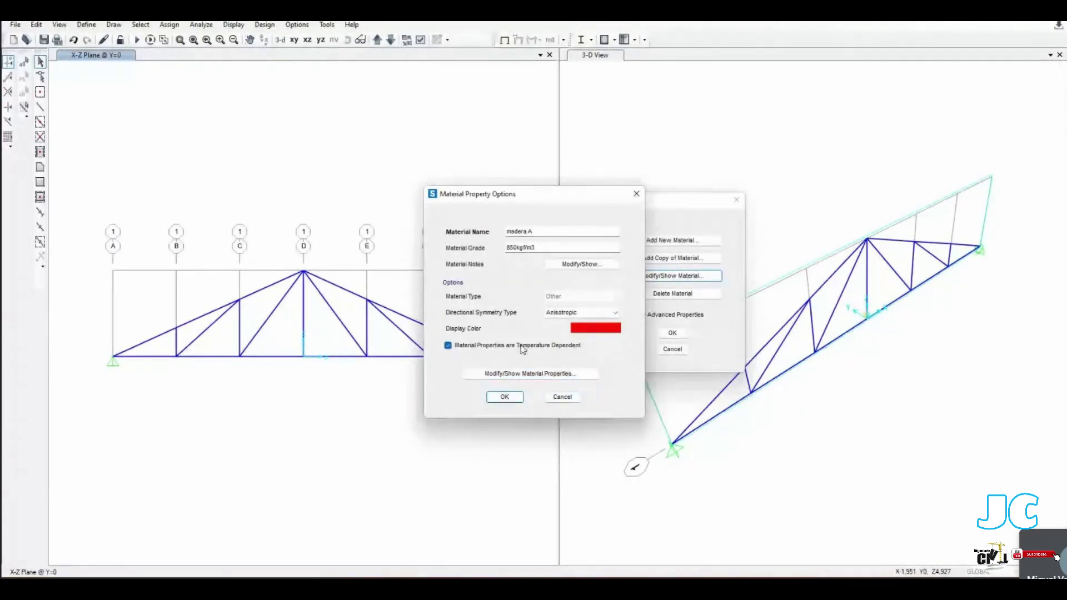
{"action": "left_click", "coordinate": [528, 373]}
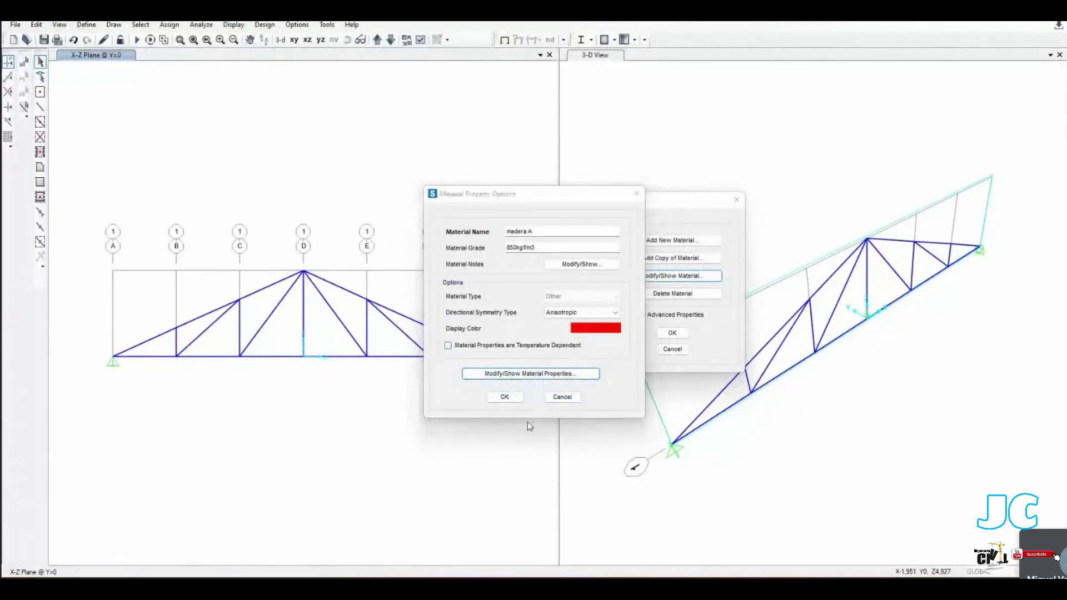
{"action": "left_click", "coordinate": [504, 445]}
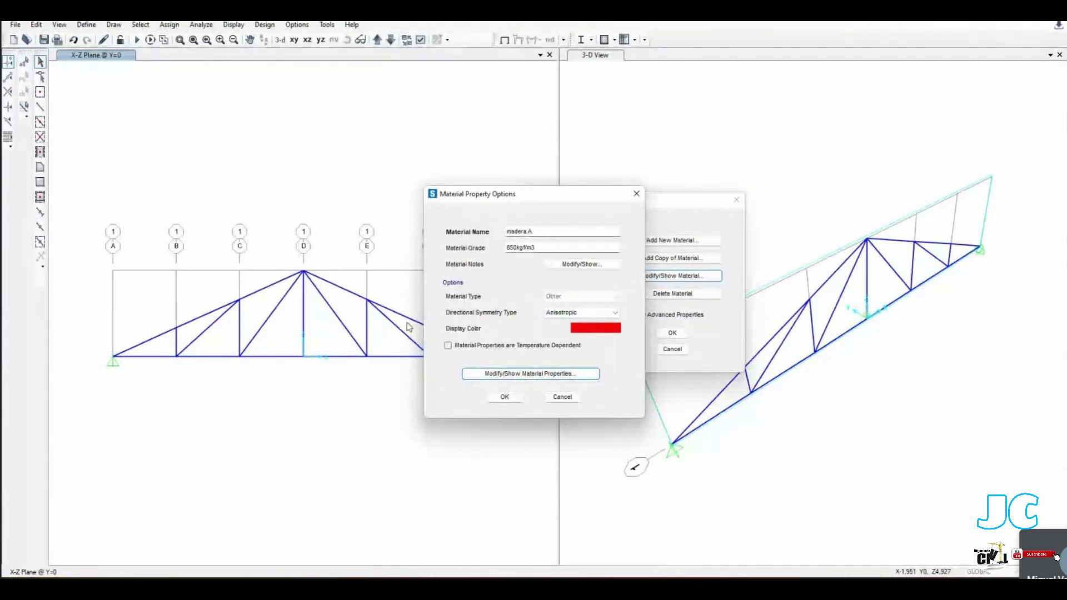
{"action": "left_click", "coordinate": [527, 375]}
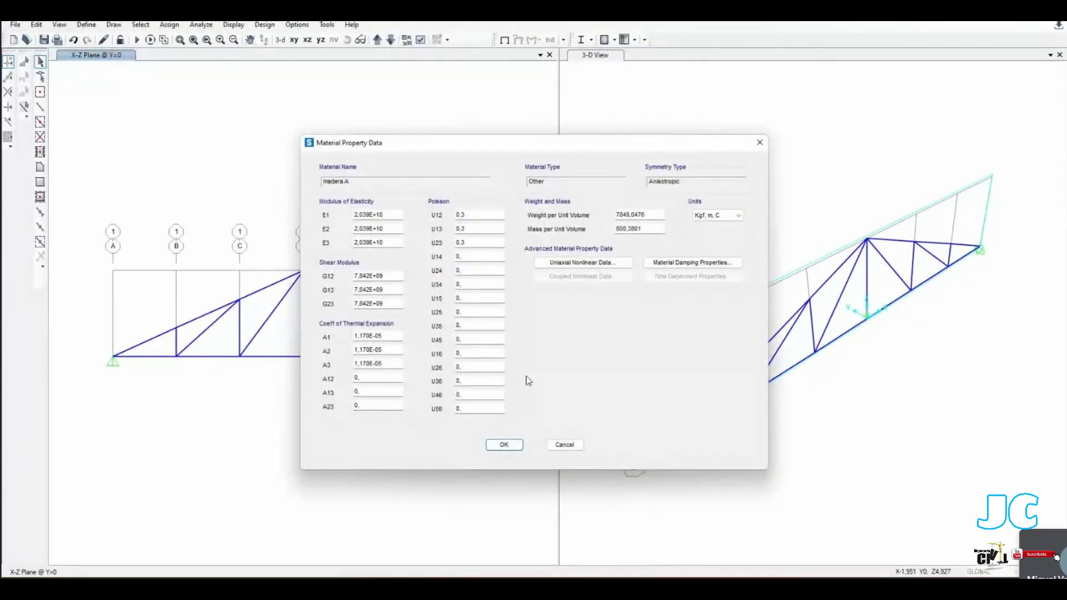
{"action": "left_click_drag", "start_coordinate": [472, 148], "coordinate": [567, 130]}
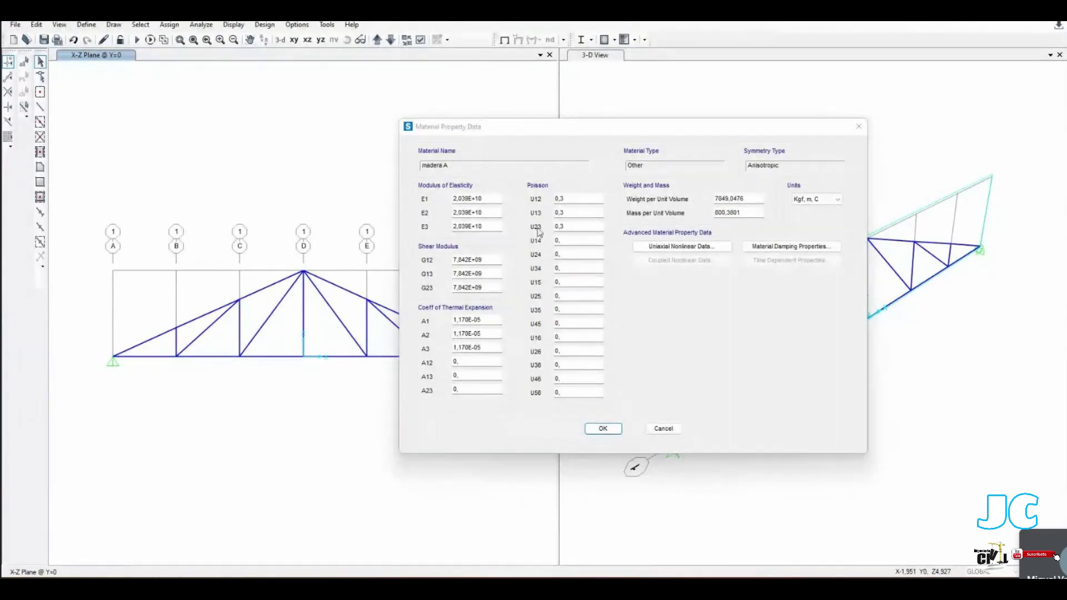
{"action": "left_click", "coordinate": [663, 429]}
{"action": "left_click", "coordinate": [562, 397]}
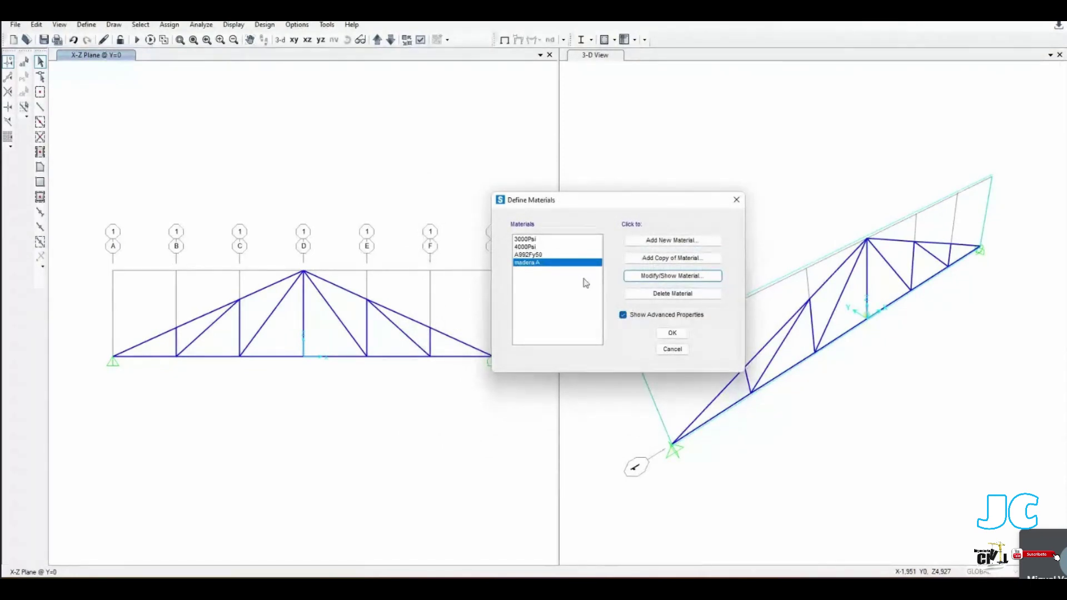
Step: Turn off the advanced material properties and start another United States material of type Other
{"action": "left_click", "coordinate": [623, 315]}
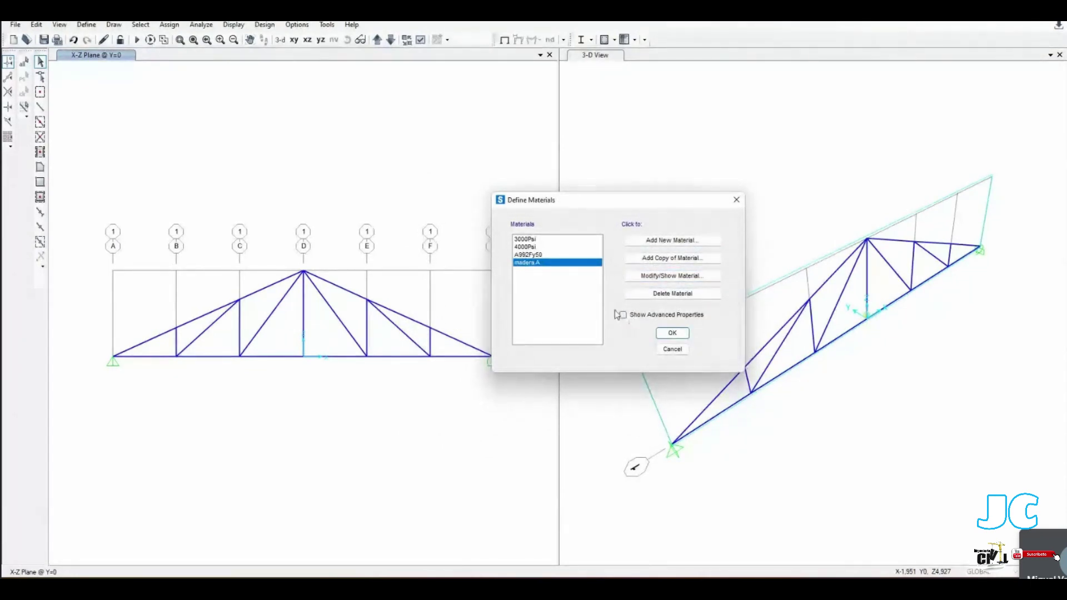
{"action": "left_click", "coordinate": [702, 240]}
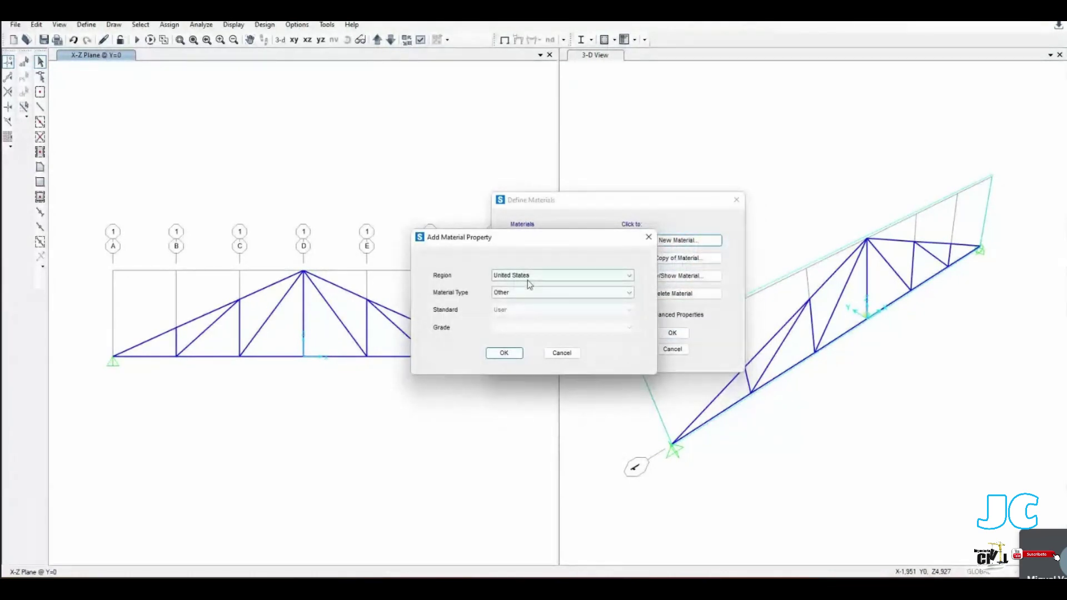
{"action": "left_click", "coordinate": [504, 293]}
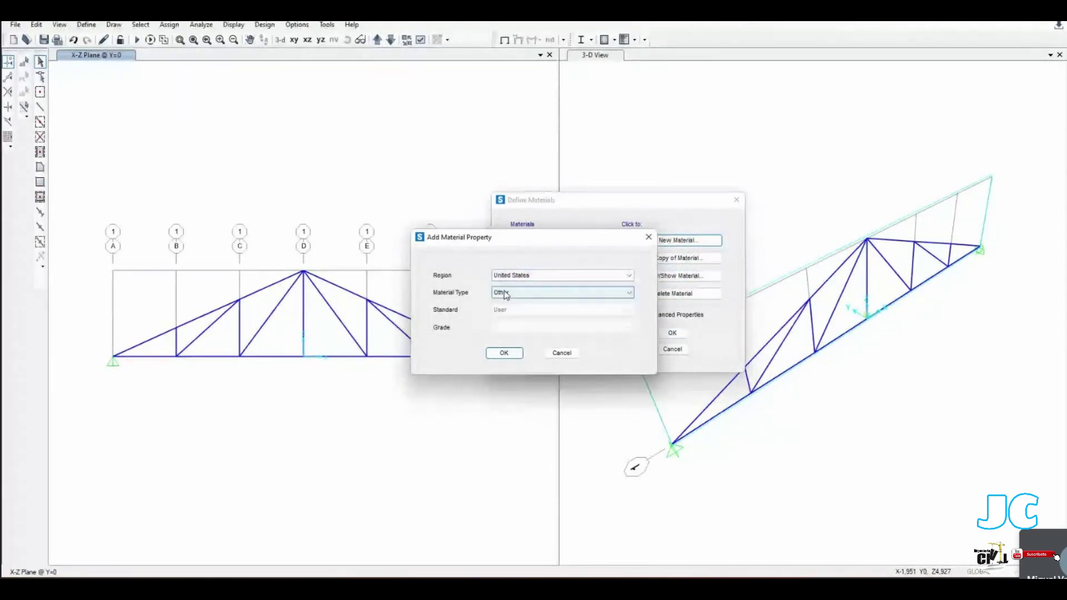
{"action": "key", "text": "Return"}
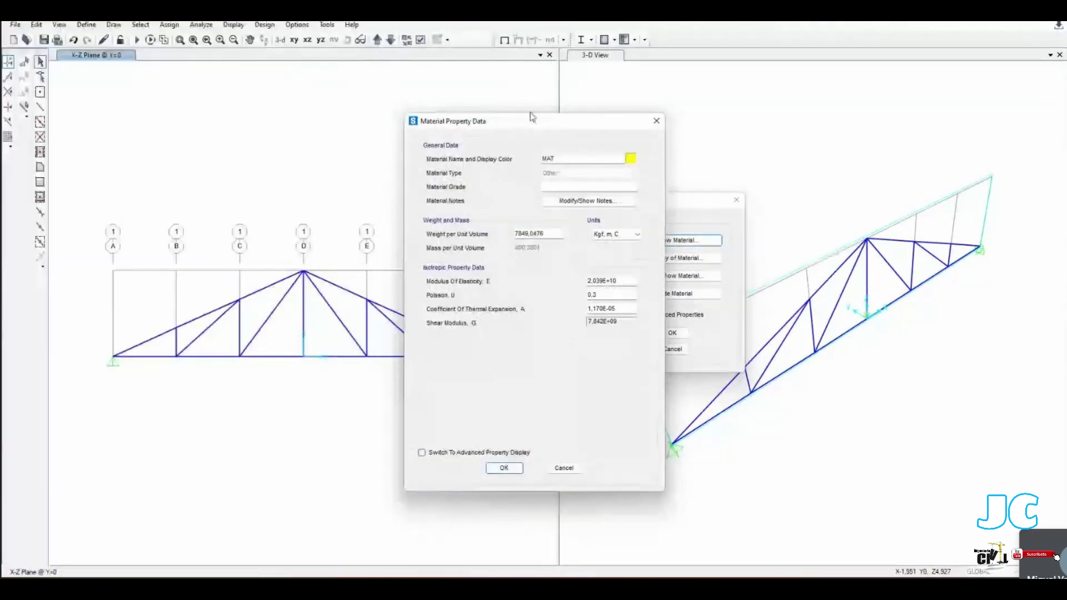
{"action": "left_click_drag", "start_coordinate": [530, 115], "coordinate": [653, 129]}
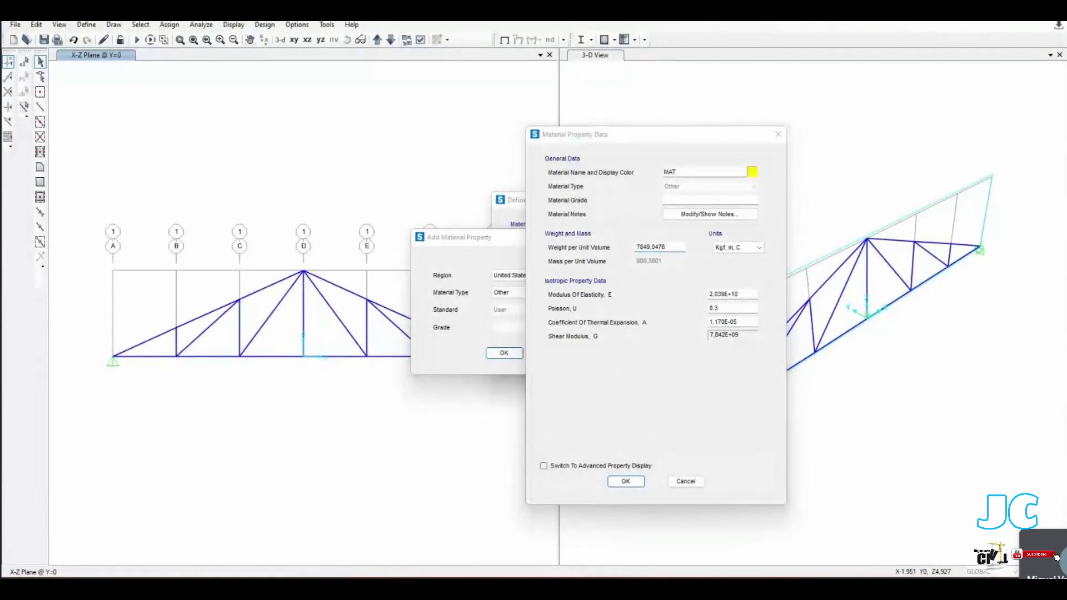
{"action": "left_click", "coordinate": [651, 137]}
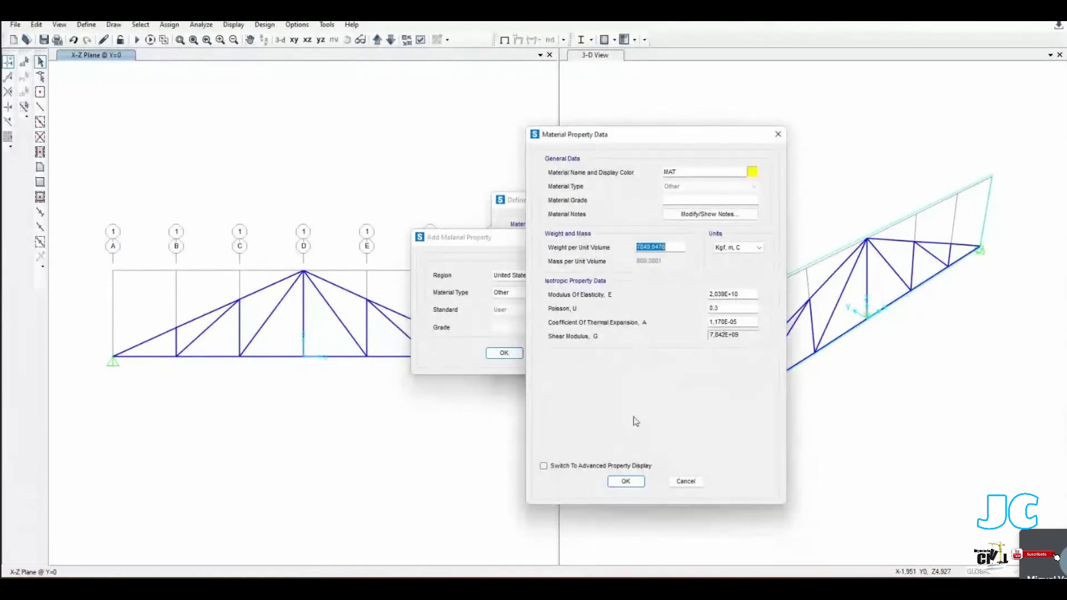
Step: Name the new material Almedrillo
{"action": "left_click", "coordinate": [675, 172]}
{"action": "double_click", "coordinate": [670, 171]}
{"action": "type", "text": "ALmedrillo"}
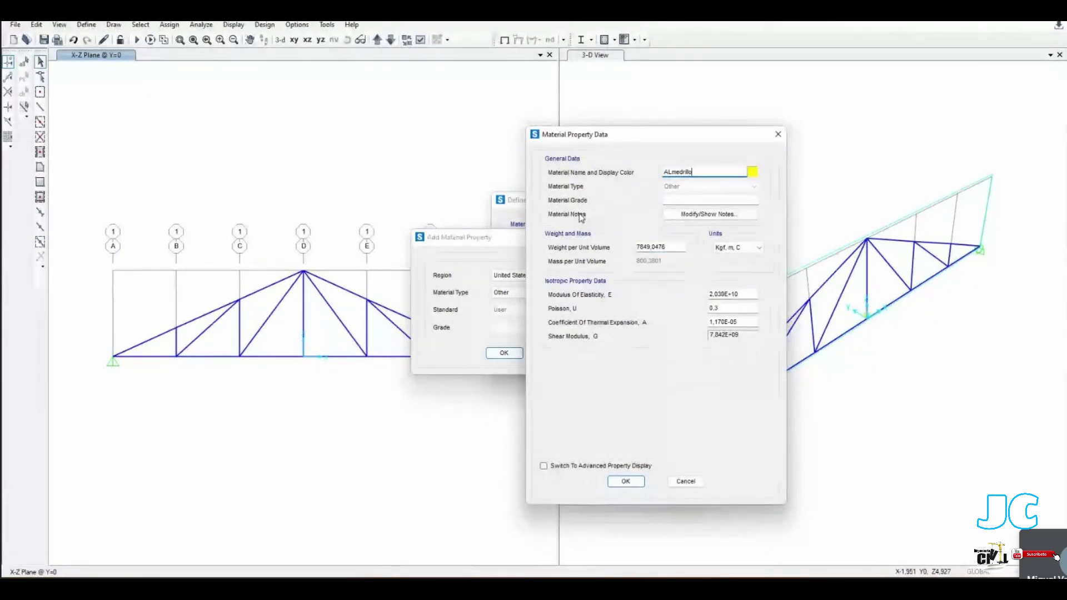
{"action": "key", "text": "Left"}
{"action": "key", "text": "Left"}
{"action": "key", "text": "Left"}
{"action": "key", "text": "Left"}
{"action": "key", "text": "Left"}
{"action": "key", "text": "Left"}
{"action": "key", "text": "Left"}
{"action": "key", "text": "Left"}
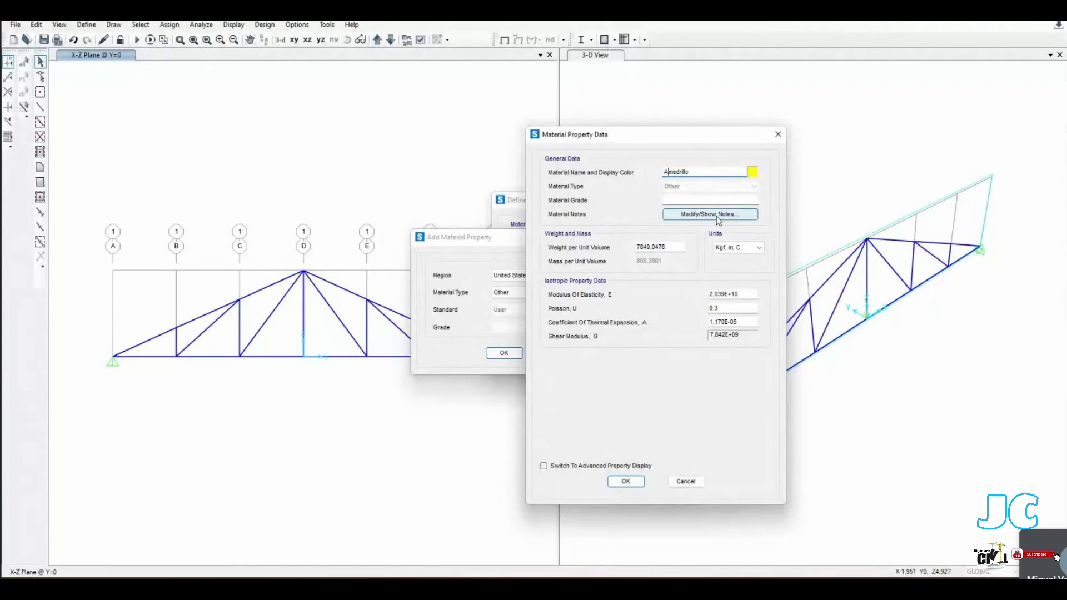
{"action": "type", "text": "l"}
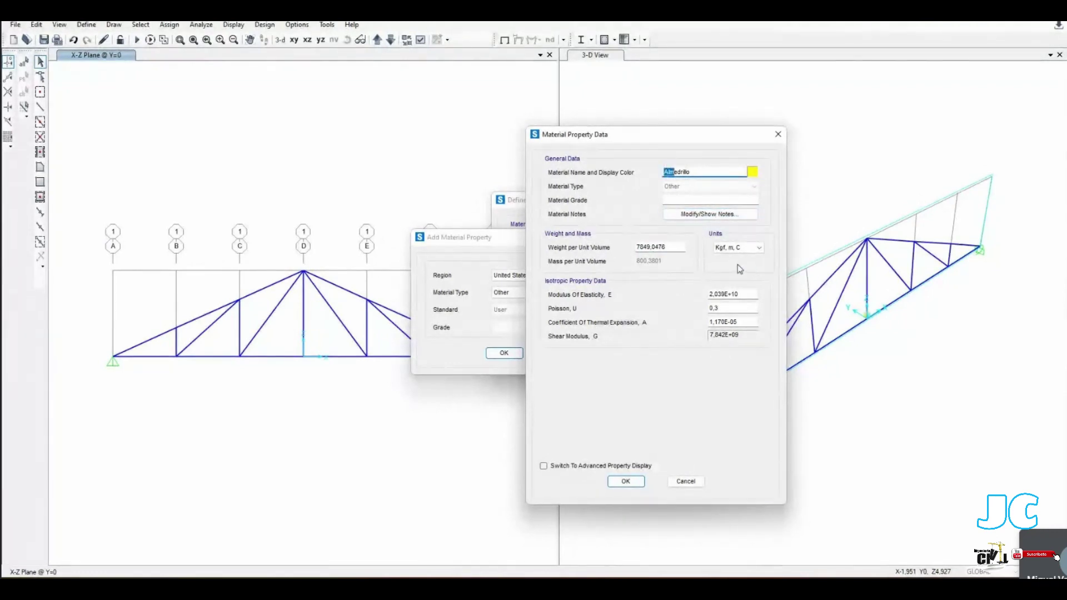
{"action": "key", "text": "Tab"}
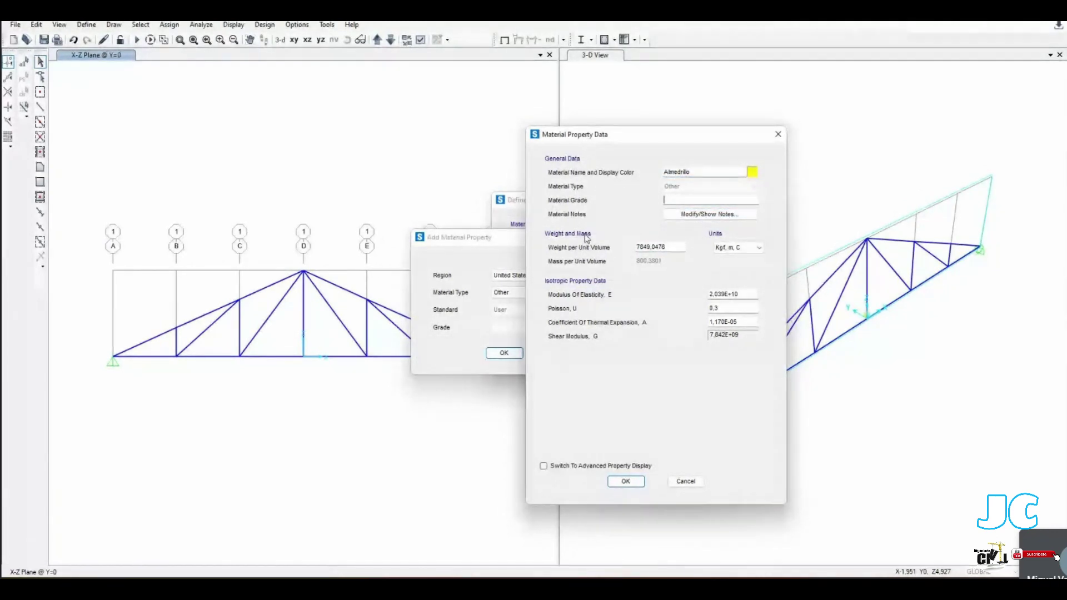
Step: Set the Almedrillo material's grade to 850kgf/m3
{"action": "type", "text": "850"}
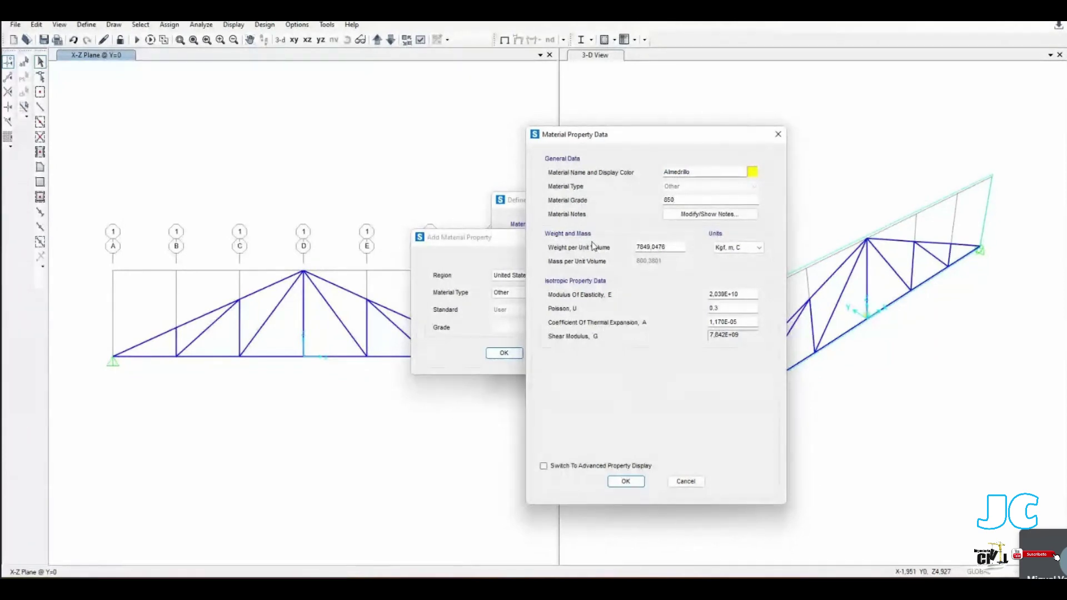
{"action": "type", "text": "kgf/M3"}
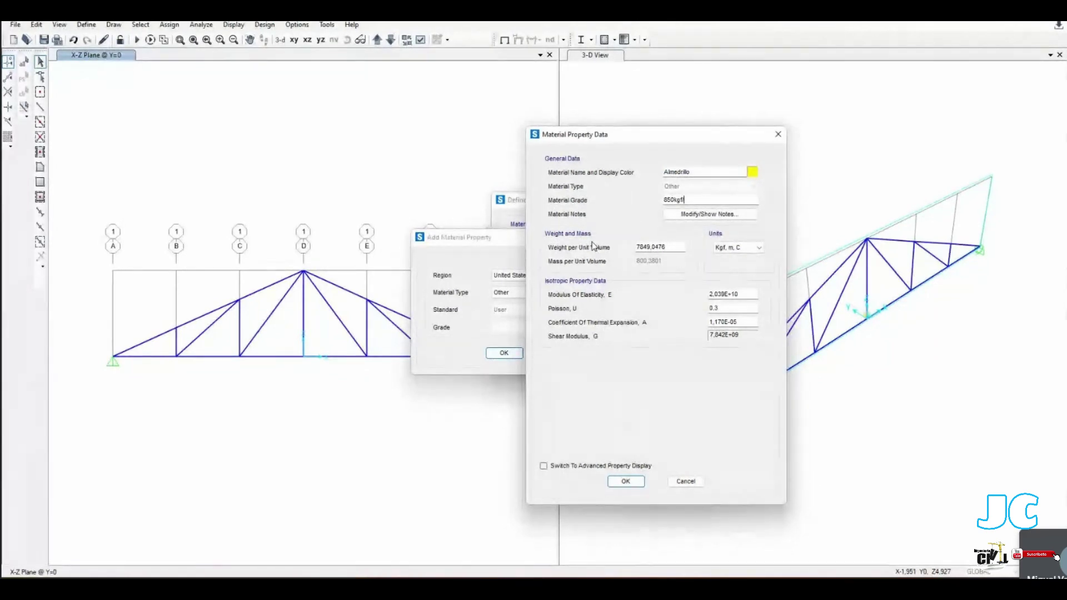
{"action": "key", "text": "BackSpace"}
{"action": "key", "text": "BackSpace"}
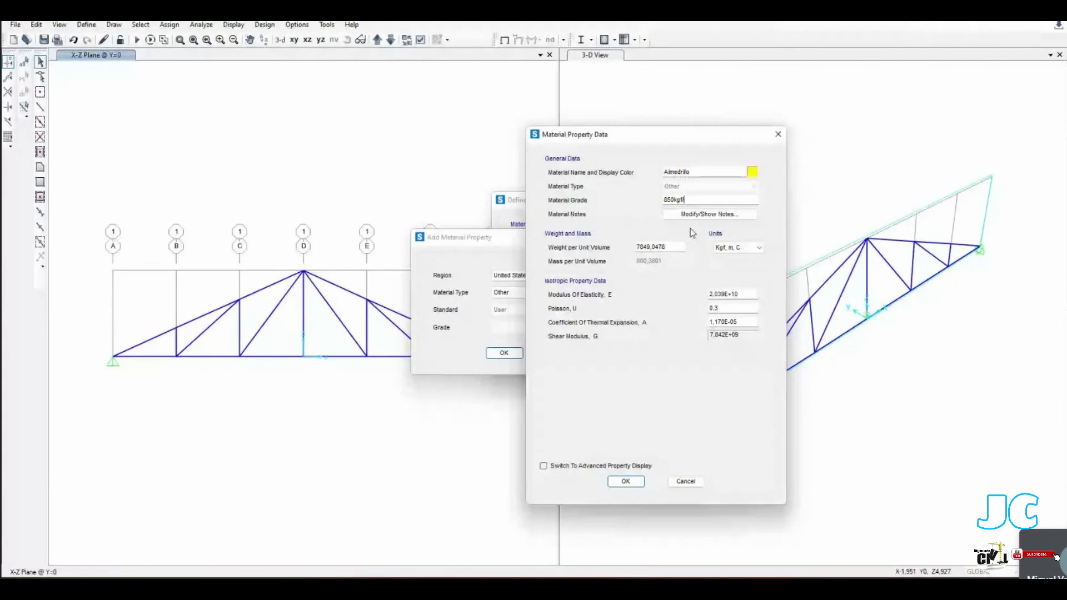
{"action": "type", "text": "m3"}
Step: Set Almedrillo's weight per unit volume to 850 in Kgf, m, C units and check its property values against the Excel exercise
{"action": "double_click", "coordinate": [681, 247]}
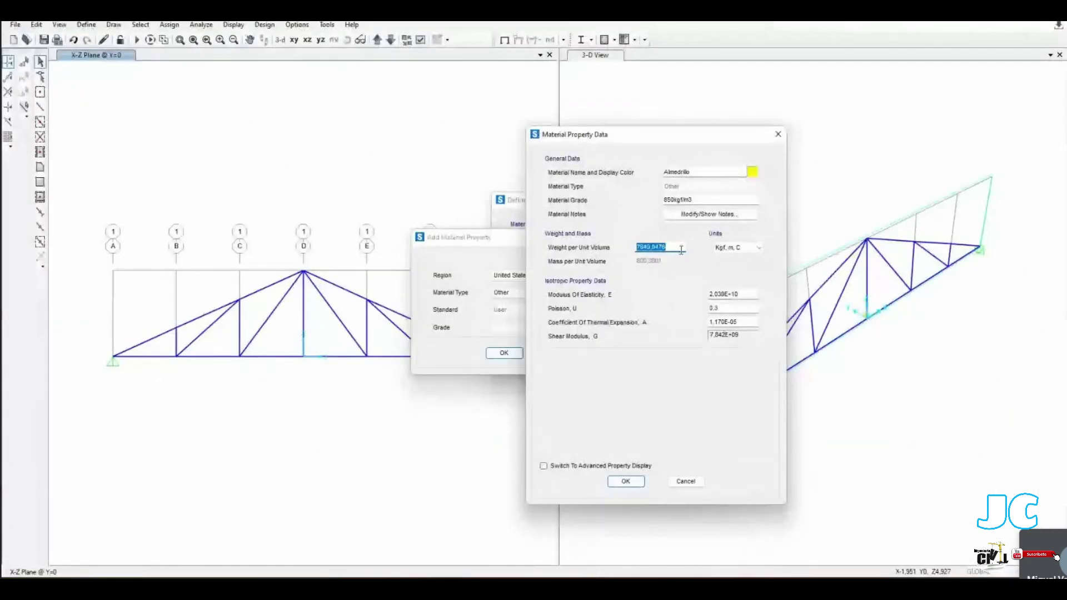
{"action": "type", "text": "85"}
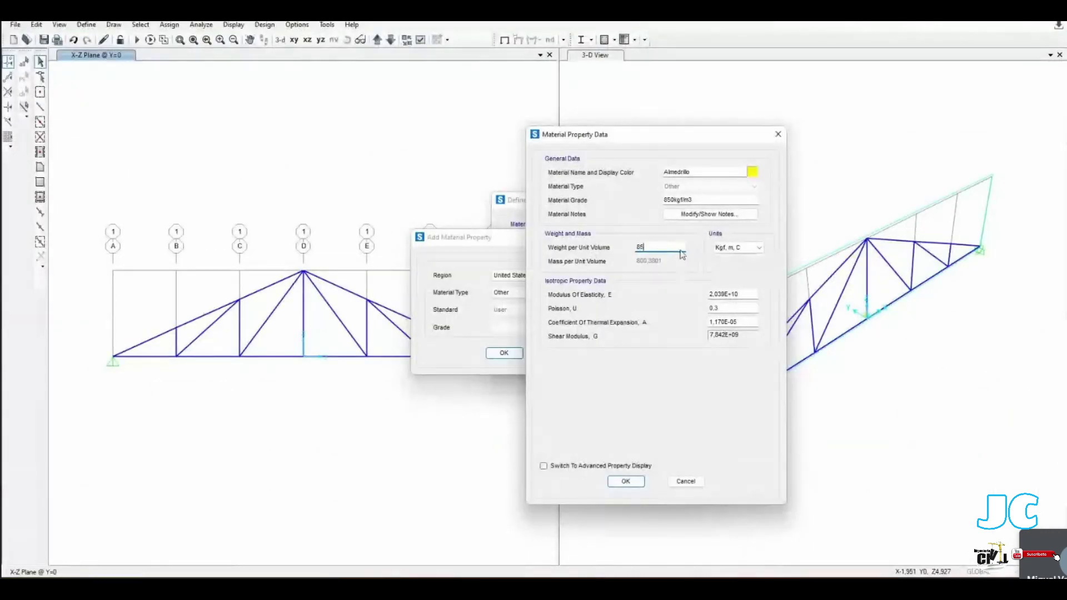
{"action": "left_click", "coordinate": [730, 249]}
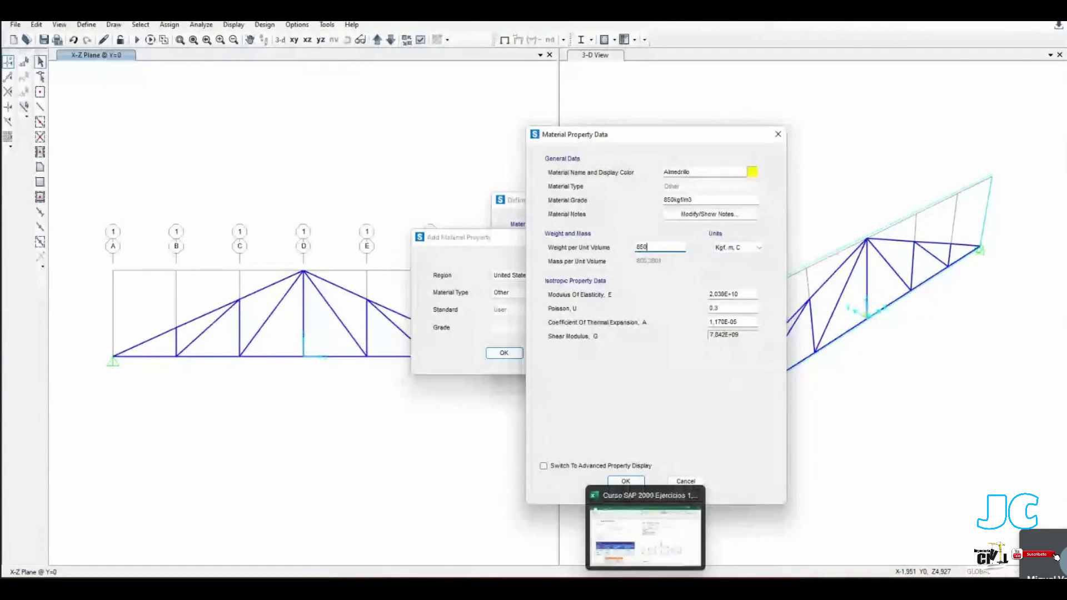
{"action": "left_click", "coordinate": [689, 522]}
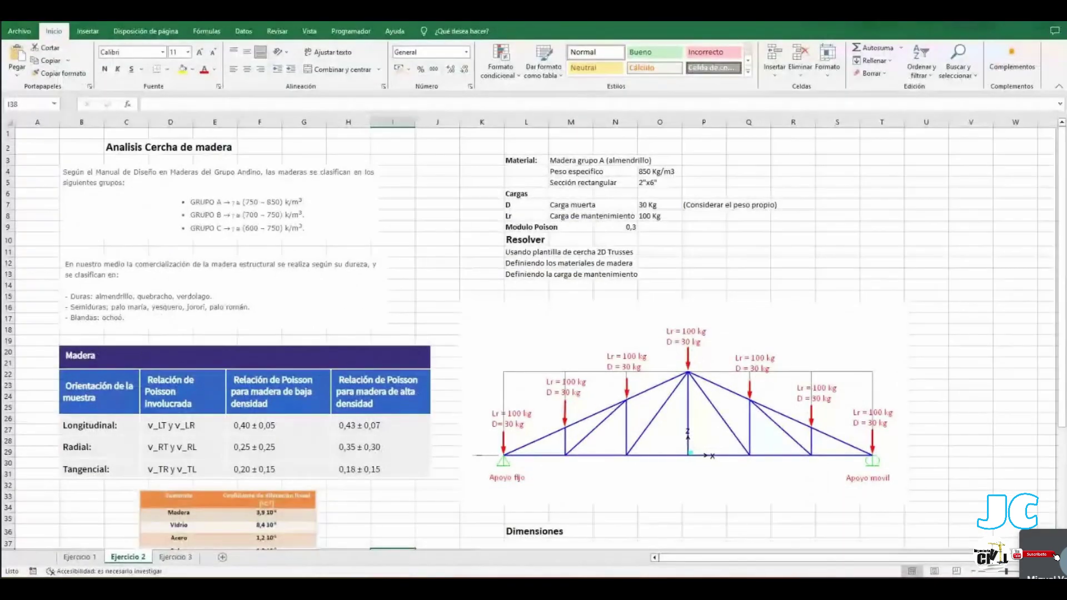
{"action": "key", "text": "alt+Tab"}
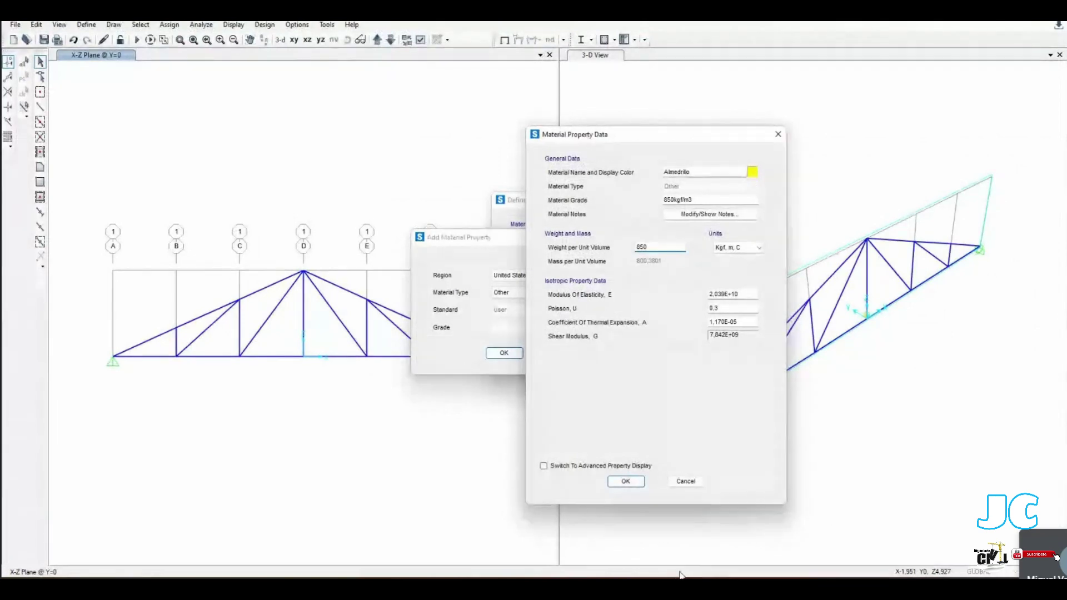
{"action": "double_click", "coordinate": [717, 309]}
{"action": "type", "text": "0"}
{"action": "left_click", "coordinate": [750, 322]}
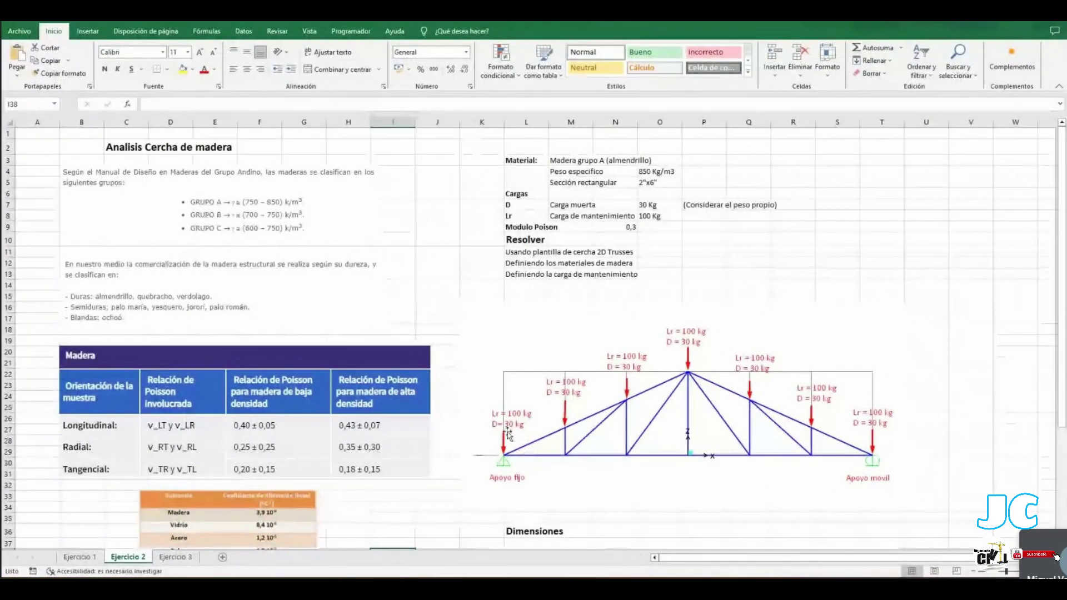
{"action": "scroll", "coordinate": [473, 408], "scroll_direction": "down", "scroll_amount": 1}
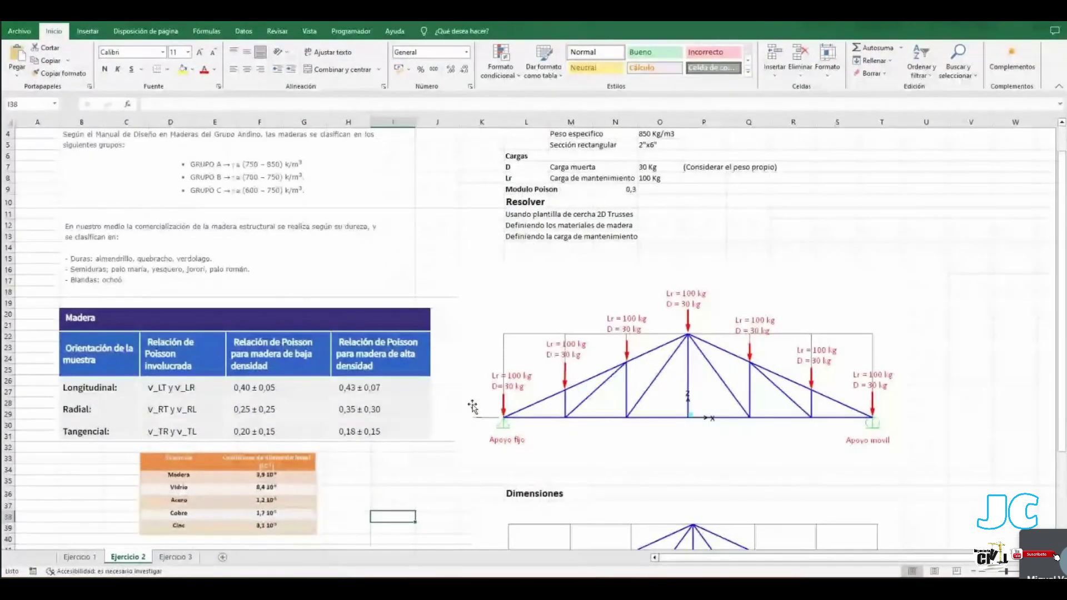
{"action": "scroll", "coordinate": [272, 488], "scroll_direction": "up", "scroll_amount": 1}
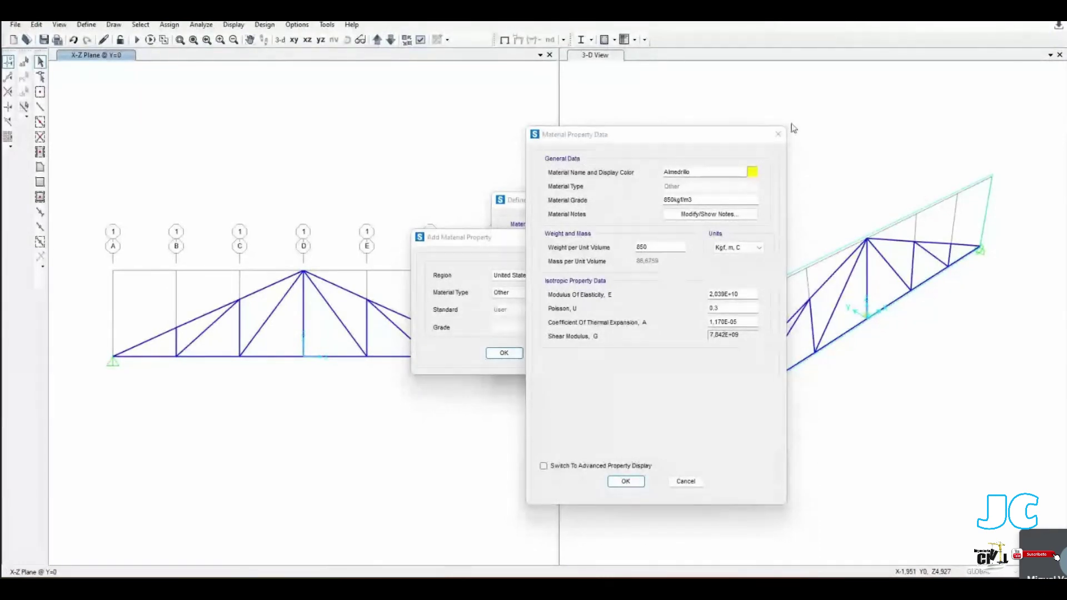
Step: Set Almedrillo's modulus of elasticity to 145 in Tonf, cm, C units and return the units to Kgf, m, C
{"action": "left_click", "coordinate": [747, 248]}
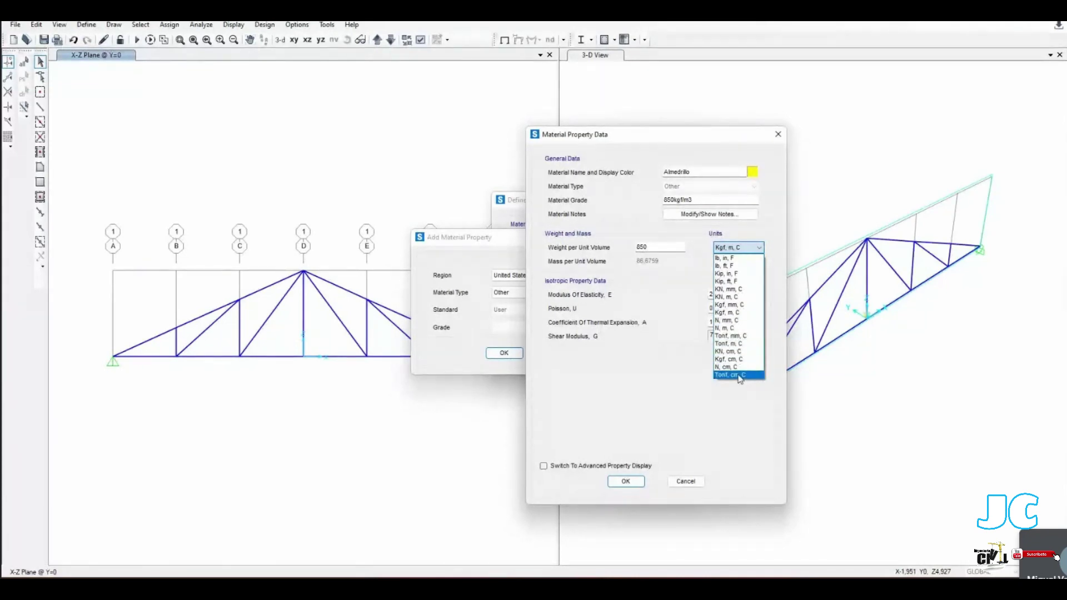
{"action": "left_click", "coordinate": [741, 376]}
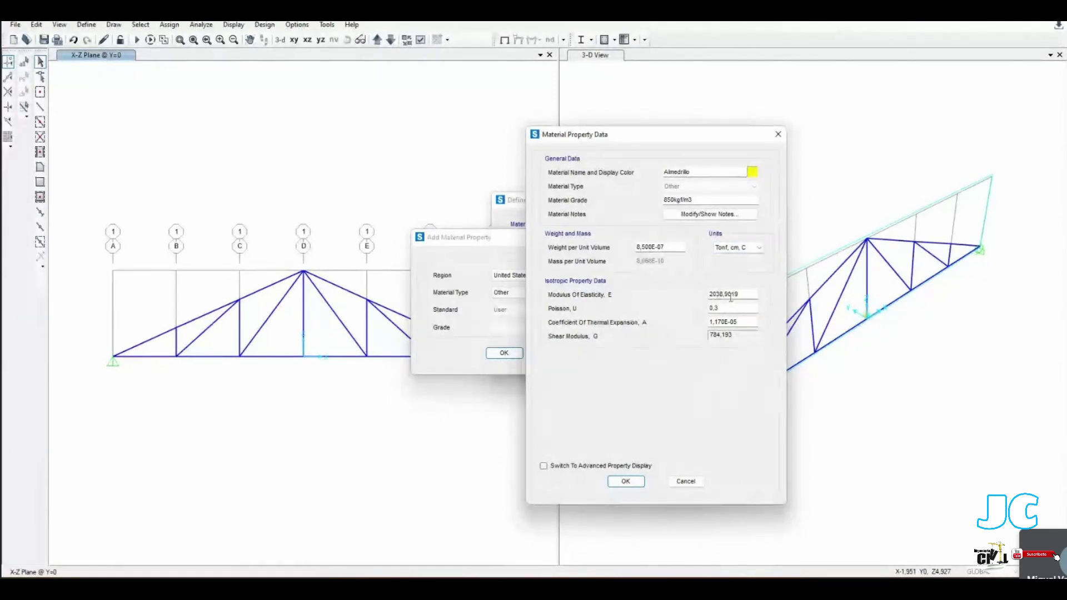
{"action": "left_click_drag", "start_coordinate": [745, 295], "coordinate": [705, 298]}
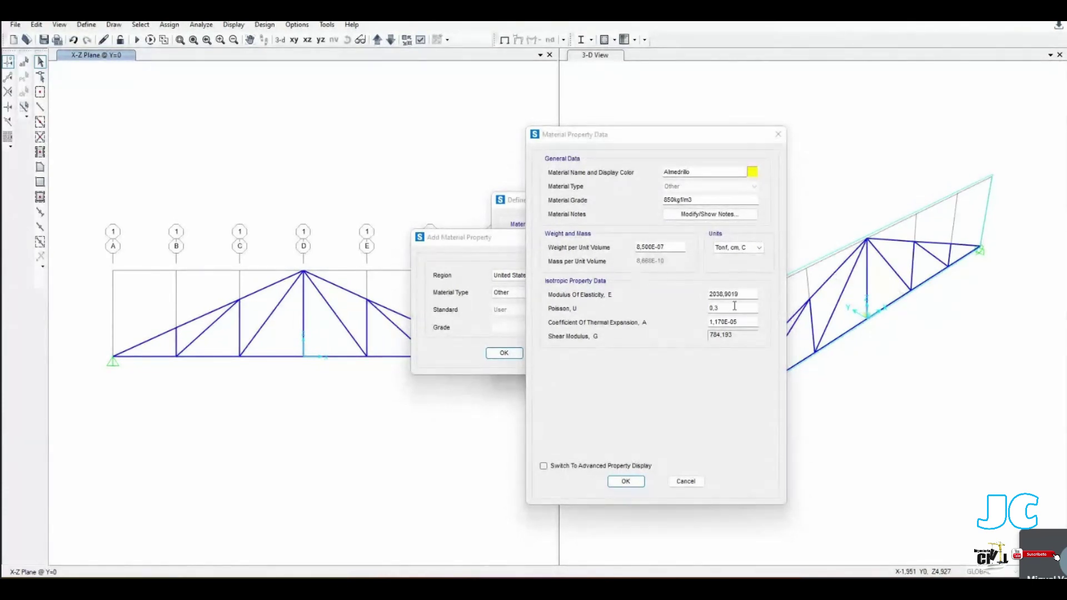
{"action": "left_click", "coordinate": [627, 309]}
{"action": "type", "text": "145"}
{"action": "left_click", "coordinate": [739, 248]}
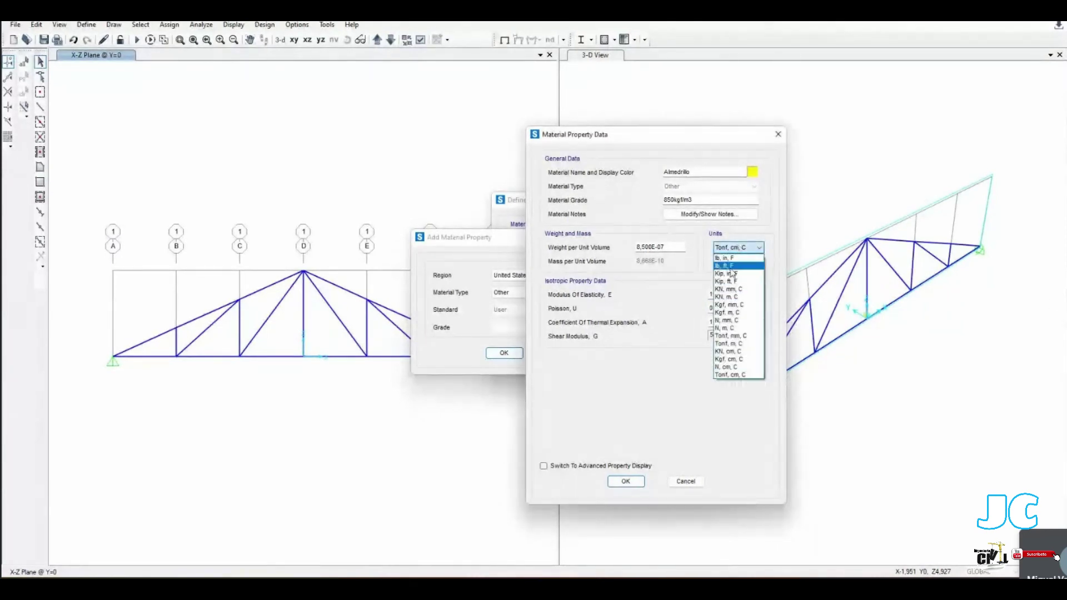
{"action": "left_click", "coordinate": [744, 313]}
Step: Look up wood's linear expansion coefficient in the Excel exercise, set Almedrillo's thermal expansion coefficient to 3,9E-06 and save the material definitions
{"action": "left_click", "coordinate": [732, 322]}
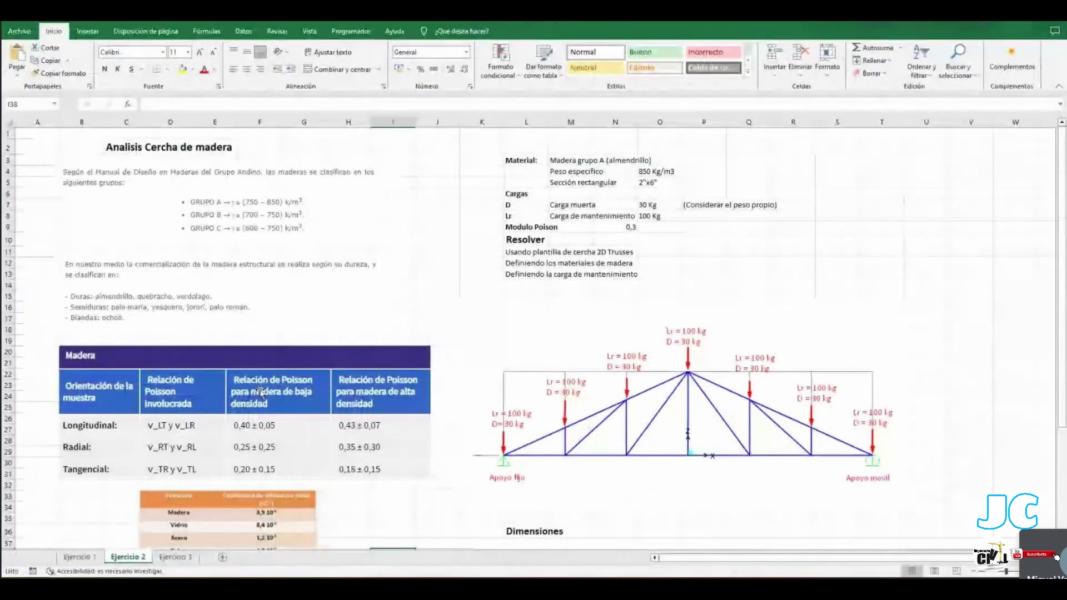
{"action": "scroll", "coordinate": [261, 391], "scroll_direction": "down", "scroll_amount": 5}
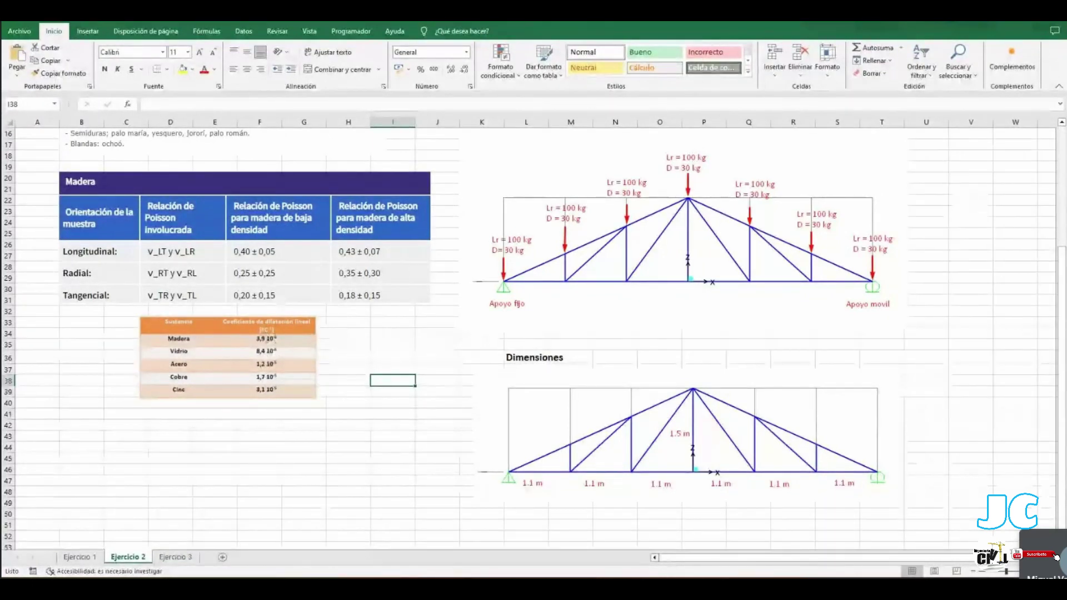
{"action": "left_click", "coordinate": [741, 548]}
{"action": "left_click", "coordinate": [738, 247]}
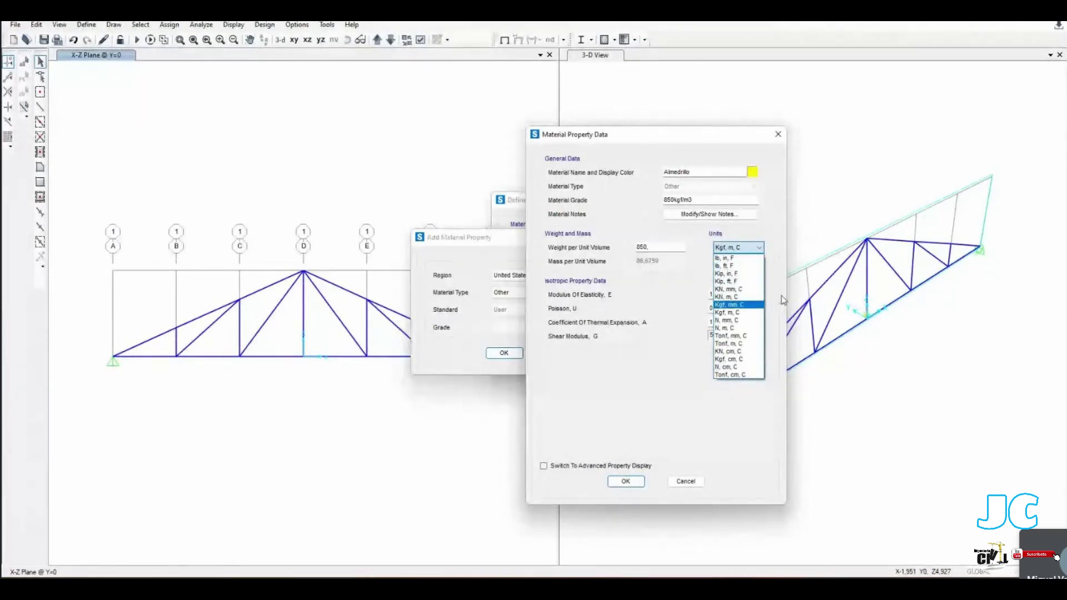
{"action": "left_click", "coordinate": [729, 247]}
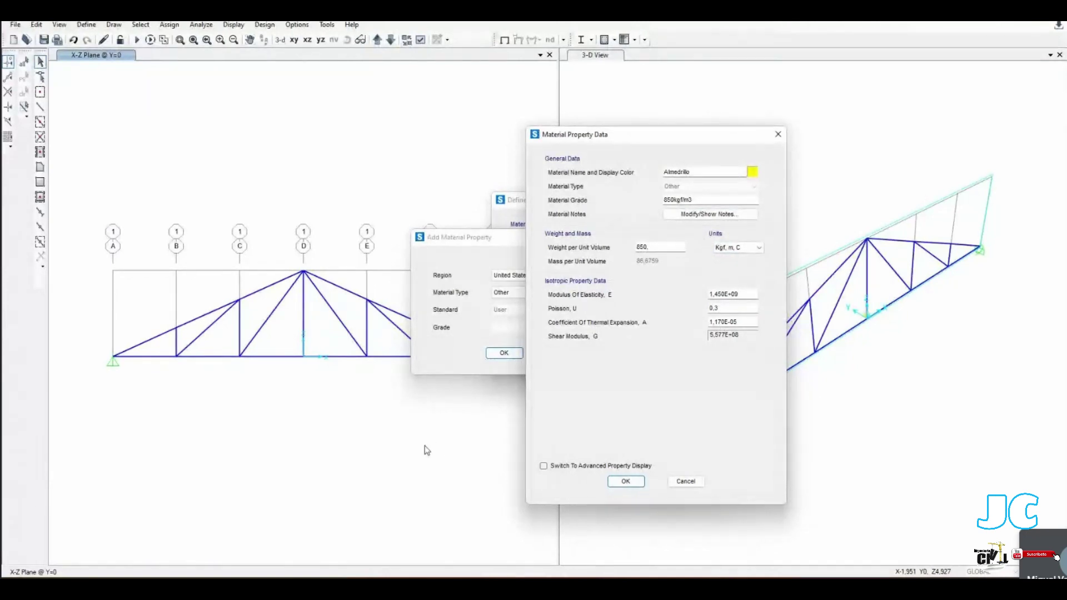
{"action": "key", "text": "alt+Tab"}
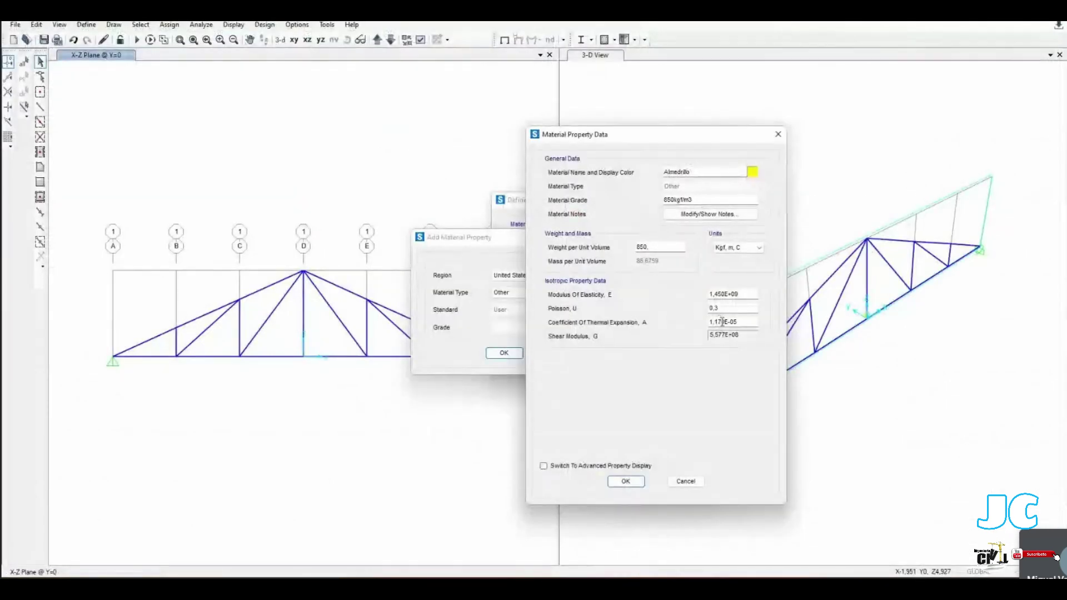
{"action": "left_click", "coordinate": [722, 322]}
{"action": "key", "text": "BackSpace"}
{"action": "key", "text": "BackSpace"}
{"action": "key", "text": "BackSpace"}
{"action": "key", "text": "BackSpace"}
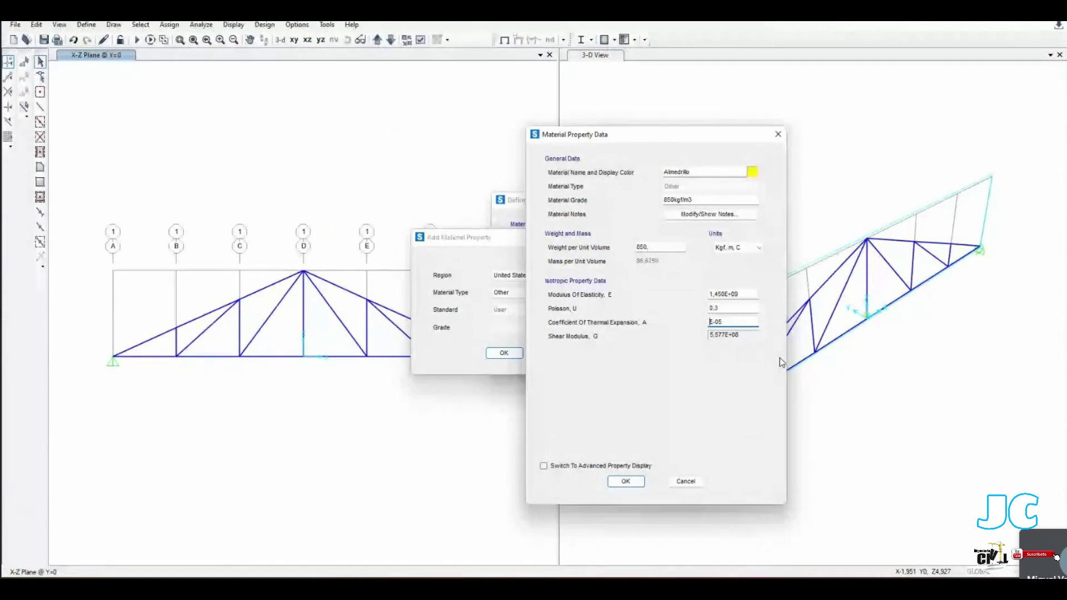
{"action": "type", "text": "3,8"}
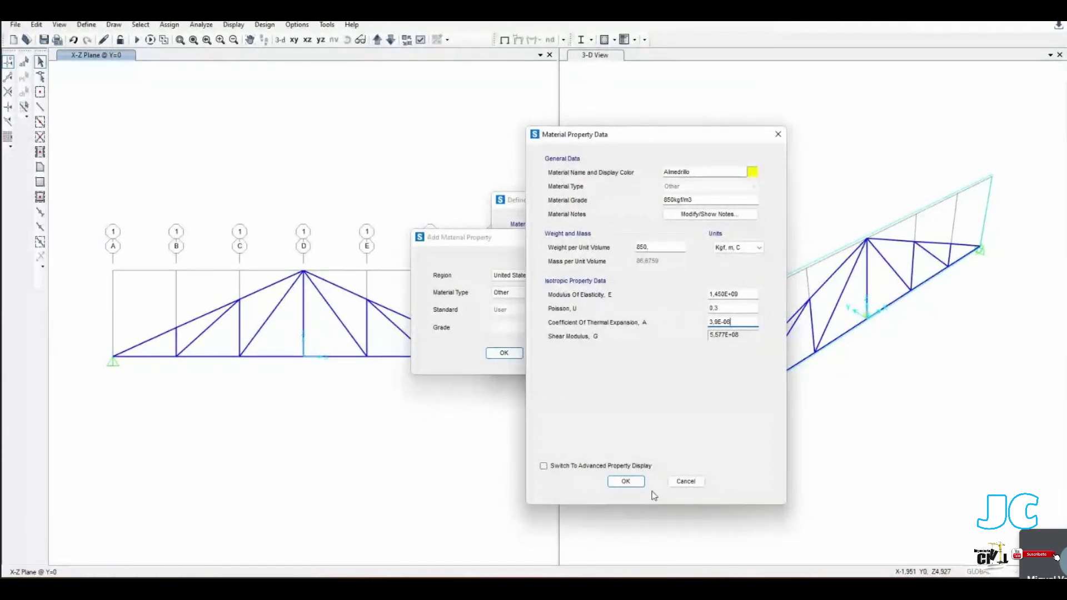
{"action": "left_click", "coordinate": [625, 482]}
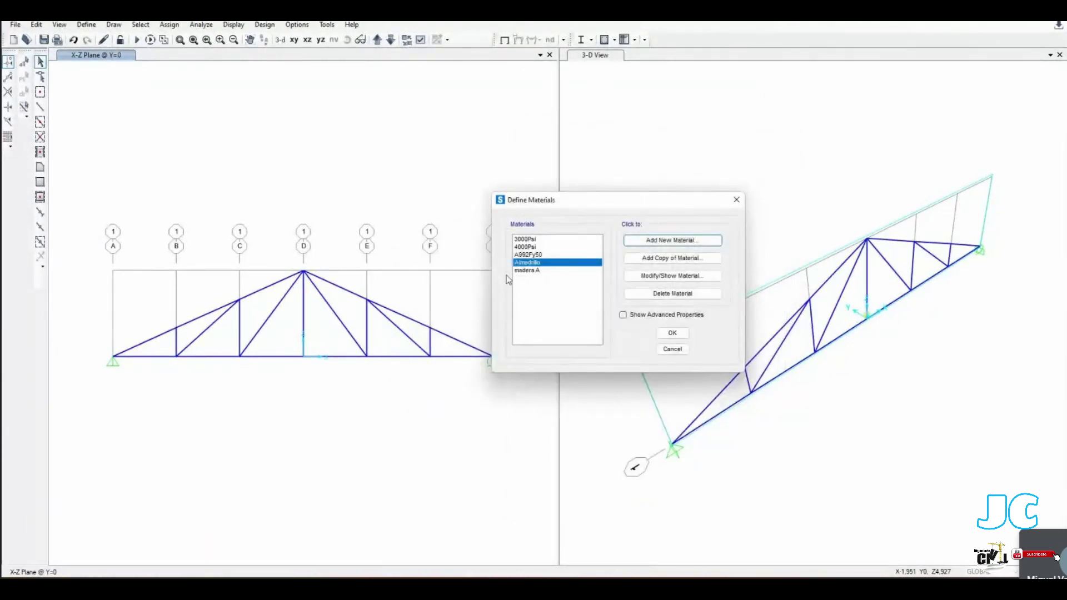
{"action": "left_click", "coordinate": [667, 333]}
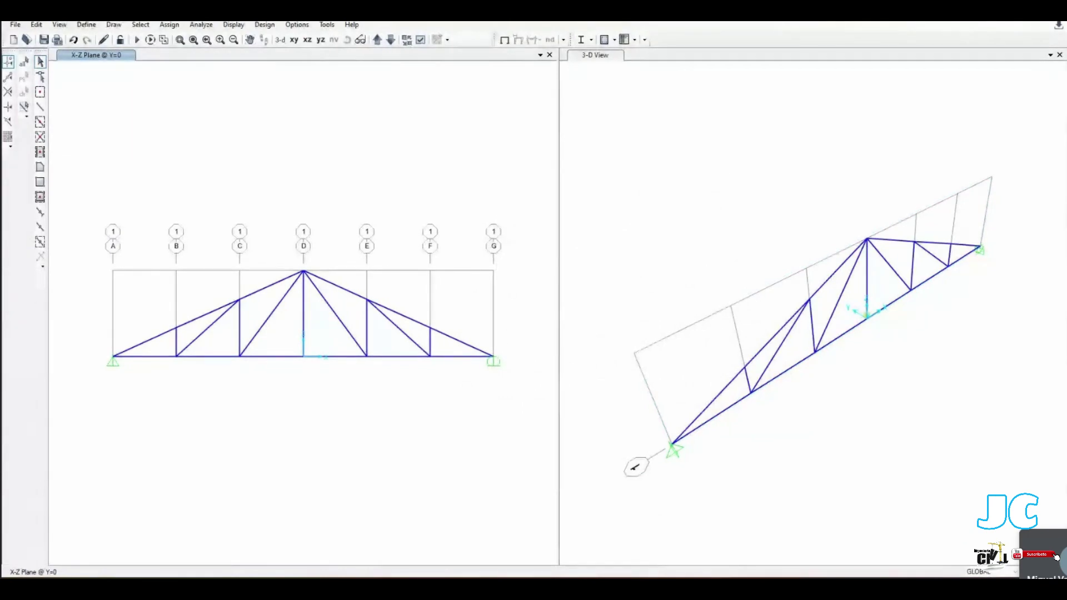
Step: Review the section size, loads and tasks to solve in the Excel exercise, and return to the whole truss in SAP2000
{"action": "key", "text": "alt+Tab"}
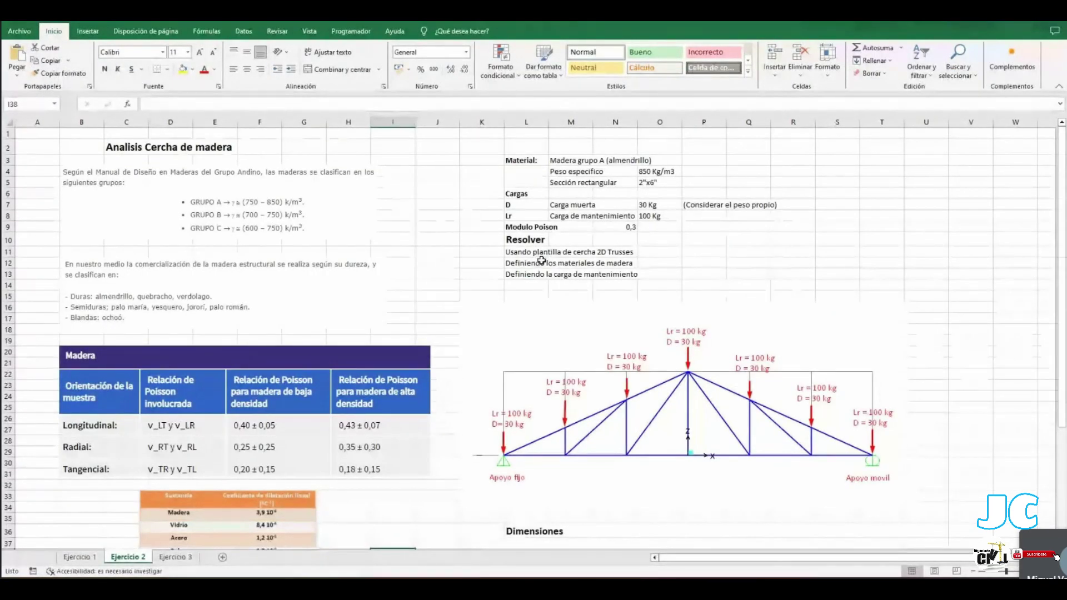
{"action": "scroll", "coordinate": [542, 263], "scroll_direction": "up", "scroll_amount": 2}
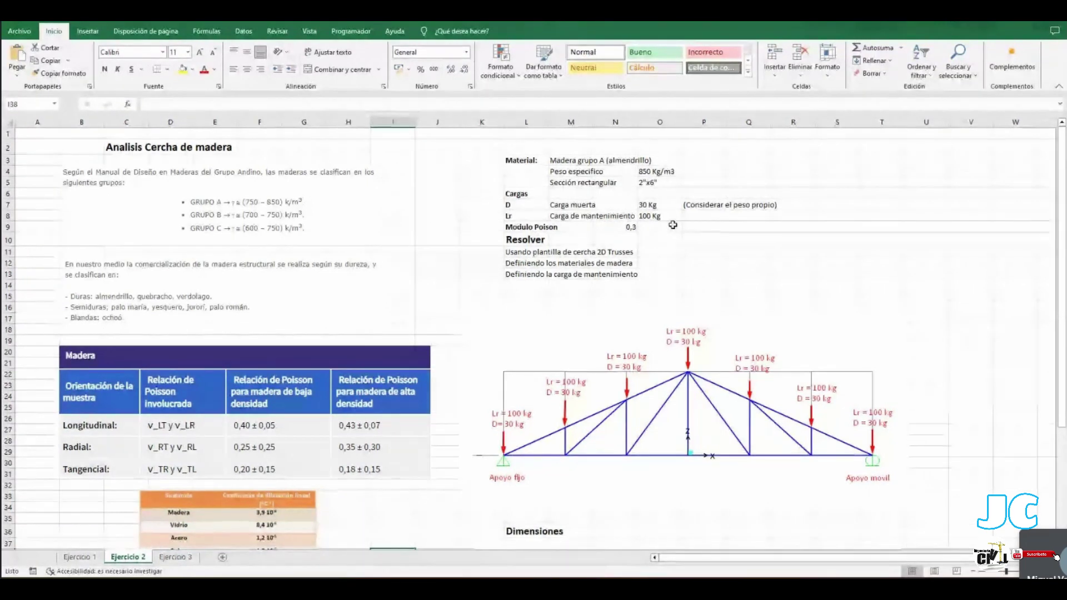
{"action": "scroll", "coordinate": [673, 224], "scroll_direction": "down", "scroll_amount": 3}
{"action": "scroll", "coordinate": [672, 225], "scroll_direction": "up", "scroll_amount": 3}
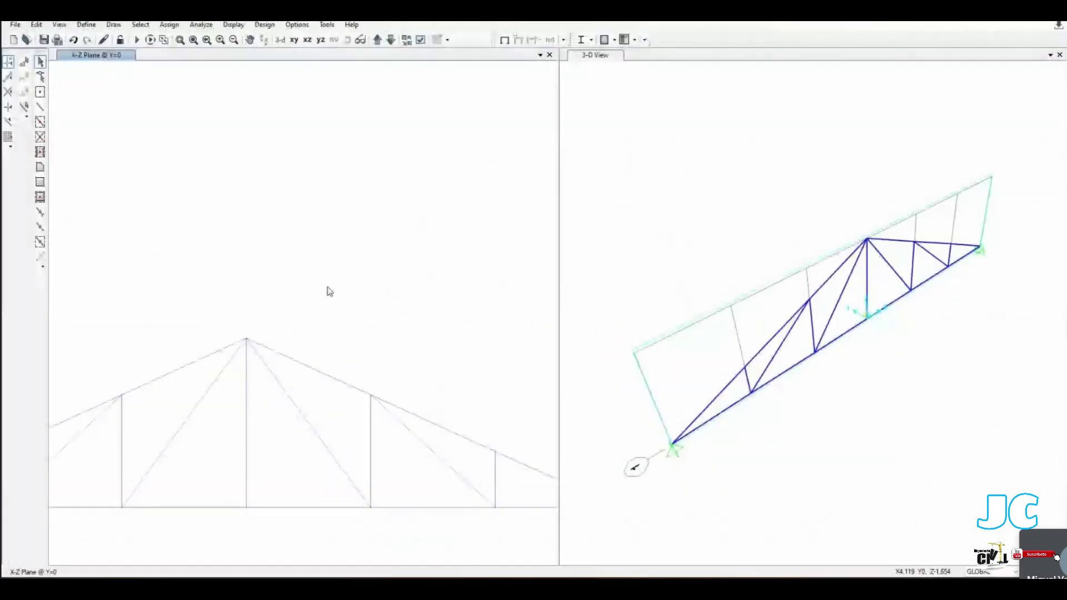
{"action": "left_click", "coordinate": [193, 40]}
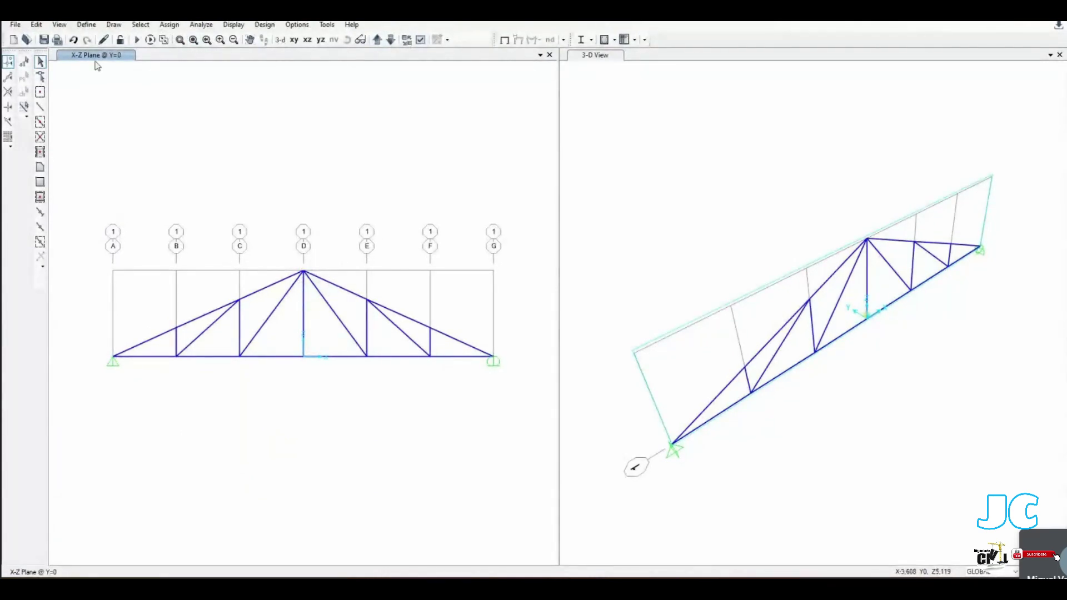
Step: Start a new frame section property and choose Concrete as its property type
{"action": "left_click", "coordinate": [90, 26]}
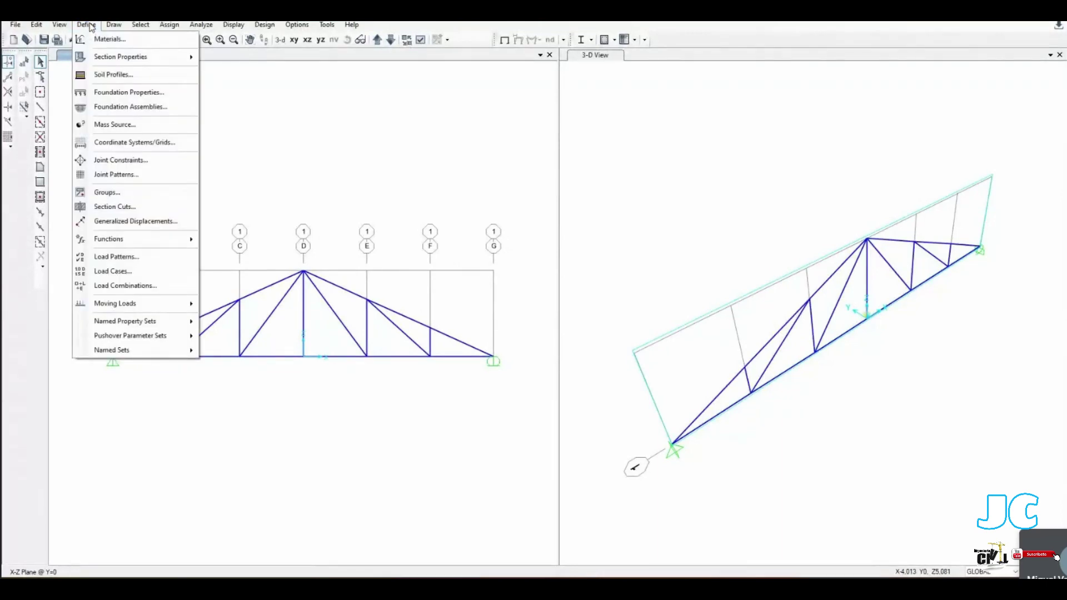
{"action": "left_click", "coordinate": [93, 26]}
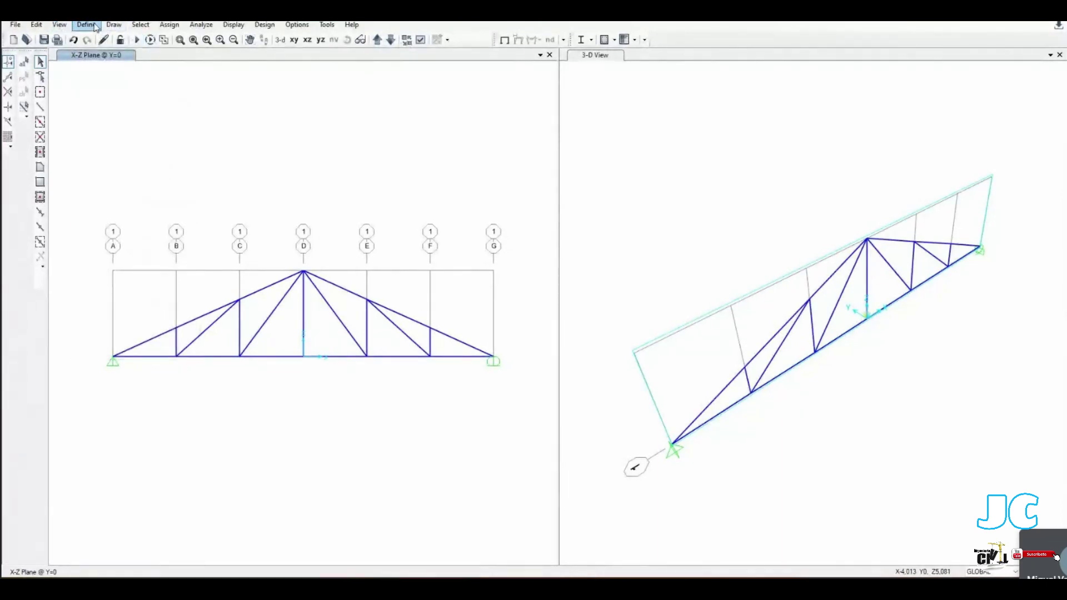
{"action": "left_click", "coordinate": [94, 27]}
{"action": "mouse_move", "coordinate": [132, 58]}
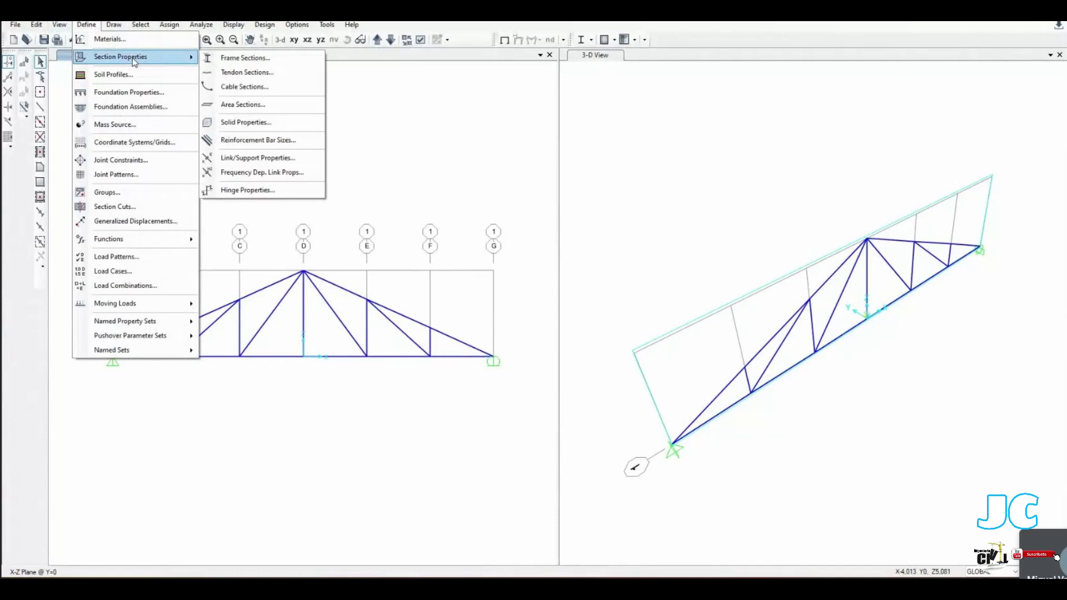
{"action": "left_click", "coordinate": [267, 61]}
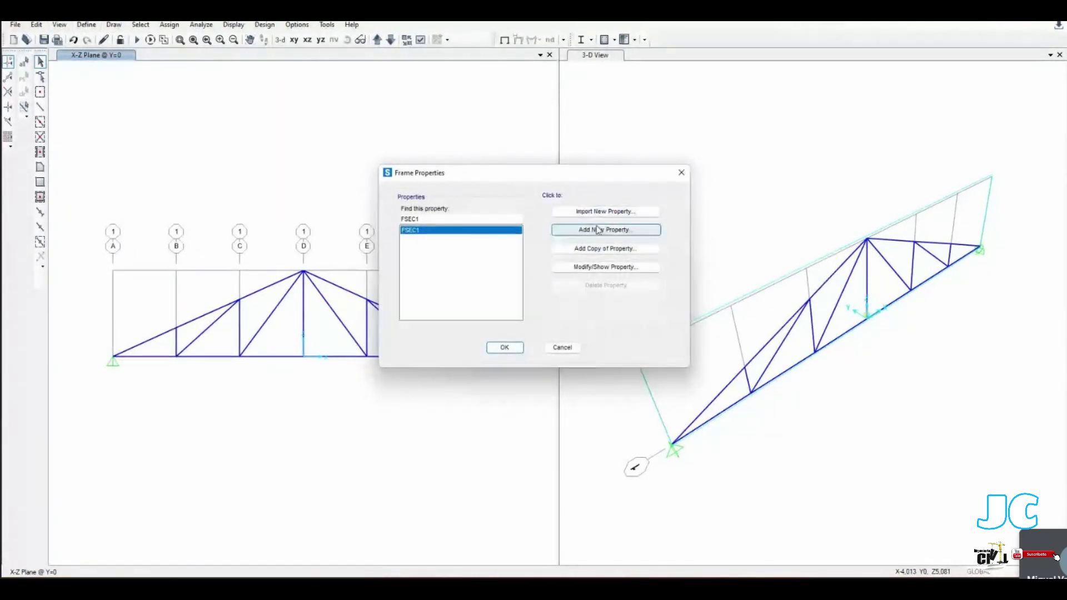
{"action": "left_click", "coordinate": [599, 236]}
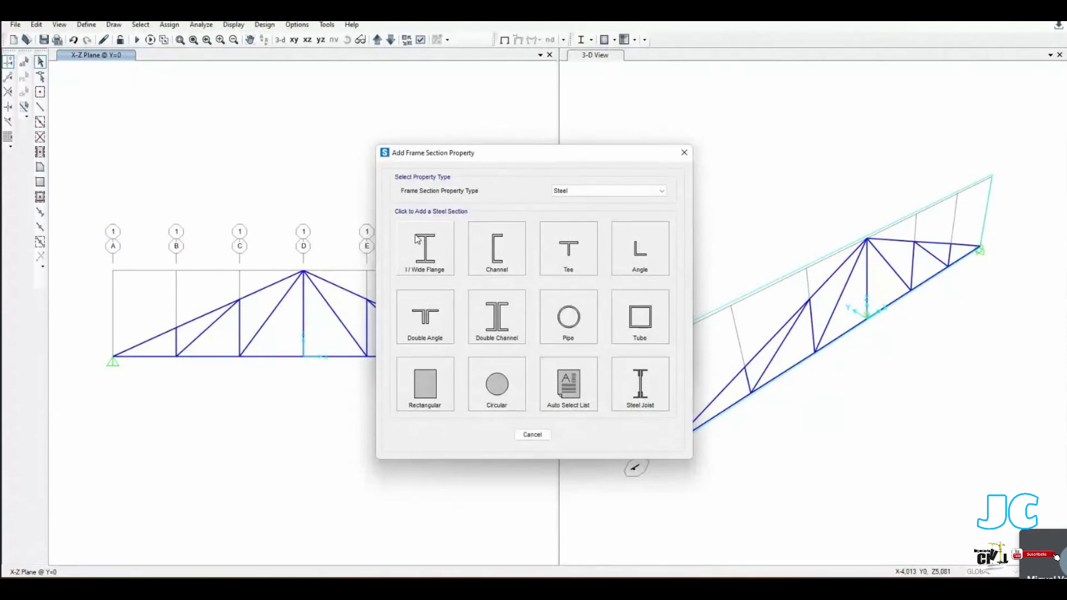
{"action": "left_click", "coordinate": [584, 191]}
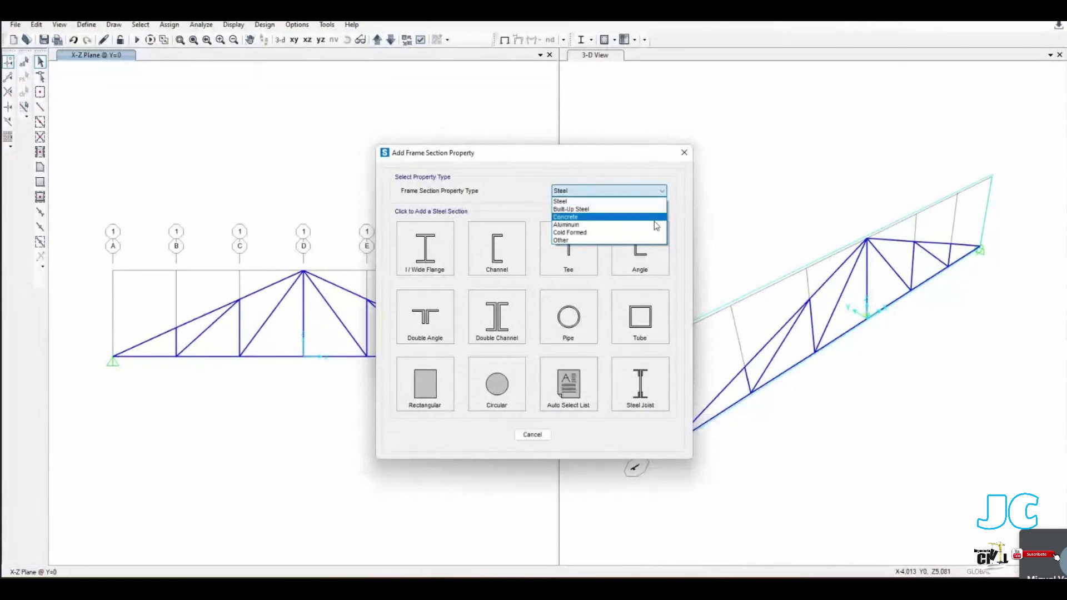
{"action": "left_click", "coordinate": [602, 217]}
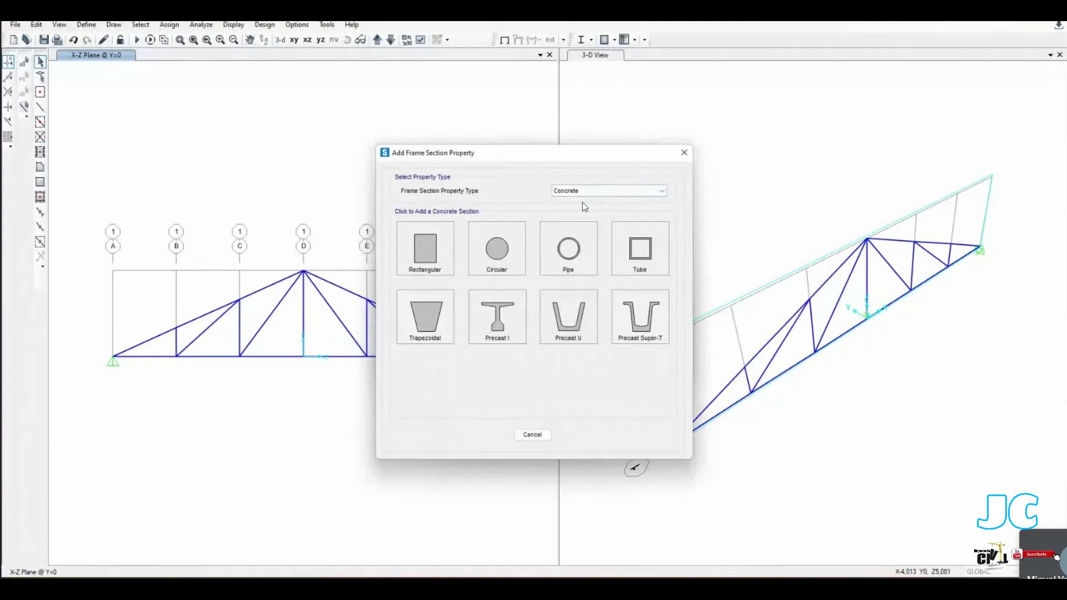
{"action": "left_click", "coordinate": [426, 248]}
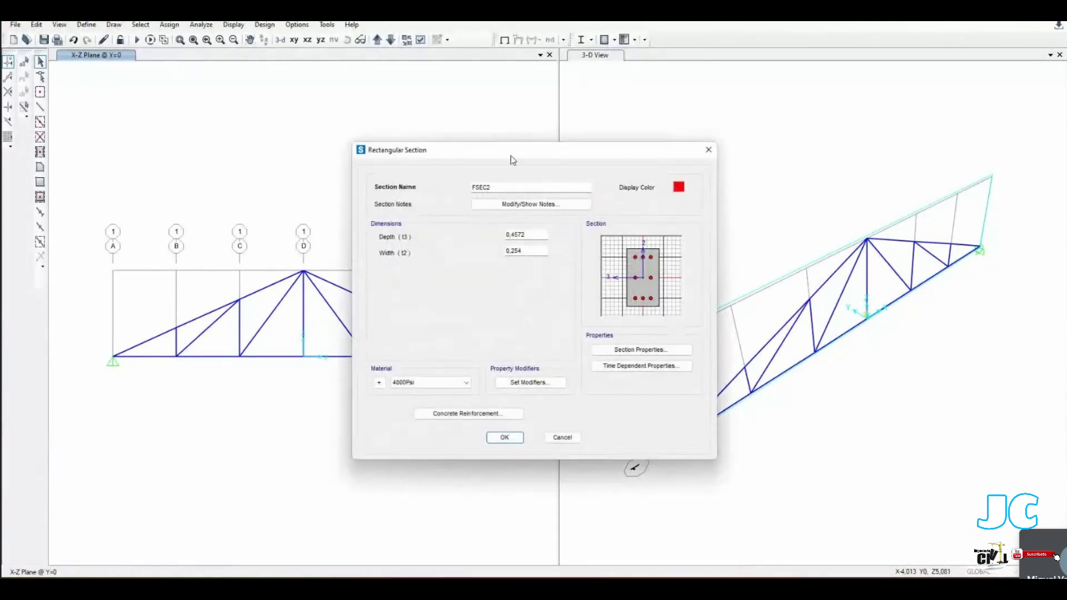
{"action": "left_click_drag", "start_coordinate": [508, 186], "coordinate": [293, 194]}
{"action": "type", "text": "vigas"}
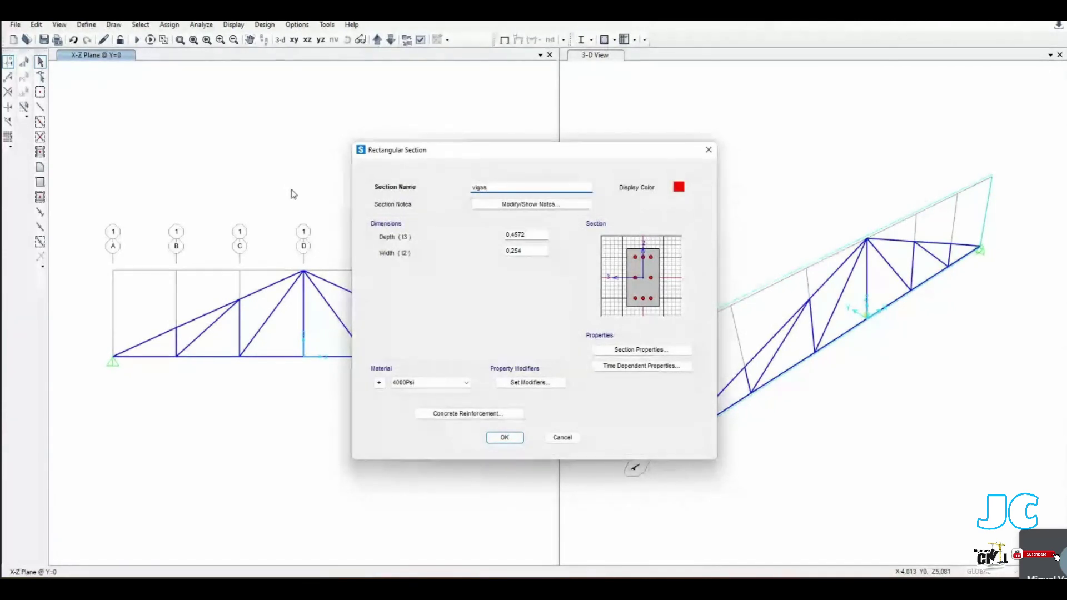
{"action": "key", "text": "alt+Tab"}
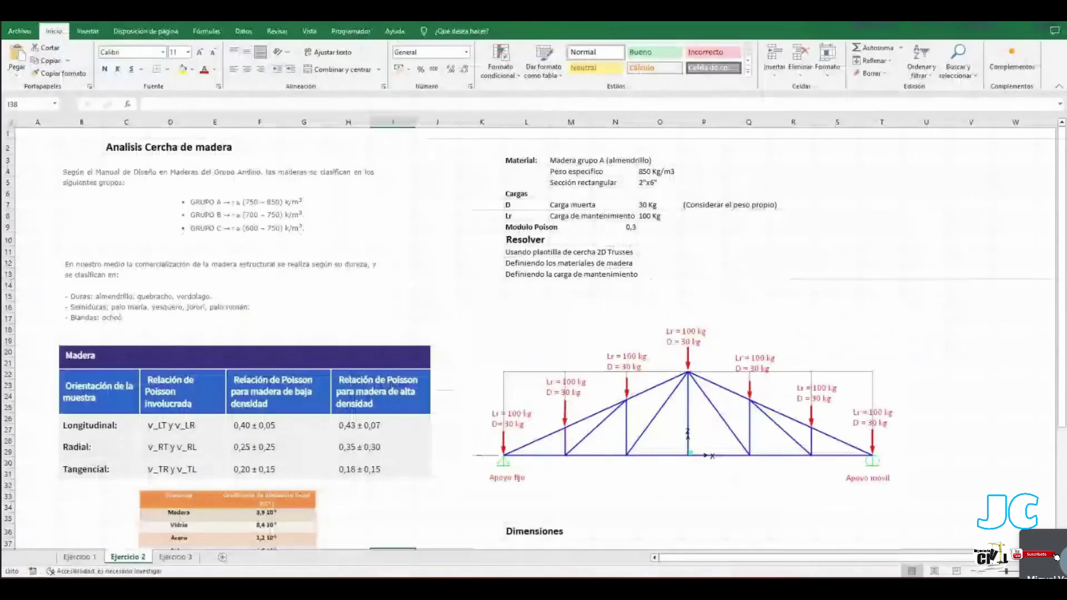
{"action": "key", "text": "alt+Tab"}
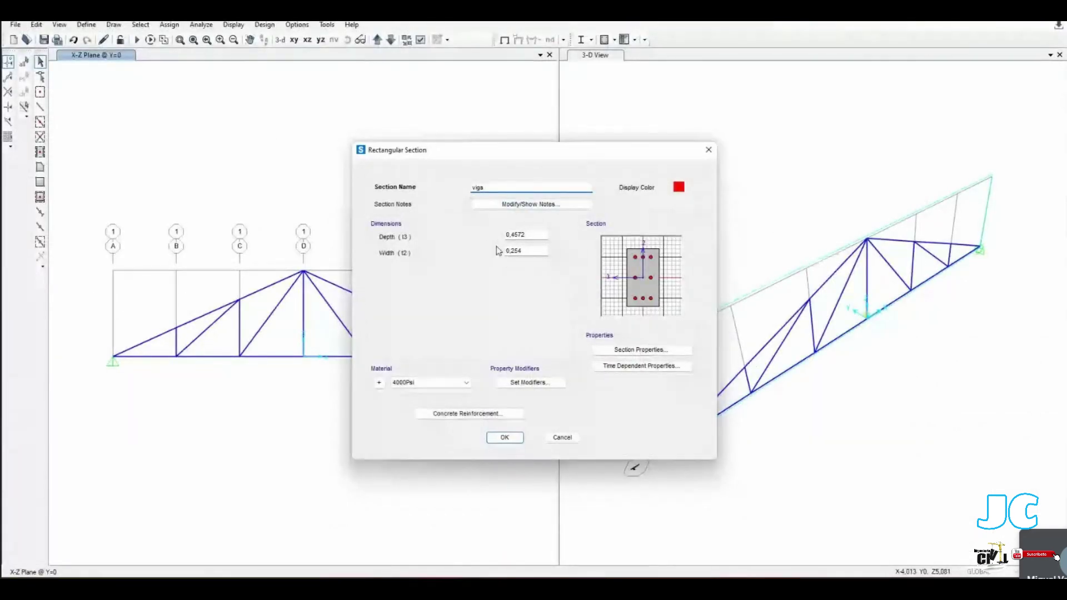
{"action": "left_click", "coordinate": [466, 382]}
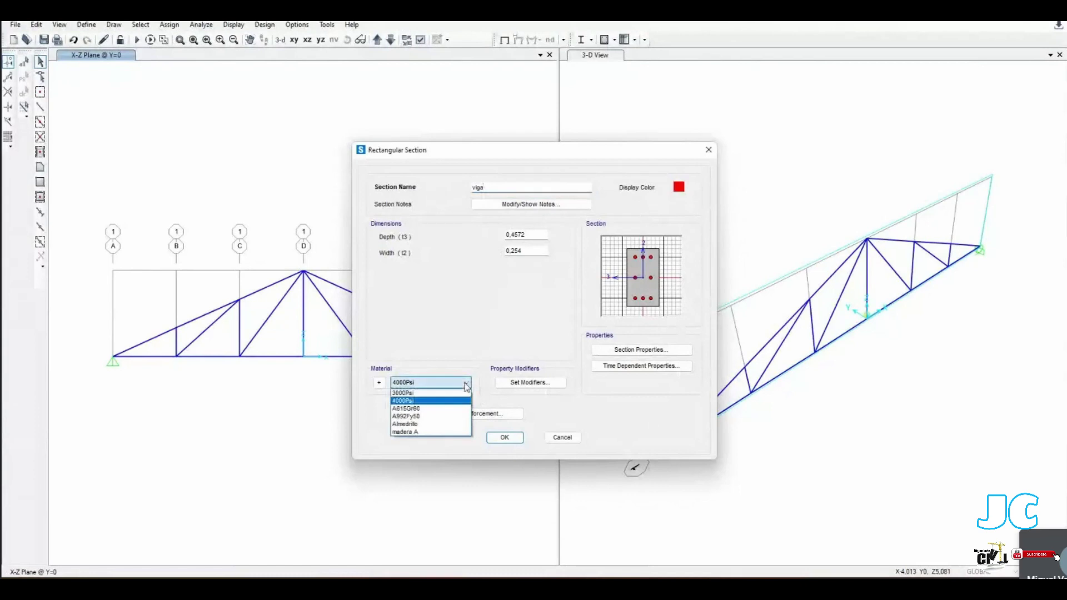
{"action": "left_click", "coordinate": [409, 424]}
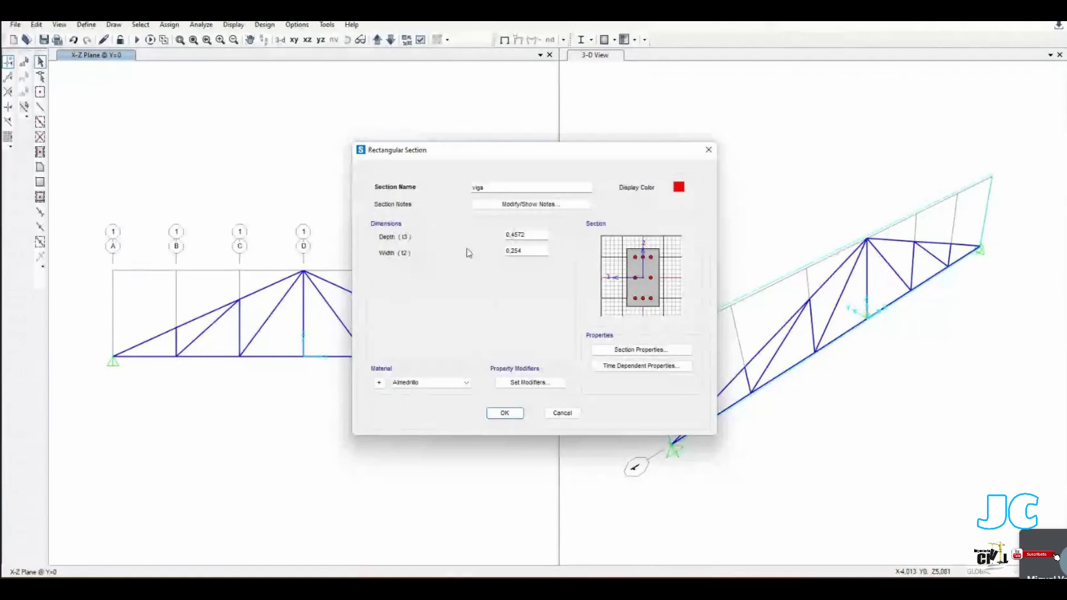
{"action": "left_click_drag", "start_coordinate": [528, 235], "coordinate": [493, 230]}
{"action": "key", "text": "Tab"}
{"action": "left_click", "coordinate": [709, 150]}
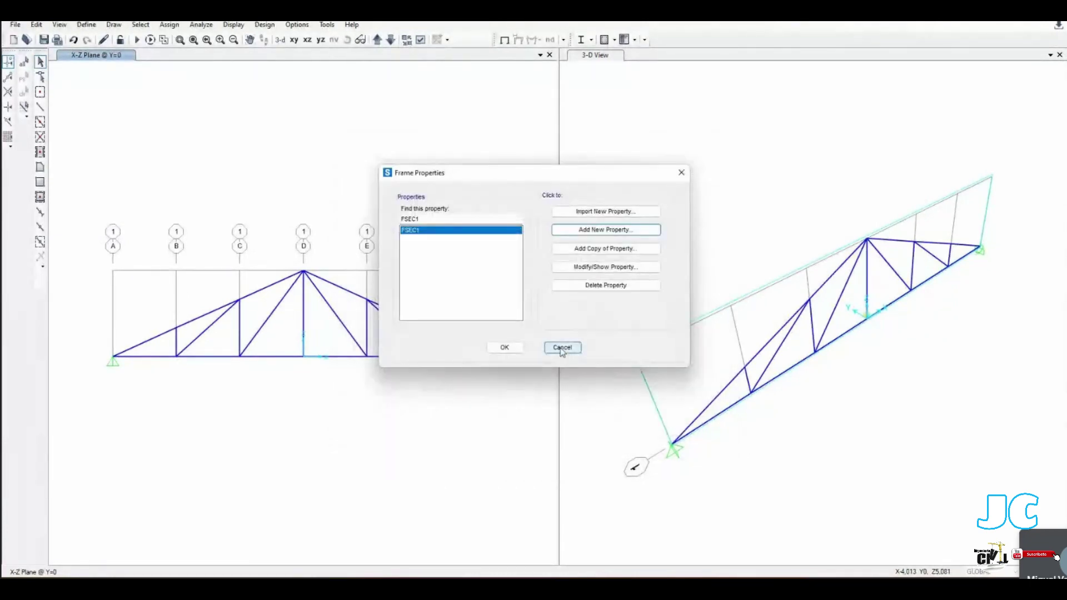
{"action": "left_click", "coordinate": [562, 348]}
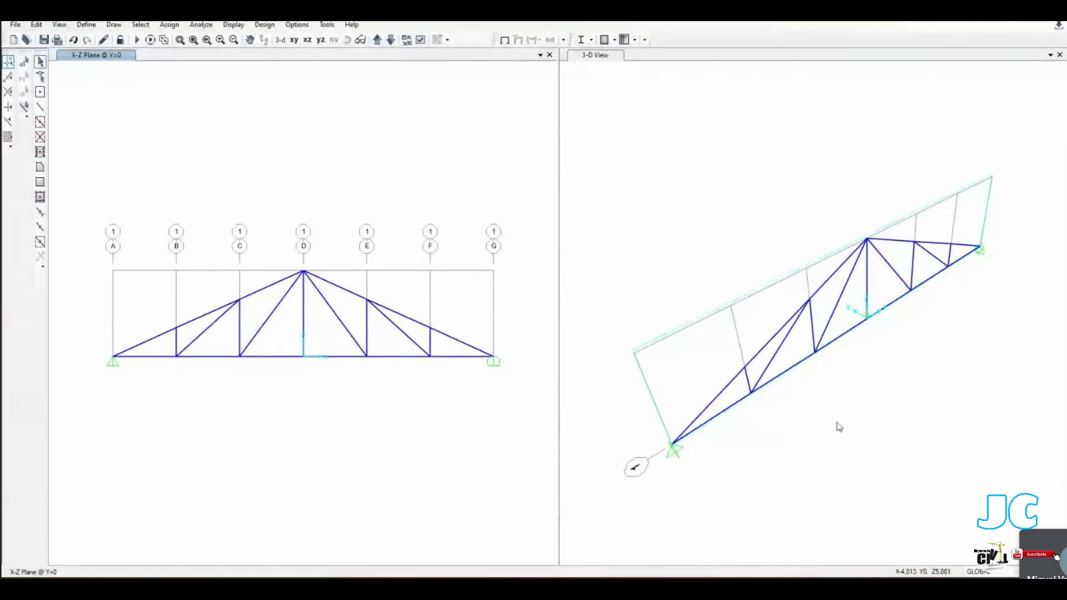
Step: Switch the model units to Kip, in, F and start a new rectangular concrete frame section
{"action": "left_click", "coordinate": [1015, 571]}
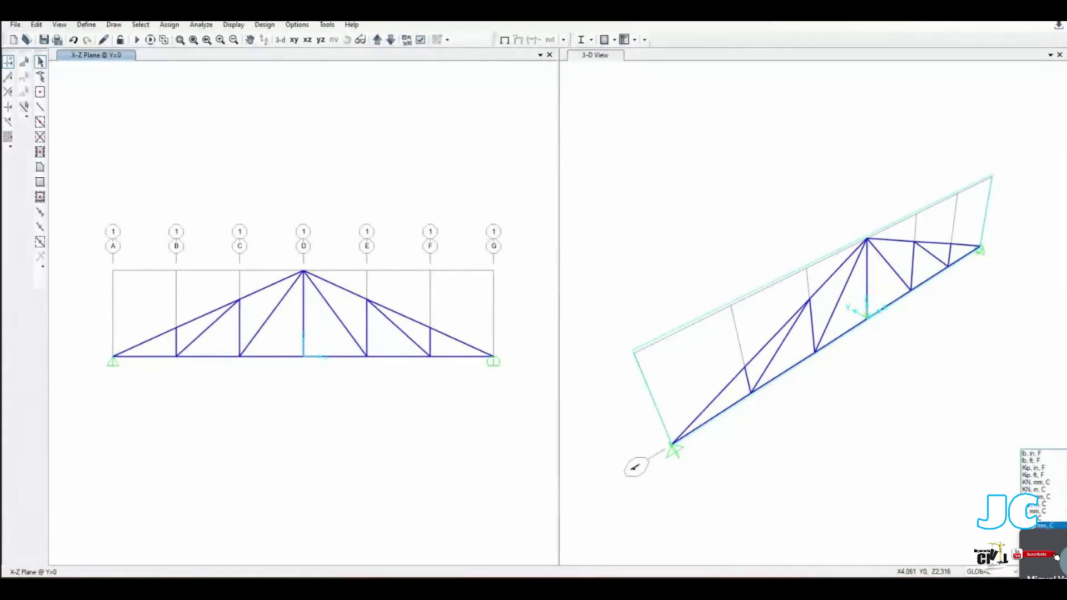
{"action": "left_click", "coordinate": [1043, 468]}
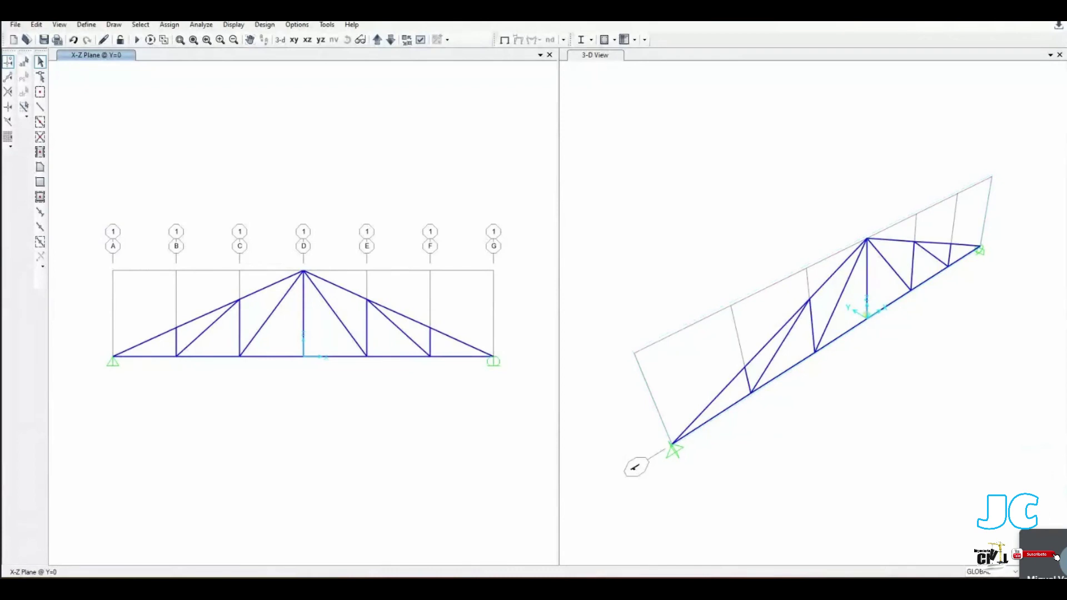
{"action": "left_click", "coordinate": [99, 25]}
{"action": "mouse_move", "coordinate": [128, 56]}
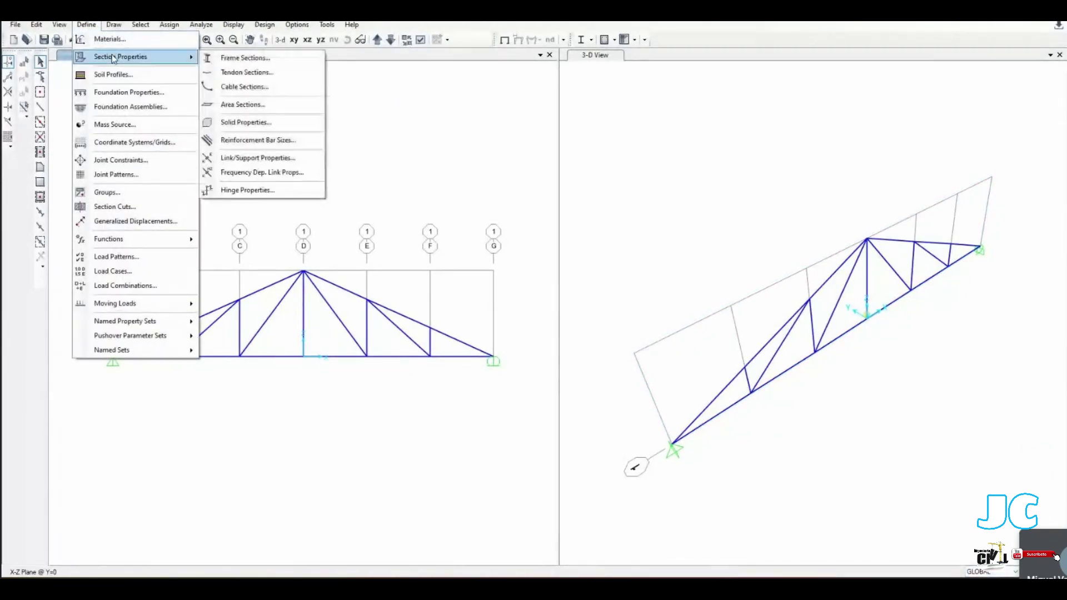
{"action": "left_click", "coordinate": [257, 59]}
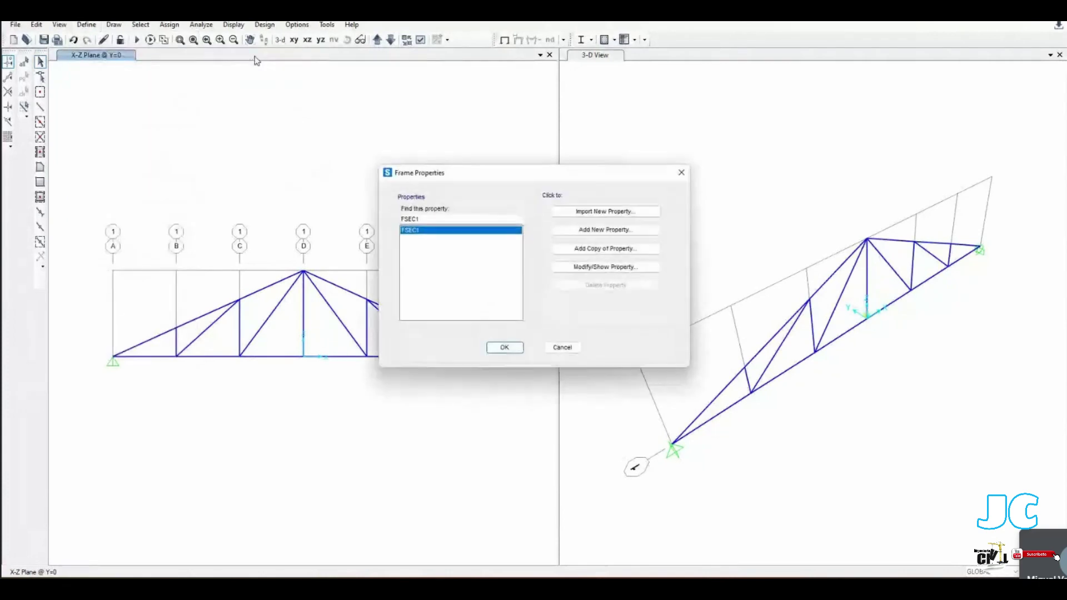
{"action": "left_click", "coordinate": [606, 234]}
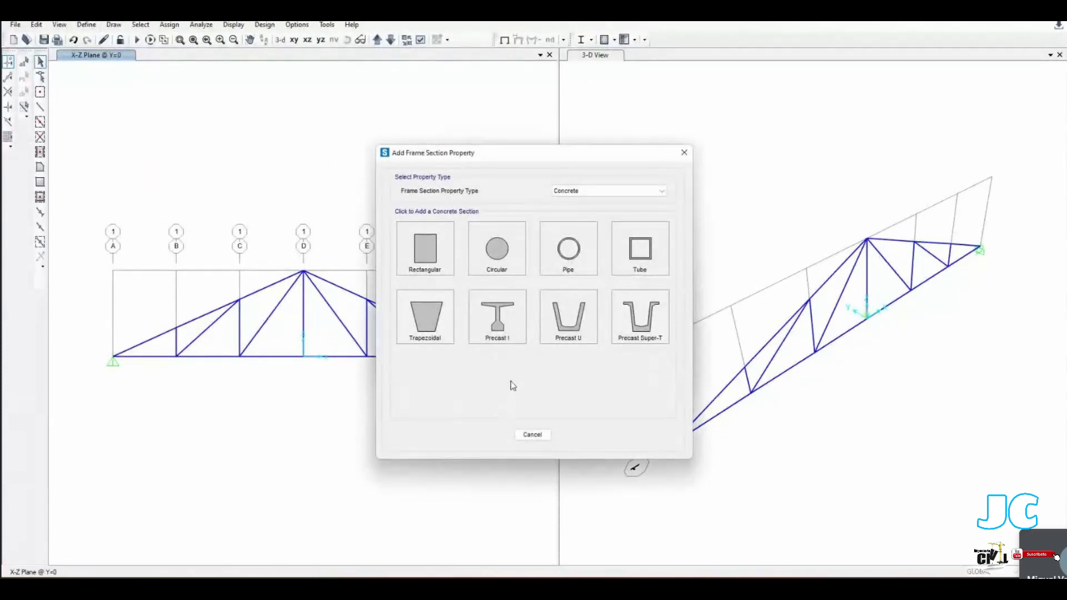
{"action": "left_click", "coordinate": [432, 250]}
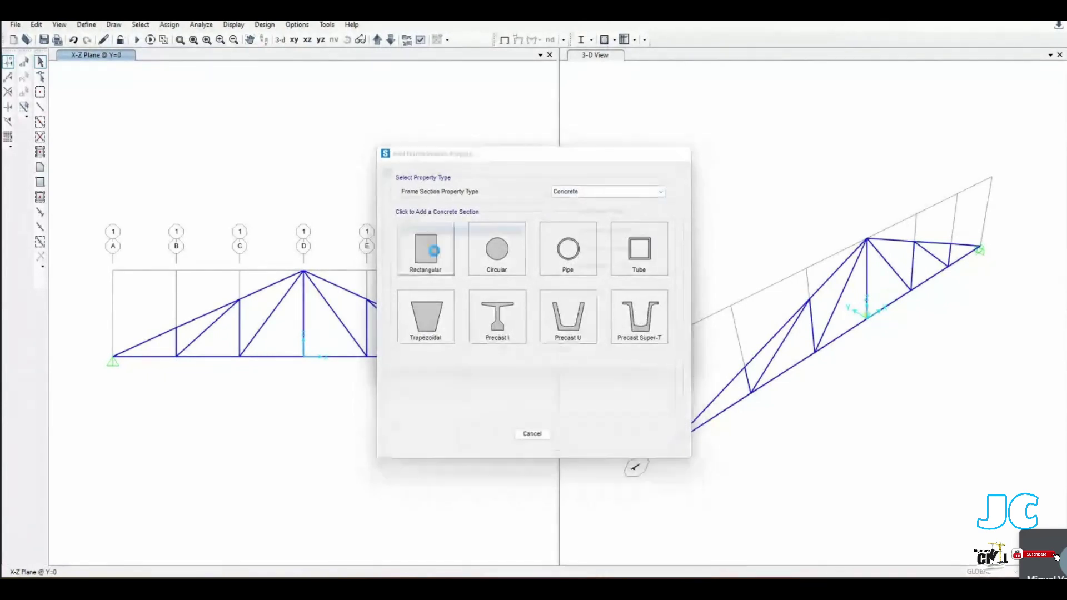
Step: Name the new rectangular section viga 2" x 6"
{"action": "double_click", "coordinate": [500, 188]}
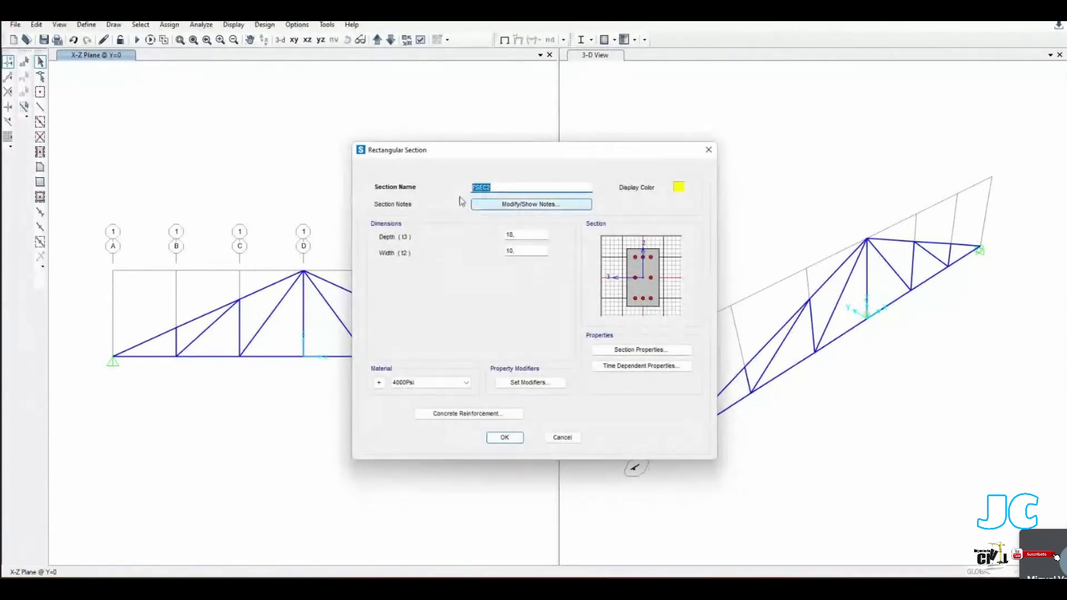
{"action": "type", "text": "v"}
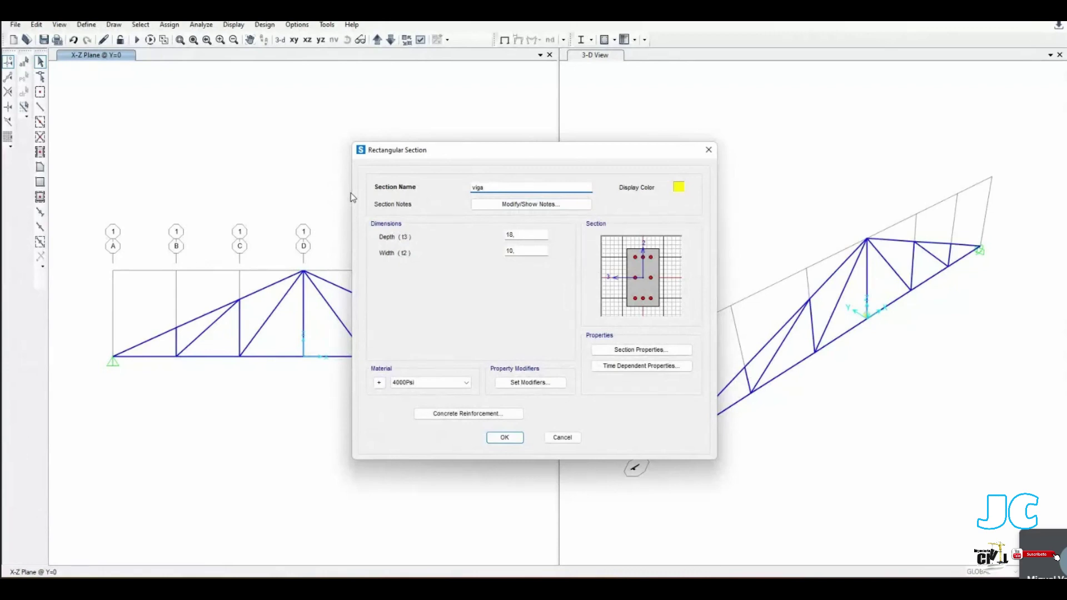
{"action": "type", "text": "iga 20x45"}
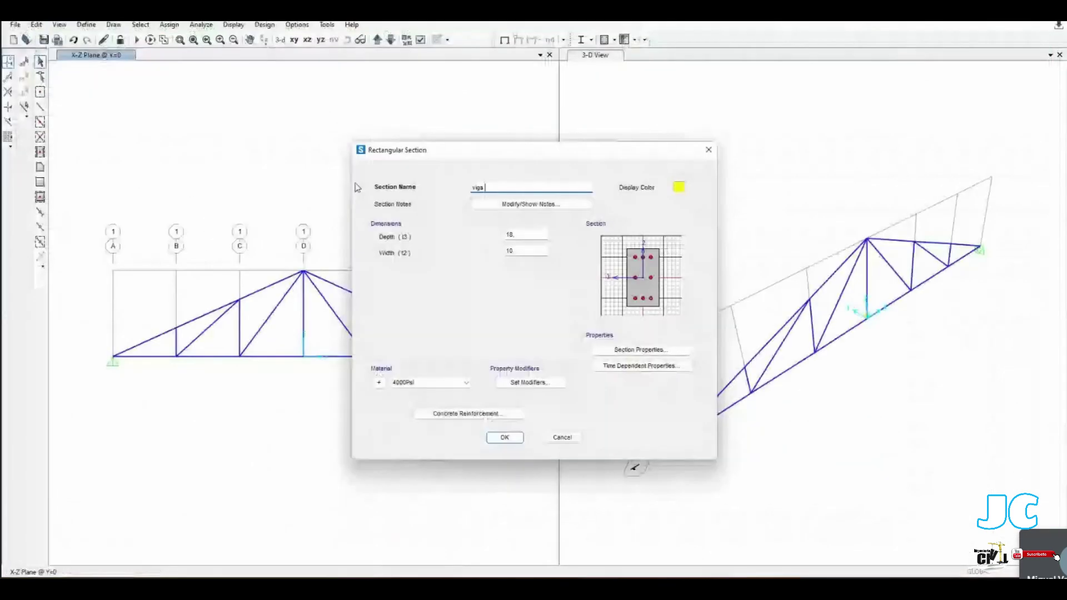
{"action": "type", "text": "2\""}
{"action": "type", "text": "x6\""}
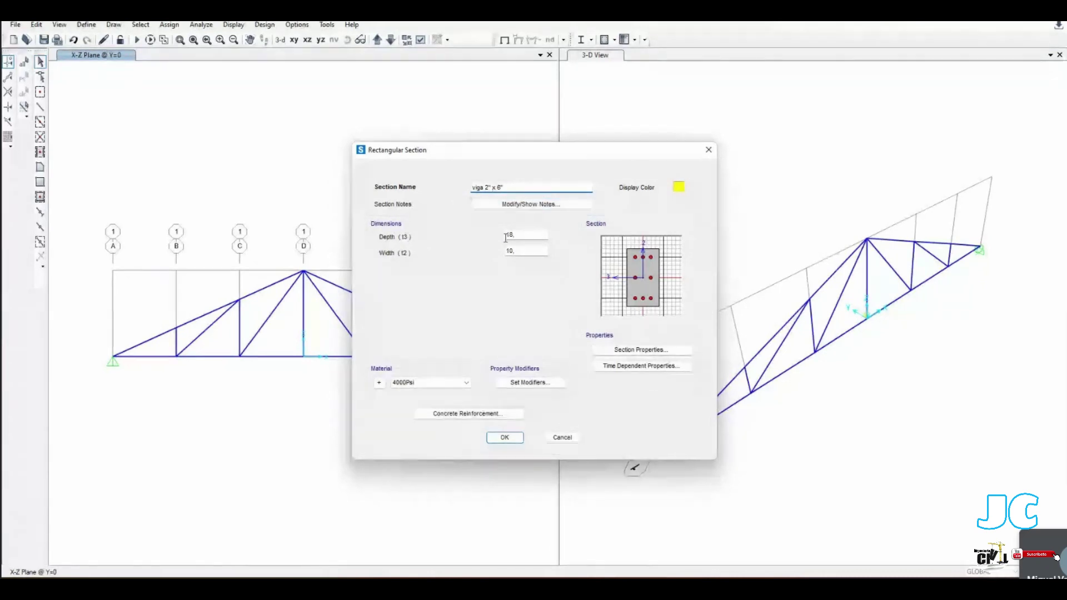
Step: Set the rectangular section's depth to 6 and width to 2, assign the Almedrillo material and save the section
{"action": "double_click", "coordinate": [538, 238]}
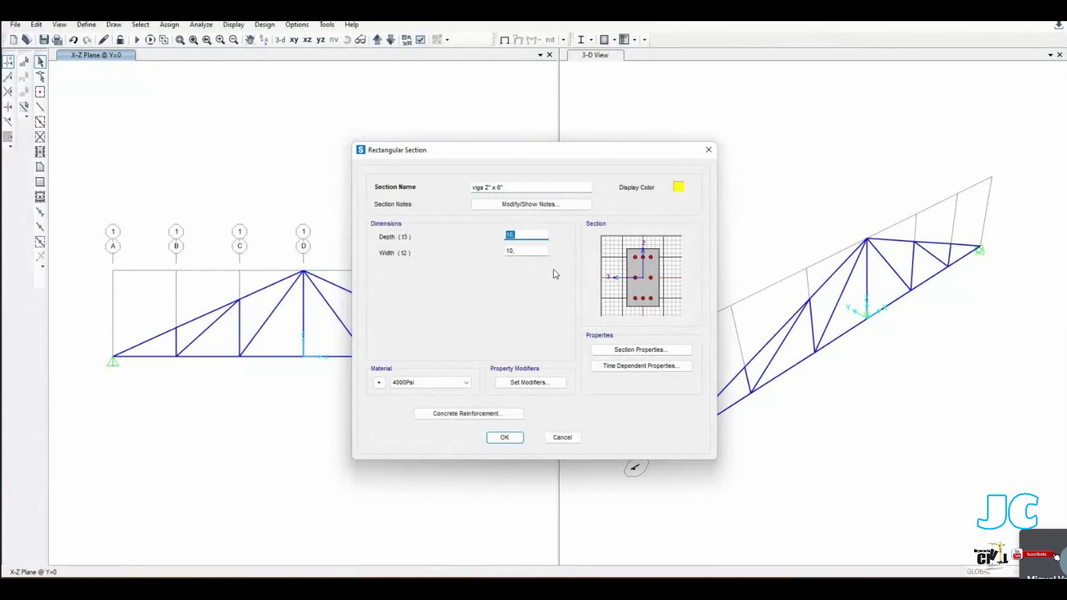
{"action": "key", "text": "Tab"}
{"action": "type", "text": "2"}
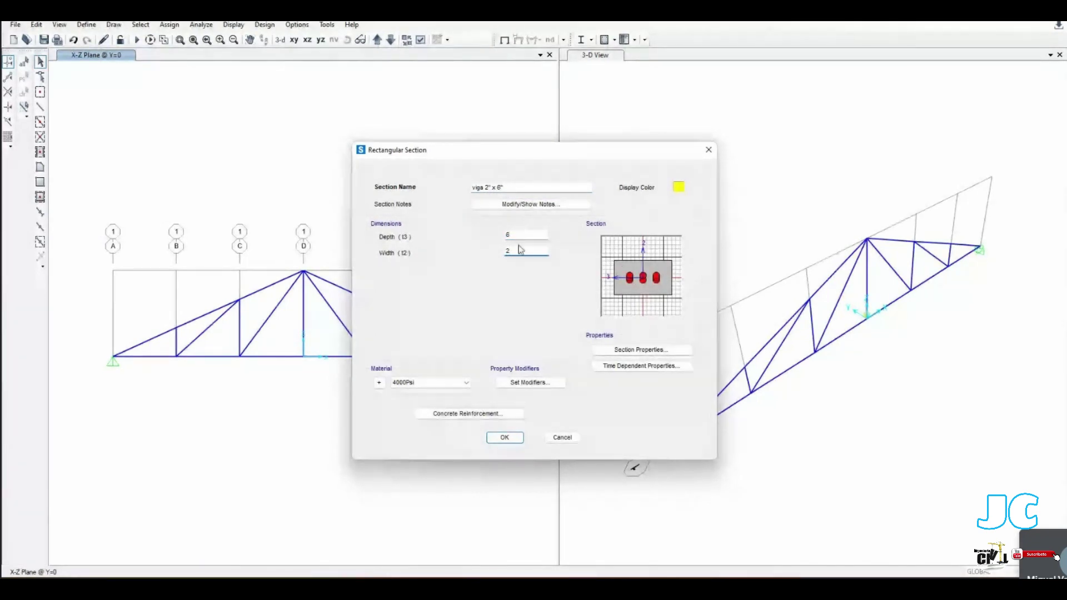
{"action": "left_click", "coordinate": [431, 382]}
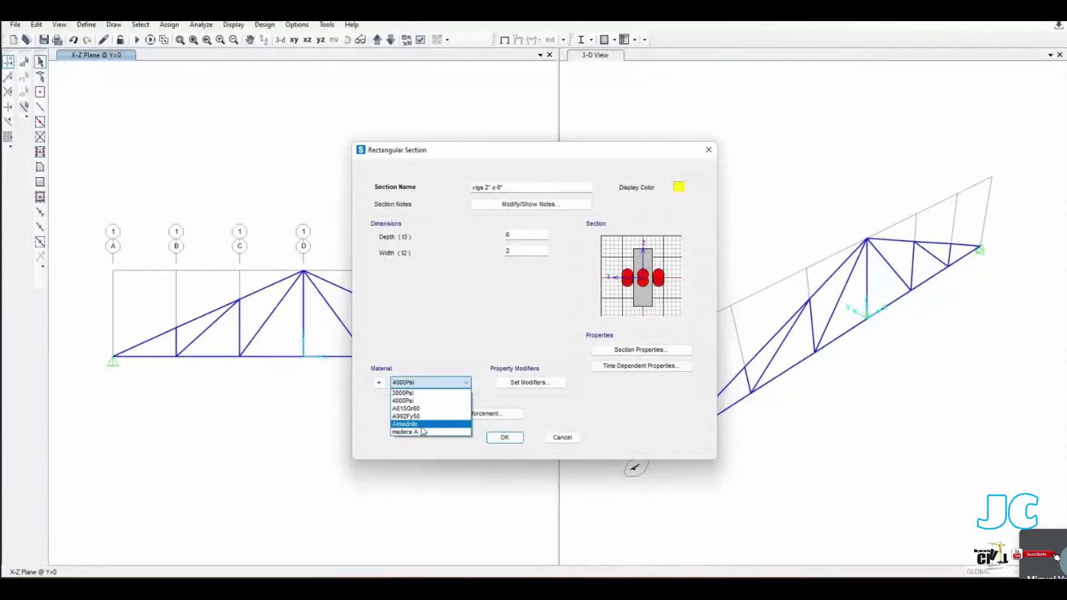
{"action": "left_click", "coordinate": [420, 424]}
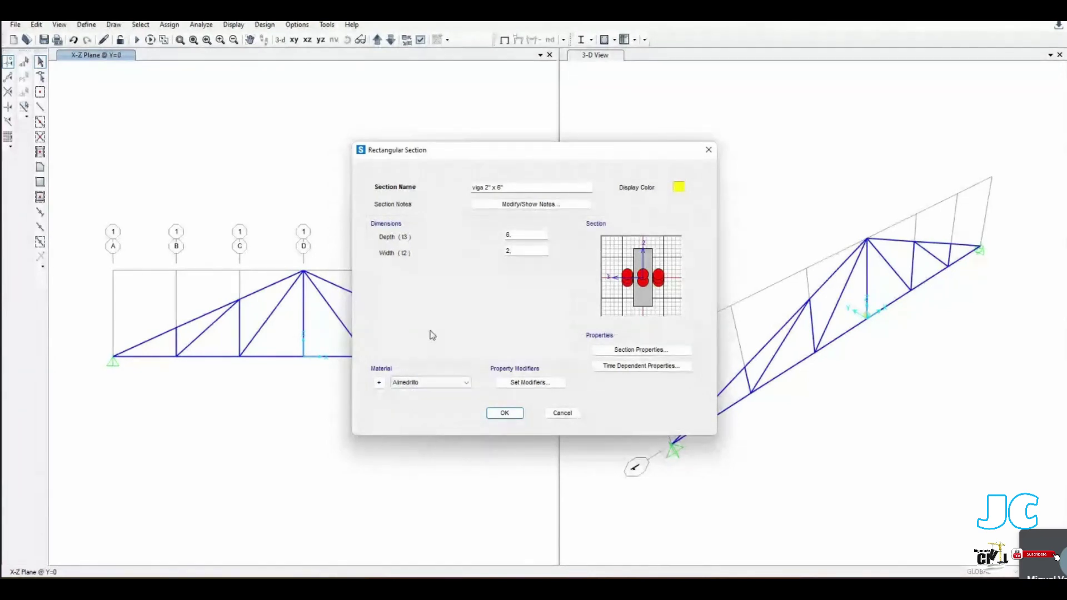
{"action": "left_click", "coordinate": [504, 413]}
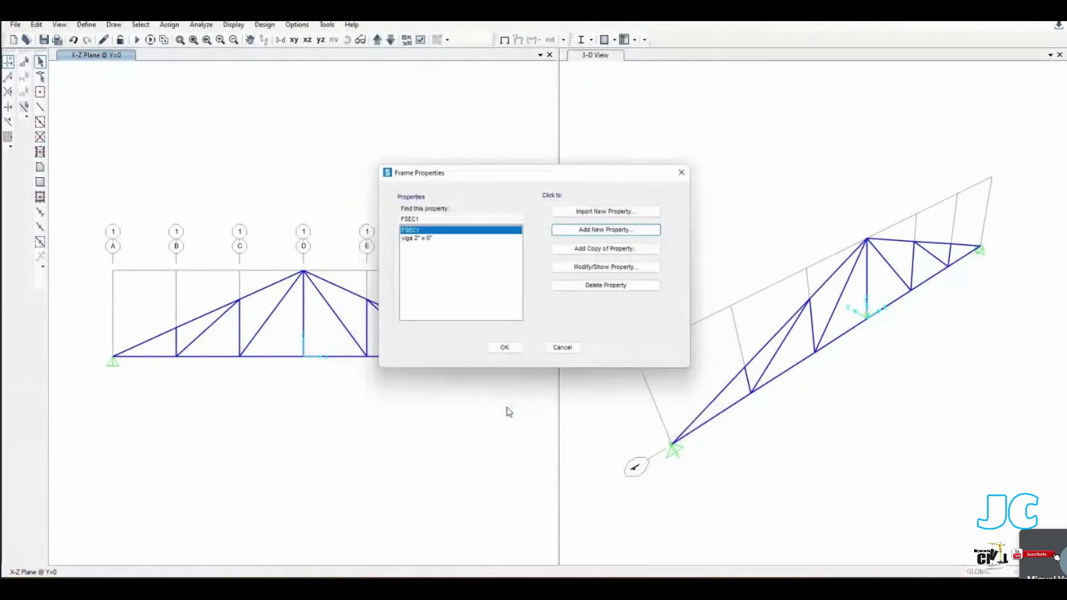
Step: Add another frame section with property type Other, using the Section Designer option
{"action": "left_click", "coordinate": [431, 238]}
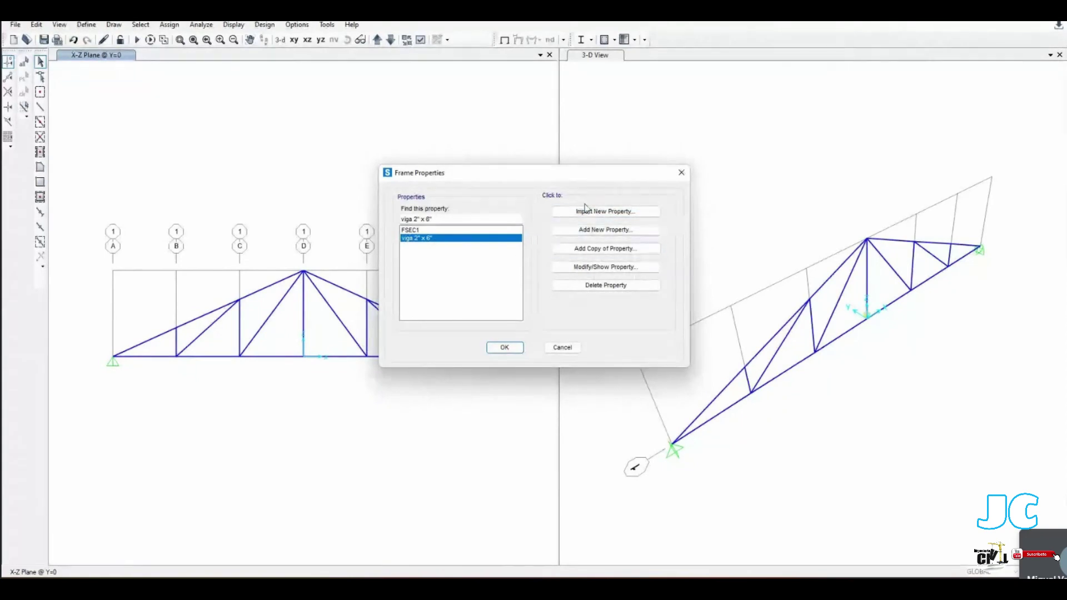
{"action": "left_click", "coordinate": [607, 230]}
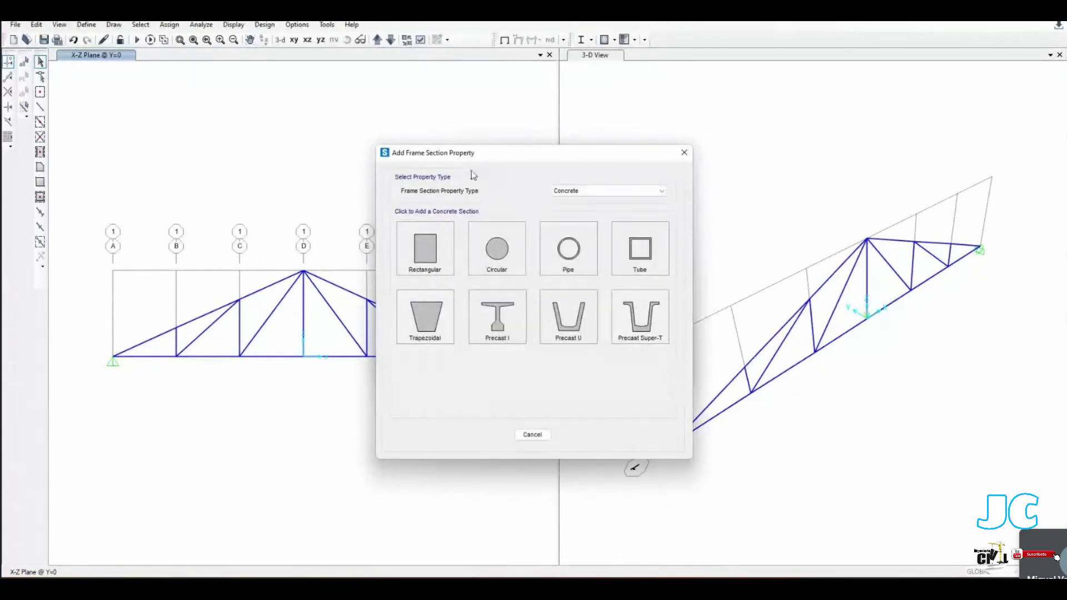
{"action": "left_click", "coordinate": [616, 192]}
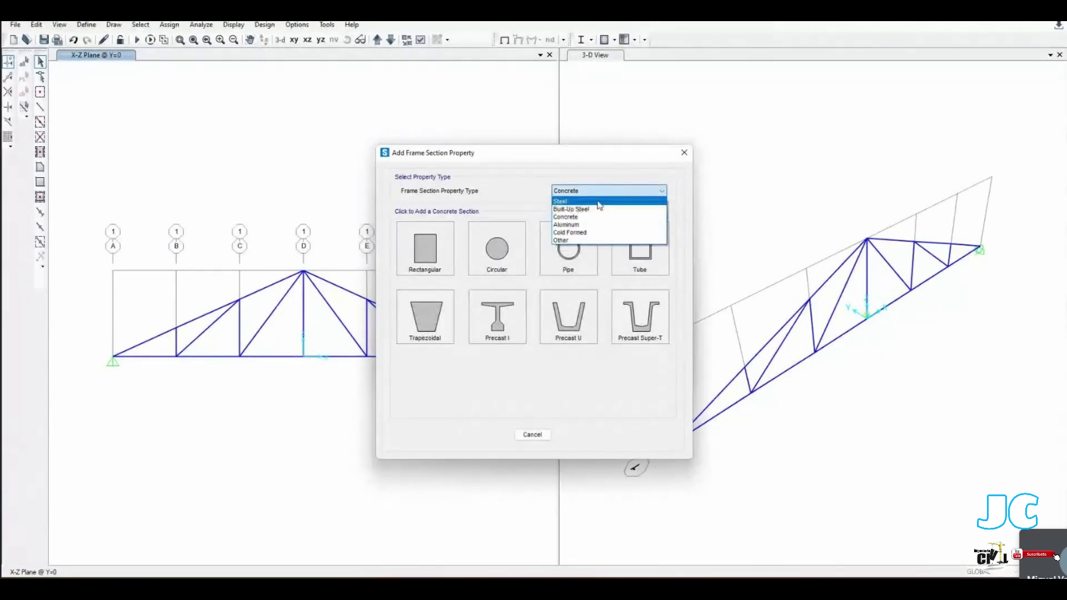
{"action": "left_click", "coordinate": [568, 241]}
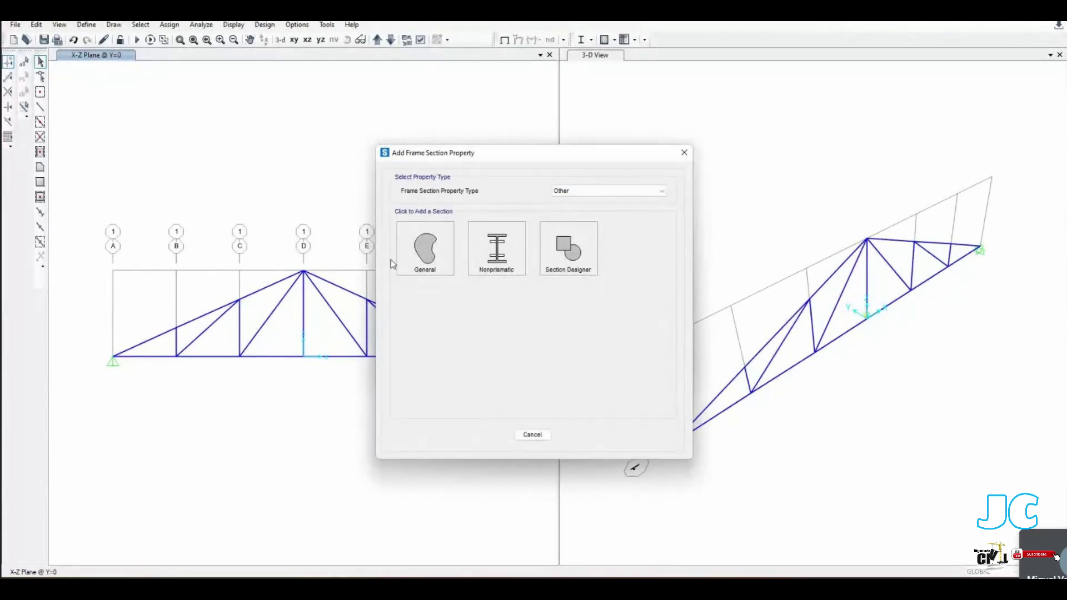
{"action": "left_click", "coordinate": [565, 253]}
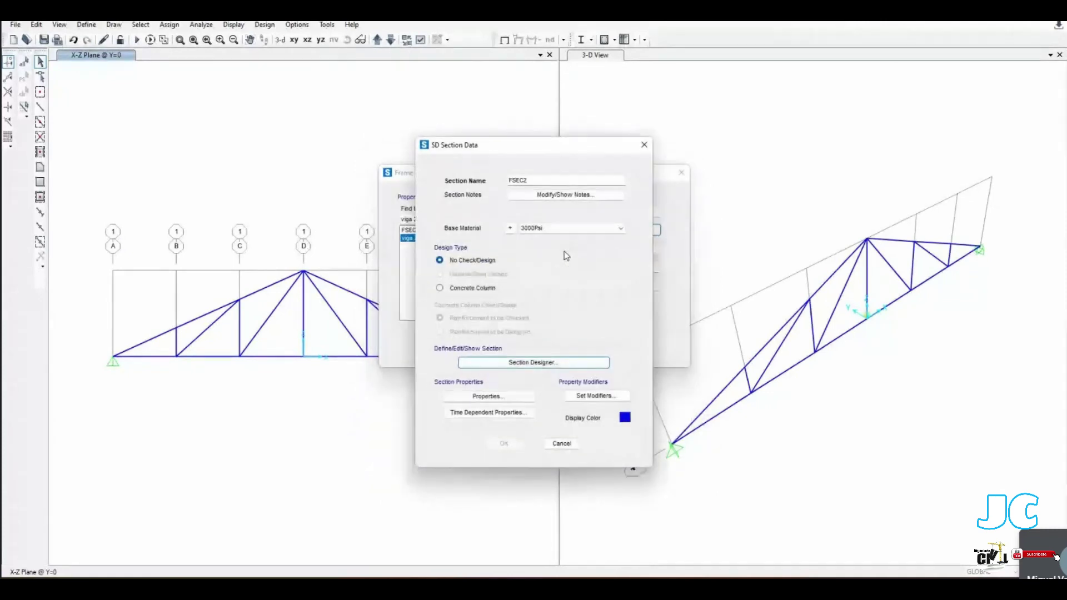
Step: Name the Section Designer section viga sd 2" x 6" and set its base material to Almedrillo
{"action": "double_click", "coordinate": [573, 180]}
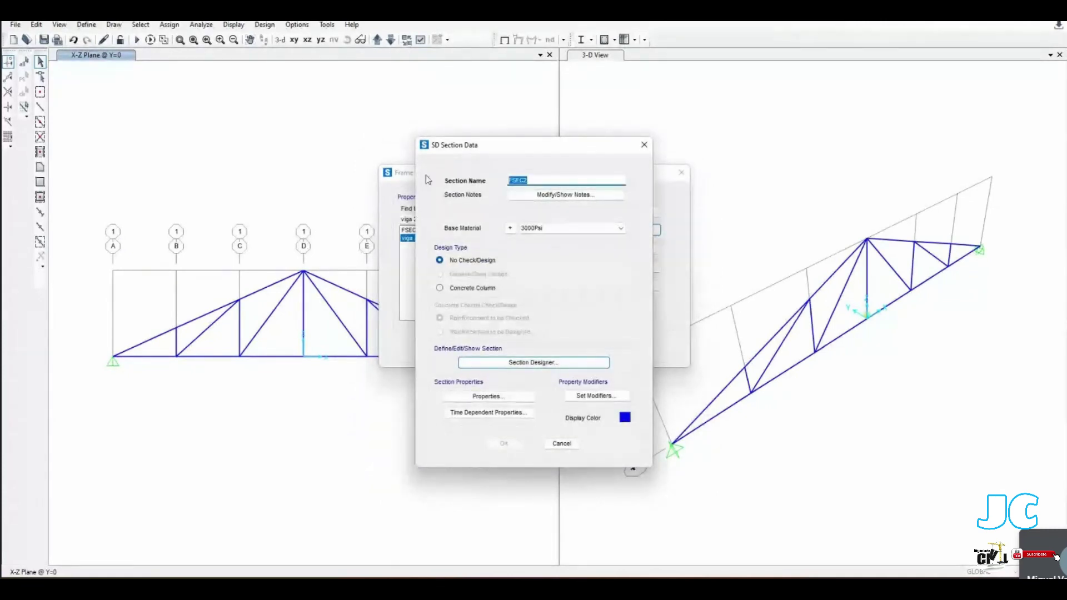
{"action": "type", "text": "vig"}
{"action": "type", "text": "a sd 2\" x 6\""}
{"action": "left_click", "coordinate": [539, 228]}
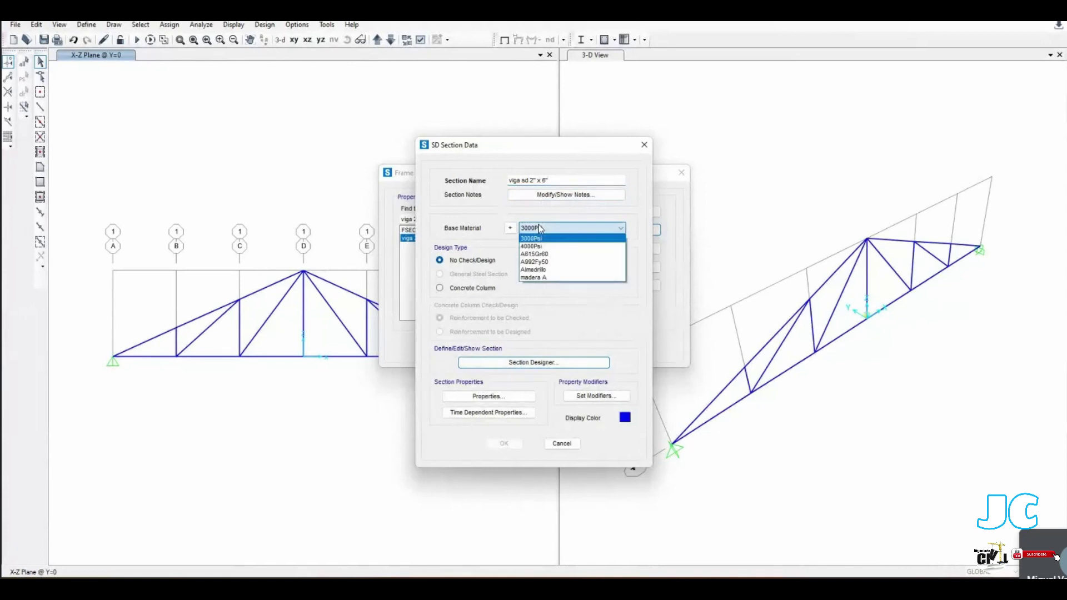
{"action": "left_click", "coordinate": [539, 270]}
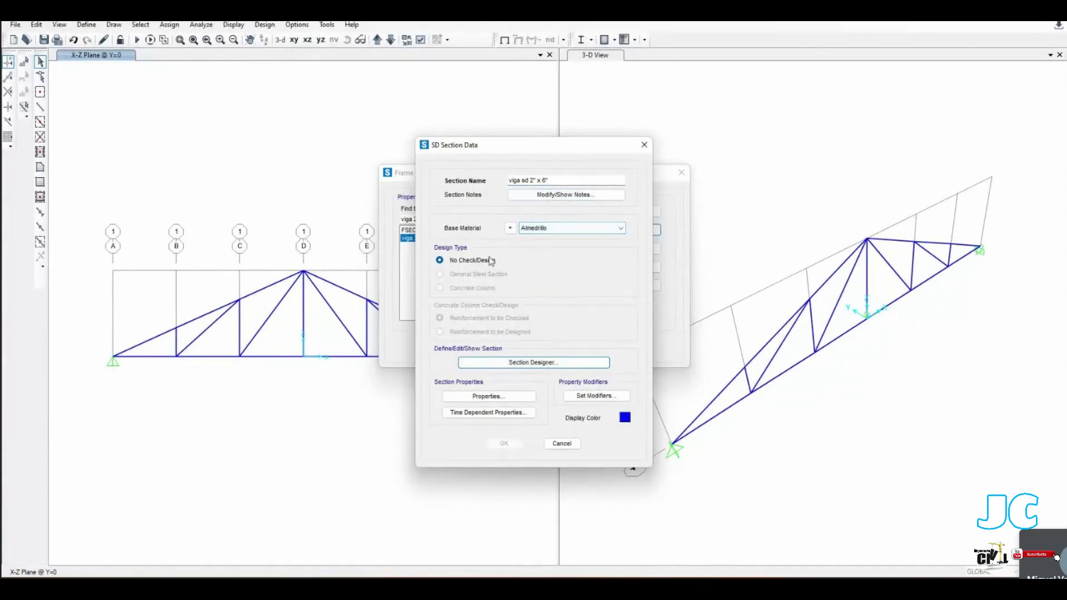
Step: Start Section Designer for the new section and place a solid rectangle centred on the origin
{"action": "left_click", "coordinate": [523, 364]}
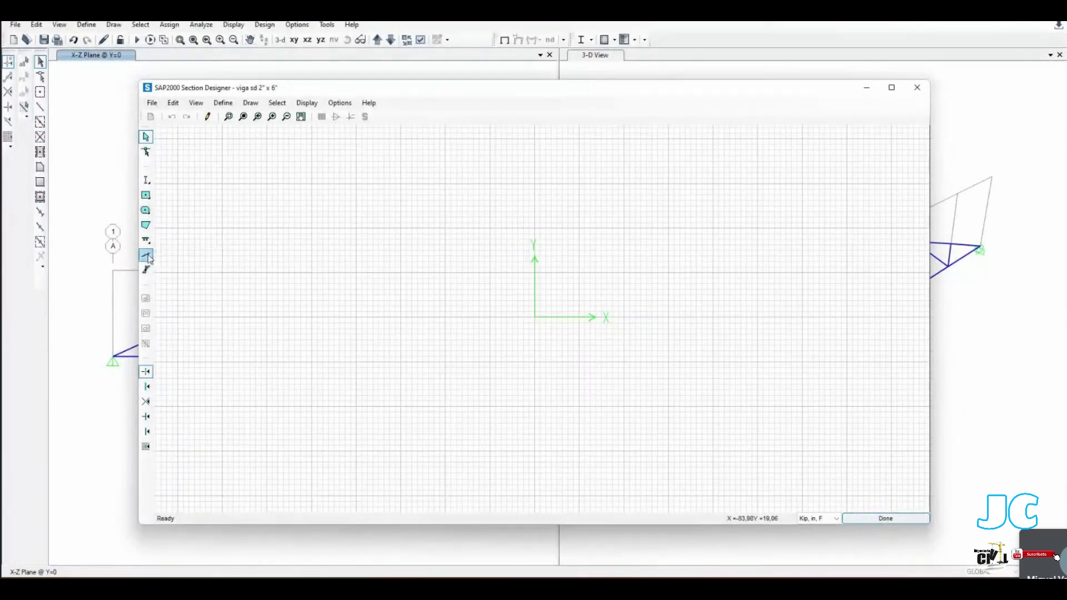
{"action": "left_click", "coordinate": [146, 401]}
{"action": "left_click", "coordinate": [146, 197]}
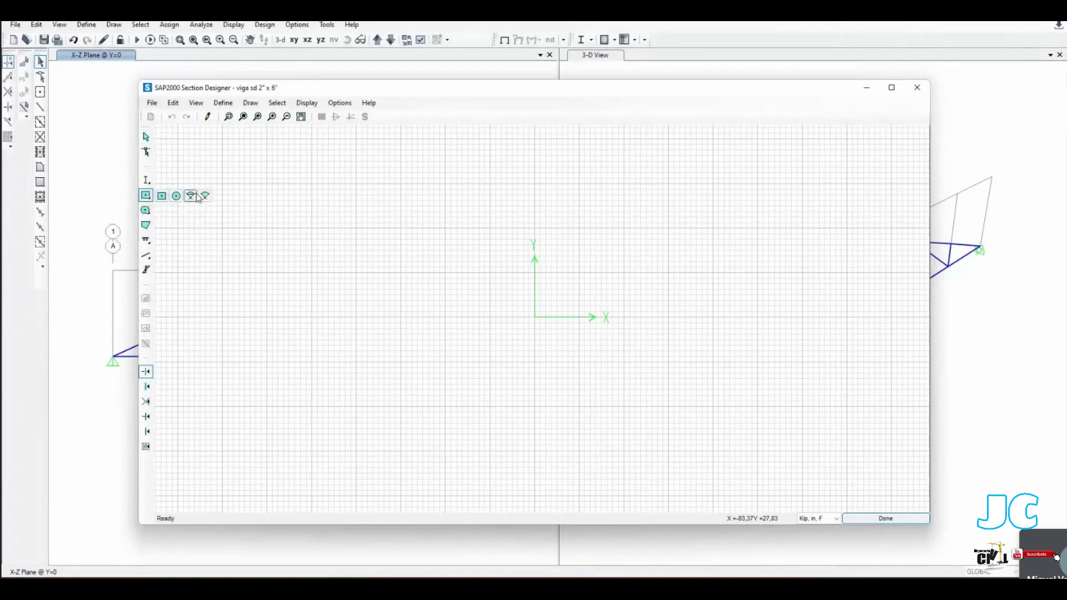
{"action": "left_click", "coordinate": [161, 197]}
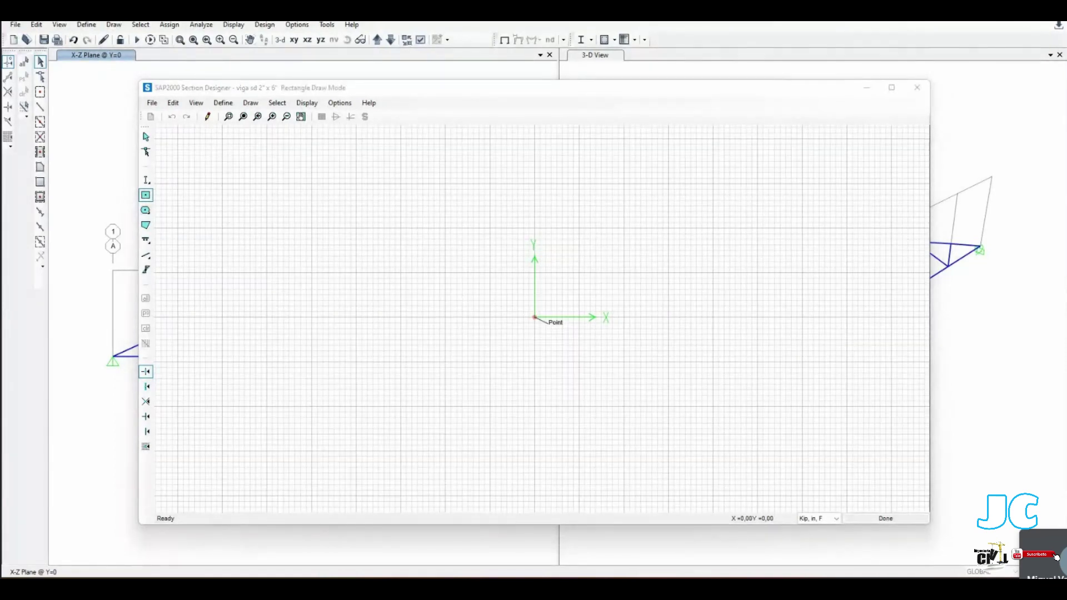
{"action": "left_click", "coordinate": [574, 98]}
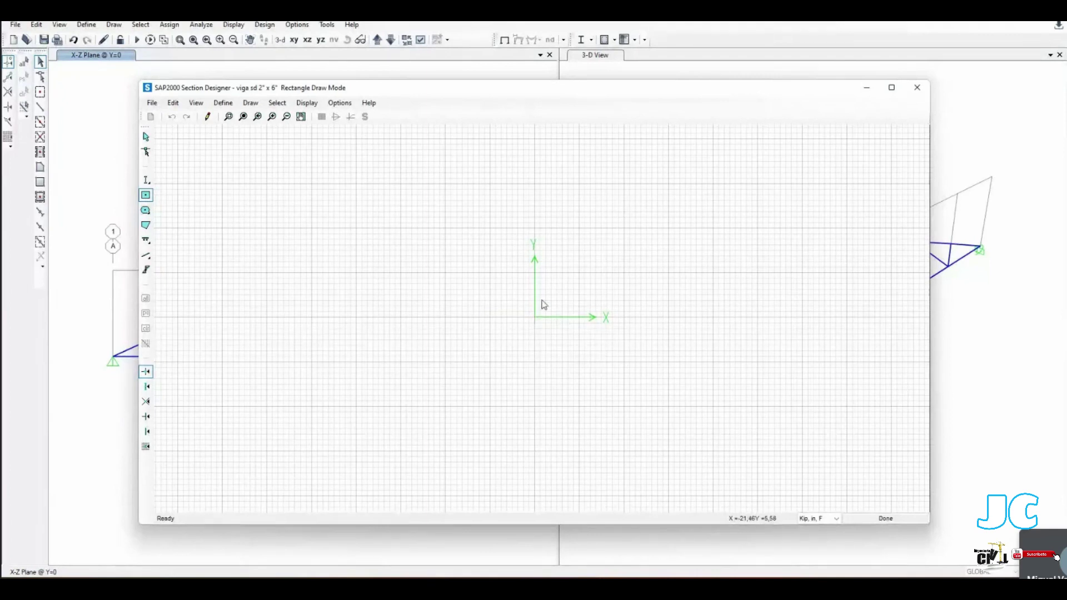
{"action": "left_click", "coordinate": [535, 318]}
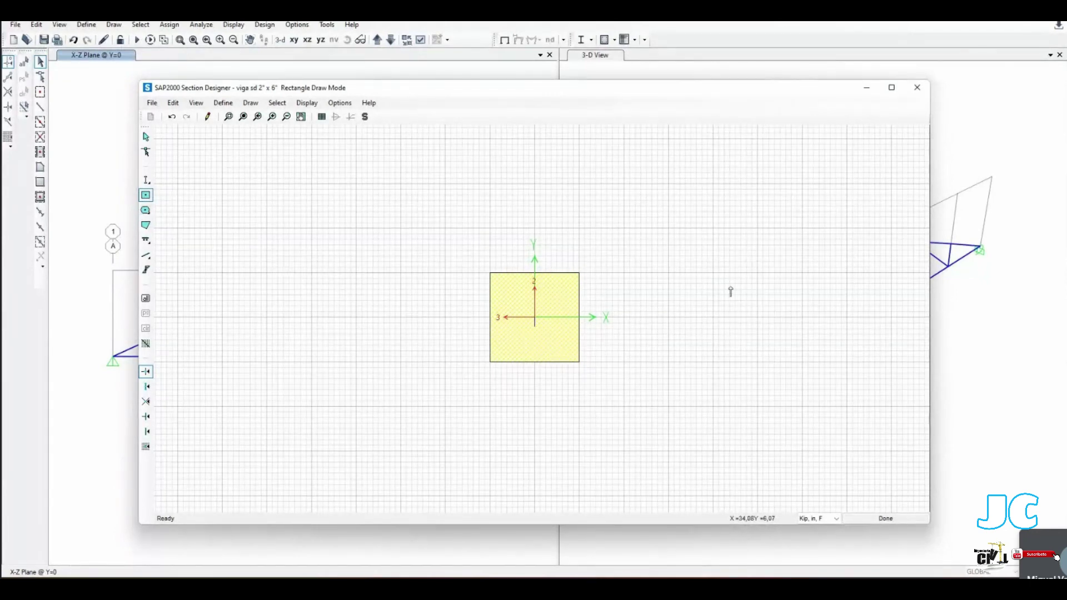
{"action": "key", "text": "Escape"}
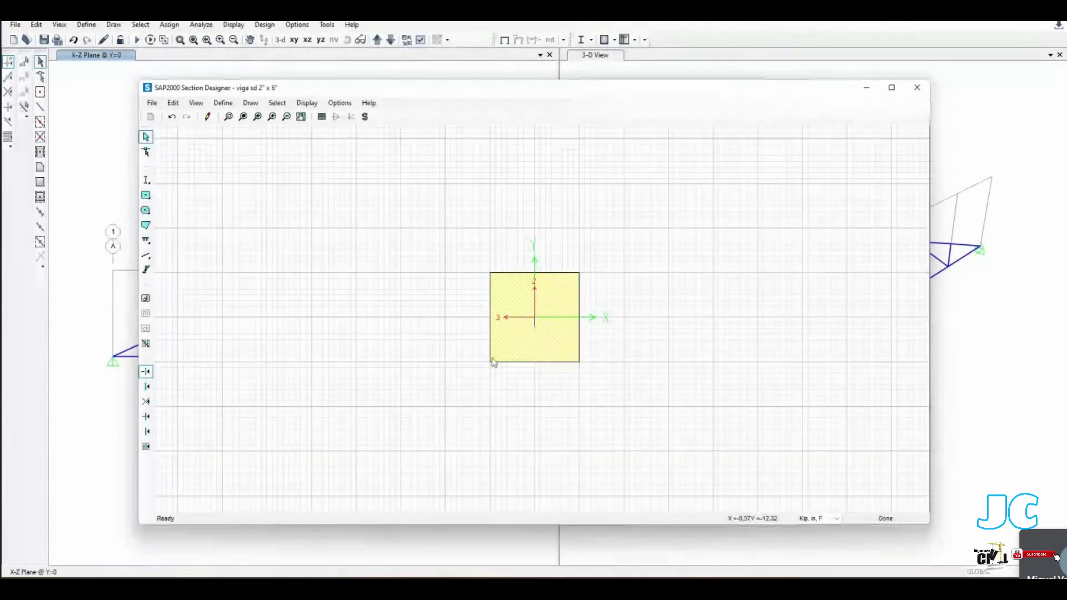
Step: Switch the section units to lb, in, F and name the rectangle Viga SD 2" x 6"
{"action": "left_click", "coordinate": [836, 520]}
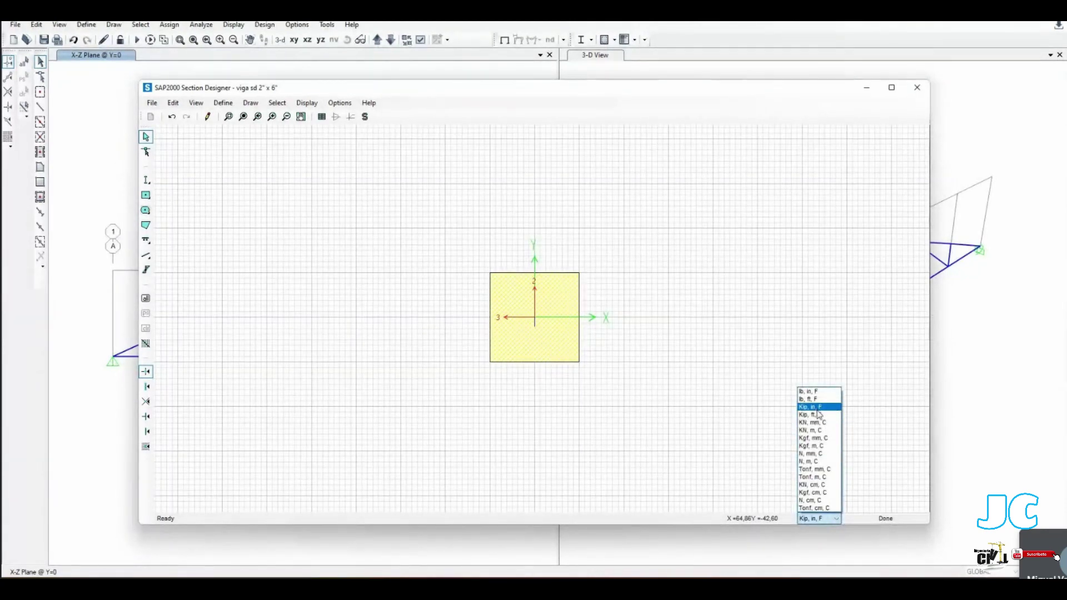
{"action": "left_click", "coordinate": [823, 391]}
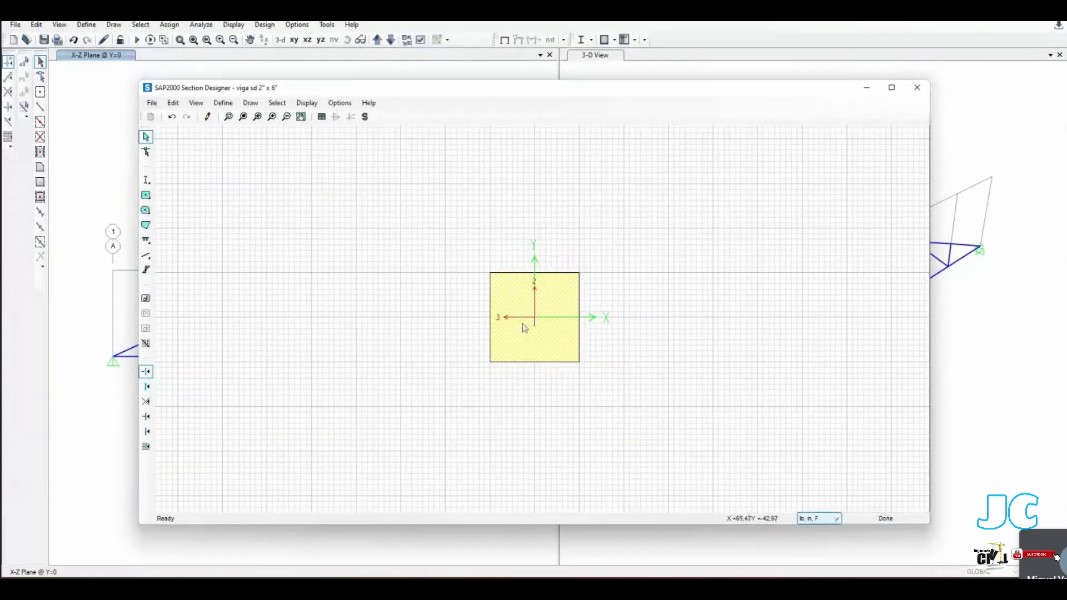
{"action": "right_click", "coordinate": [529, 303]}
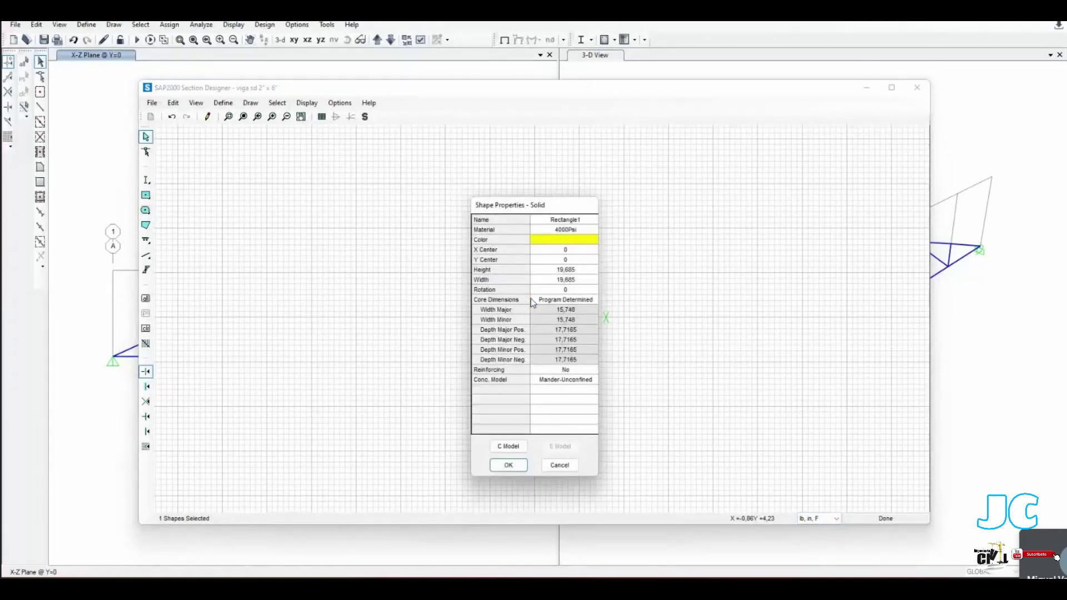
{"action": "left_click_drag", "start_coordinate": [507, 210], "coordinate": [645, 176]}
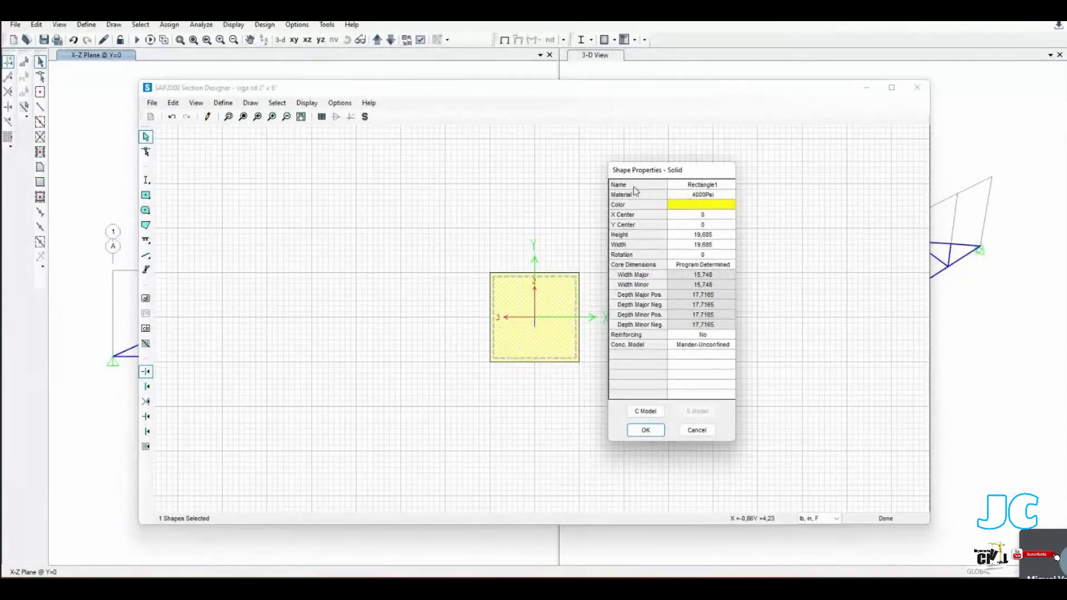
{"action": "left_click", "coordinate": [723, 186]}
{"action": "type", "text": "Viga SD 2\" x 6\""}
Step: Assign the Almedrillo material to the rectangle shape
{"action": "left_click", "coordinate": [712, 199]}
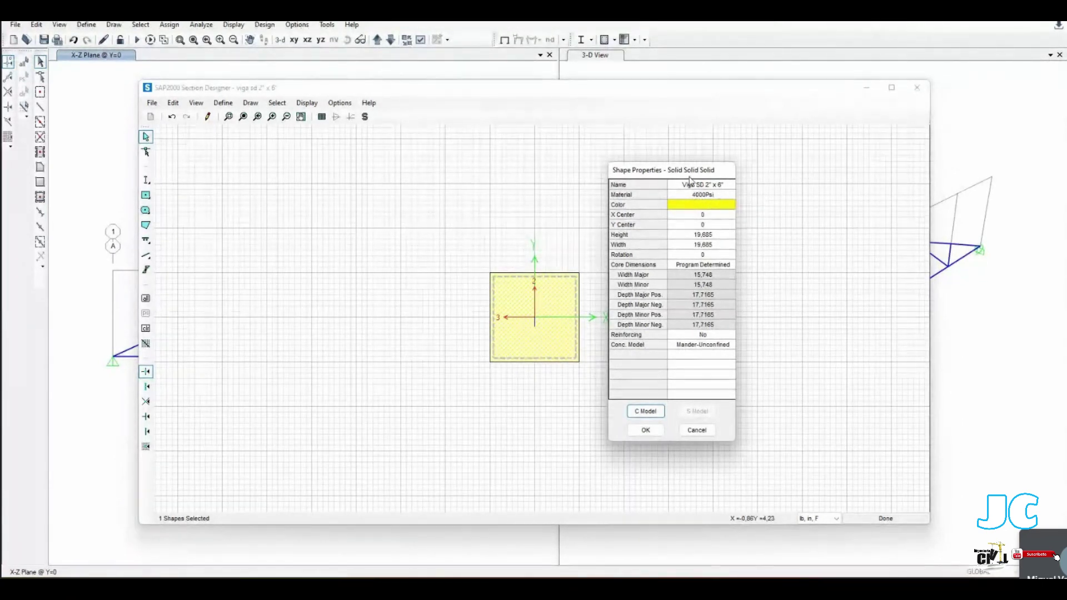
{"action": "left_click", "coordinate": [713, 197]}
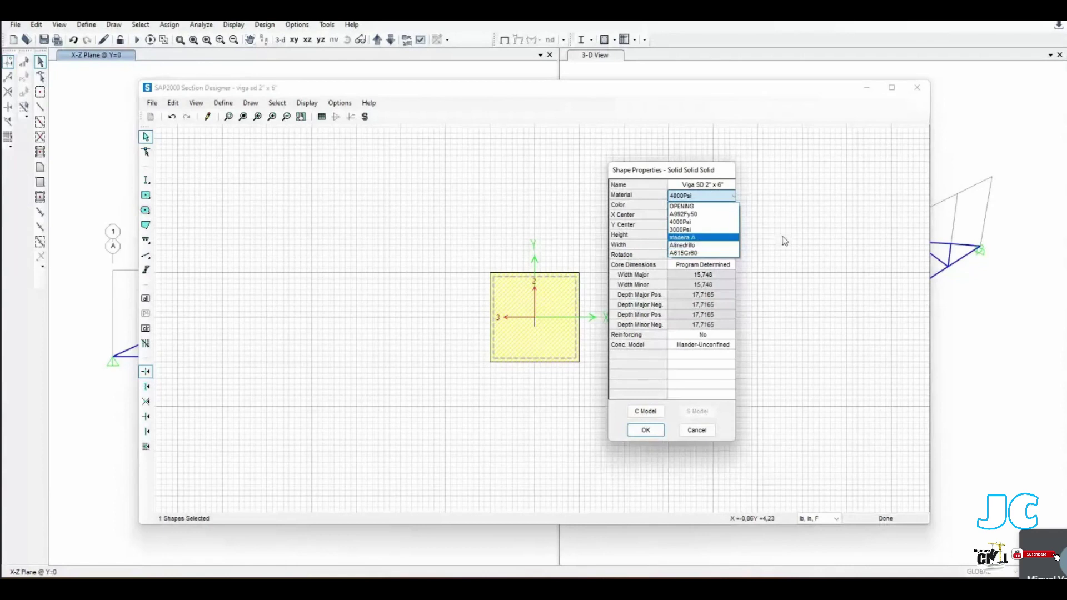
{"action": "left_click", "coordinate": [805, 229]}
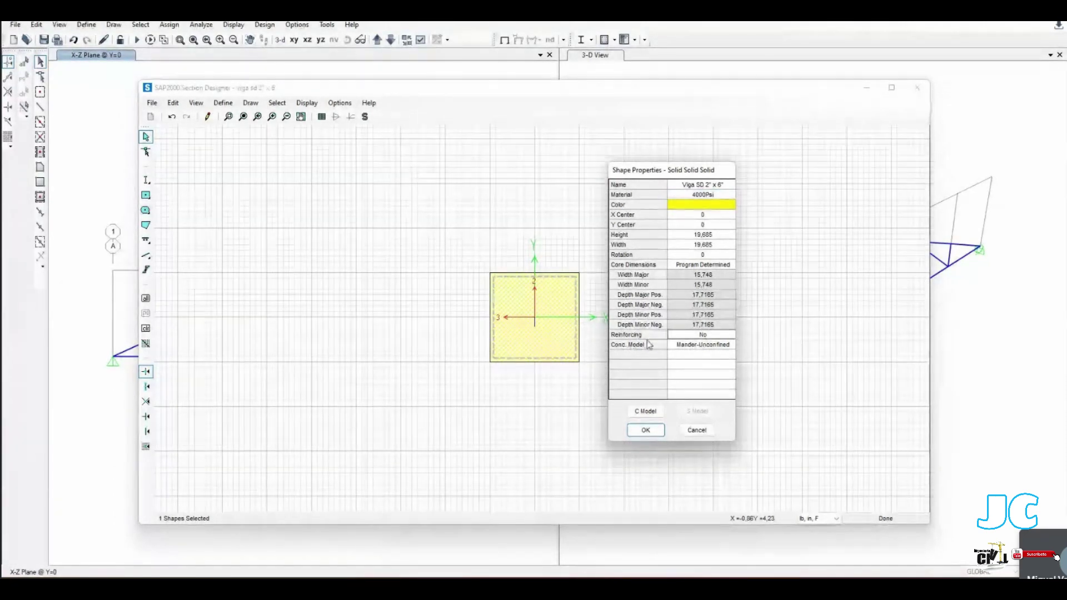
{"action": "left_click", "coordinate": [720, 196]}
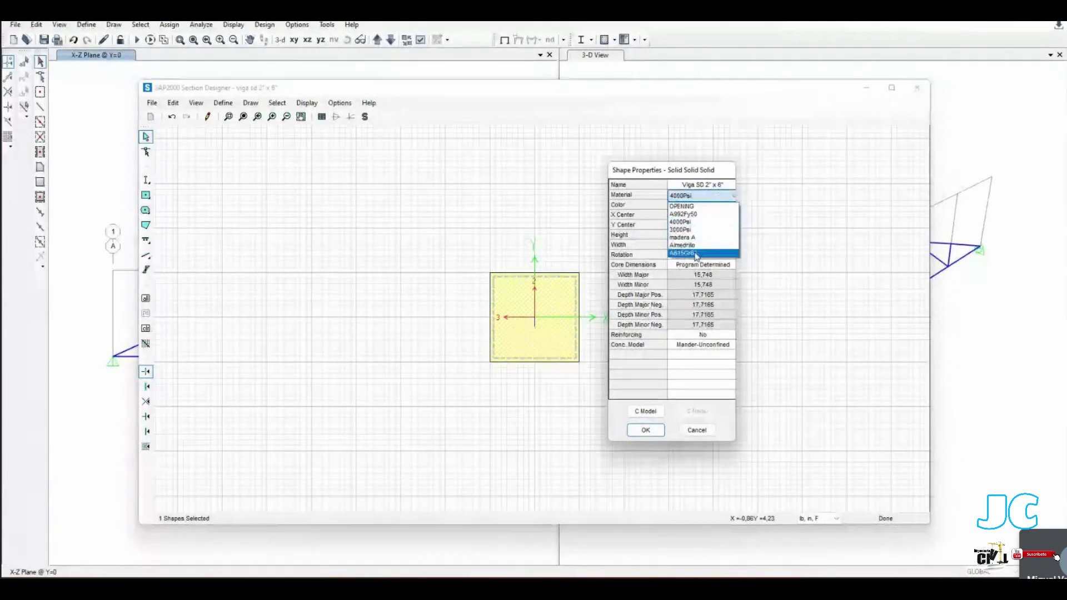
{"action": "left_click", "coordinate": [692, 248]}
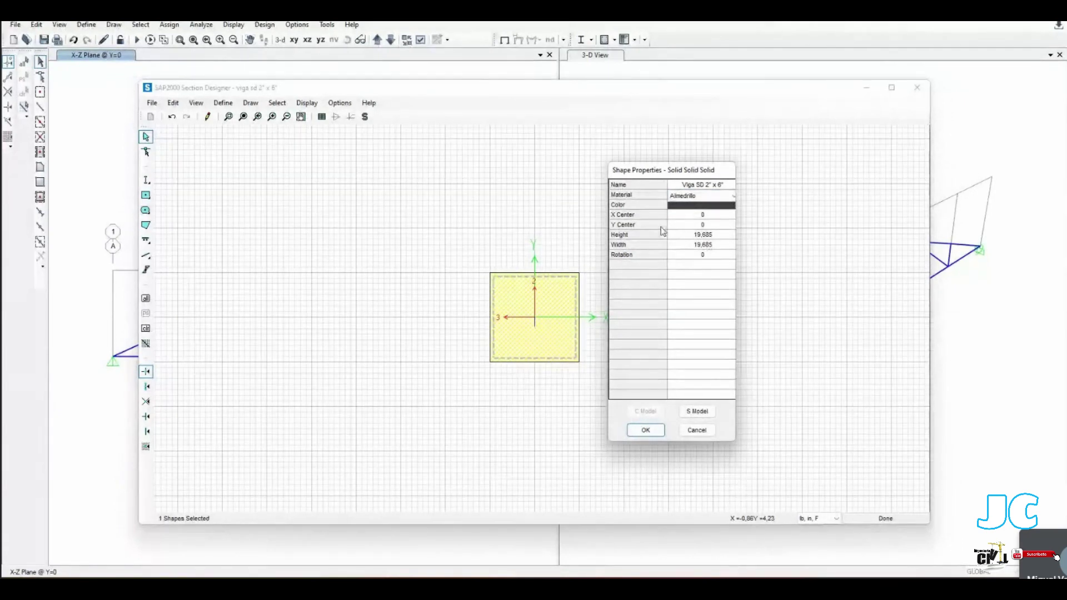
Step: Set the rectangle's height to 6 and width to 2 inches and apply the shape properties
{"action": "left_click", "coordinate": [703, 214]}
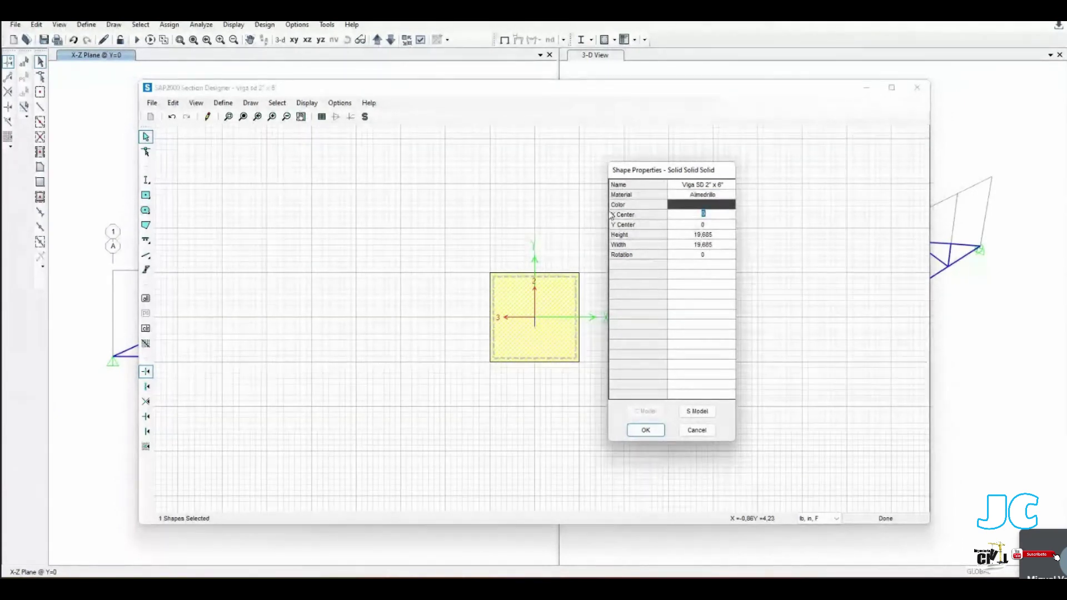
{"action": "left_click", "coordinate": [715, 224]}
{"action": "left_click", "coordinate": [711, 235]}
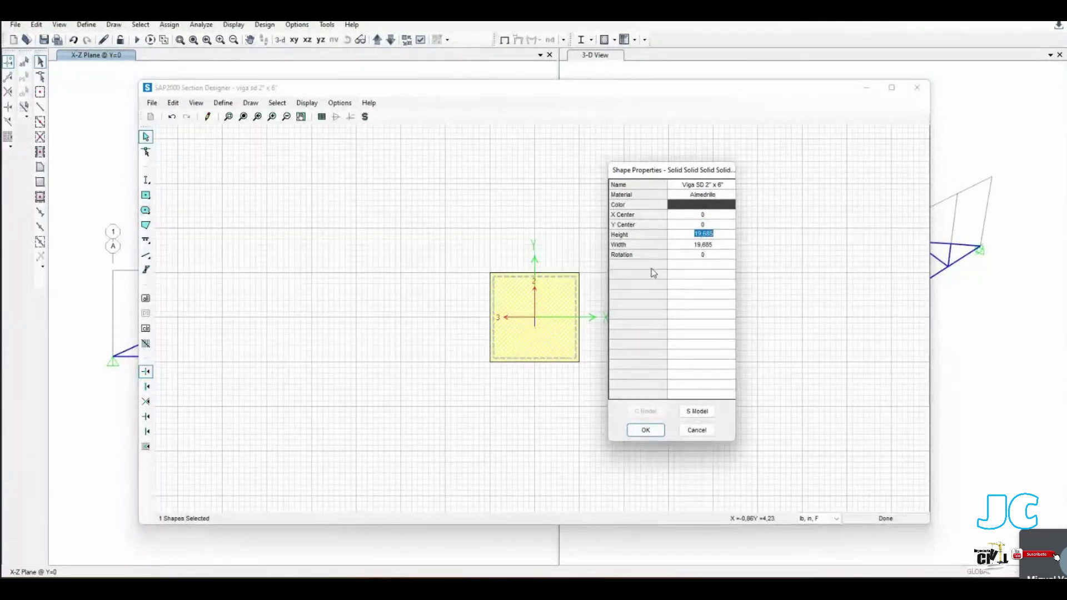
{"action": "type", "text": "6"}
{"action": "left_click", "coordinate": [713, 245]}
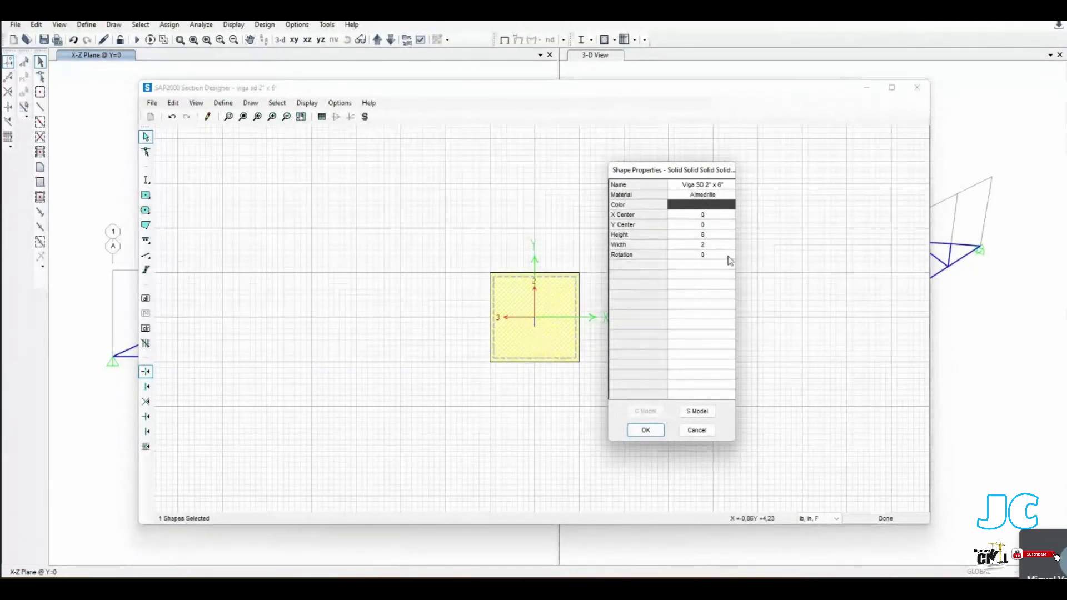
{"action": "left_click", "coordinate": [645, 431]}
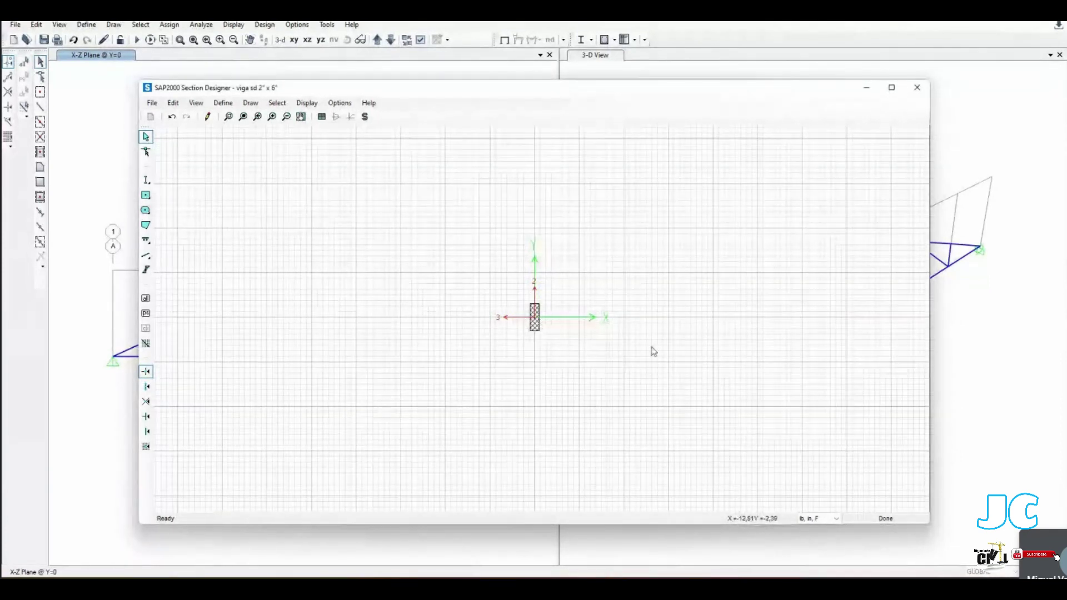
Step: Finish the Section Designer shape, save the section and close the frame properties with viga 2" x 6" selected
{"action": "left_click", "coordinate": [901, 520]}
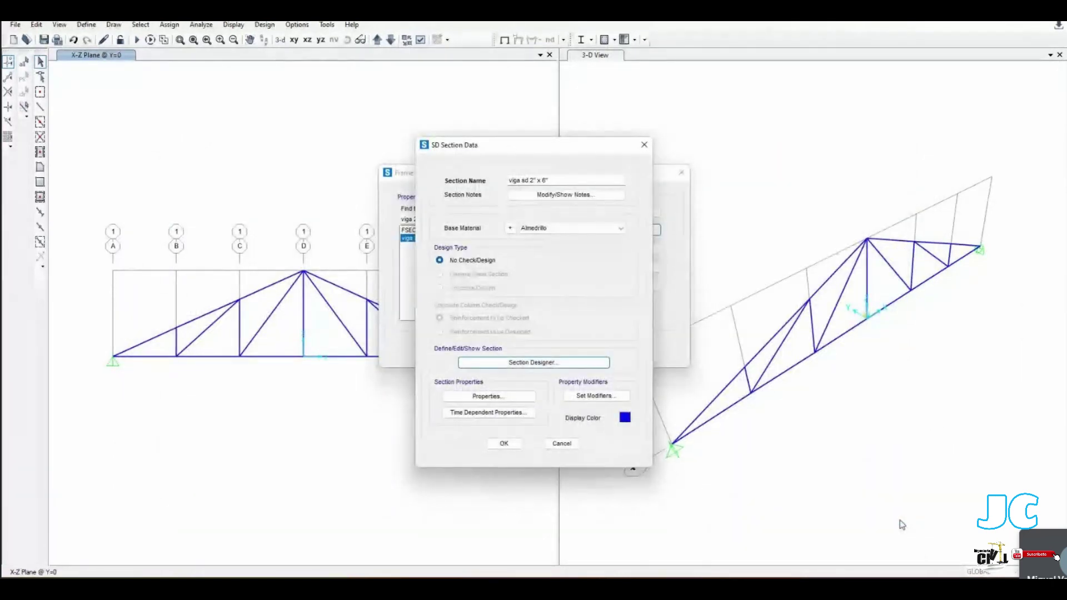
{"action": "left_click", "coordinate": [504, 445]}
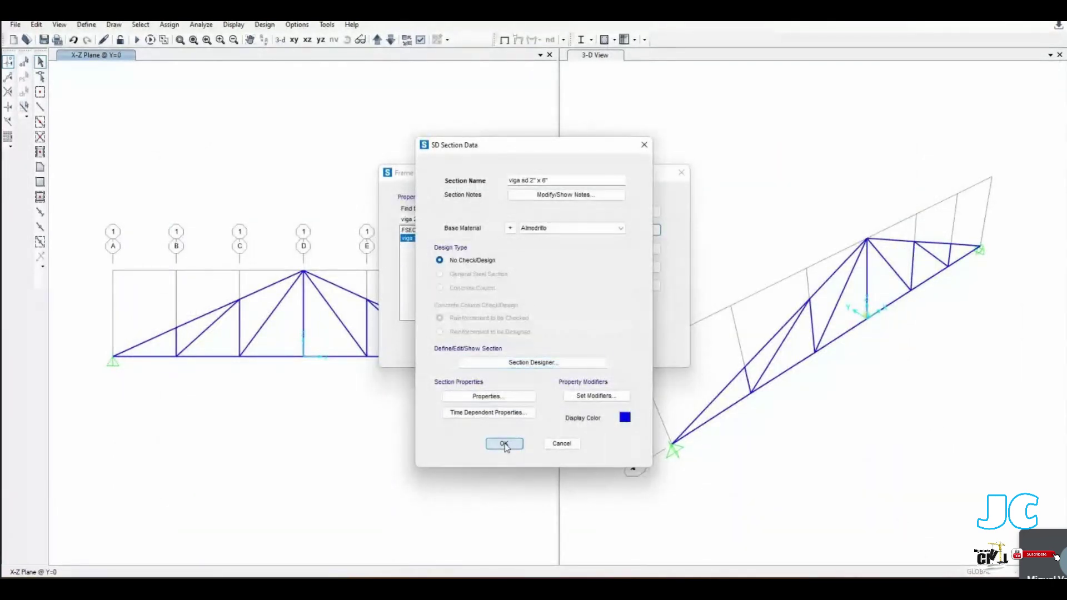
{"action": "left_click", "coordinate": [425, 246]}
{"action": "left_click", "coordinate": [422, 241]}
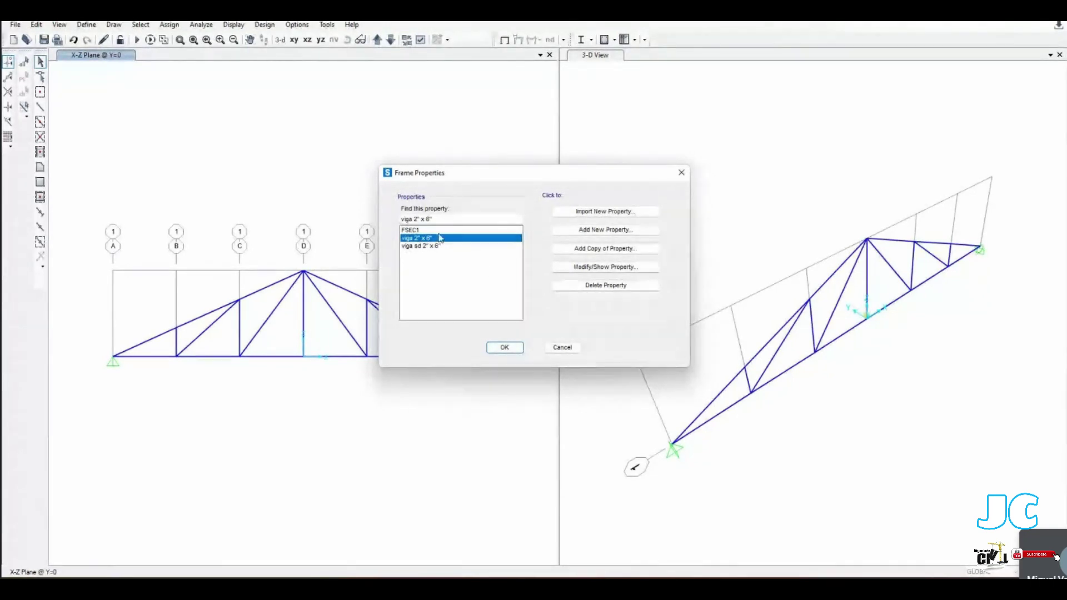
{"action": "left_click", "coordinate": [503, 347]}
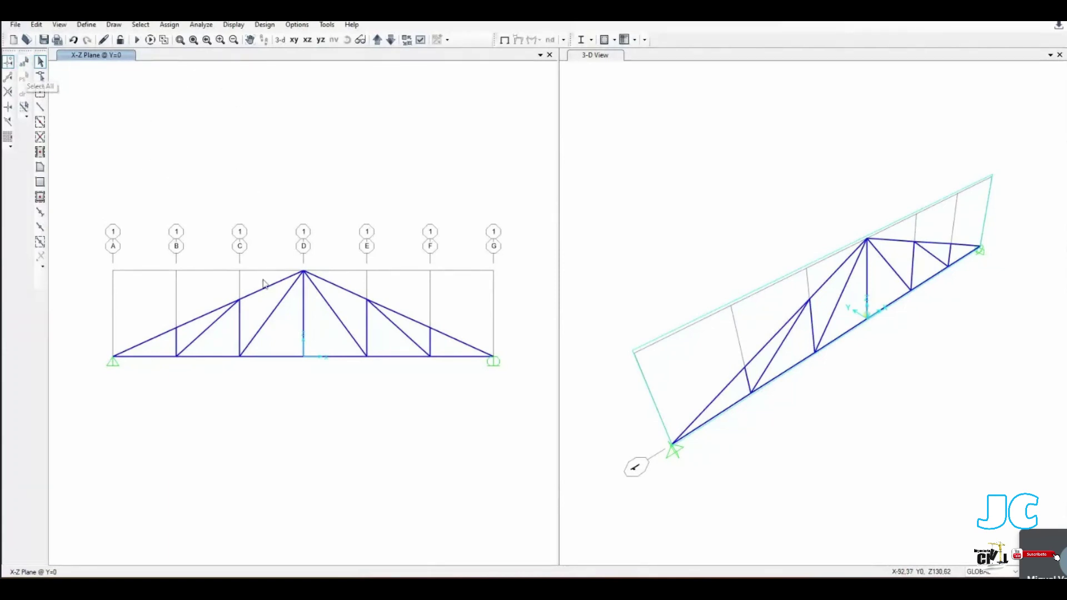
Step: Try selecting the whole truss and restoring the previous selection, clearing it each time
{"action": "left_click", "coordinate": [24, 62]}
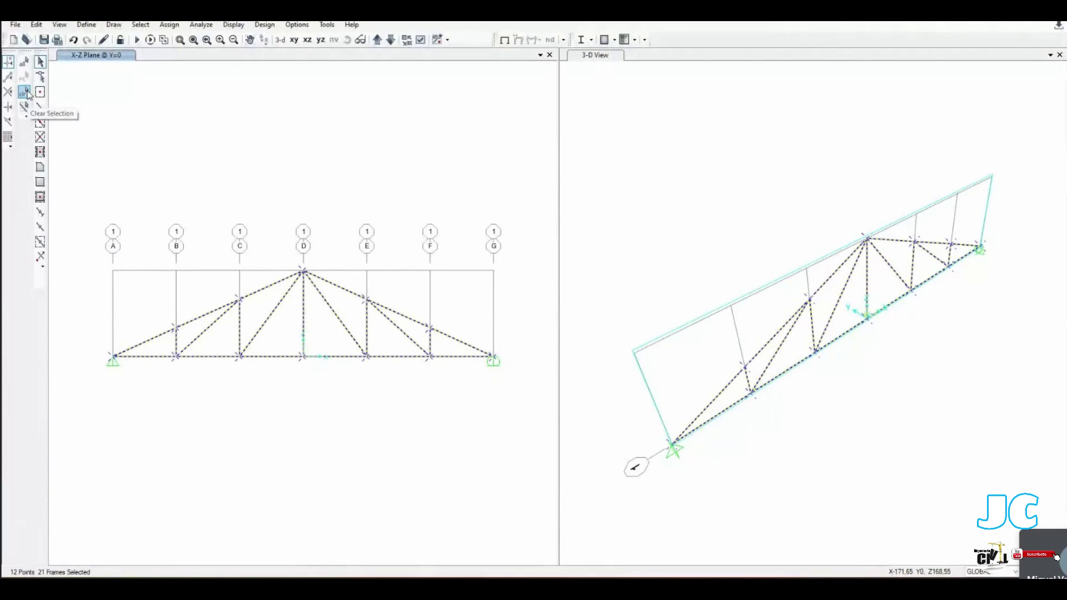
{"action": "left_click", "coordinate": [26, 92]}
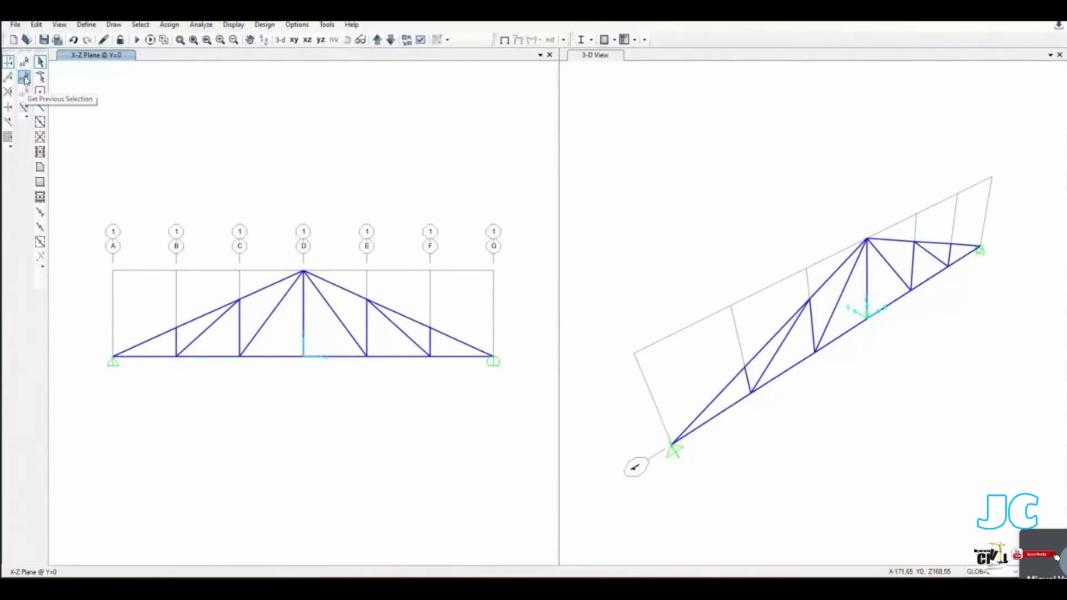
{"action": "left_click", "coordinate": [25, 79]}
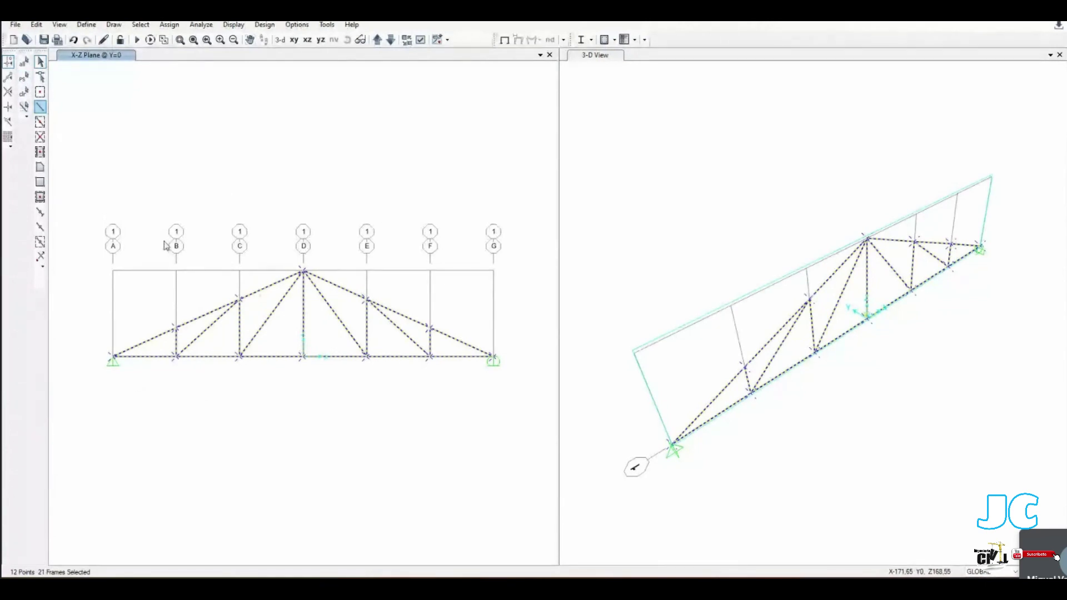
{"action": "left_click", "coordinate": [185, 179]}
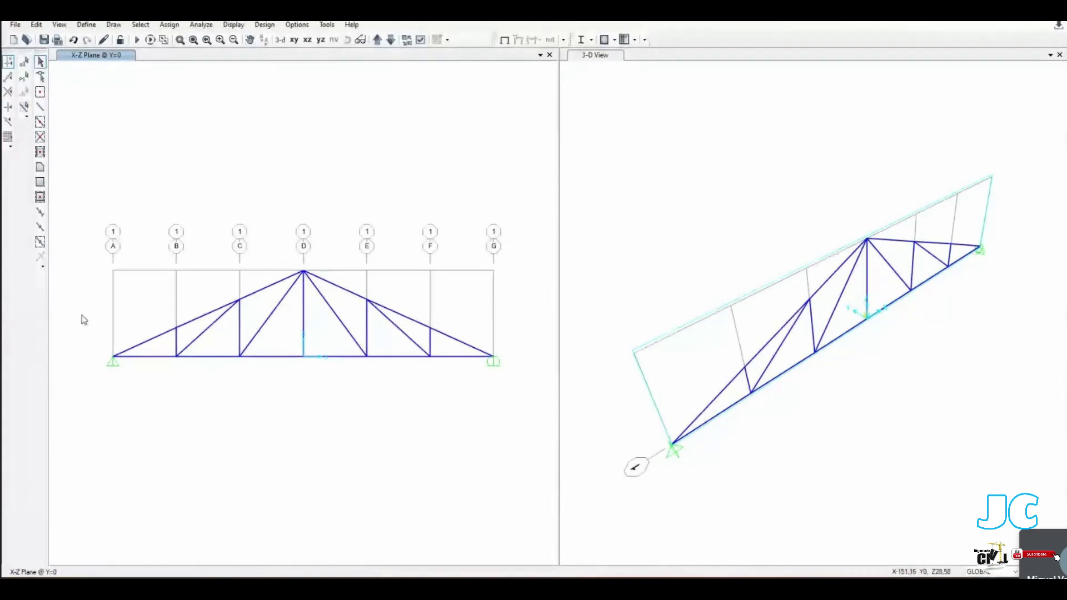
Step: Try selecting web and top-chord members with an intersecting polyline across the truss, and clear the selection
{"action": "left_click", "coordinate": [26, 113]}
{"action": "left_click", "coordinate": [99, 324]}
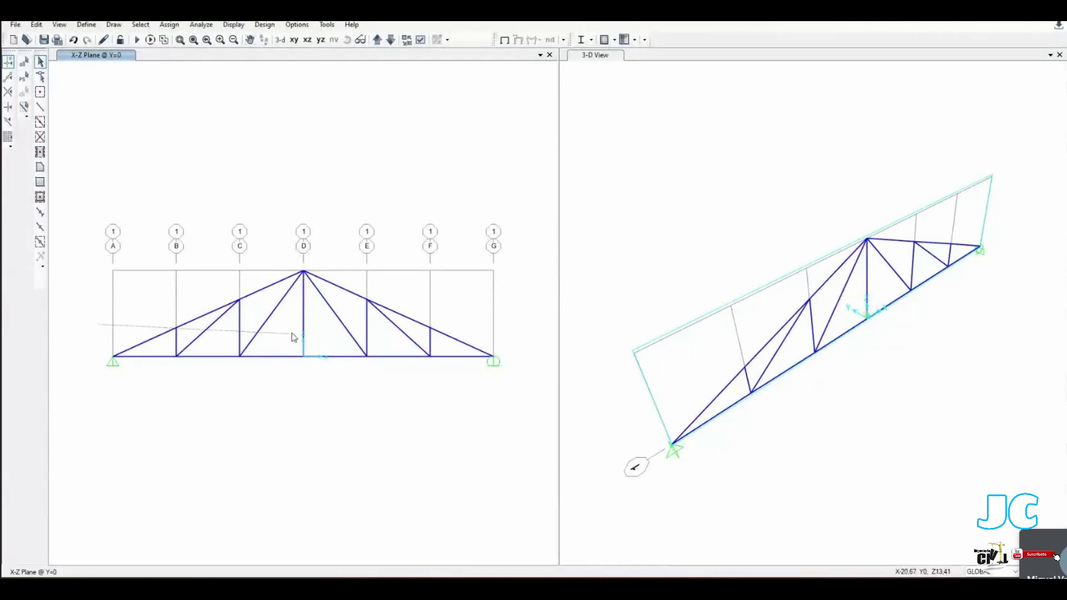
{"action": "left_click", "coordinate": [339, 332]}
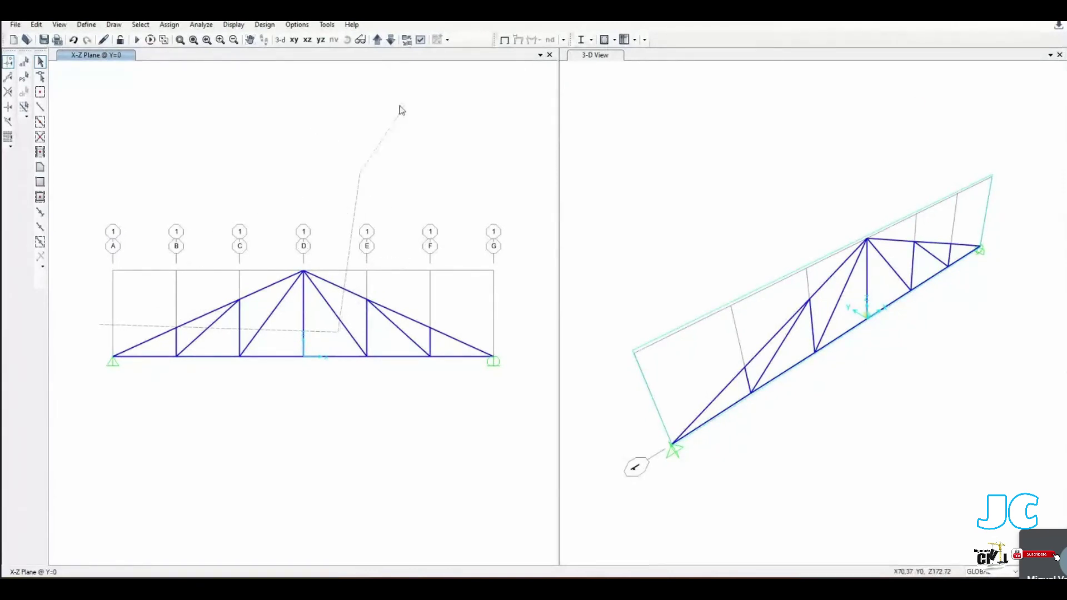
{"action": "key", "text": "Escape"}
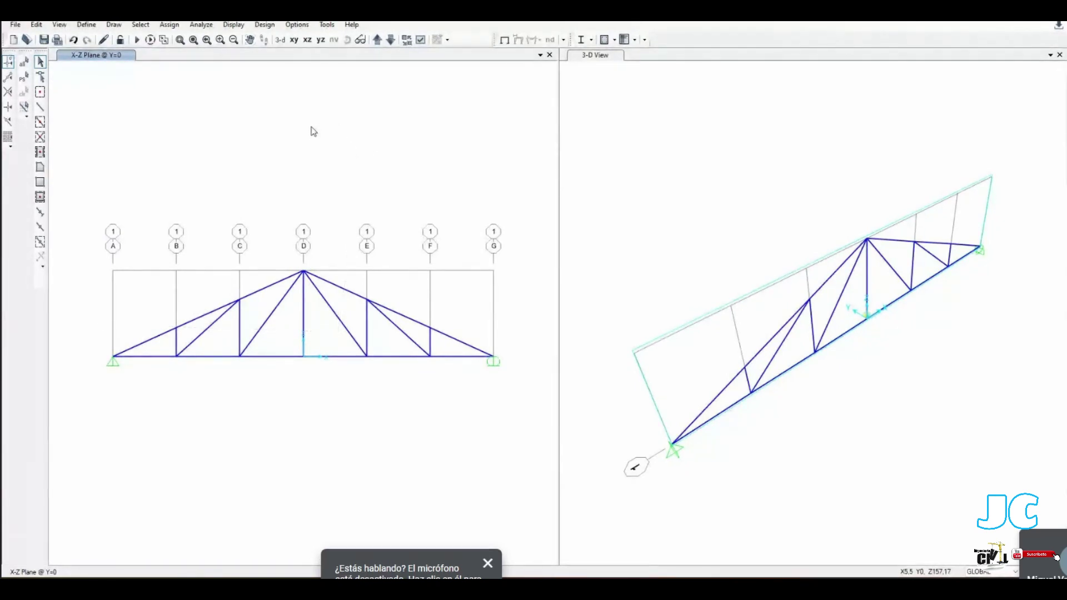
{"action": "key", "text": "Return"}
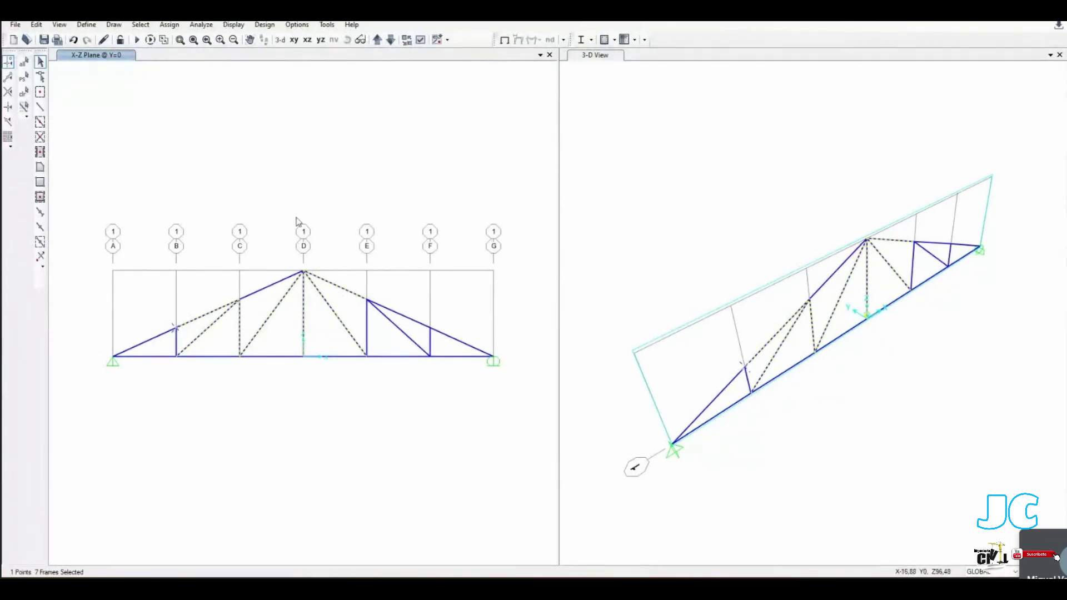
{"action": "key", "text": "ctrl+q"}
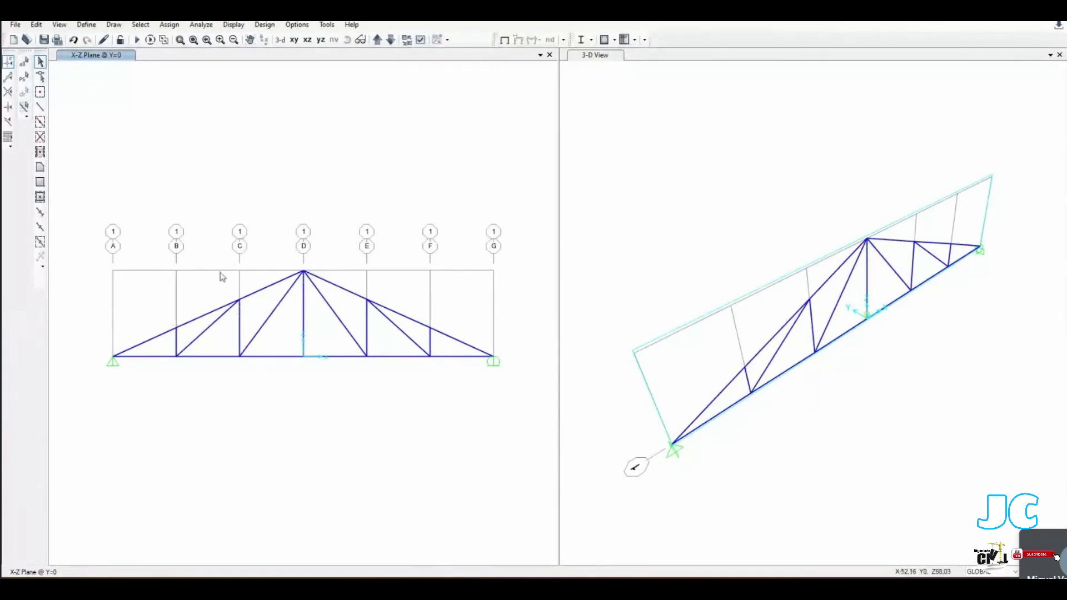
Step: Pick the top-chord members between grids D and G and the bottom-chord member between F and G individually
{"action": "left_click", "coordinate": [334, 285]}
{"action": "left_click", "coordinate": [410, 319]}
{"action": "left_click", "coordinate": [461, 343]}
{"action": "left_click", "coordinate": [464, 356]}
{"action": "left_click", "coordinate": [447, 383]}
Step: Try a crossing-window selection of the truss's right half, clear it, and select the members meeting at the grid G support
{"action": "left_click_drag", "start_coordinate": [531, 152], "coordinate": [299, 396]}
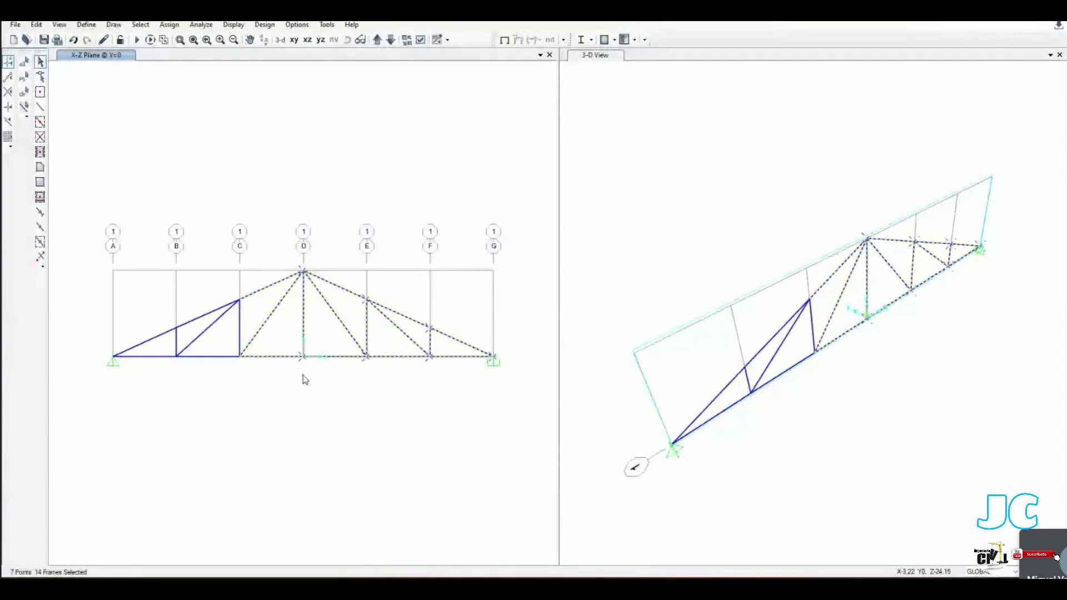
{"action": "key", "text": "Escape"}
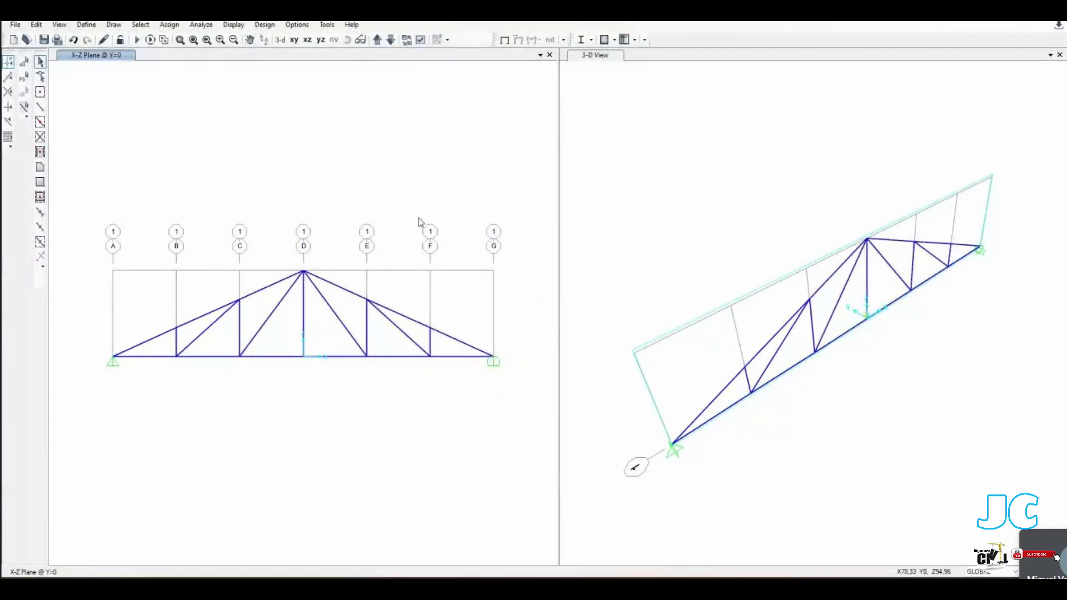
{"action": "left_click_drag", "start_coordinate": [532, 200], "coordinate": [491, 399]}
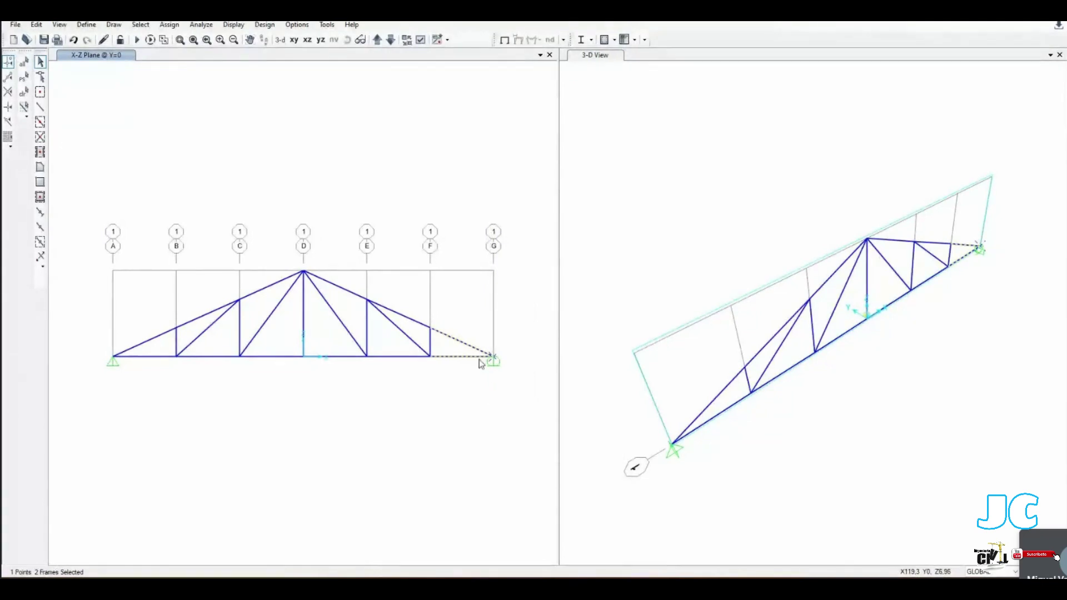
Step: Try enclosing-window selections over the truss's left part up to grids C and D, clearing the selection each time
{"action": "key", "text": "Escape"}
{"action": "left_click_drag", "start_coordinate": [547, 135], "coordinate": [411, 167]}
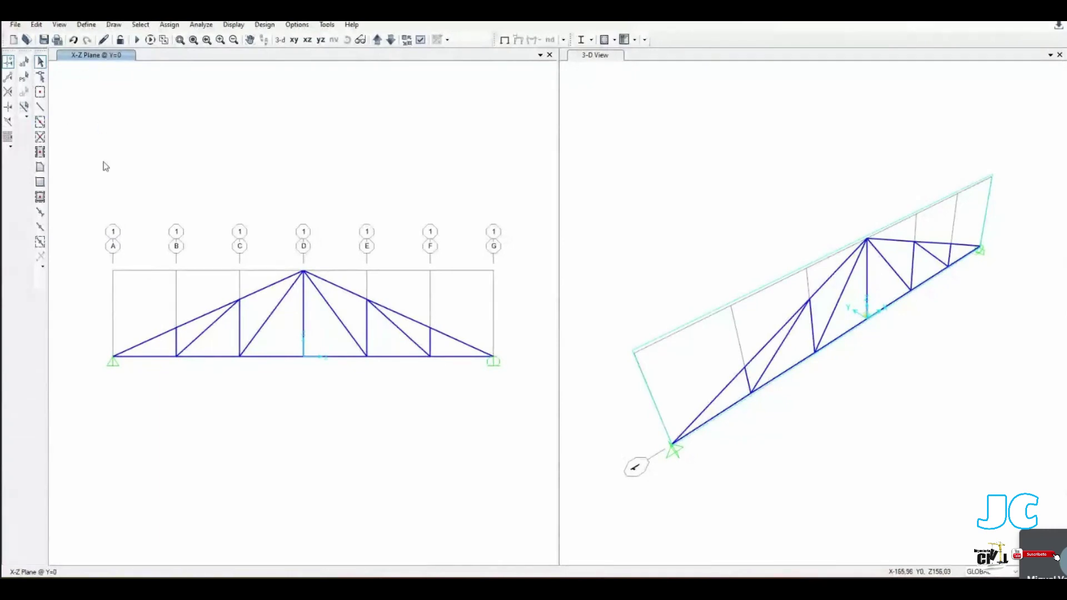
{"action": "left_click_drag", "start_coordinate": [69, 126], "coordinate": [235, 454]}
{"action": "left_click_drag", "start_coordinate": [120, 462], "coordinate": [243, 395]}
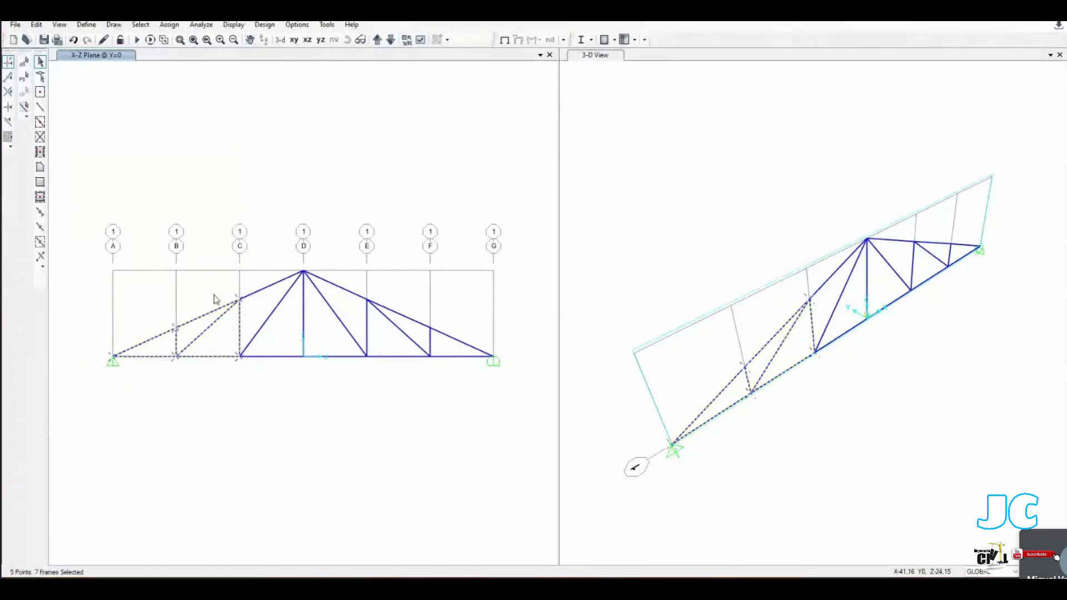
{"action": "key", "text": "ctrl+q"}
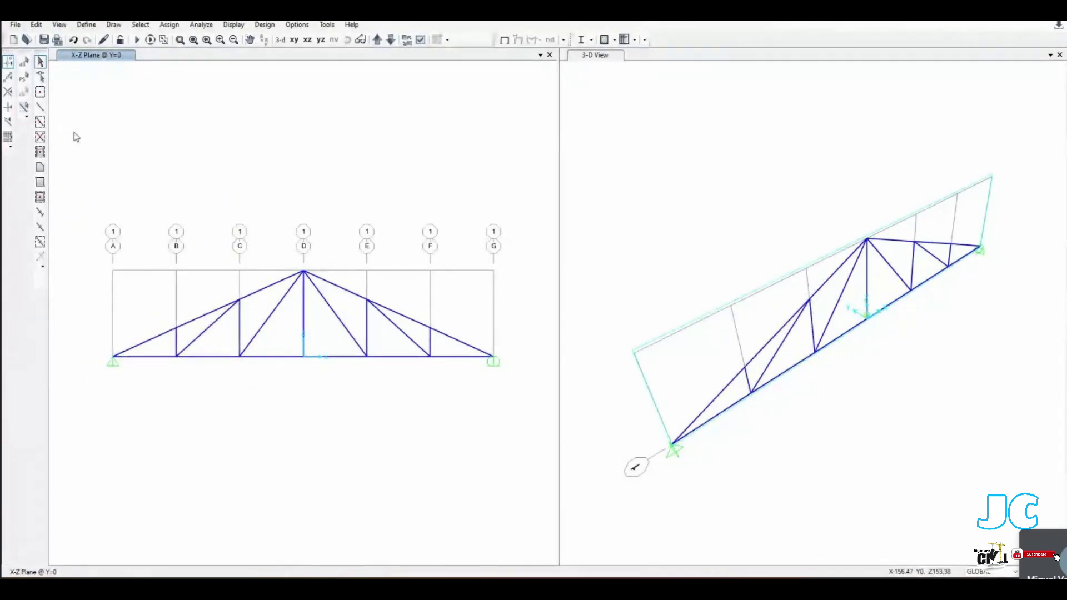
{"action": "left_click_drag", "start_coordinate": [74, 132], "coordinate": [301, 436]}
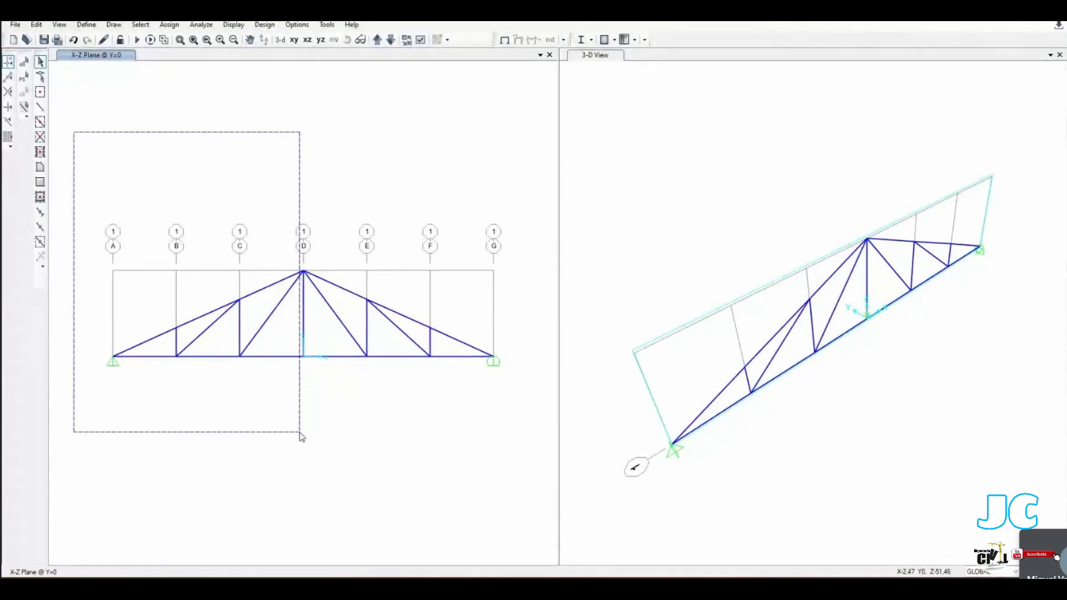
{"action": "left_click_drag", "start_coordinate": [301, 437], "coordinate": [301, 436]}
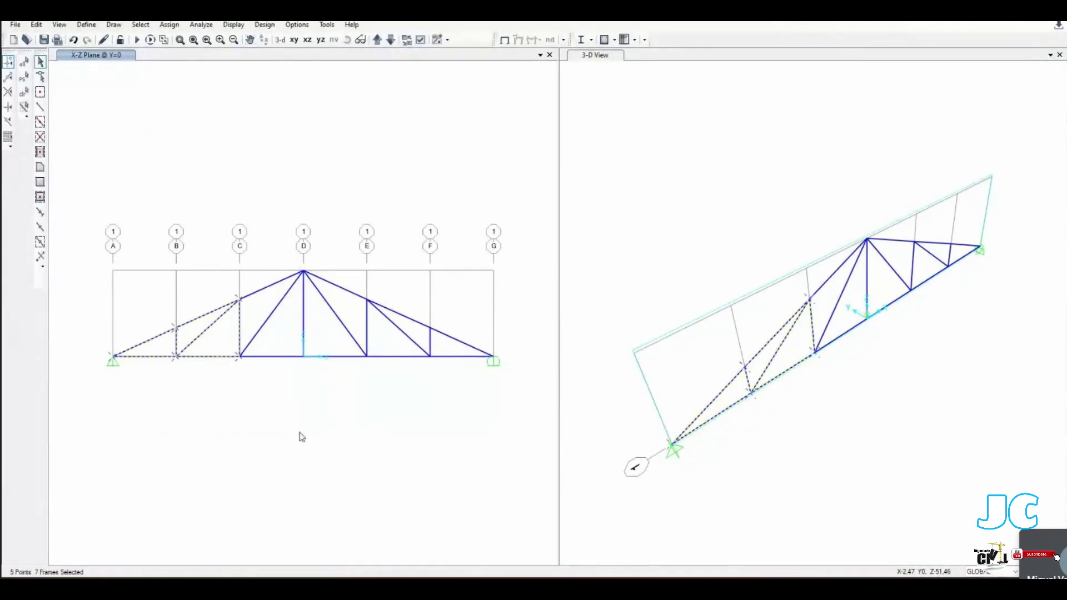
{"action": "left_click", "coordinate": [328, 217]}
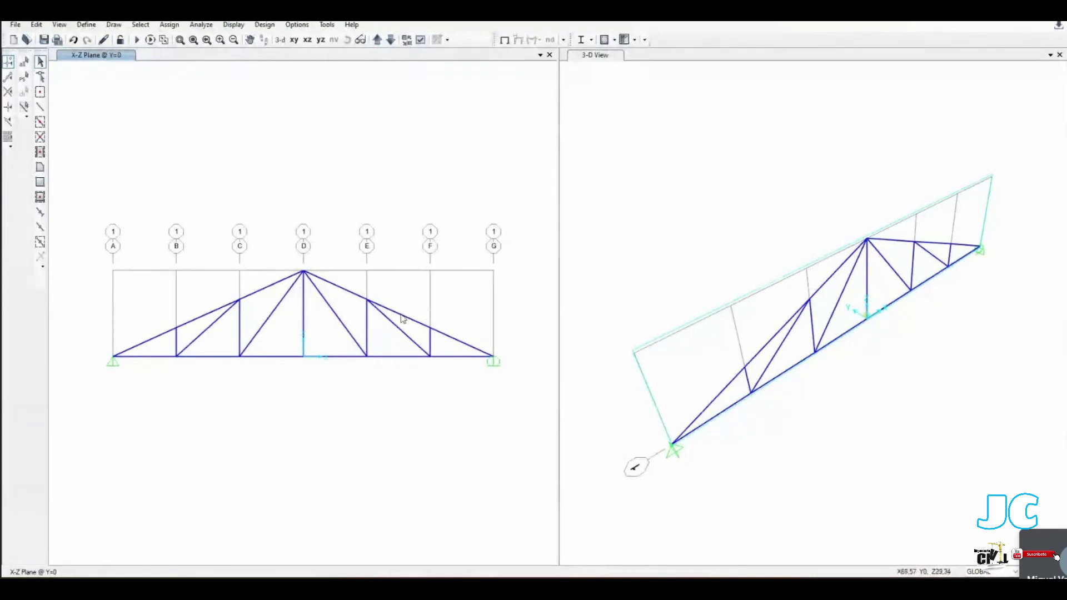
Step: Assign the viga 2" x 6" frame section to all truss members and clear the display of assignments
{"action": "left_click_drag", "start_coordinate": [78, 179], "coordinate": [556, 426]}
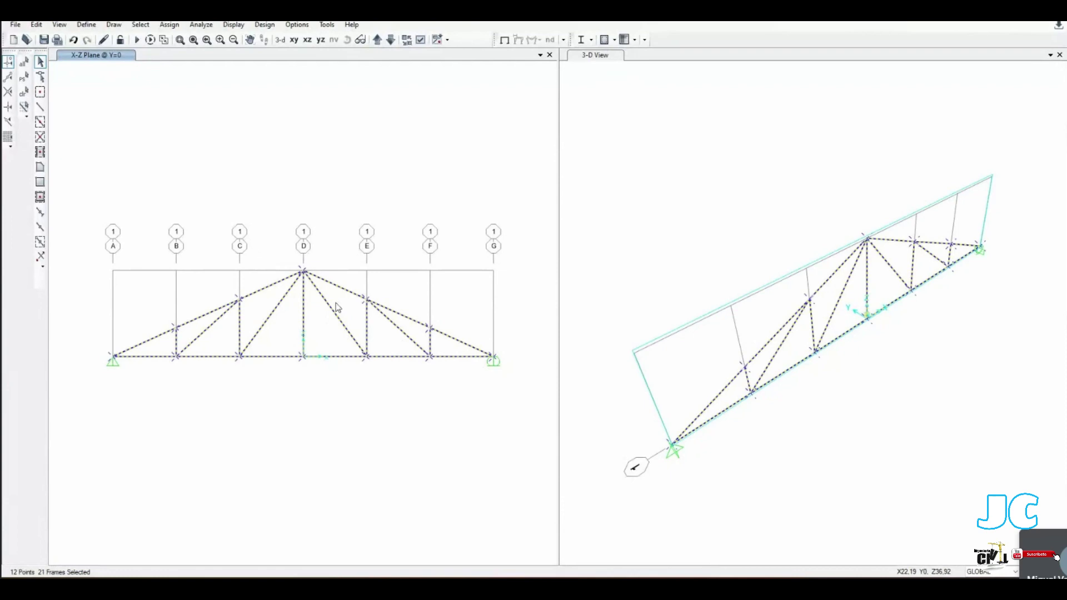
{"action": "left_click", "coordinate": [169, 26]}
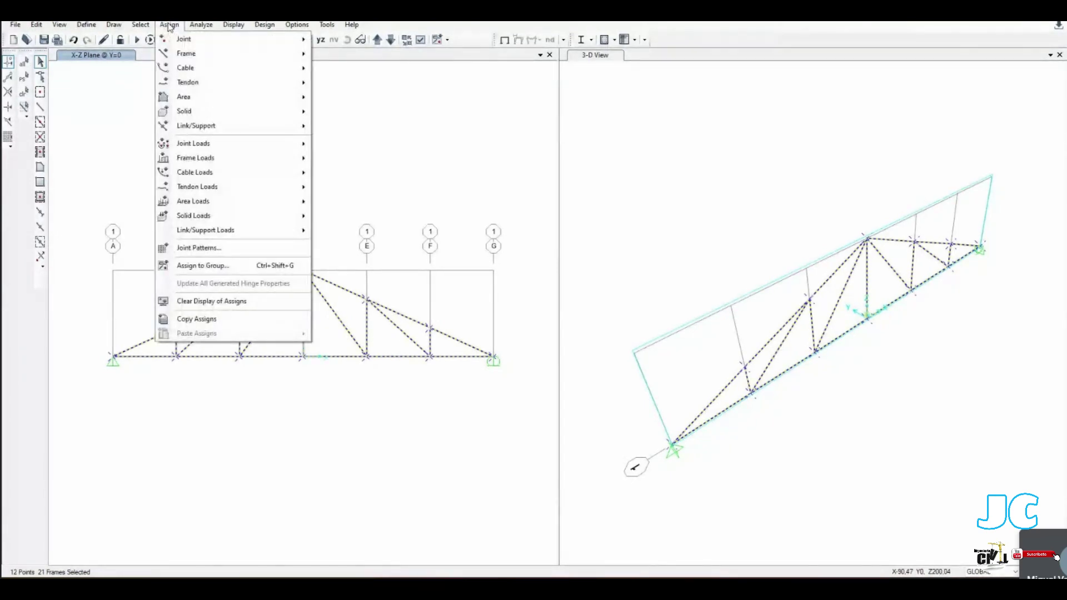
{"action": "mouse_move", "coordinate": [216, 56]}
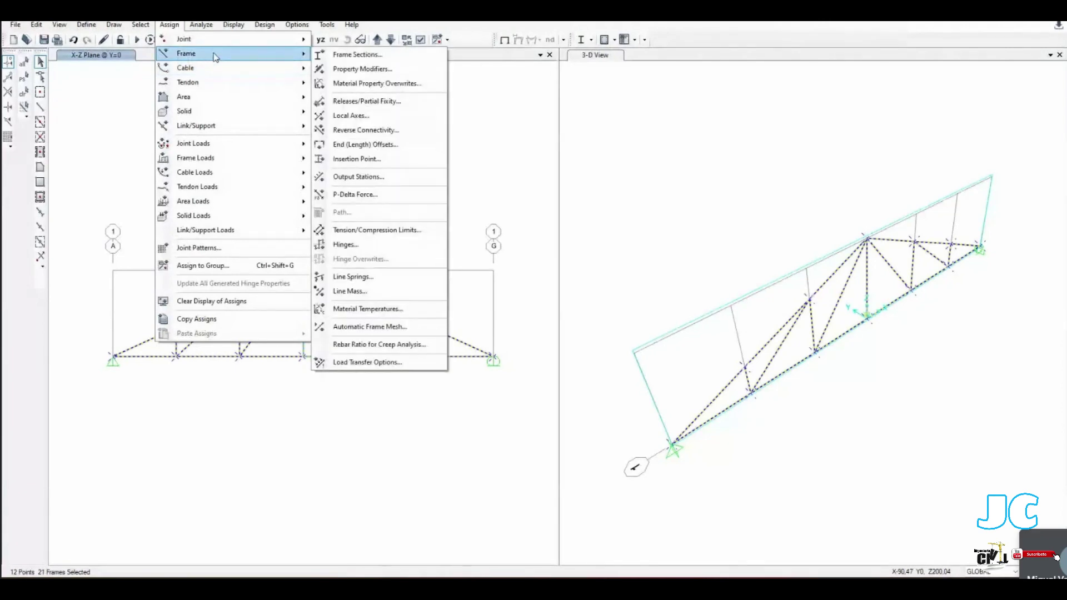
{"action": "left_click", "coordinate": [378, 55]}
{"action": "left_click_drag", "start_coordinate": [547, 176], "coordinate": [632, 161]}
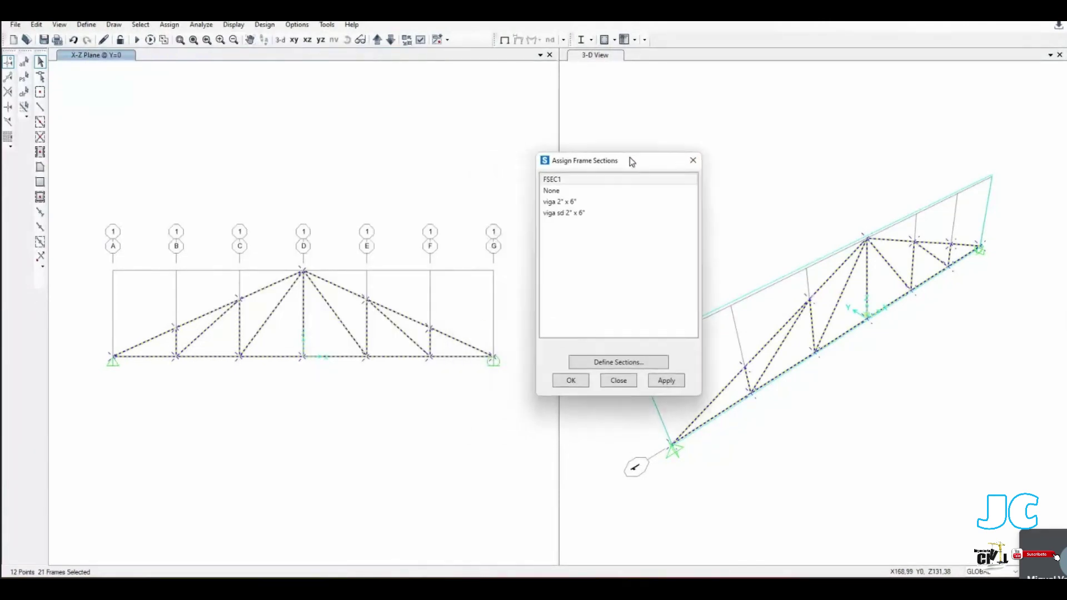
{"action": "left_click", "coordinate": [575, 213]}
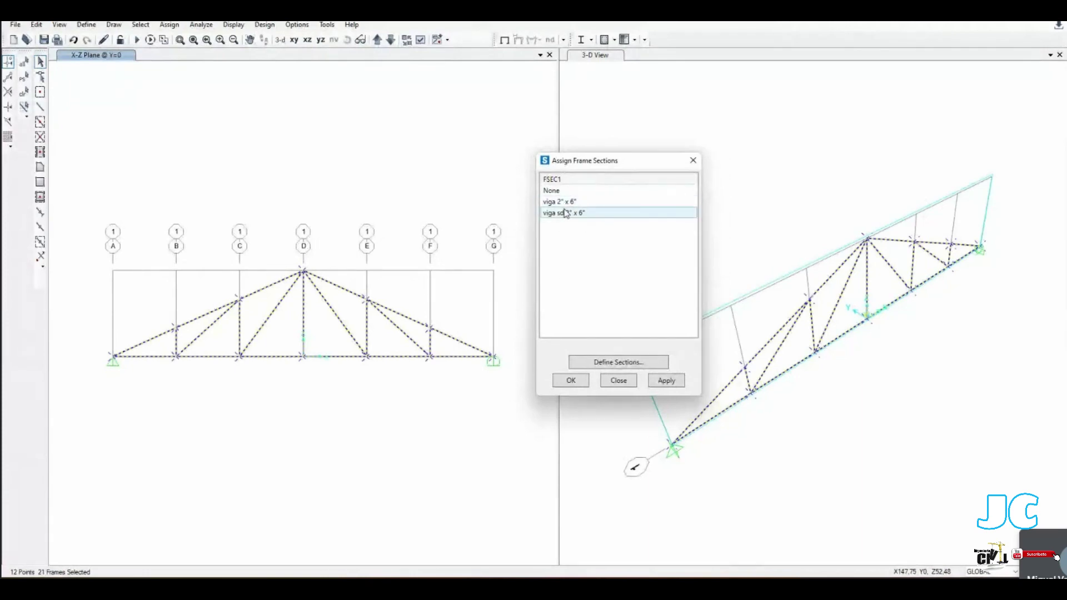
{"action": "left_click", "coordinate": [576, 201]}
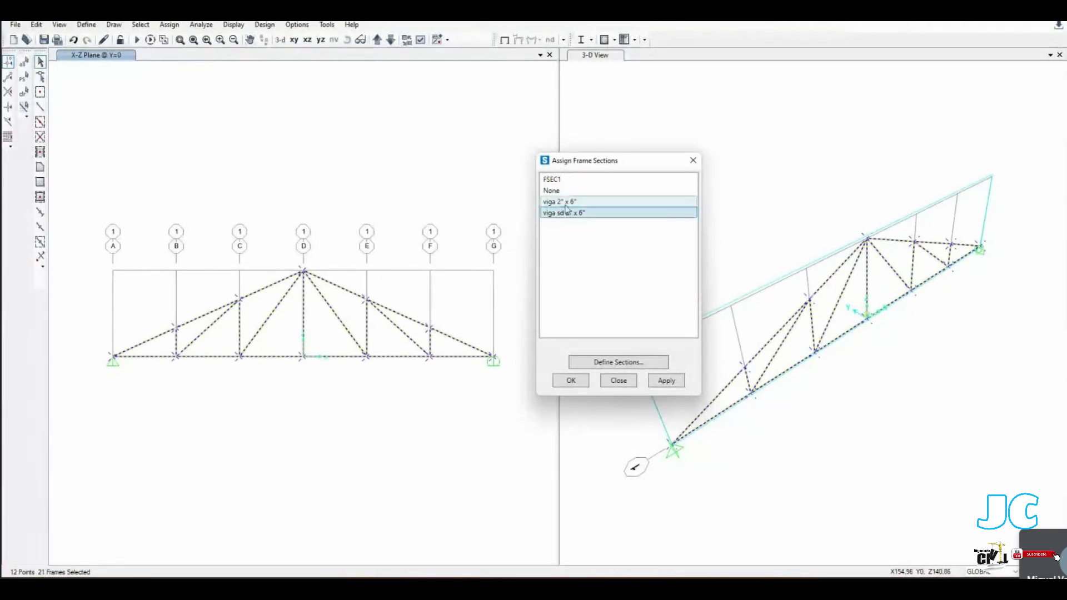
{"action": "left_click", "coordinate": [666, 381]}
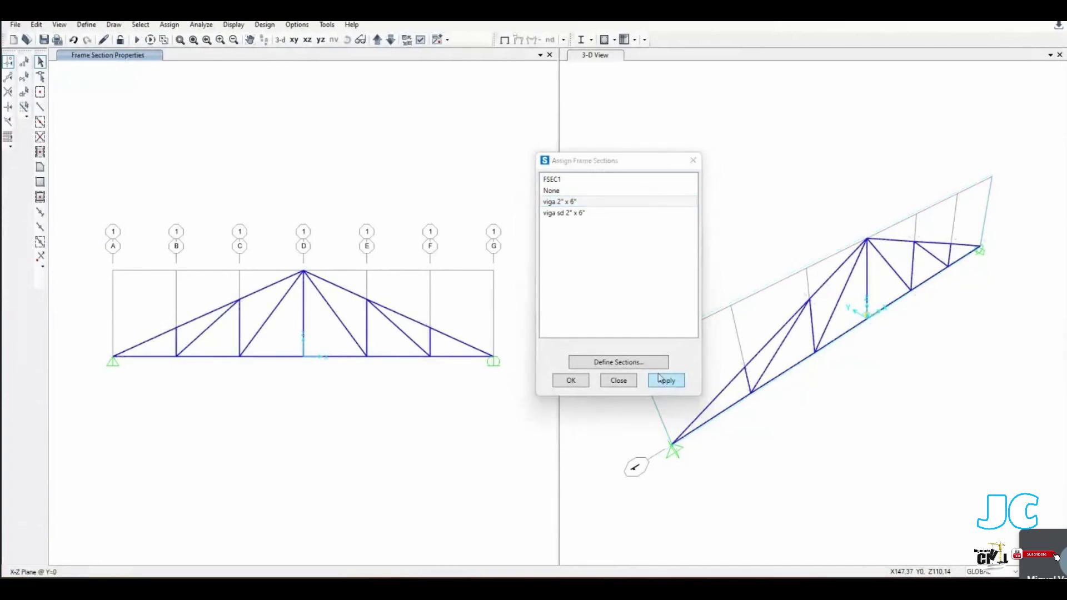
{"action": "left_click", "coordinate": [569, 380]}
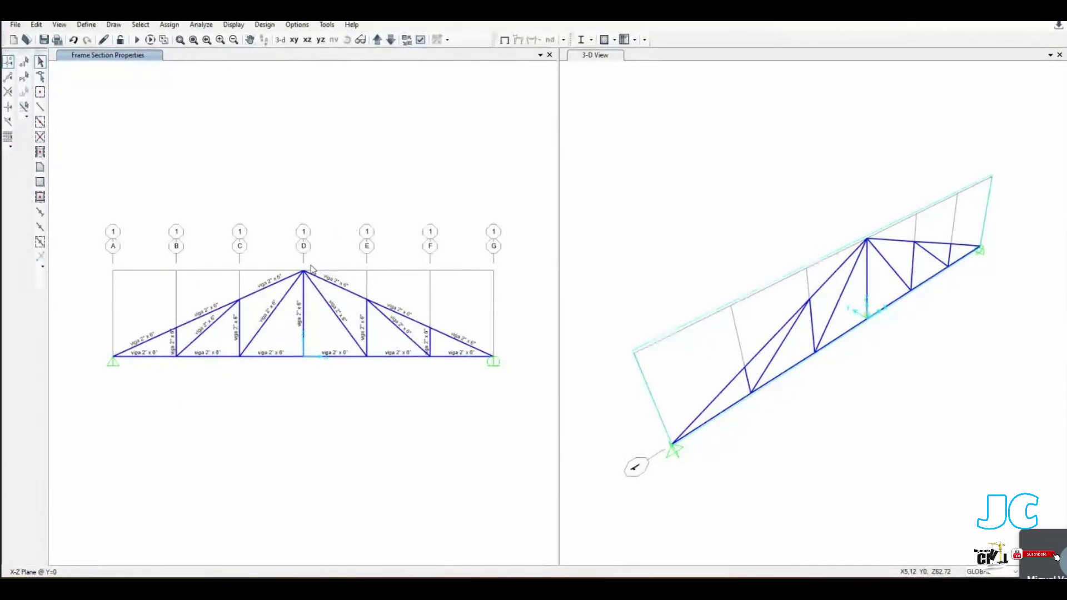
{"action": "left_click", "coordinate": [208, 26]}
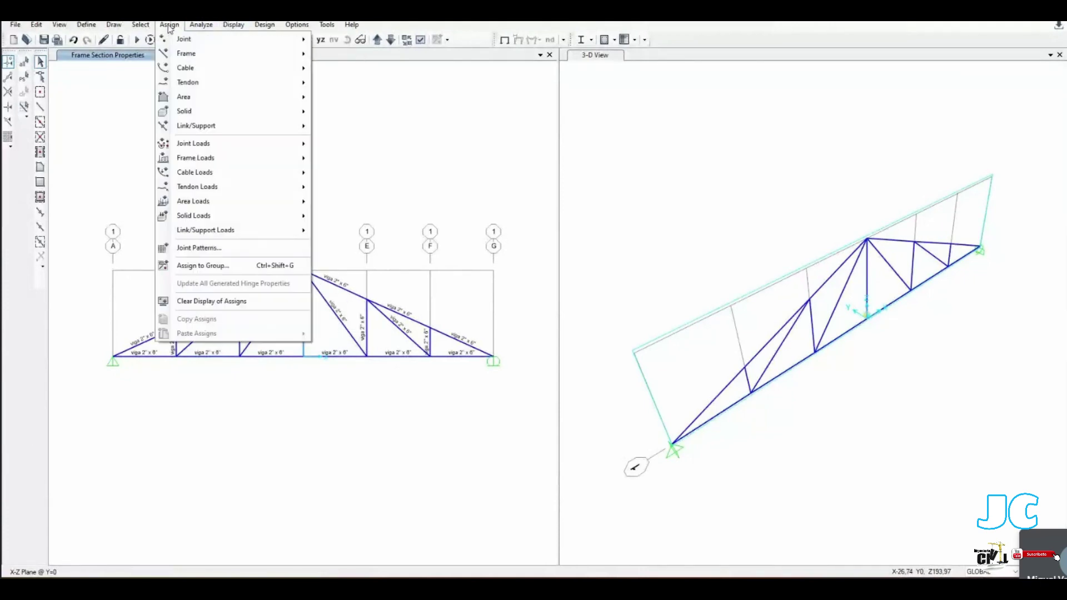
{"action": "left_click", "coordinate": [203, 303]}
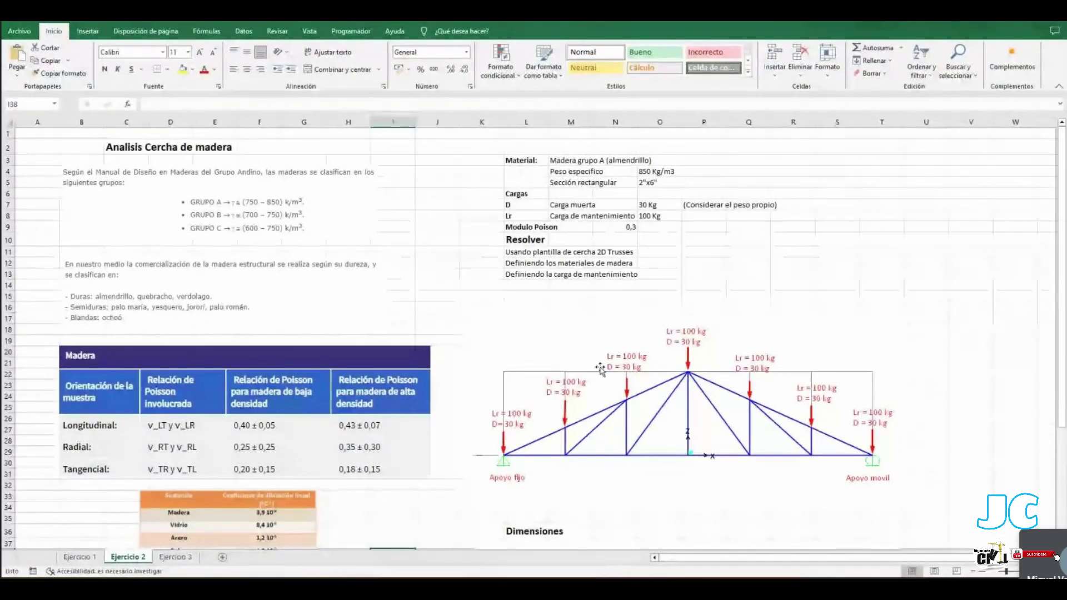
Step: Check the dead and maintenance loads in the Excel sheet, and add a Roof Live load pattern named Mantemiento in SAP2000
{"action": "left_click_drag", "start_coordinate": [511, 205], "coordinate": [722, 214]}
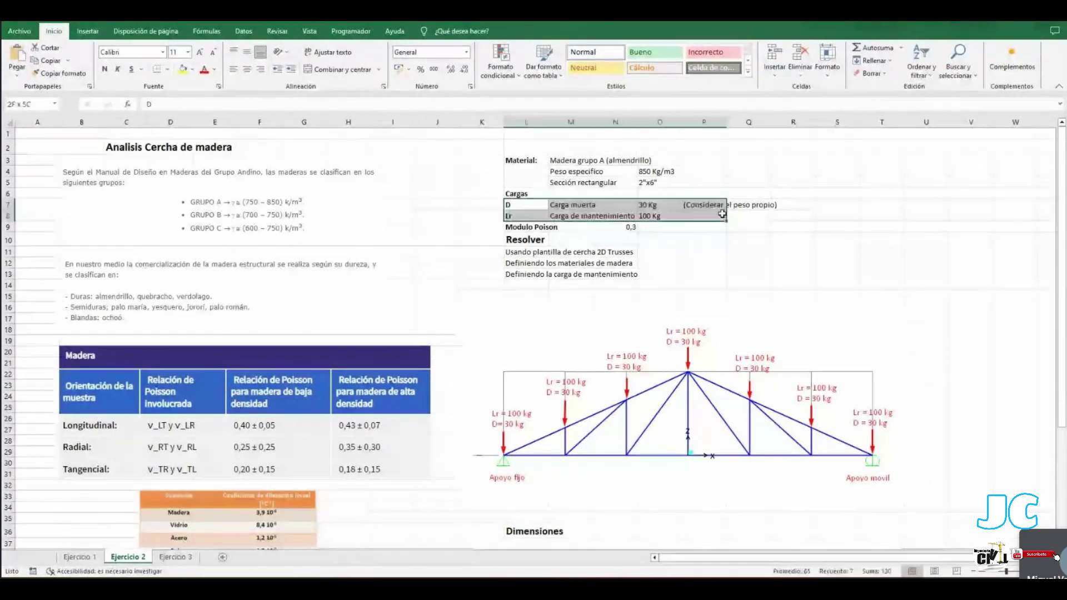
{"action": "left_click", "coordinate": [837, 170]}
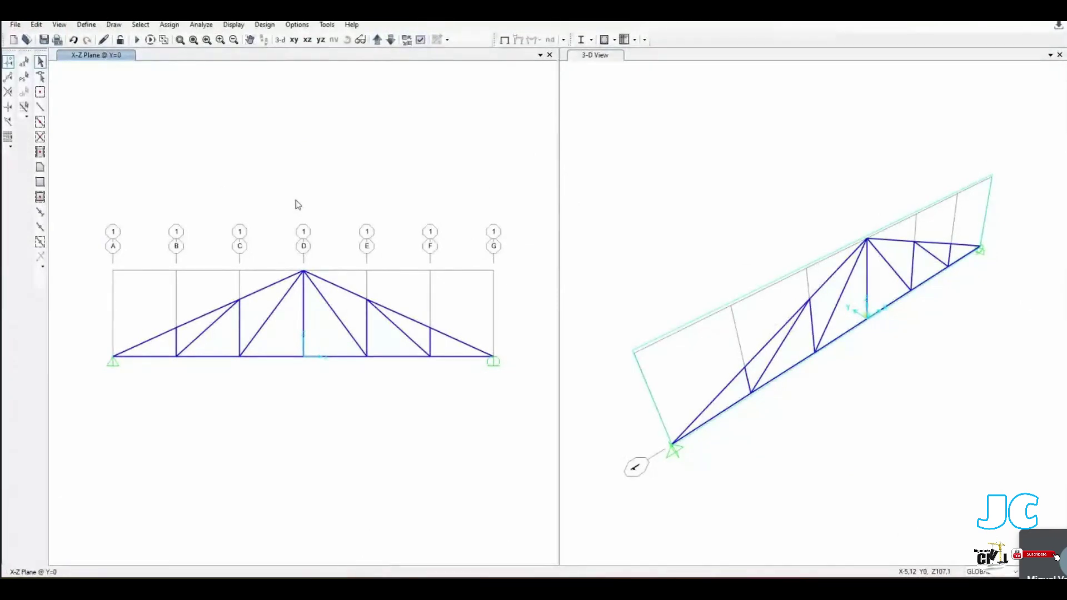
{"action": "left_click", "coordinate": [86, 25]}
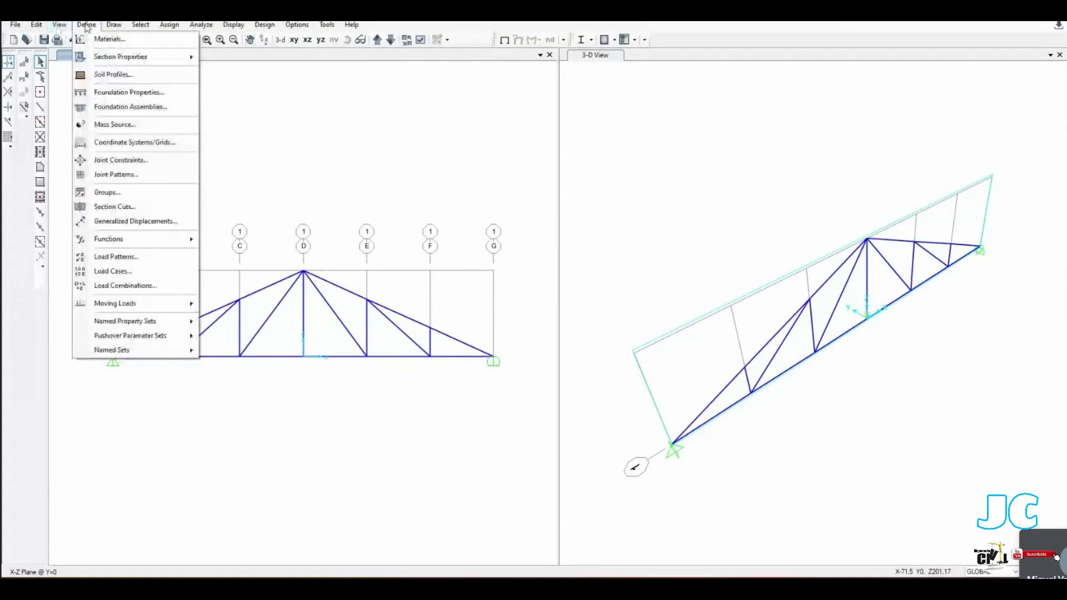
{"action": "left_click", "coordinate": [133, 258]}
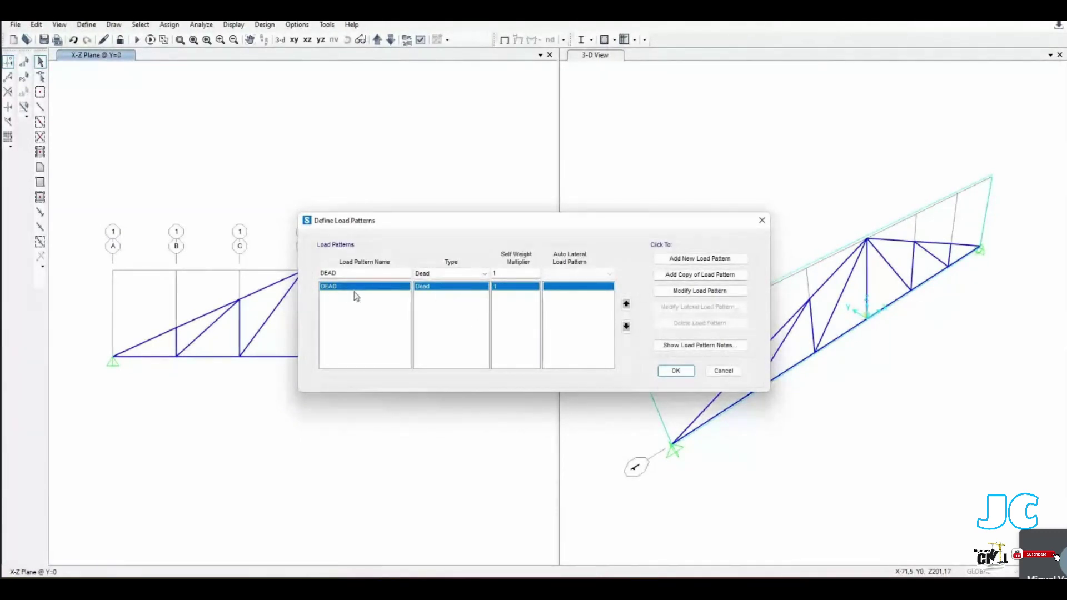
{"action": "left_click_drag", "start_coordinate": [358, 272], "coordinate": [282, 263]}
{"action": "left_click_drag", "start_coordinate": [451, 221], "coordinate": [511, 172]}
{"action": "type", "text": "Mant"}
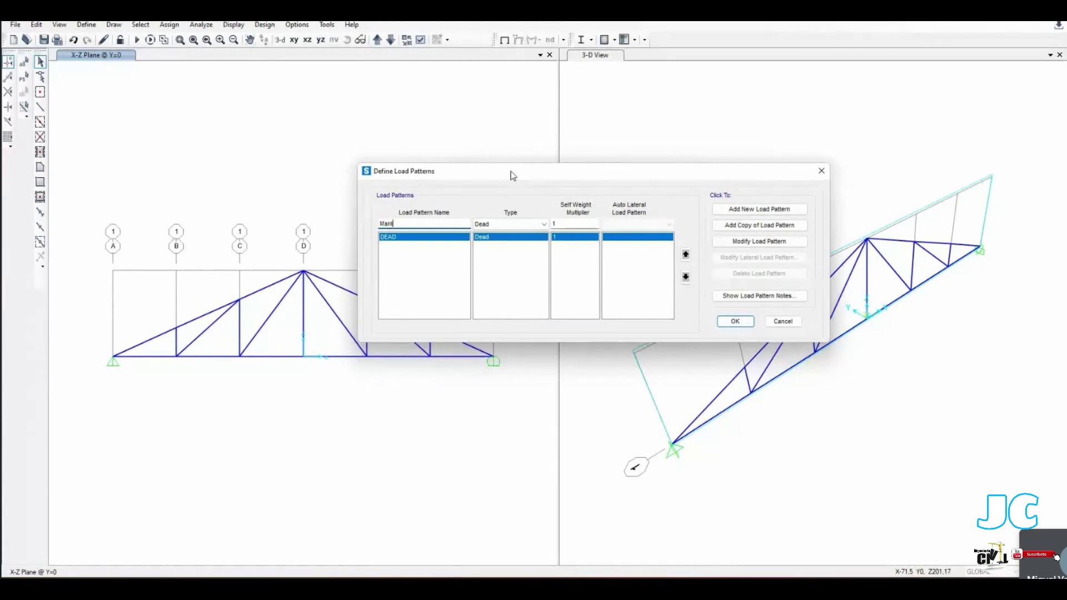
{"action": "type", "text": "emiento"}
{"action": "left_click", "coordinate": [532, 223]}
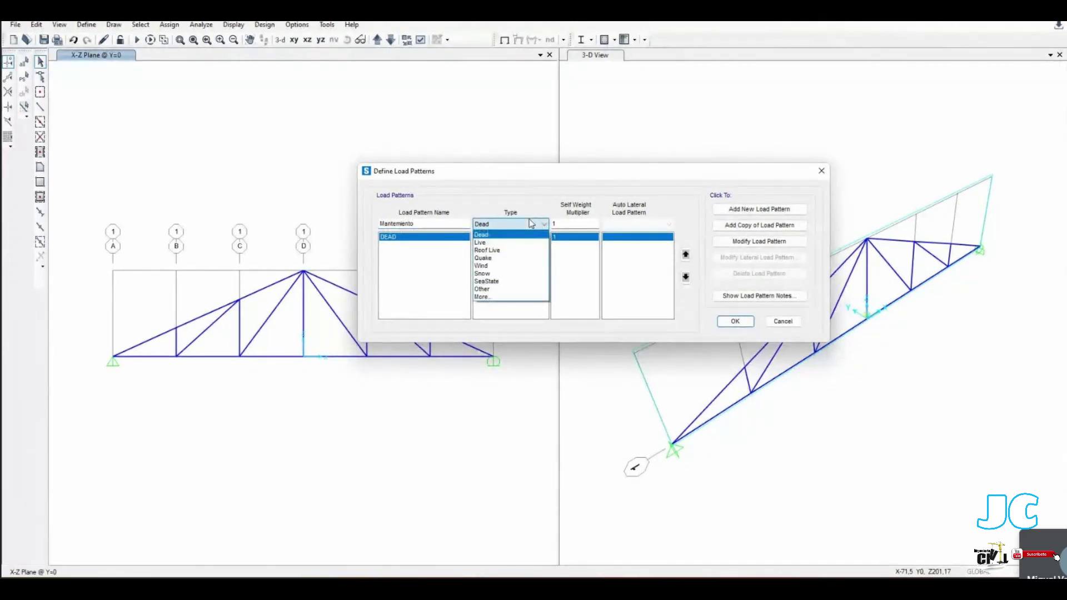
{"action": "left_click", "coordinate": [492, 250]}
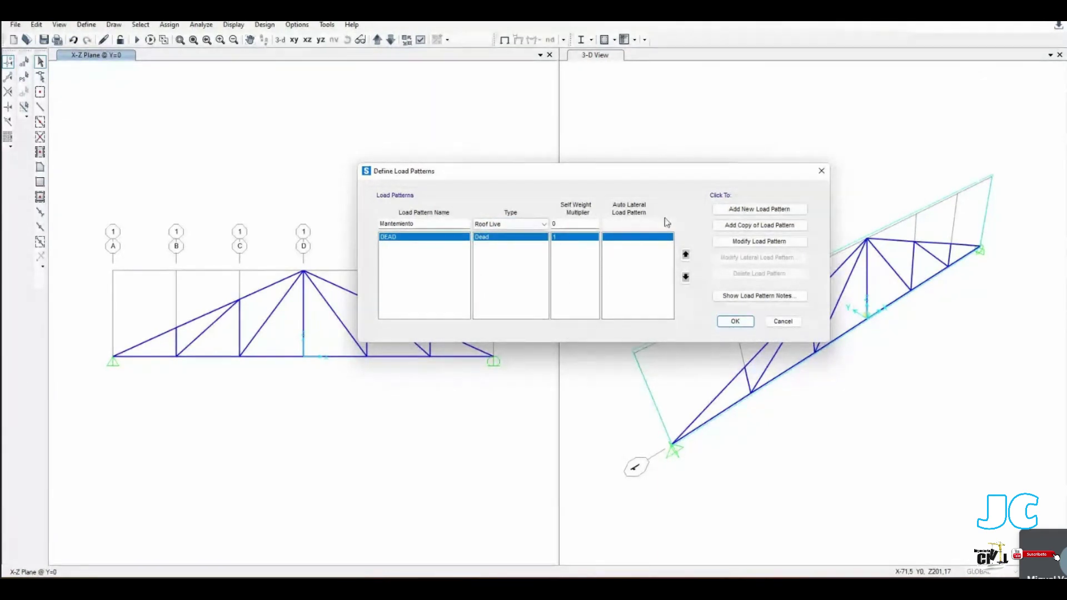
{"action": "left_click", "coordinate": [751, 210]}
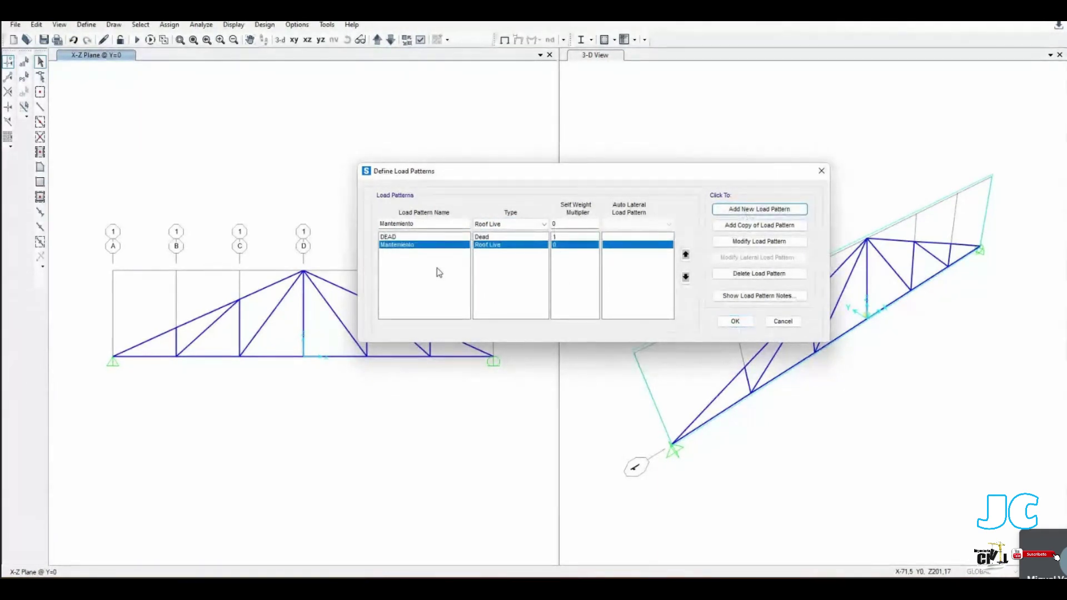
Step: Recheck the D and Lr loads in the Excel sheet and accept the load pattern definitions in SAP2000
{"action": "left_click", "coordinate": [667, 574]}
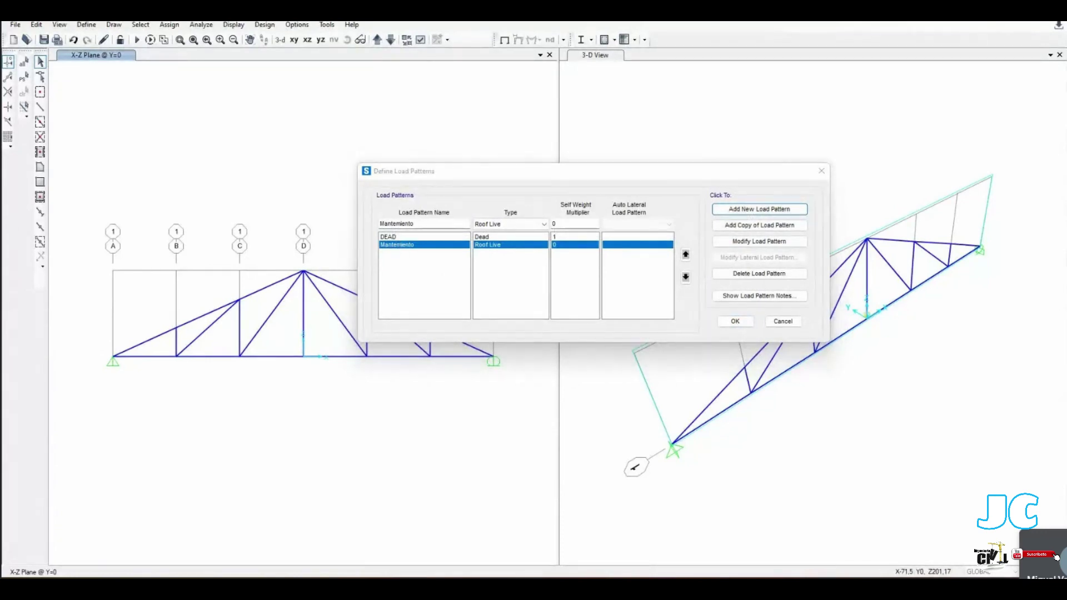
{"action": "left_click_drag", "start_coordinate": [528, 204], "coordinate": [528, 215]}
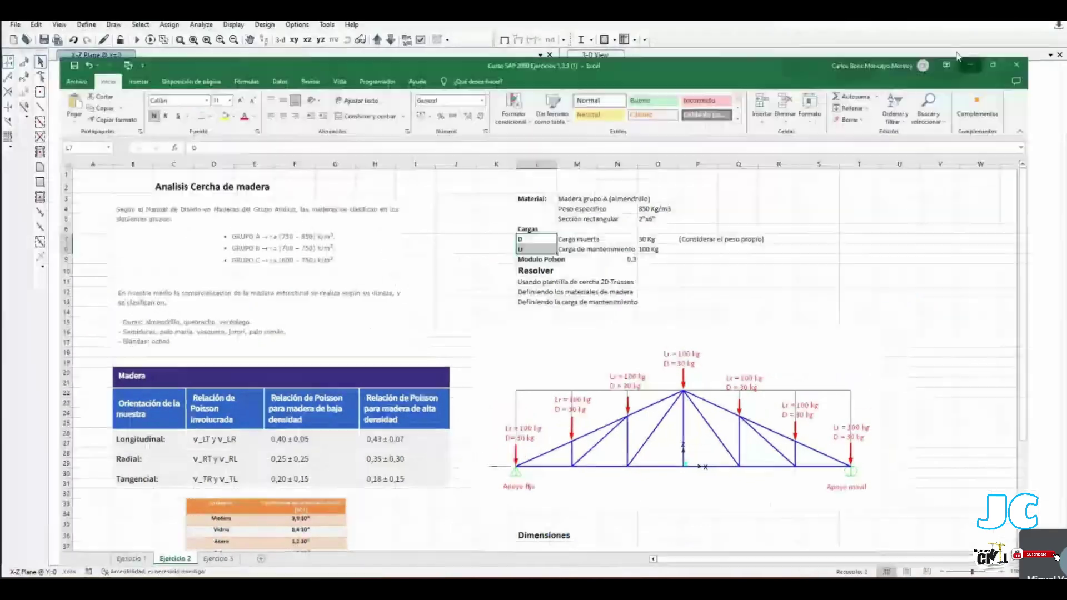
{"action": "key", "text": "alt+Tab"}
{"action": "left_click", "coordinate": [735, 321]}
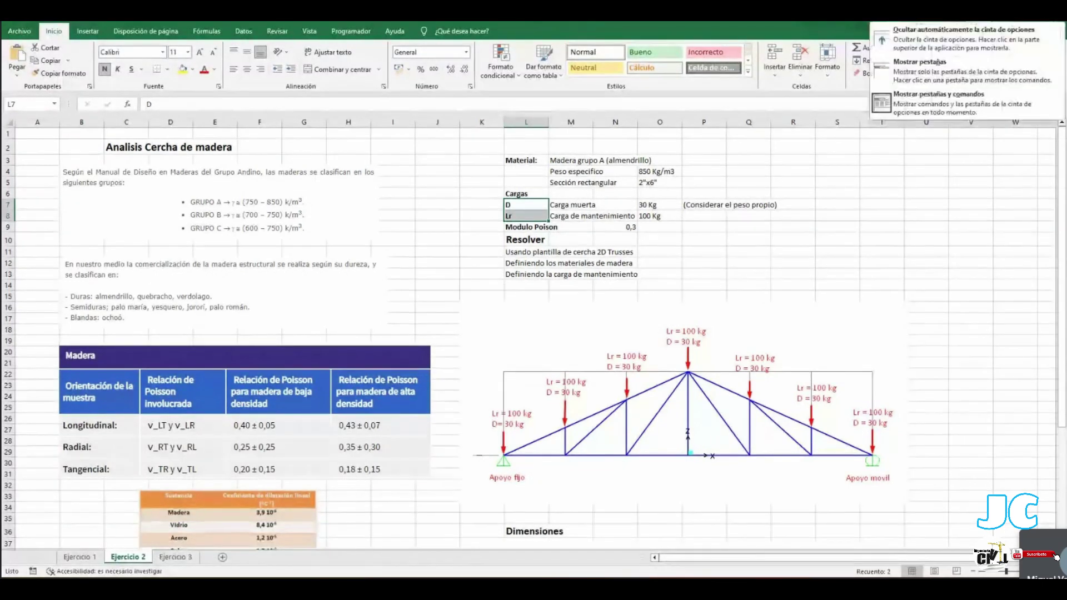
{"action": "key", "text": "Escape"}
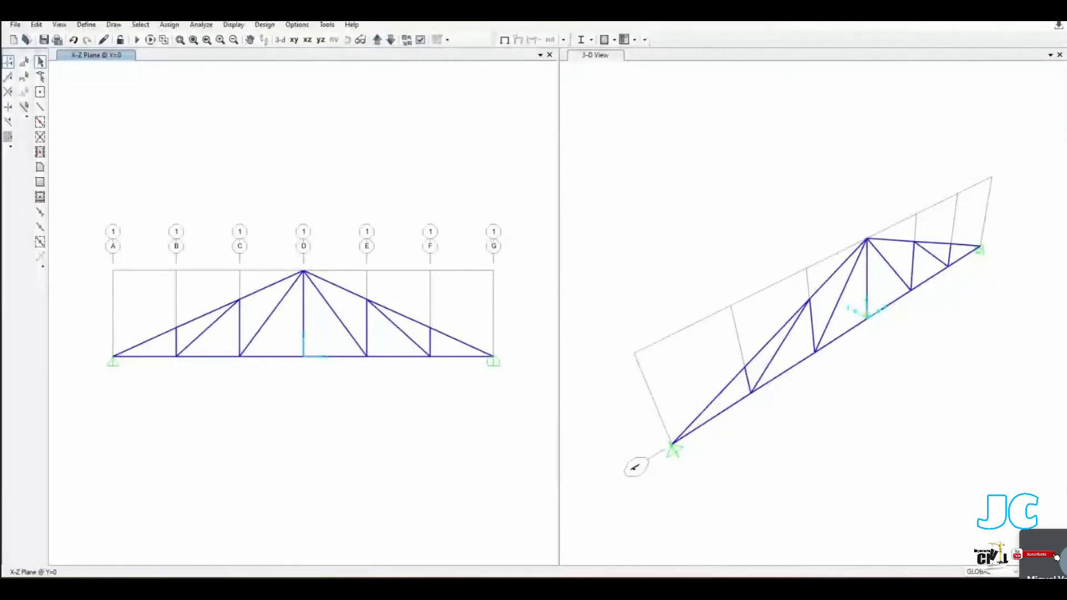
Step: Set the model units to Kgf, m, C and select the seven top-chord joints from grid A to grid G
{"action": "left_click", "coordinate": [1042, 571]}
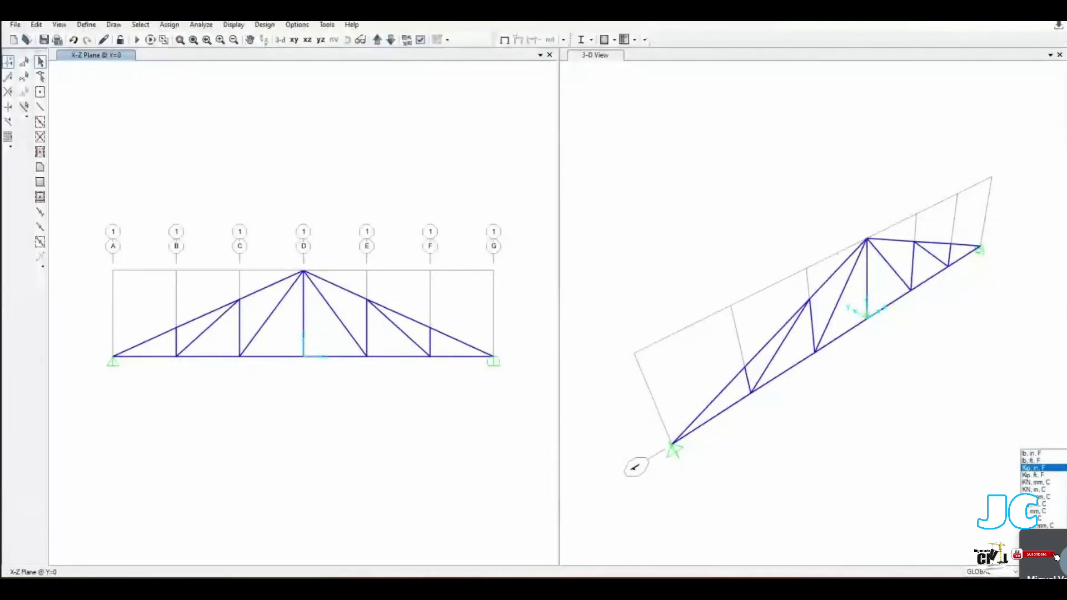
{"action": "left_click", "coordinate": [1043, 504]}
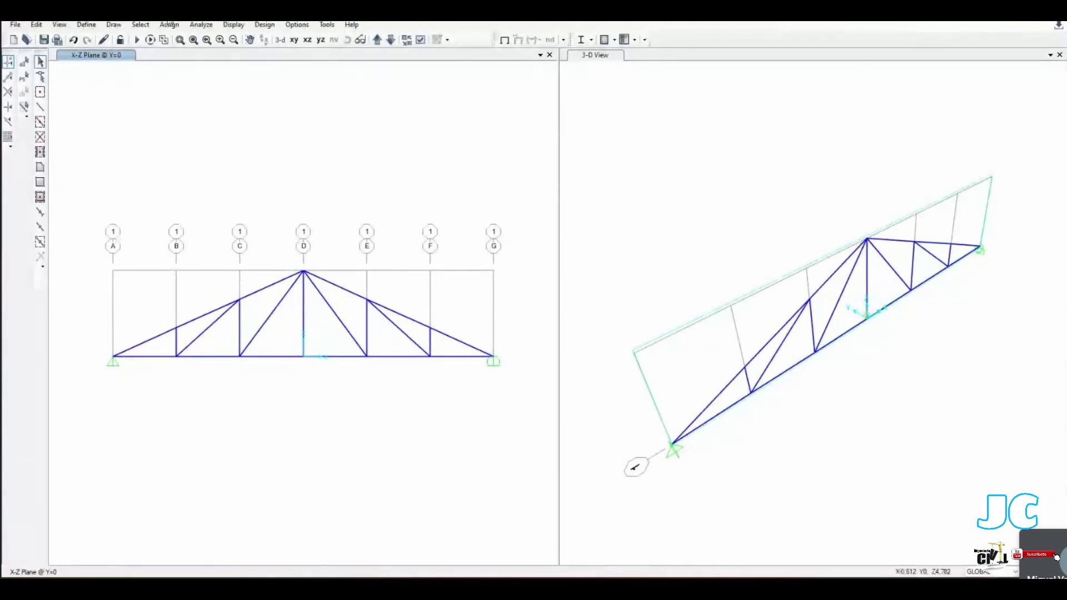
{"action": "left_click", "coordinate": [114, 356]}
{"action": "left_click", "coordinate": [176, 327]}
{"action": "left_click", "coordinate": [240, 300]}
{"action": "left_click", "coordinate": [303, 271]}
{"action": "left_click", "coordinate": [367, 300]}
{"action": "left_click", "coordinate": [430, 328]}
{"action": "left_click", "coordinate": [493, 356]}
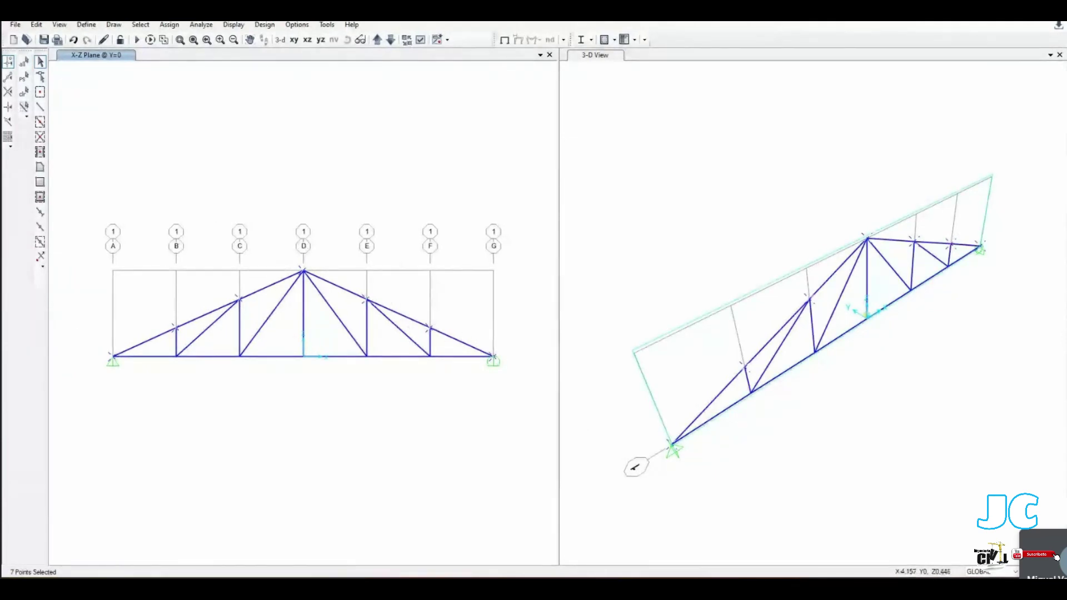
Step: Apply a DEAD joint force of -30 kgf in Global Z to the selected top-chord joints, checking the load in the Excel sheet
{"action": "left_click", "coordinate": [169, 24]}
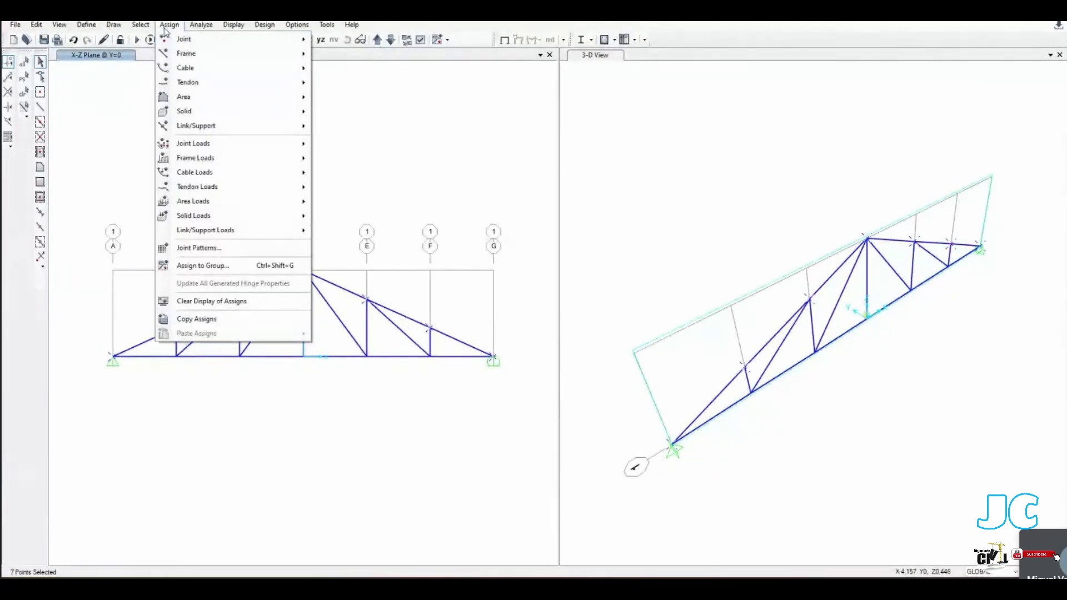
{"action": "mouse_move", "coordinate": [204, 144]}
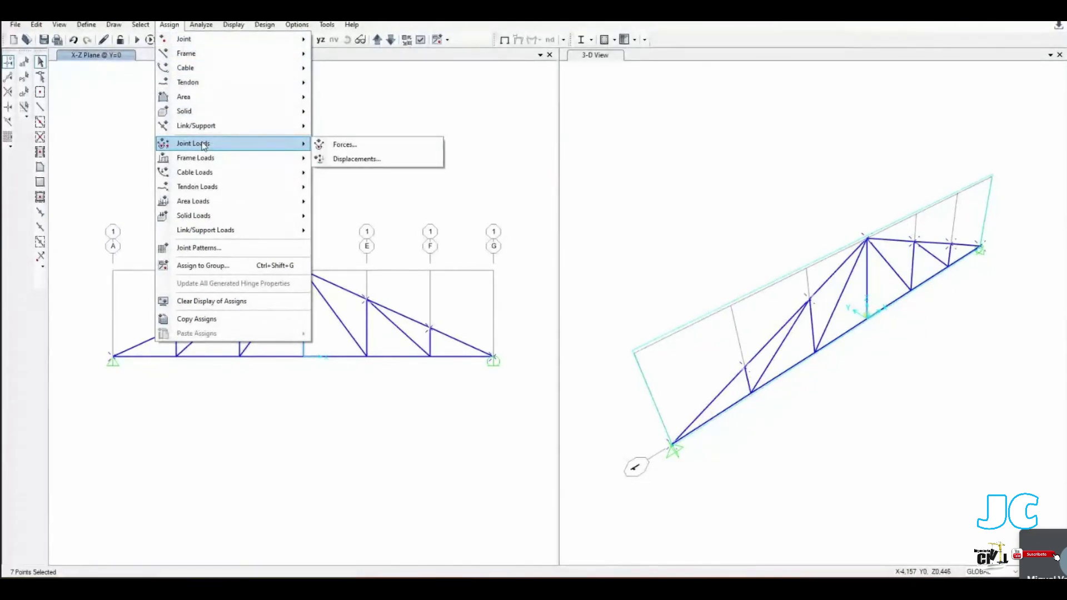
{"action": "left_click", "coordinate": [350, 145]}
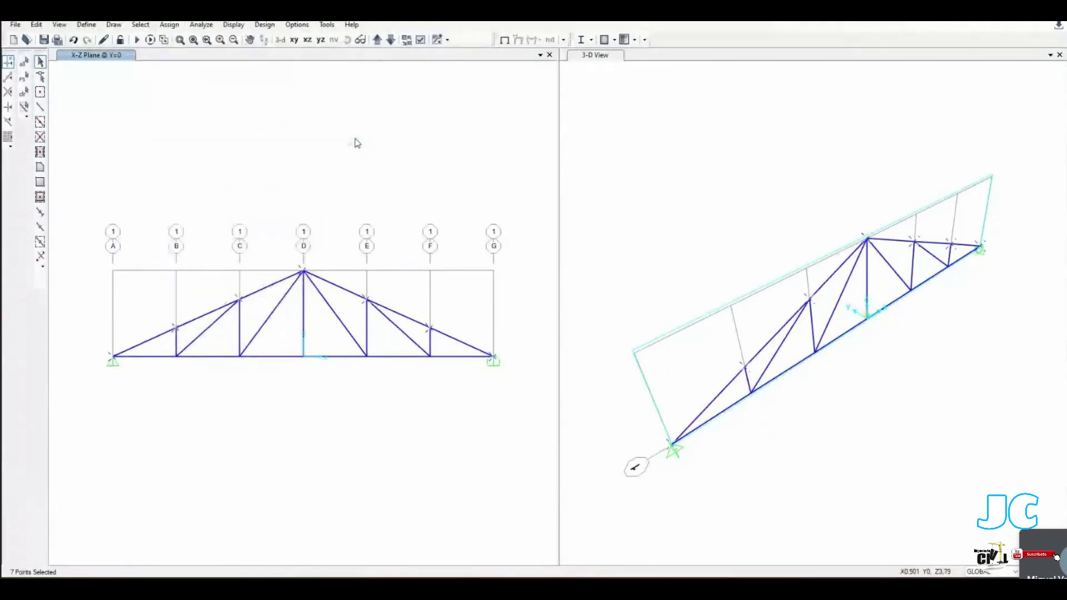
{"action": "left_click_drag", "start_coordinate": [535, 153], "coordinate": [661, 133]}
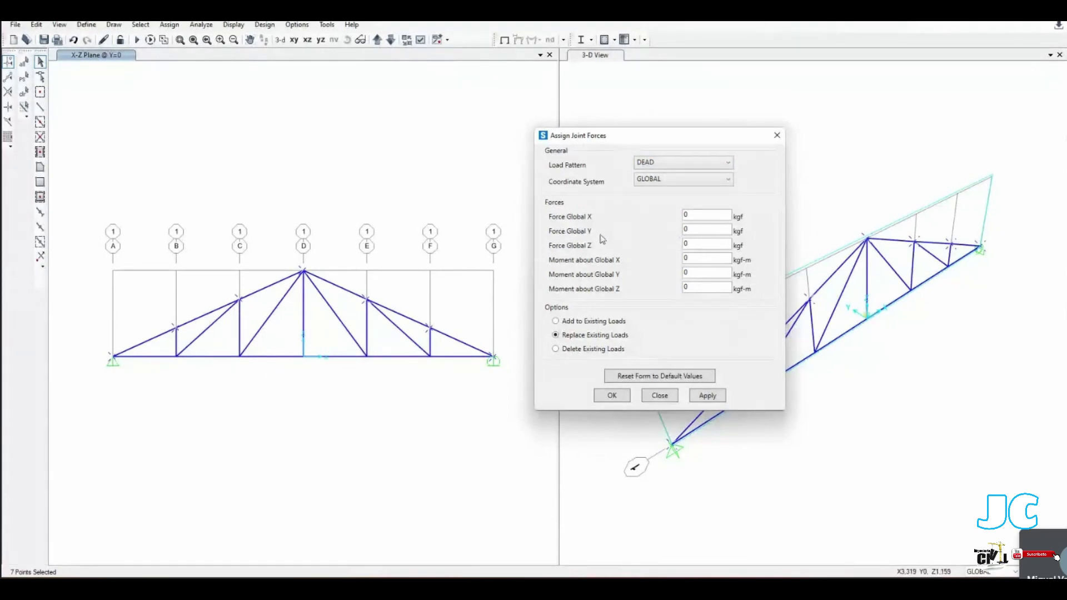
{"action": "double_click", "coordinate": [687, 243]}
{"action": "type", "text": "-"}
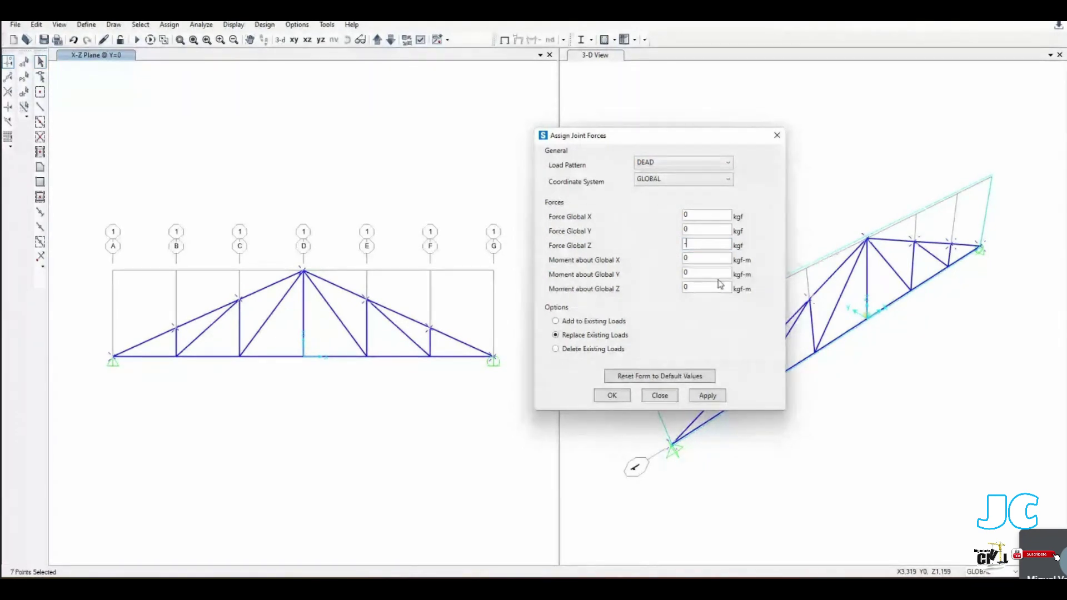
{"action": "key", "text": "alt+Tab"}
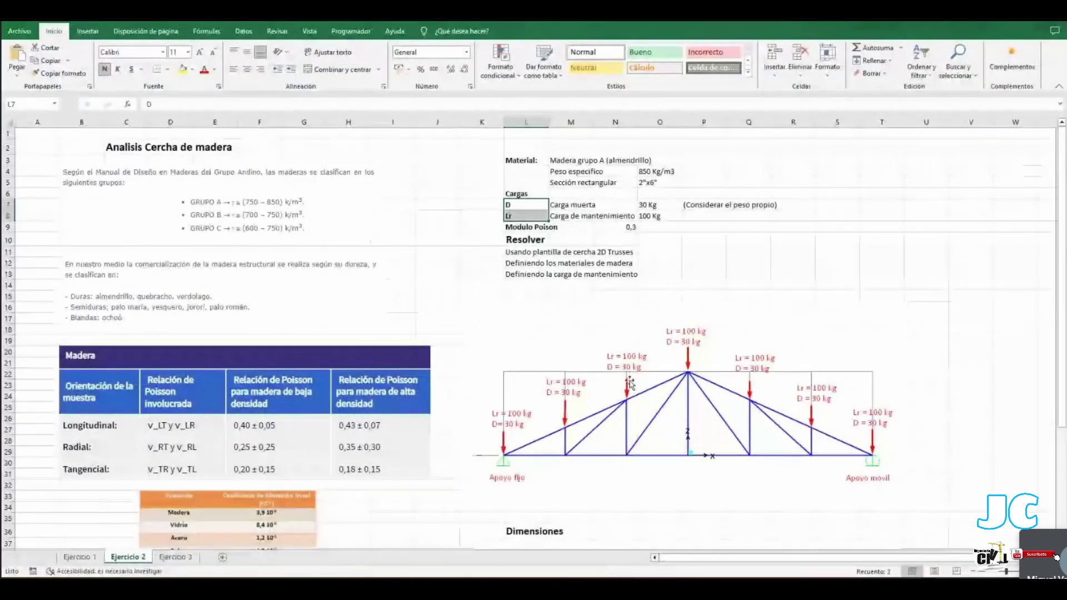
{"action": "key", "text": "alt+Tab"}
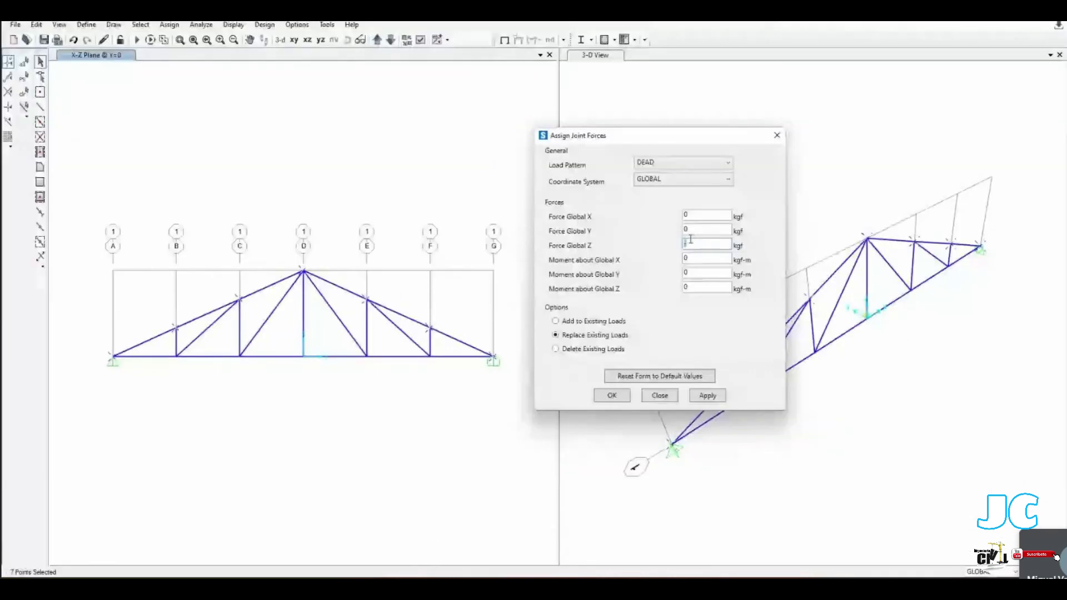
{"action": "type", "text": "3"}
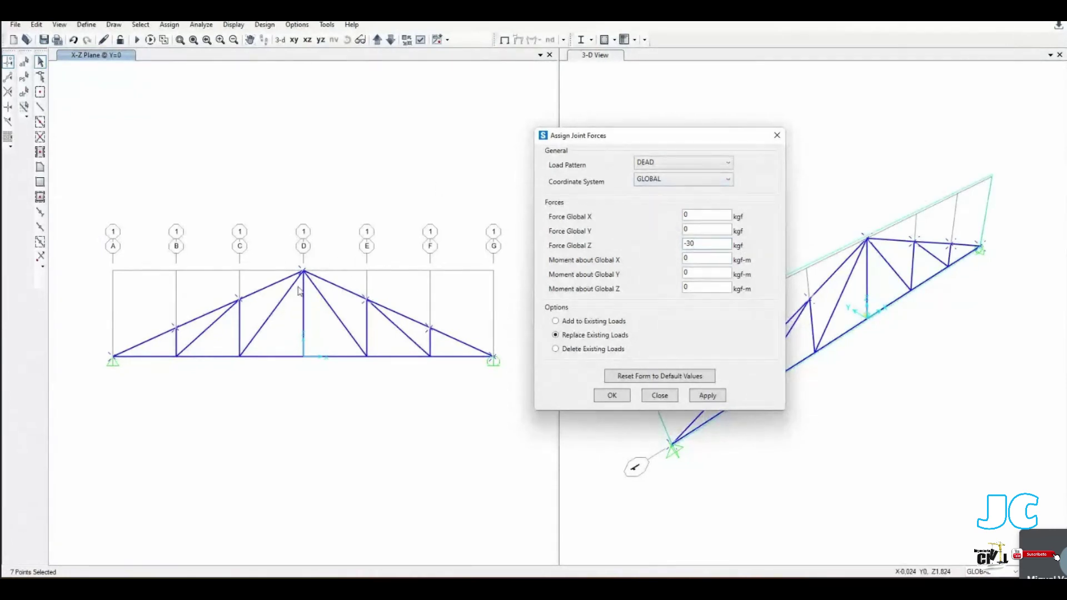
{"action": "left_click", "coordinate": [704, 396]}
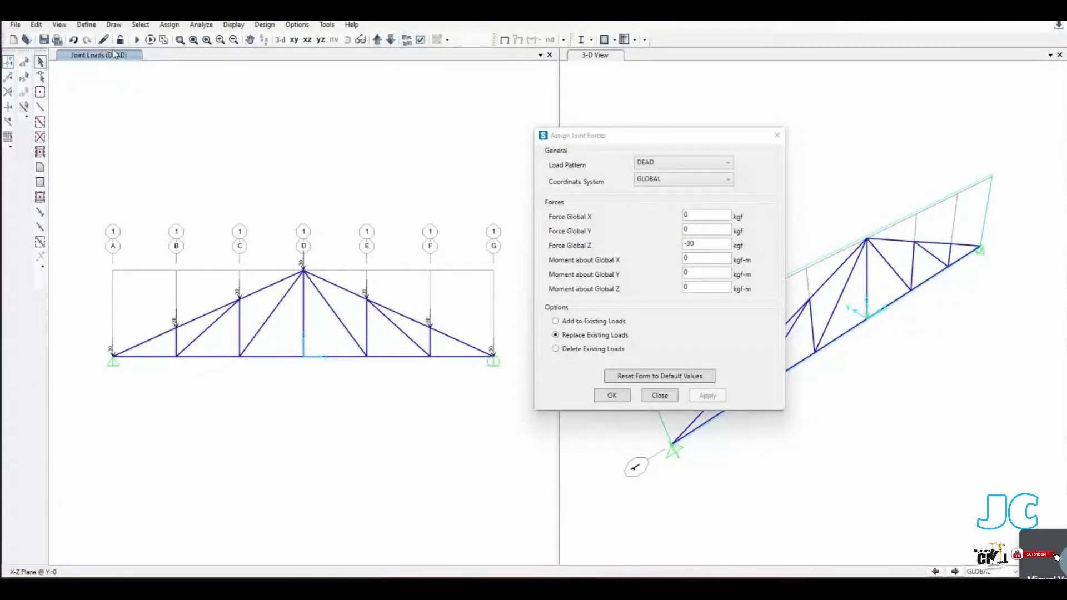
Step: Reselect the same seven top-chord joints and assign them a Mantemiento joint force of -100 kgf in Global Z
{"action": "left_click", "coordinate": [23, 78]}
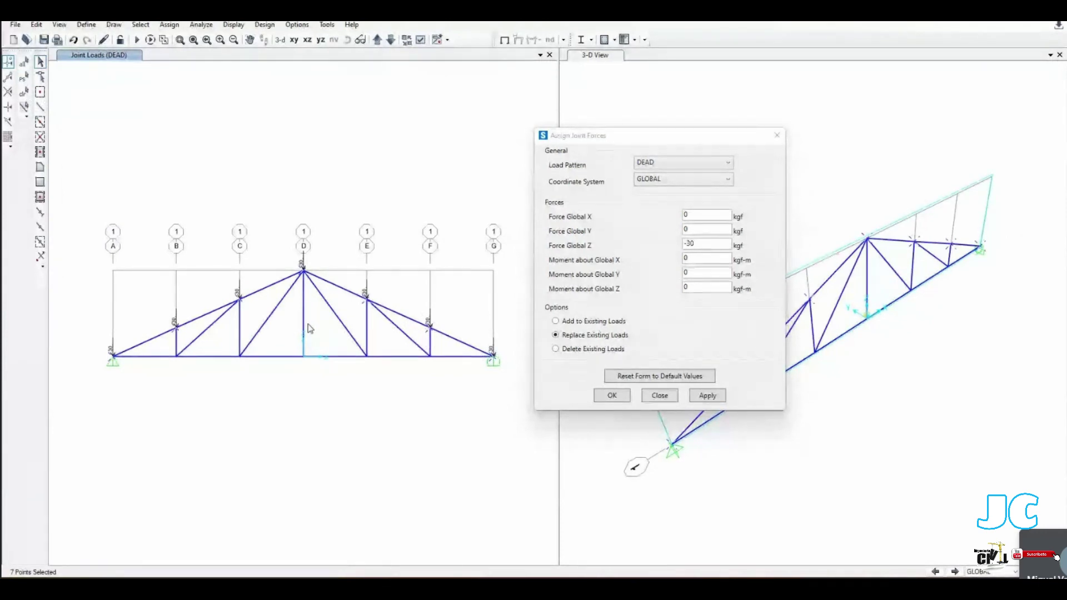
{"action": "left_click", "coordinate": [692, 161]}
{"action": "left_click", "coordinate": [661, 188]}
{"action": "type", "text": "-100"}
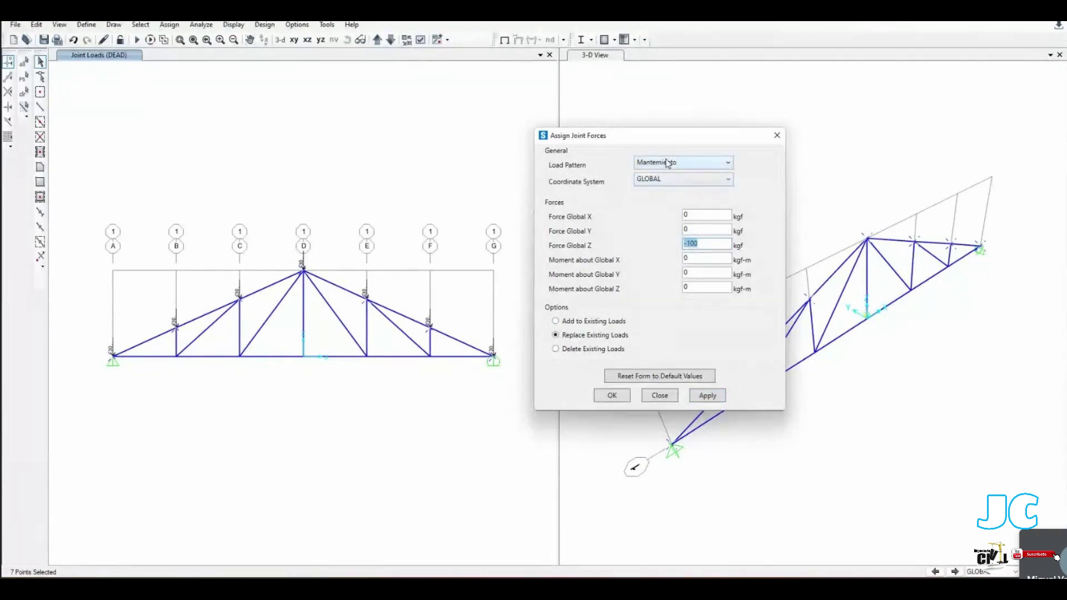
{"action": "left_click", "coordinate": [703, 396]}
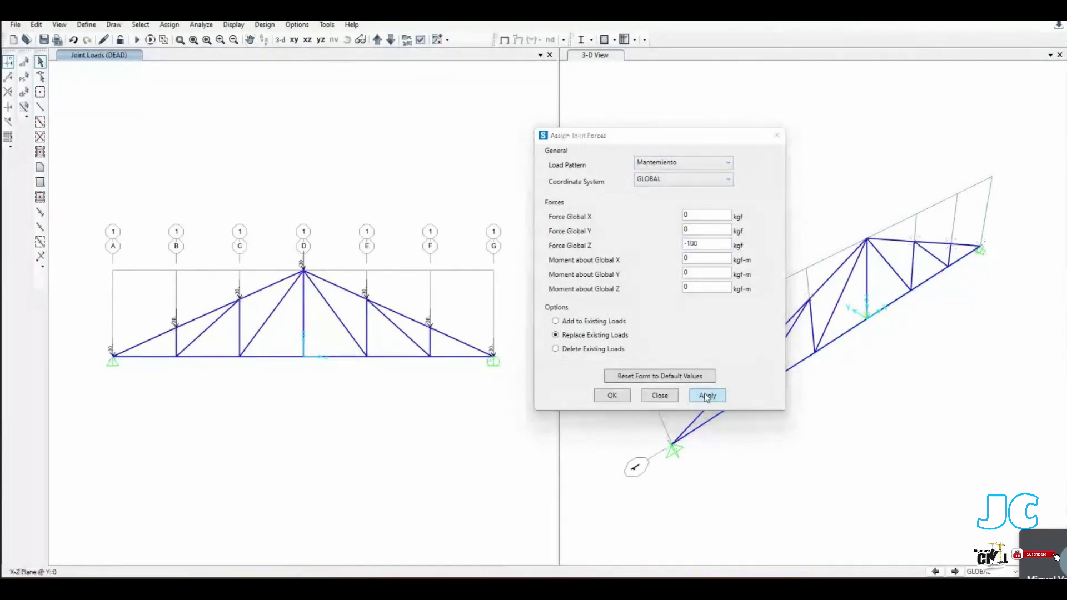
{"action": "left_click", "coordinate": [619, 398]}
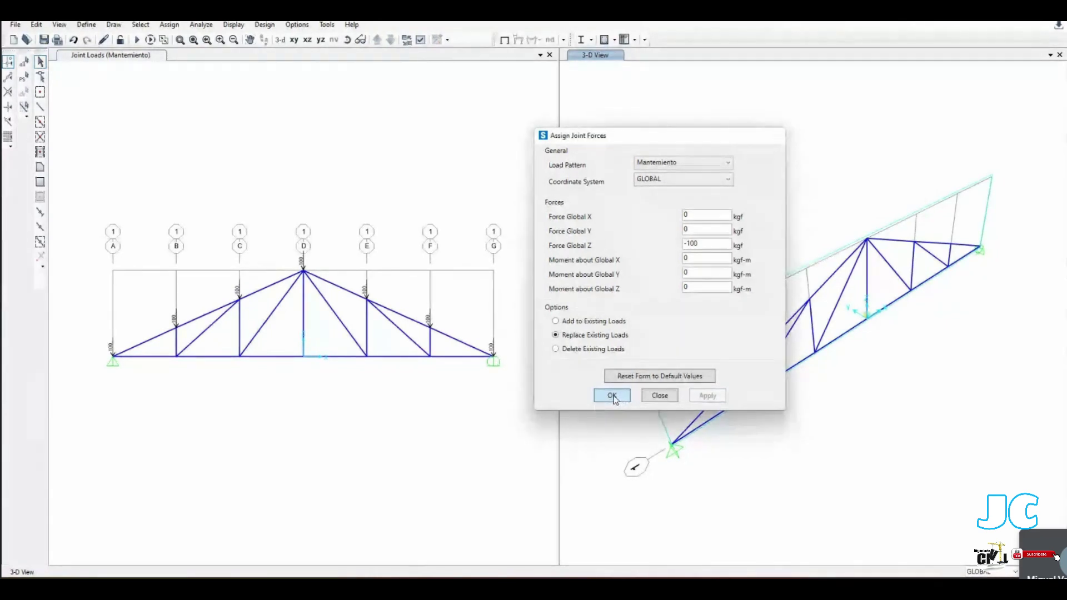
Step: Review the DEAD and Mantemiento loads on the X-Z truss view through the Load Case Tree with active structures and loads shown
{"action": "left_click", "coordinate": [112, 54]}
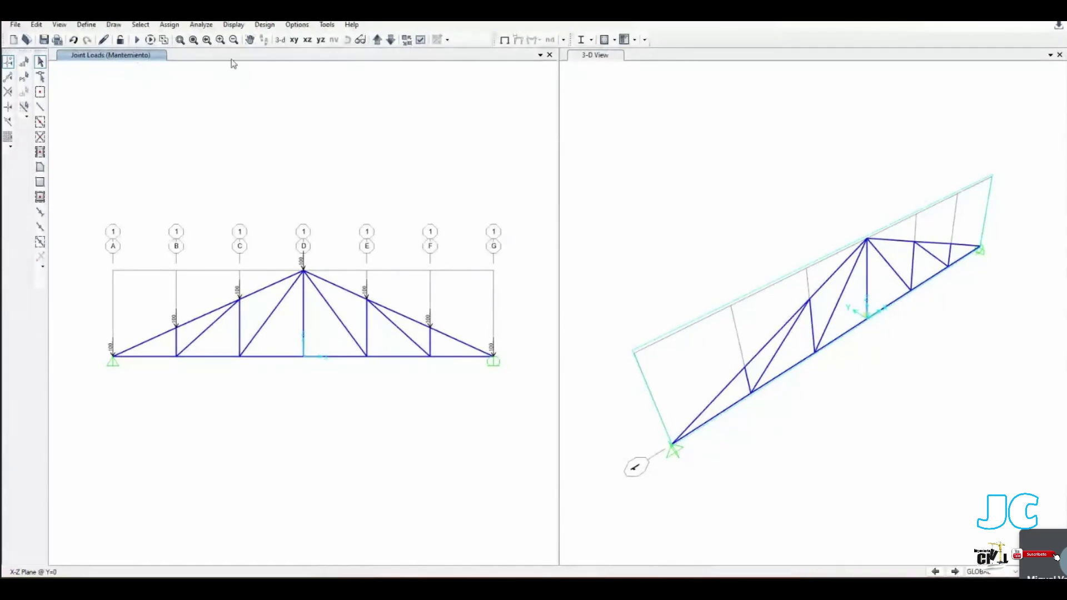
{"action": "left_click", "coordinate": [234, 25]}
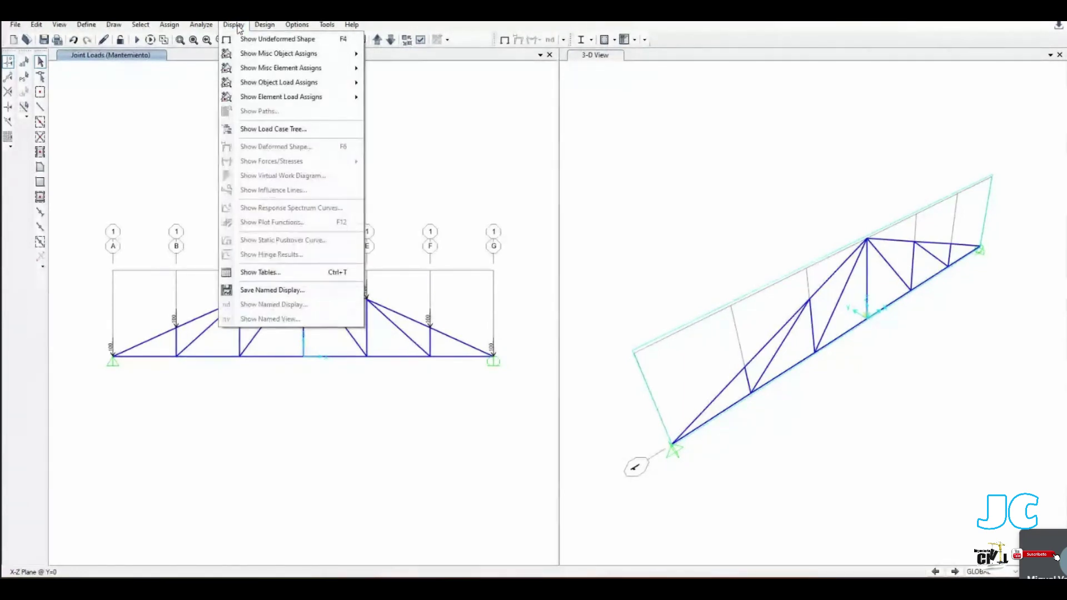
{"action": "left_click", "coordinate": [272, 129]}
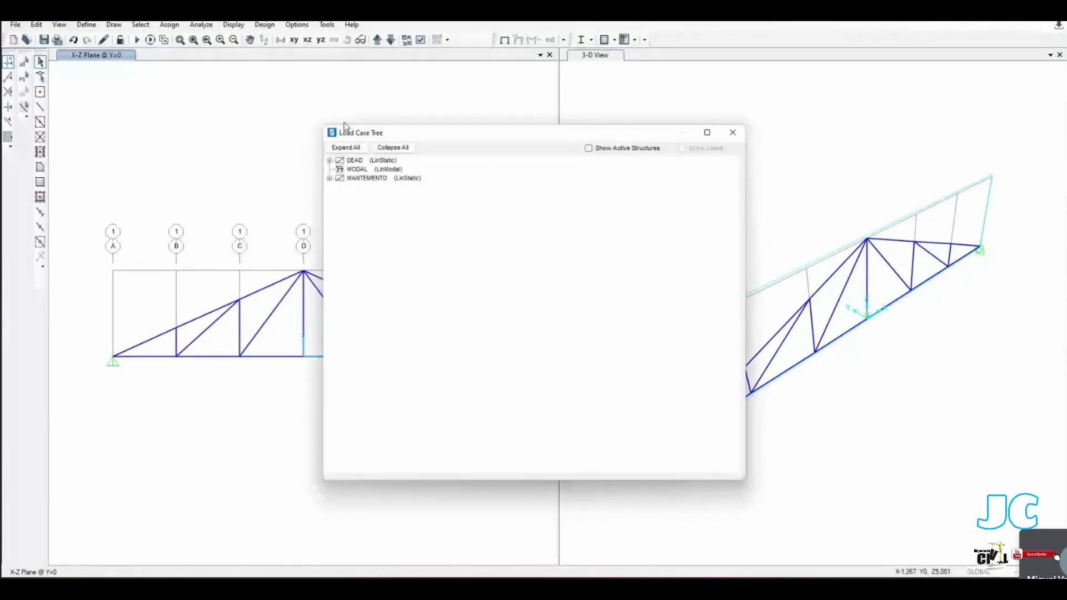
{"action": "left_click_drag", "start_coordinate": [426, 124], "coordinate": [695, 94]}
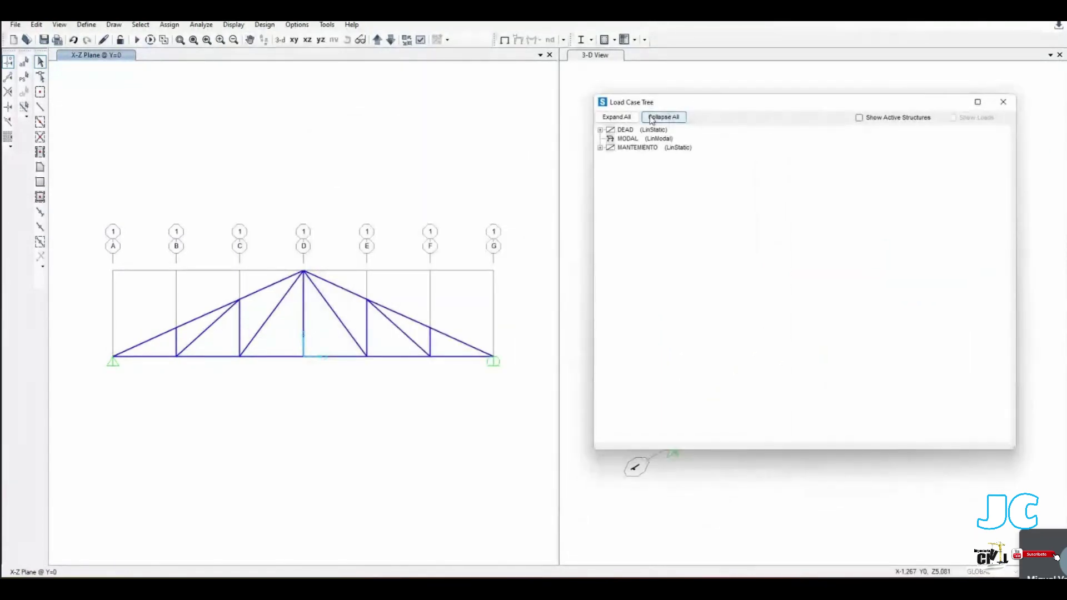
{"action": "left_click", "coordinate": [600, 130]}
{"action": "left_click", "coordinate": [599, 156]}
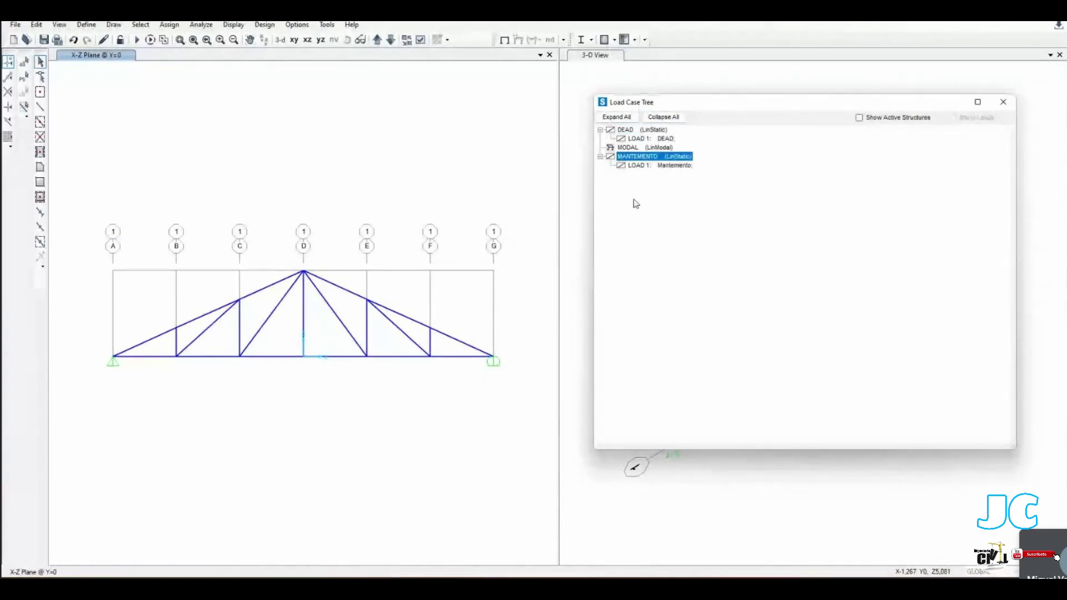
{"action": "left_click", "coordinate": [635, 138]}
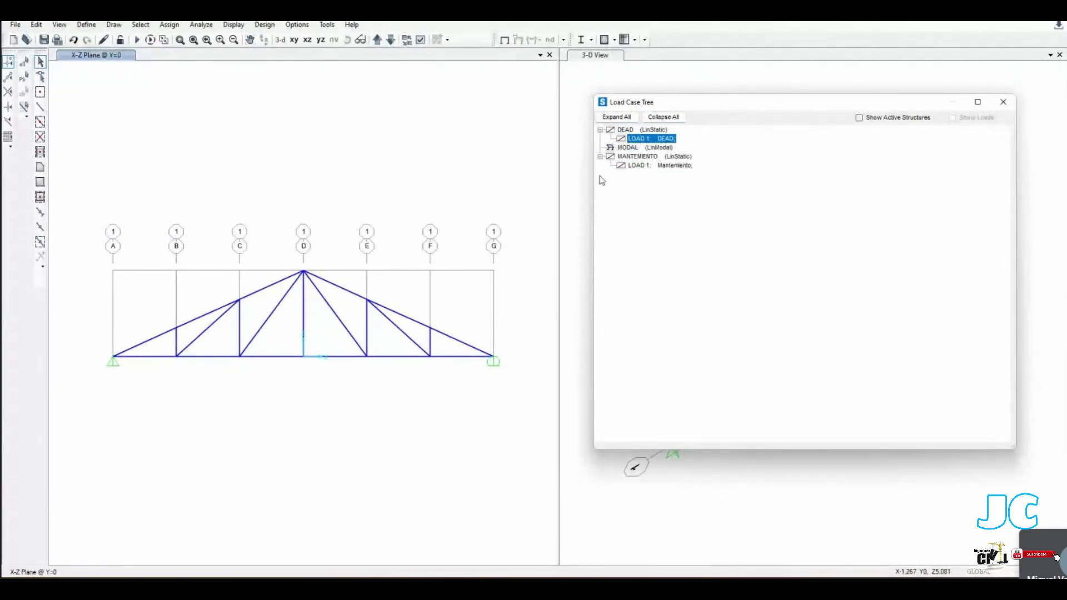
{"action": "left_click", "coordinate": [859, 117]}
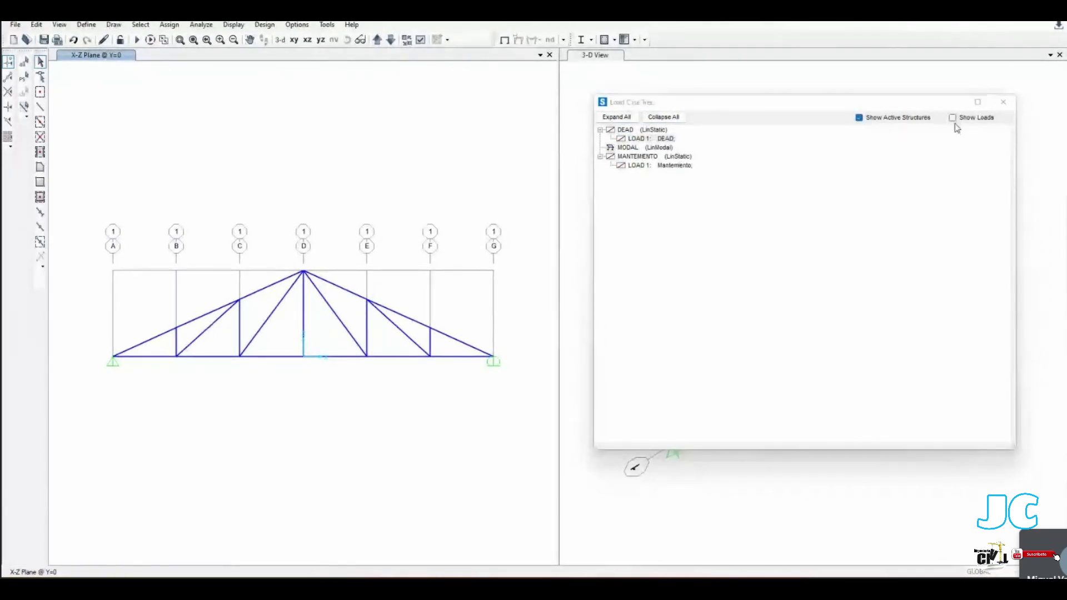
{"action": "left_click", "coordinate": [953, 118]}
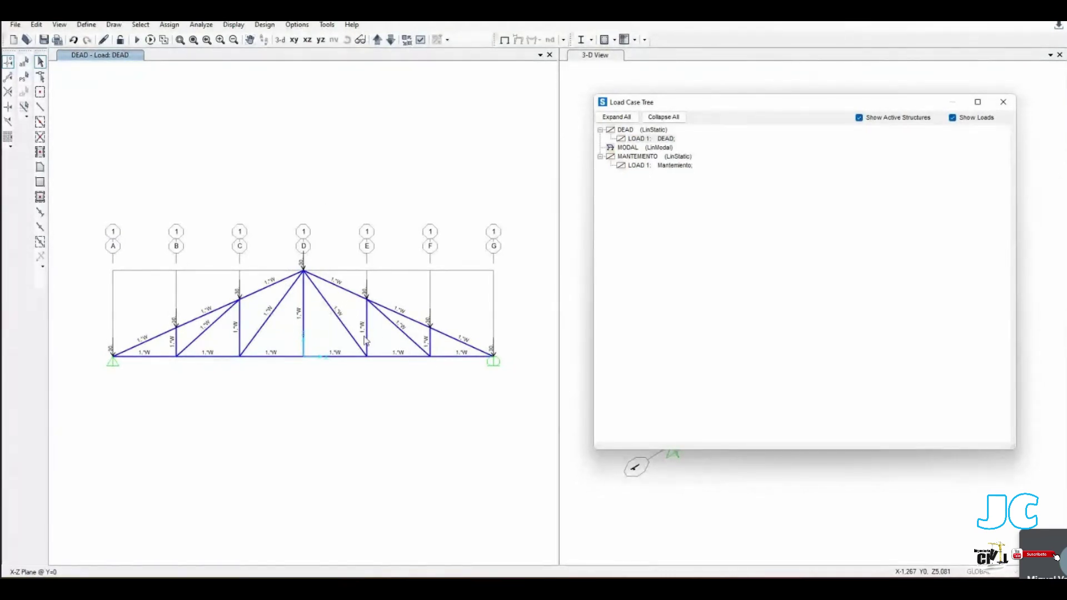
{"action": "left_click", "coordinate": [633, 166]}
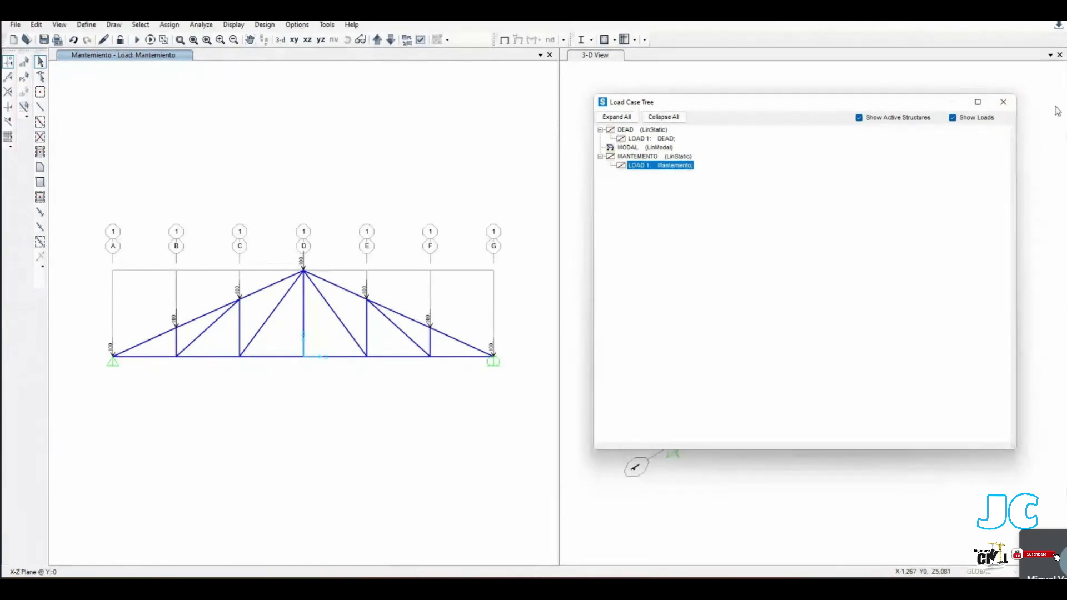
{"action": "left_click", "coordinate": [1004, 102]}
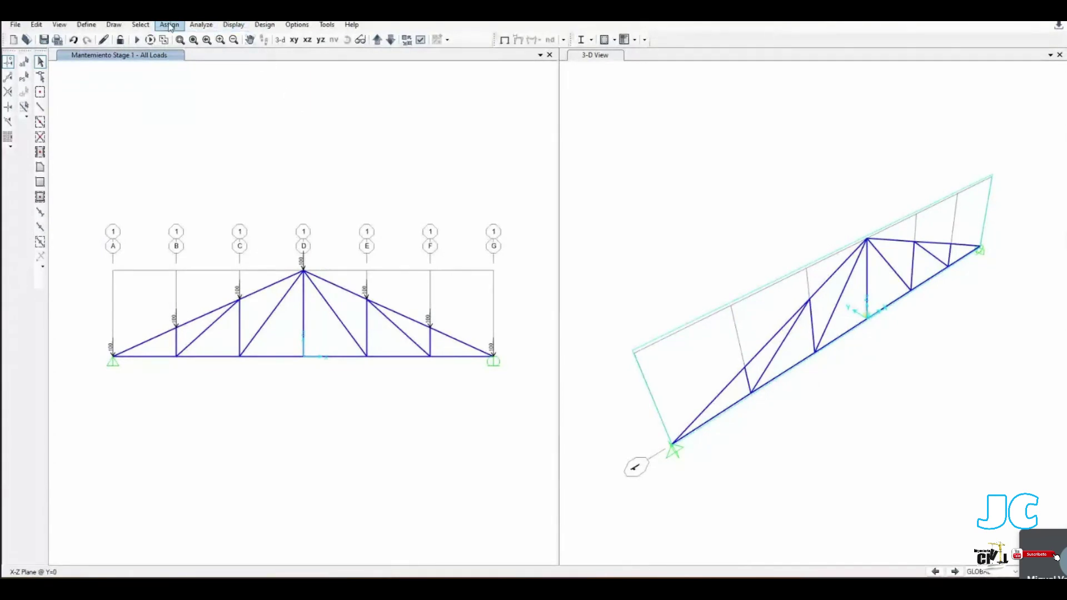
Step: Check the available degrees of freedom in the analysis options and examine the global axes at the truss's bottom-chord midpoint
{"action": "left_click", "coordinate": [200, 25]}
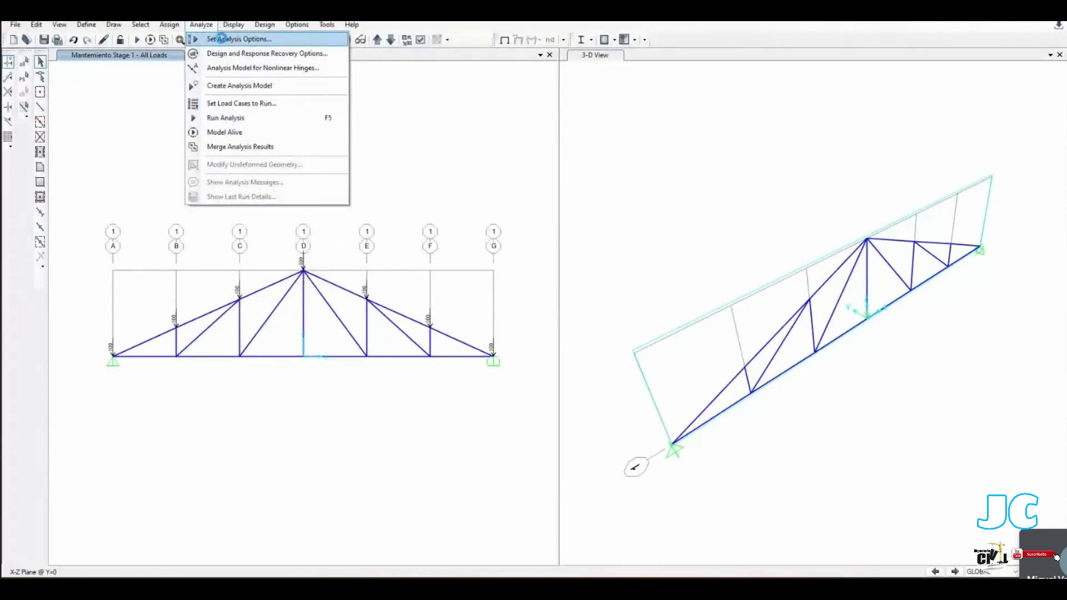
{"action": "left_click", "coordinate": [222, 39]}
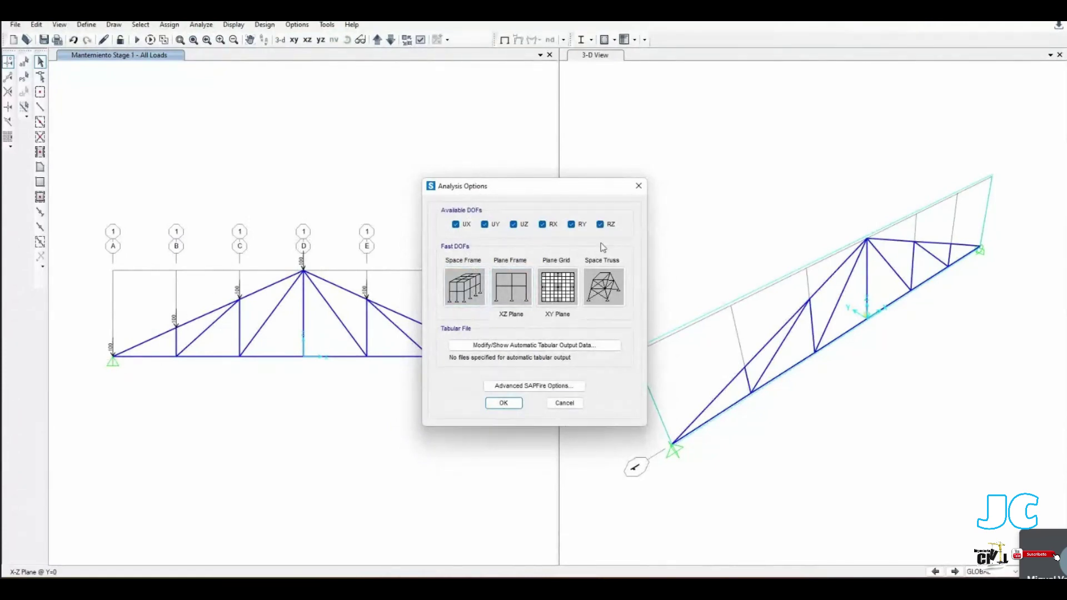
{"action": "left_click", "coordinate": [565, 403]}
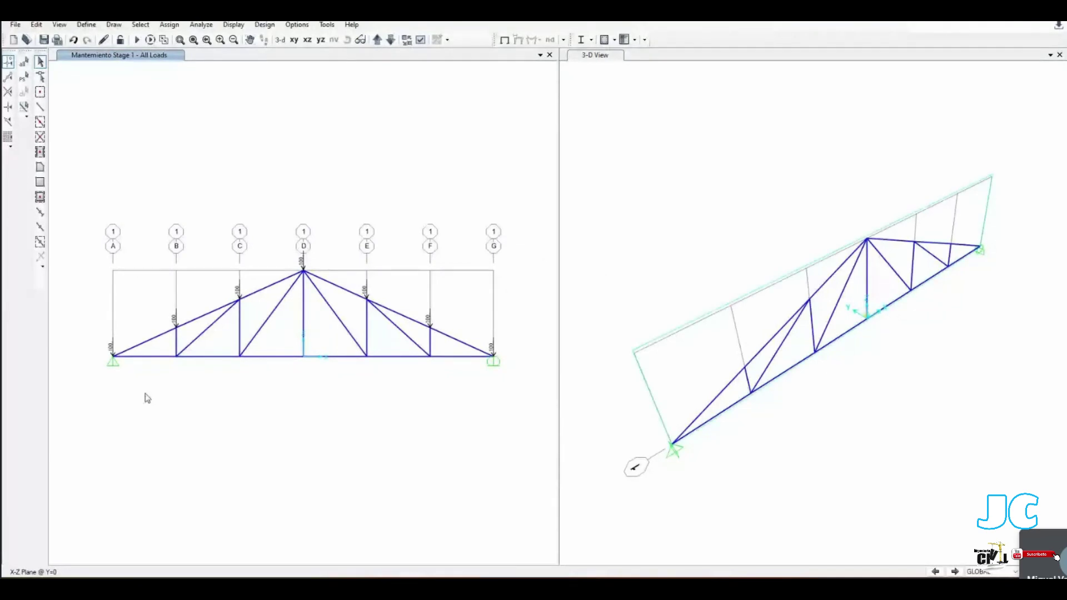
{"action": "scroll", "coordinate": [143, 392], "scroll_direction": "up", "scroll_amount": 2}
{"action": "left_click_drag", "start_coordinate": [154, 382], "coordinate": [231, 392]}
{"action": "scroll", "coordinate": [360, 328], "scroll_direction": "down", "scroll_amount": 1}
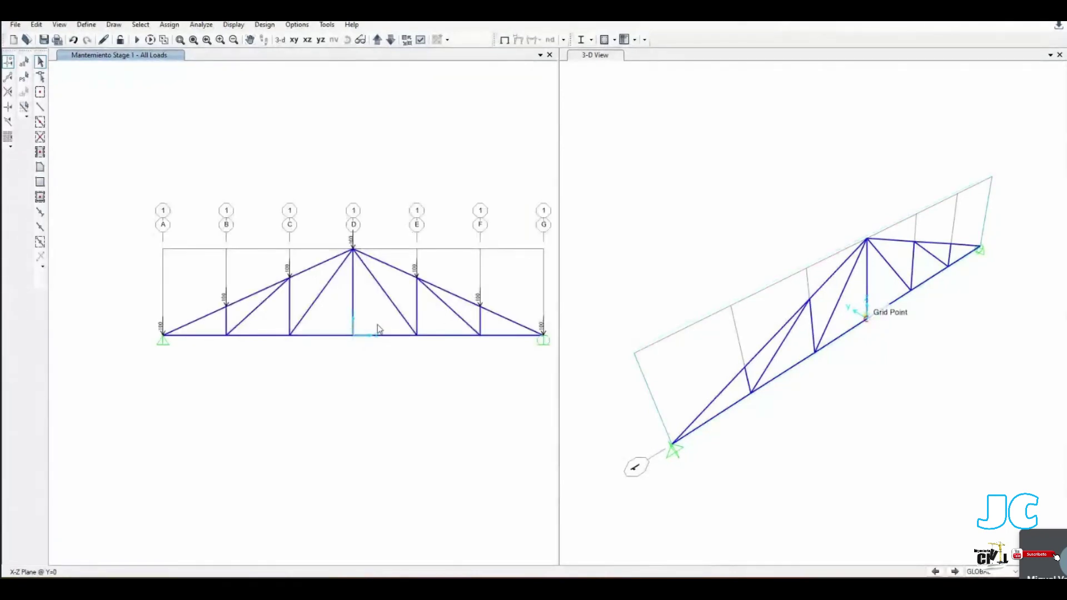
{"action": "scroll", "coordinate": [377, 328], "scroll_direction": "up", "scroll_amount": 5}
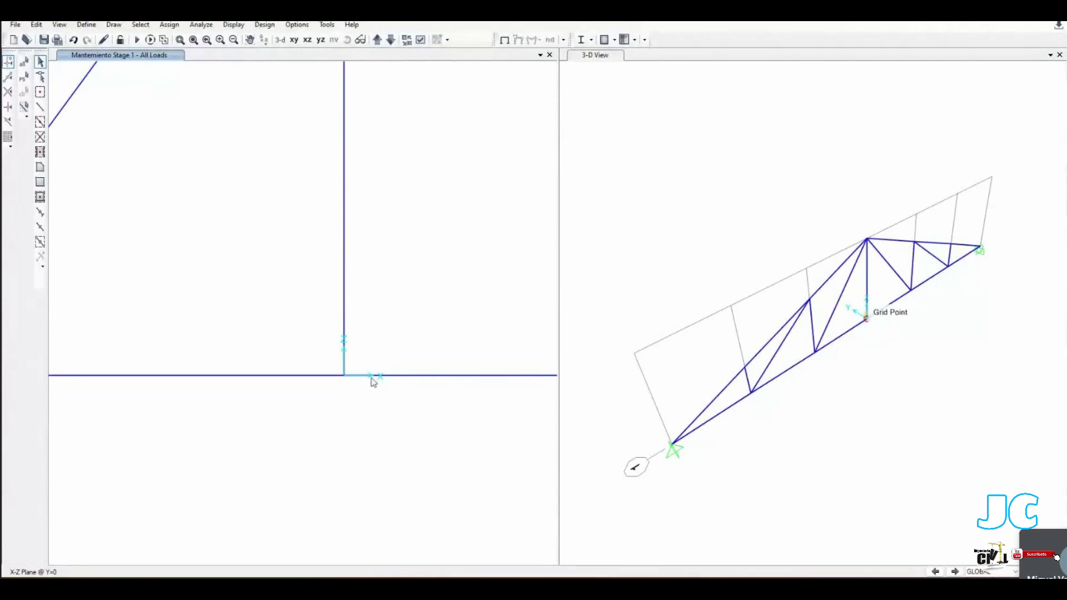
{"action": "scroll", "coordinate": [398, 295], "scroll_direction": "down", "scroll_amount": 2}
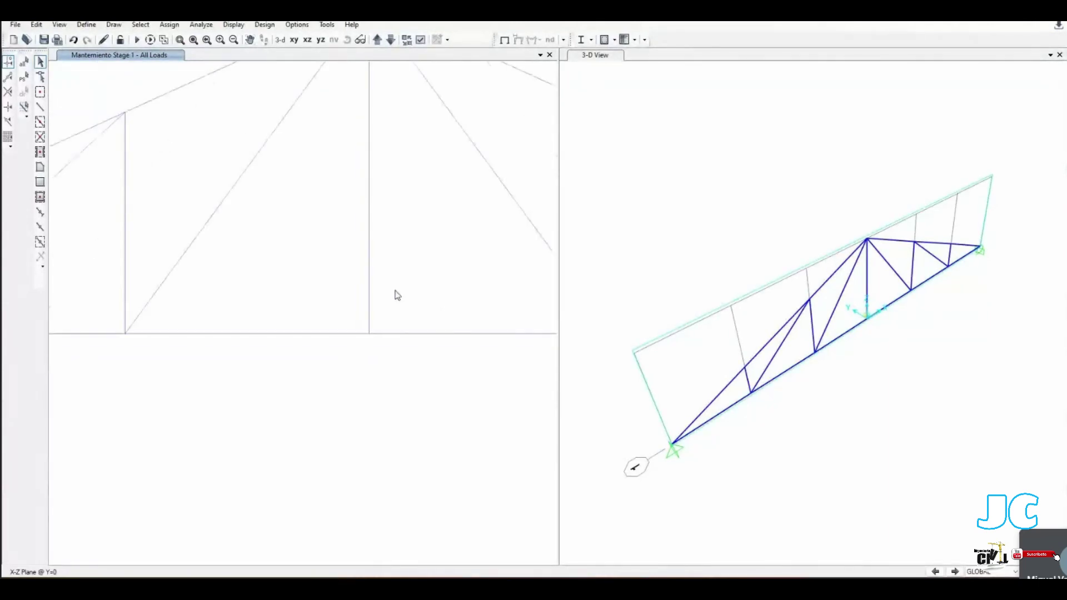
{"action": "left_click", "coordinate": [309, 40]}
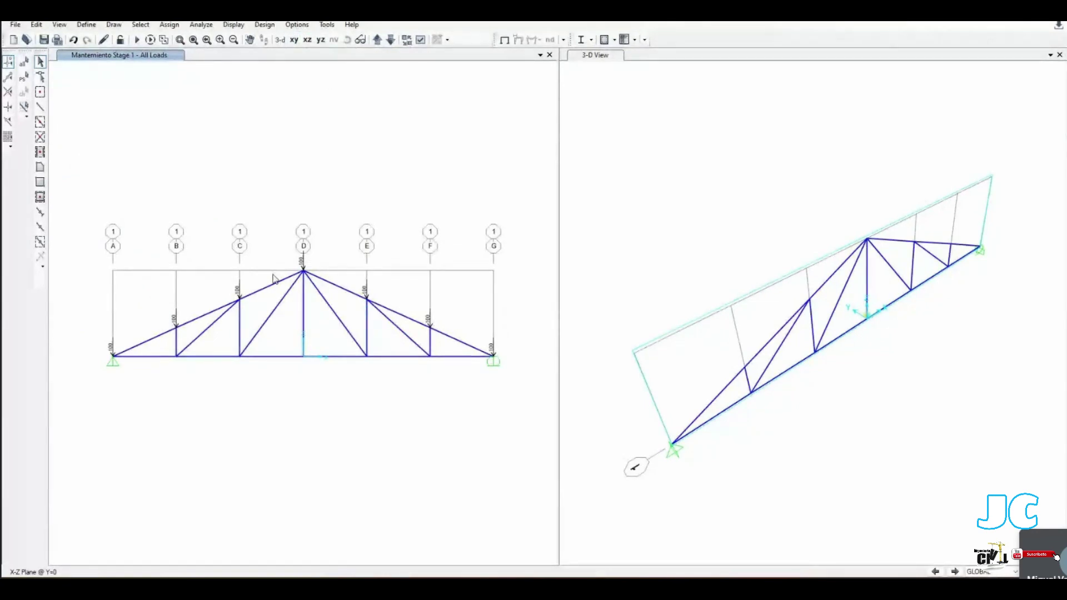
Step: Set the analysis options to Plane Frame in the XZ plane, with only UX, UZ and RY active
{"action": "left_click", "coordinate": [202, 25]}
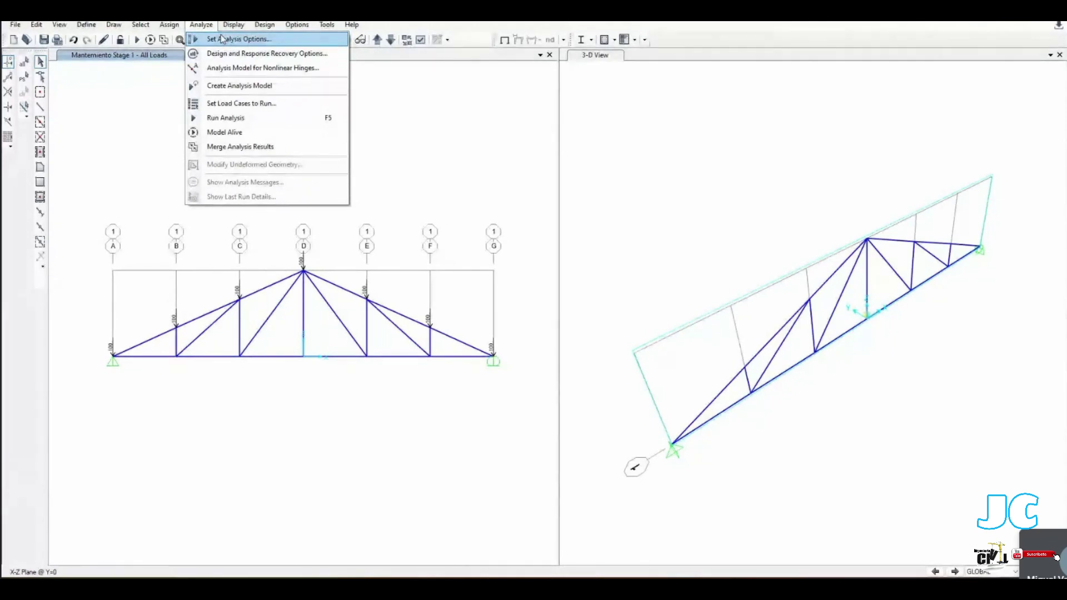
{"action": "left_click", "coordinate": [222, 39]}
{"action": "left_click", "coordinate": [513, 292]}
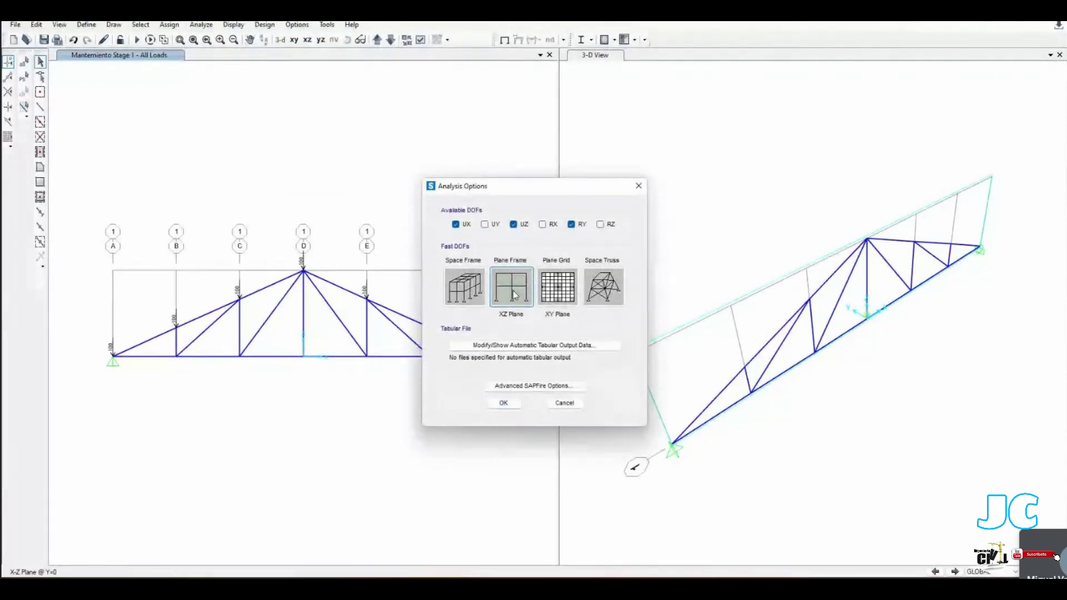
{"action": "left_click", "coordinate": [503, 403]}
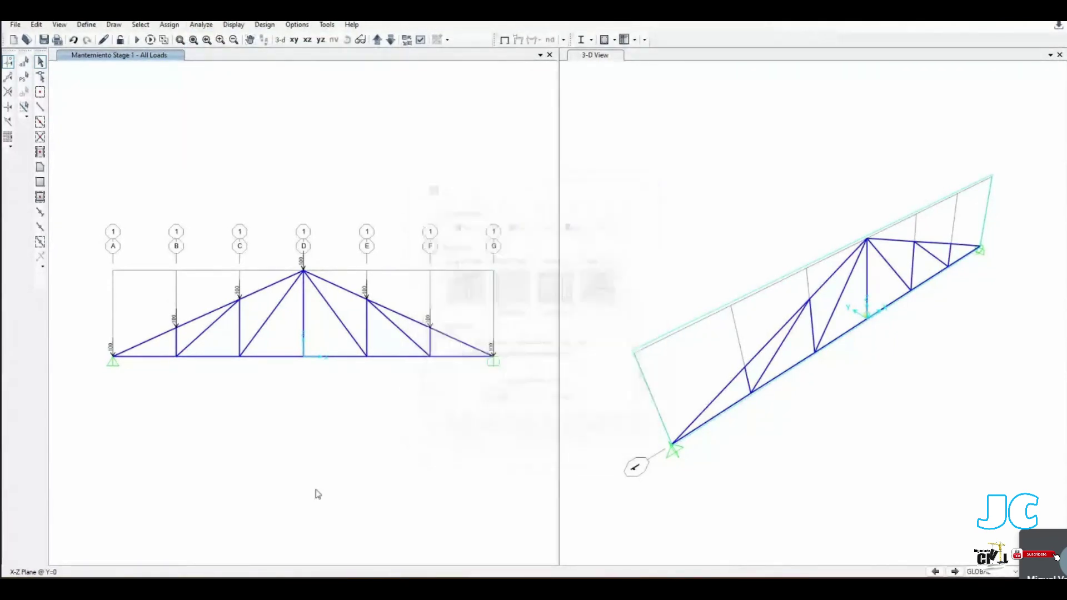
Step: Exclude the MODAL case from the run and start the analysis for the DEAD and Mantemiento load cases
{"action": "left_click", "coordinate": [170, 24]}
{"action": "left_click", "coordinate": [201, 24]}
{"action": "left_click", "coordinate": [201, 25]}
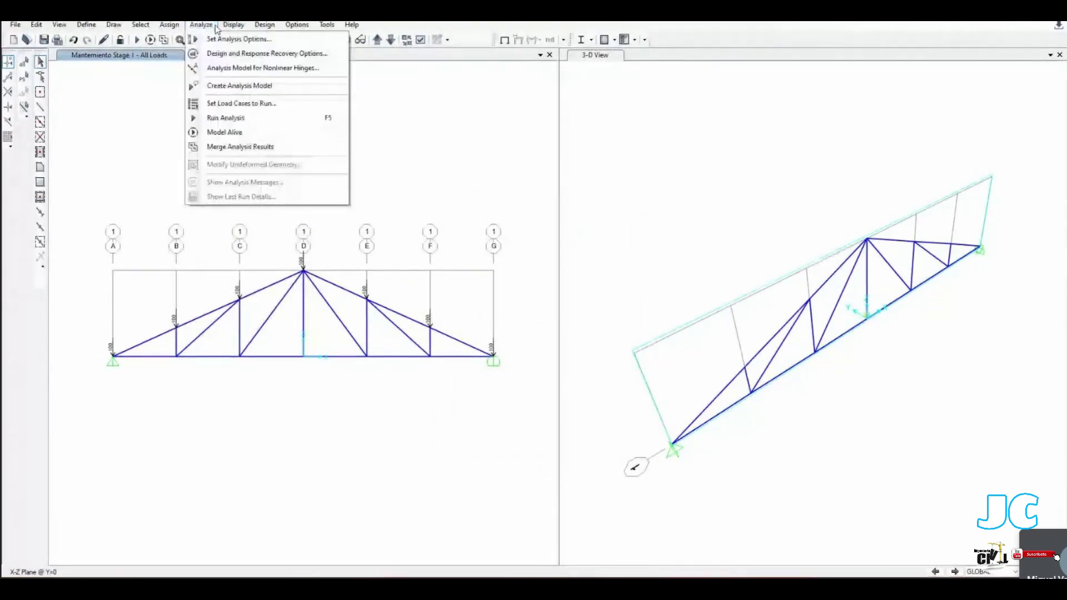
{"action": "left_click", "coordinate": [251, 118]}
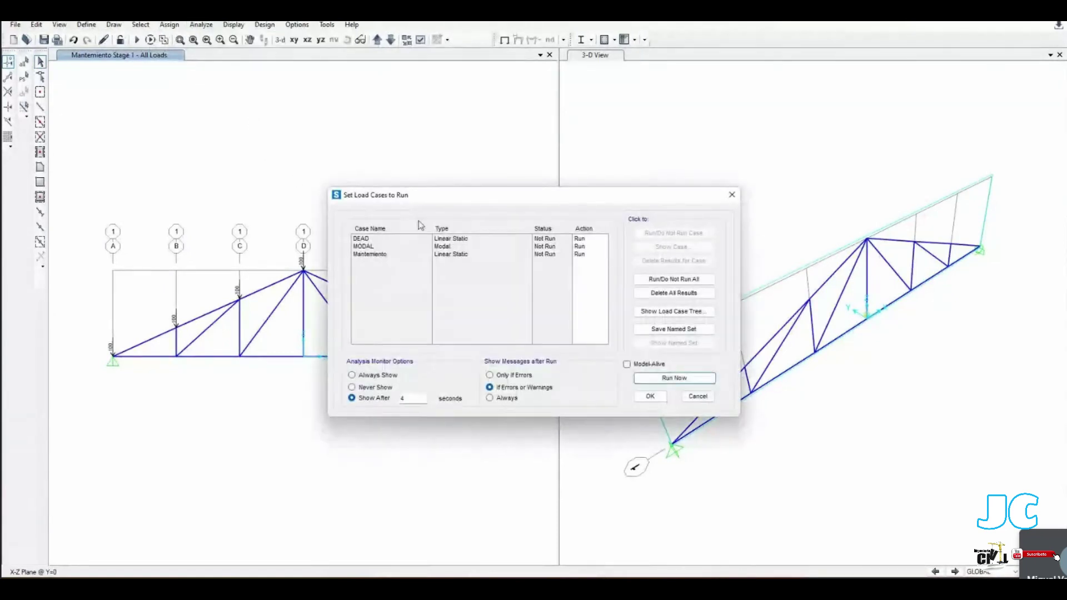
{"action": "left_click", "coordinate": [366, 247]}
{"action": "left_click", "coordinate": [678, 232]}
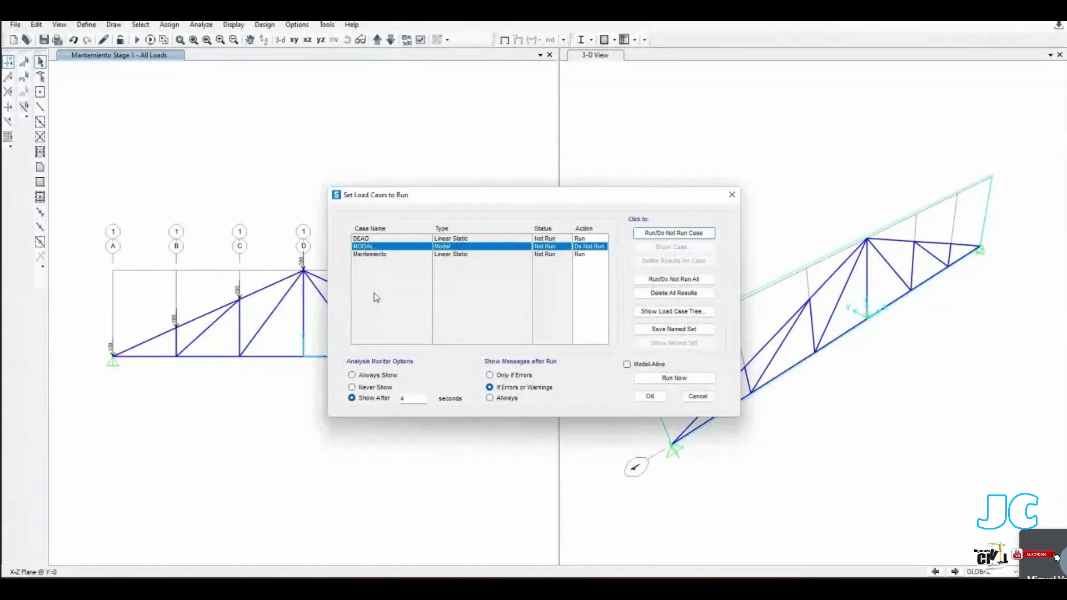
{"action": "left_click", "coordinate": [581, 254]}
{"action": "left_click", "coordinate": [583, 239]}
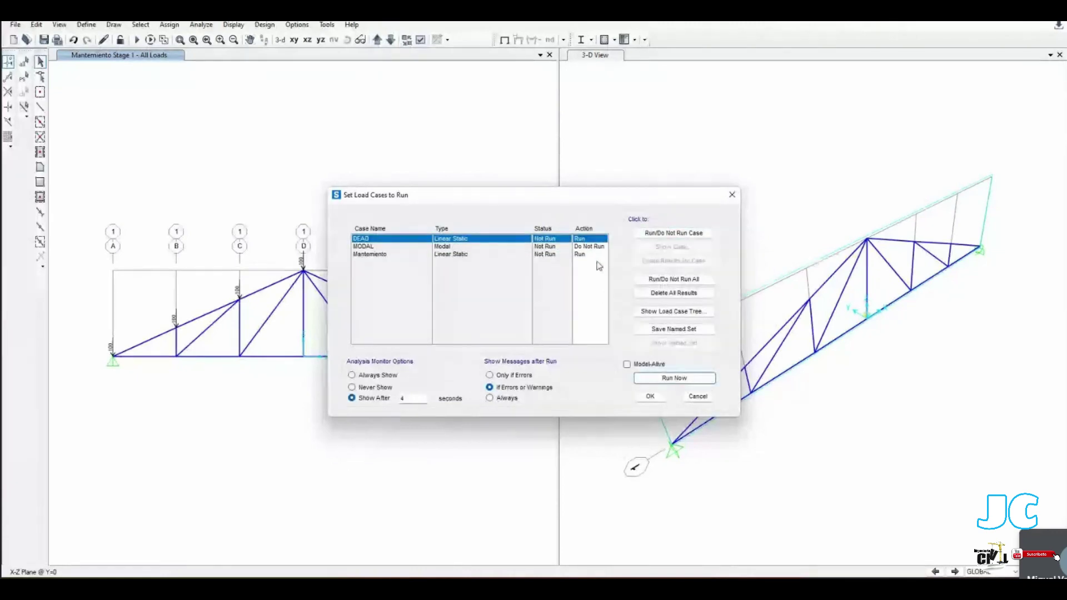
{"action": "left_click", "coordinate": [674, 378]}
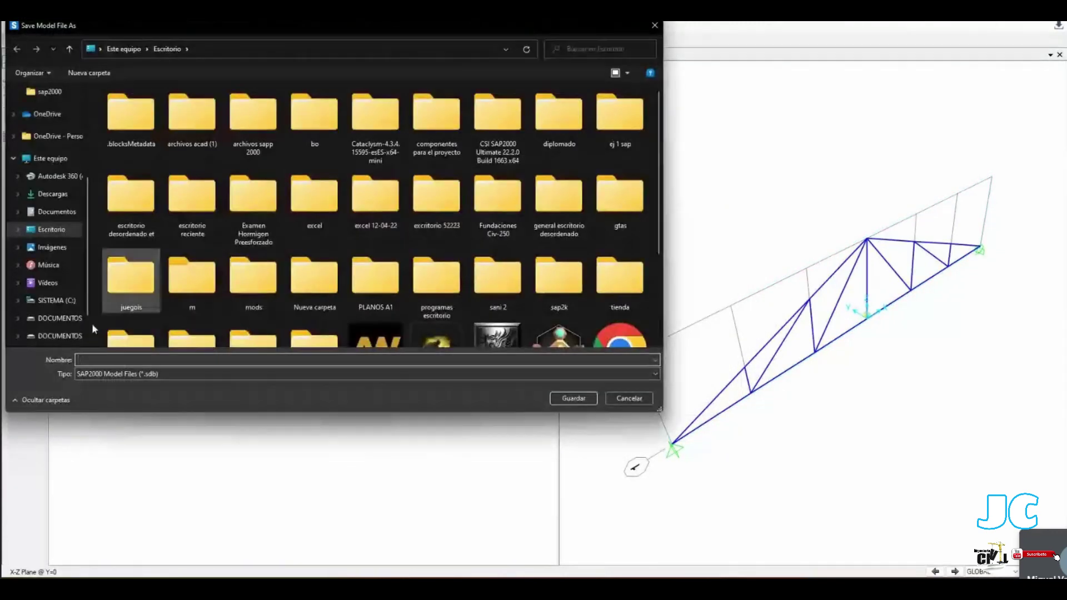
Step: Create a folder named "ej 3" inside the desktop's sap2k folder and open it as the save location
{"action": "type", "text": "sa"}
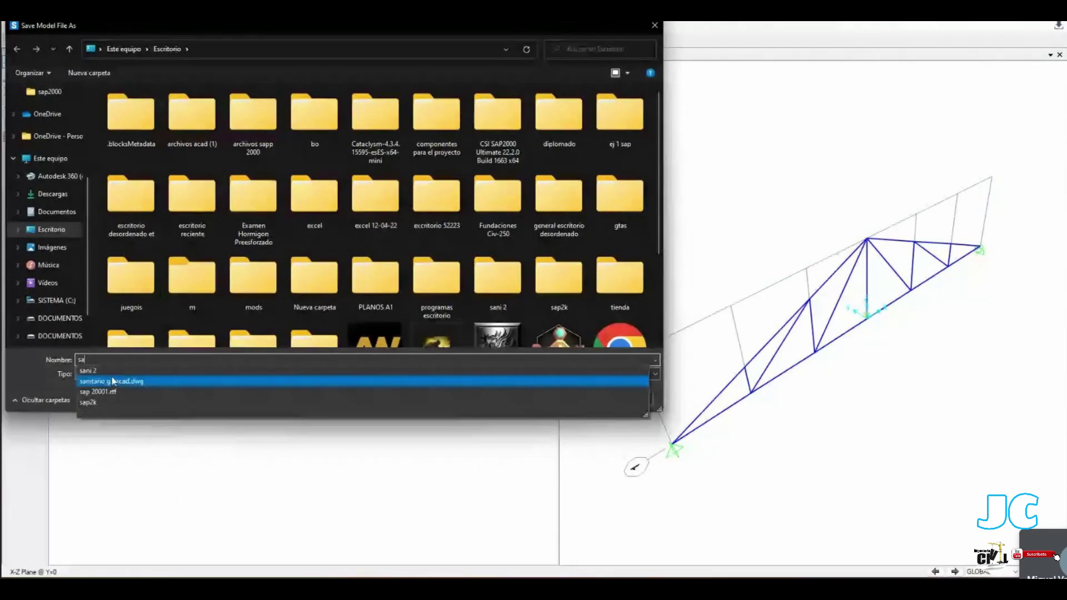
{"action": "left_click", "coordinate": [102, 400]}
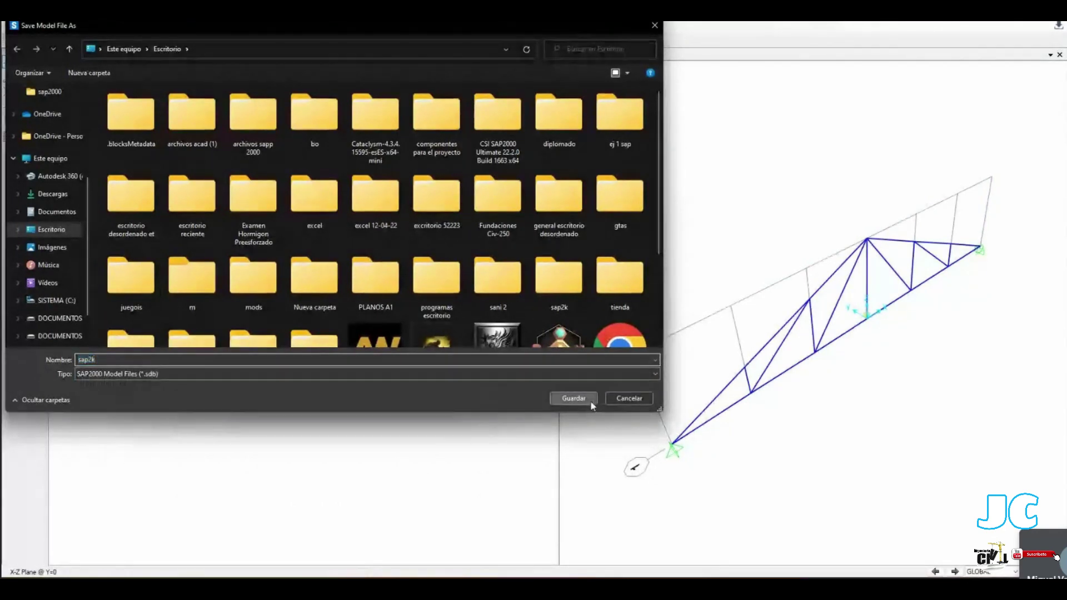
{"action": "left_click", "coordinate": [588, 398]}
{"action": "right_click", "coordinate": [194, 231]}
{"action": "mouse_move", "coordinate": [234, 289]}
{"action": "left_click", "coordinate": [339, 289]}
{"action": "type", "text": "ej"}
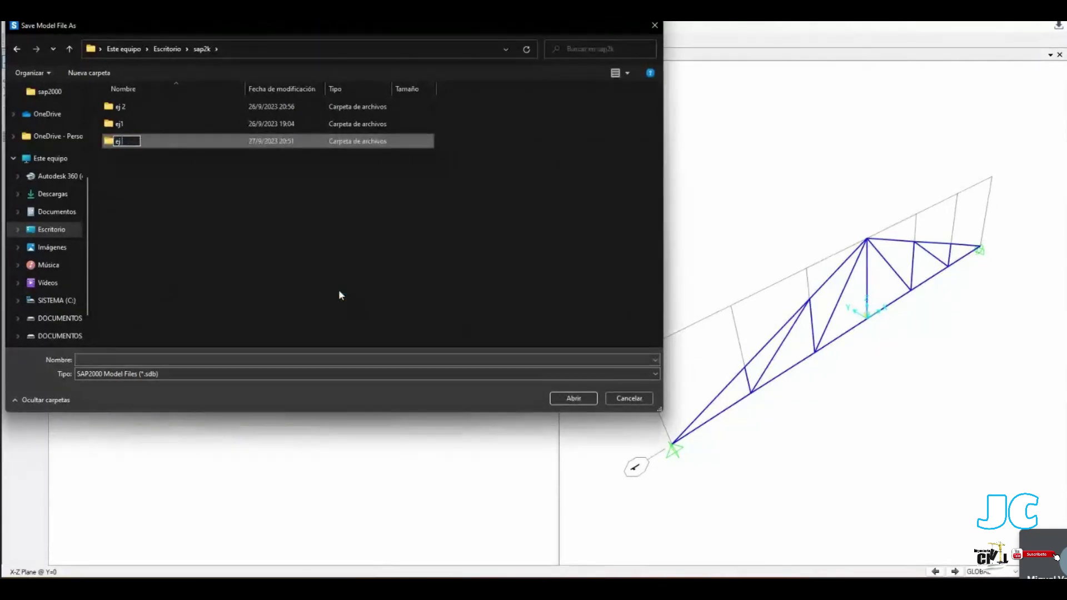
{"action": "type", "text": " 3"}
{"action": "left_click", "coordinate": [185, 161]}
{"action": "double_click", "coordinate": [133, 141]}
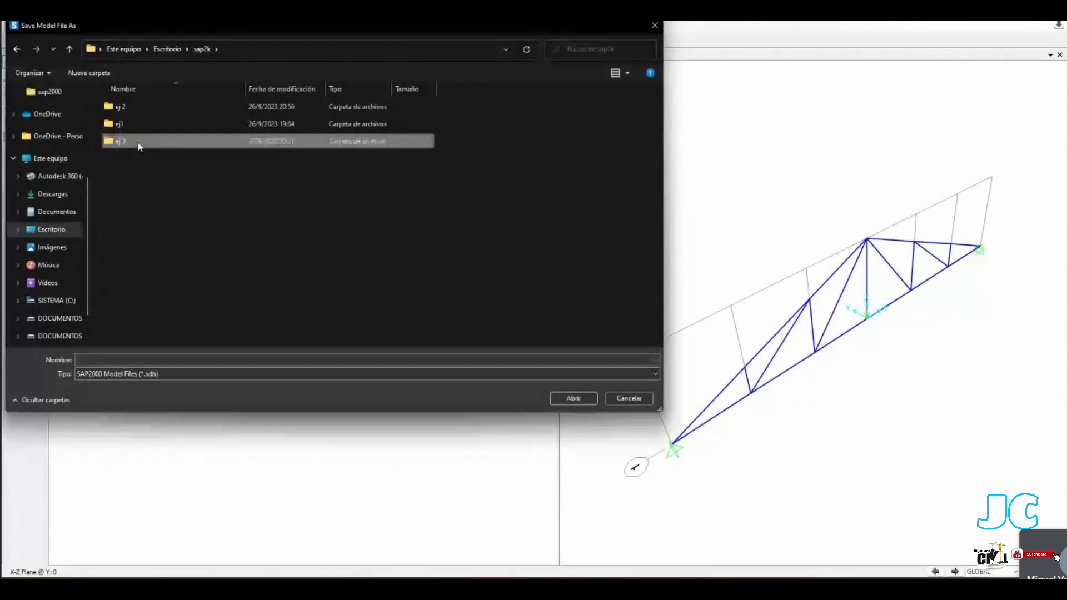
Step: Save the model file as "ej 3" in the new folder so the analysis can proceed
{"action": "left_click", "coordinate": [101, 360]}
{"action": "type", "text": "ej 3"}
{"action": "left_click", "coordinate": [572, 399]}
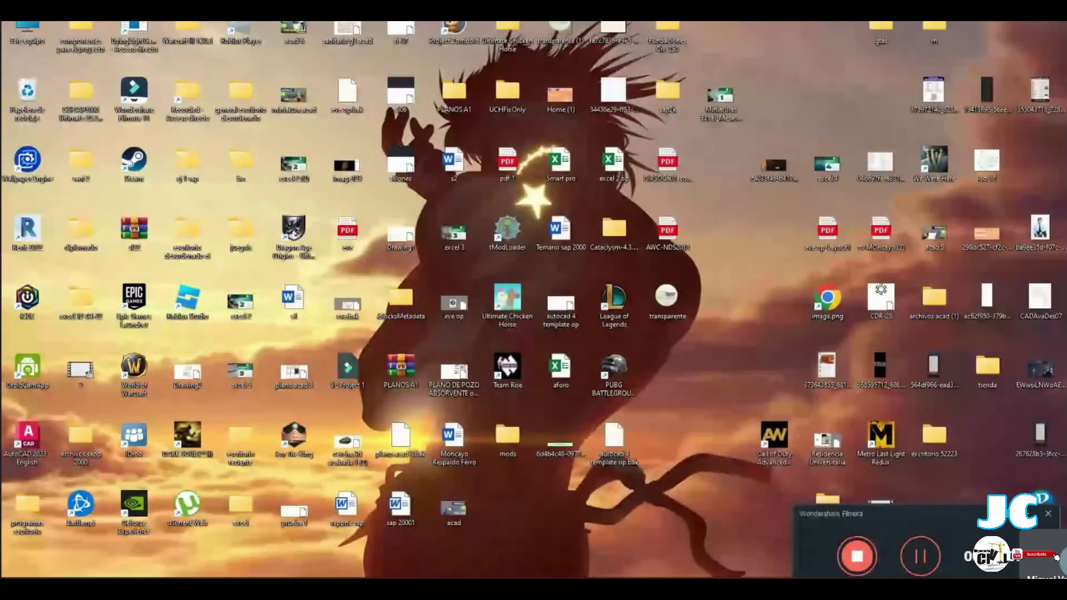
{"action": "key", "text": "super+s"}
{"action": "type", "text": "sap2"}
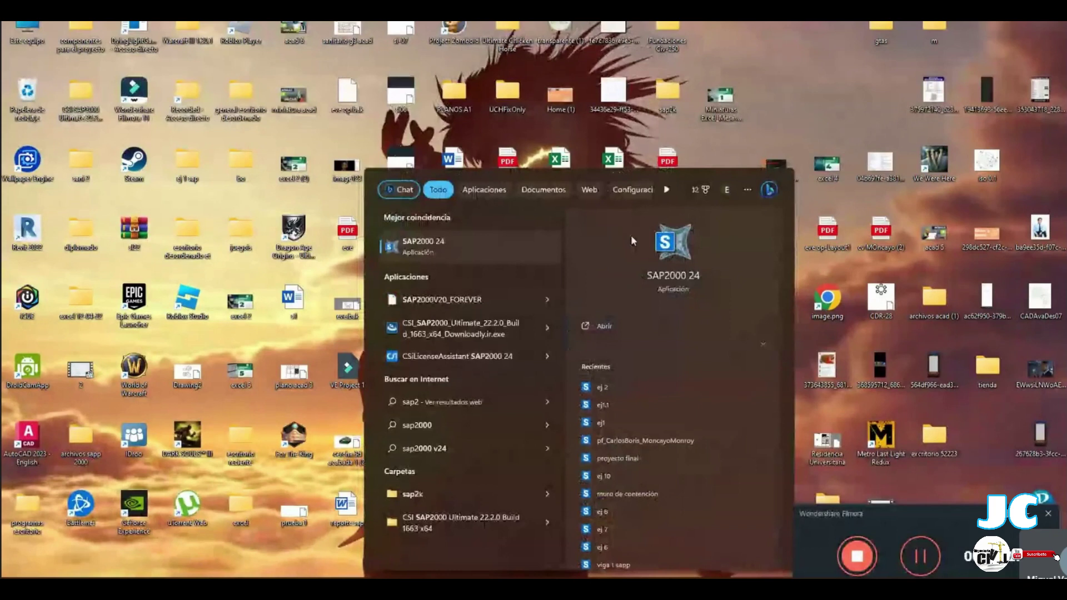
{"action": "left_click", "coordinate": [789, 92]}
Step: Open the desktop's sap2k folder in File Explorer and examine the model and analysis files in ej 2, ej1 and ej 3
{"action": "double_click", "coordinate": [668, 94]}
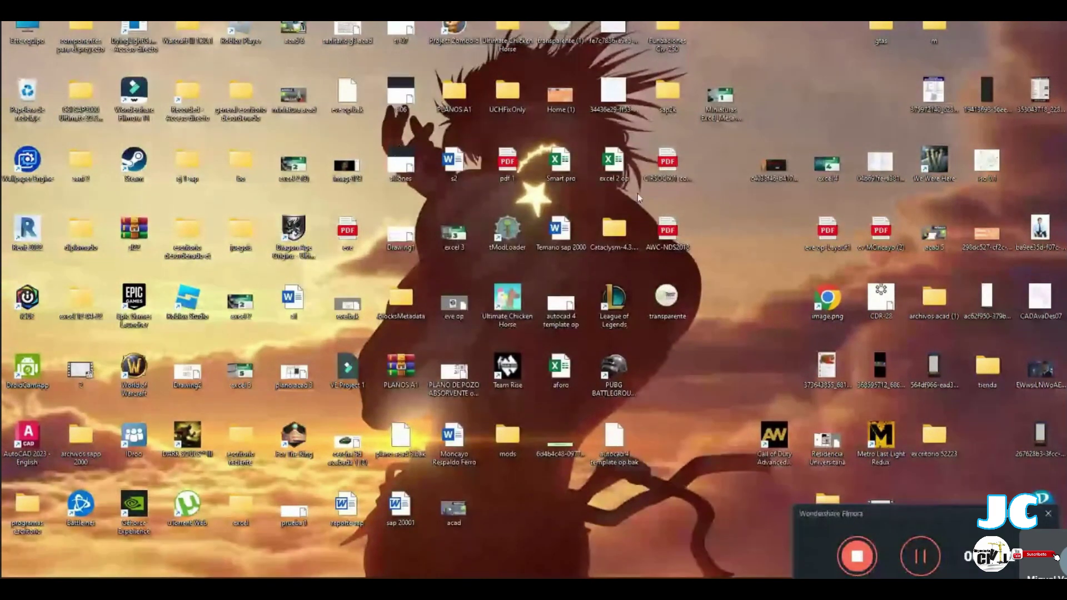
{"action": "double_click", "coordinate": [330, 187]}
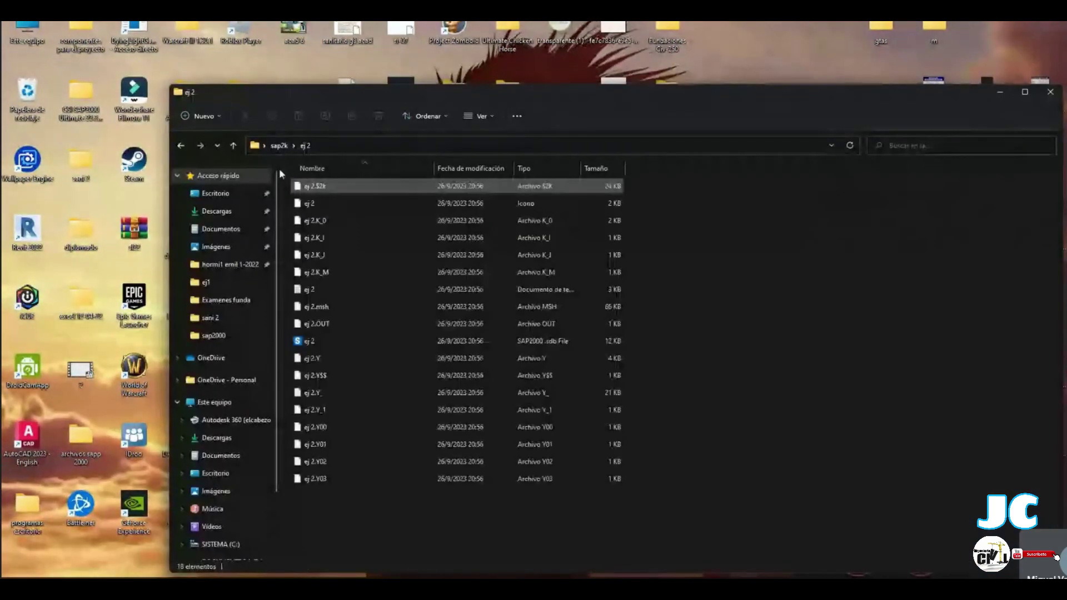
{"action": "left_click", "coordinate": [179, 145]}
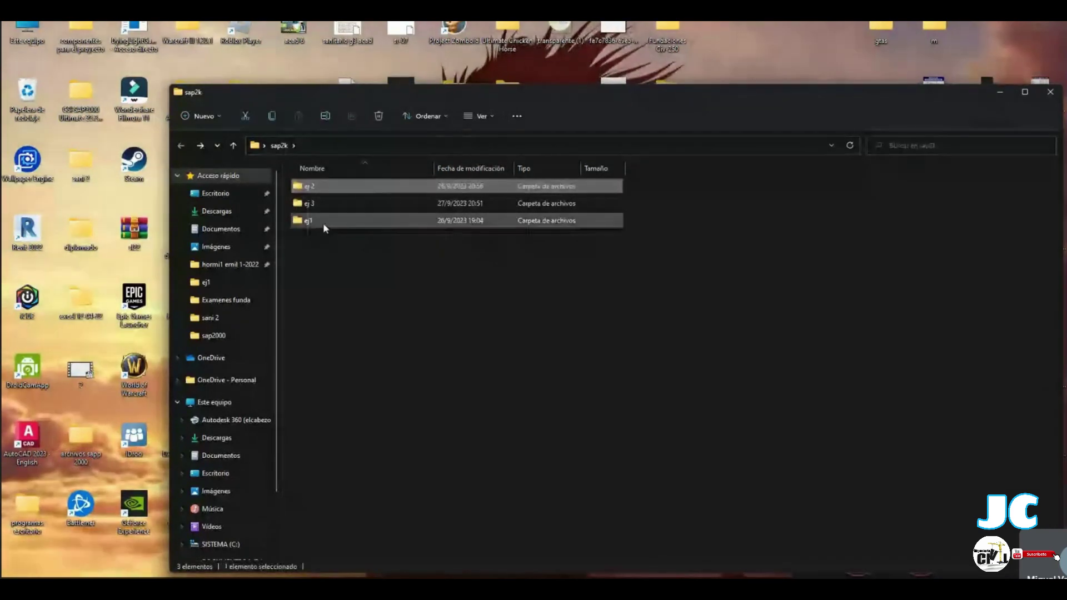
{"action": "double_click", "coordinate": [322, 222]}
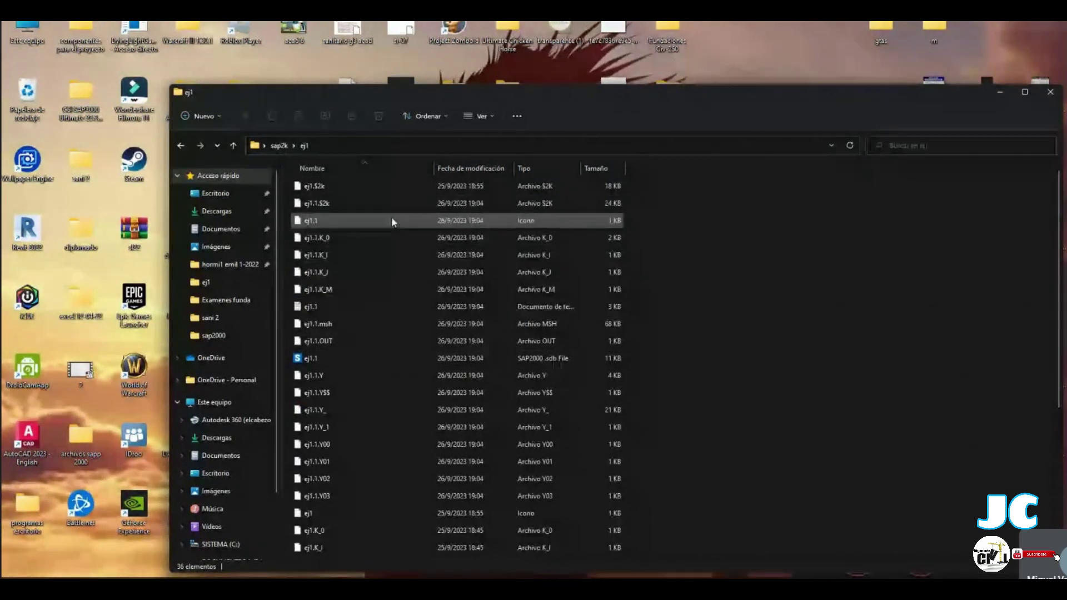
{"action": "scroll", "coordinate": [348, 280], "scroll_direction": "down", "scroll_amount": 5}
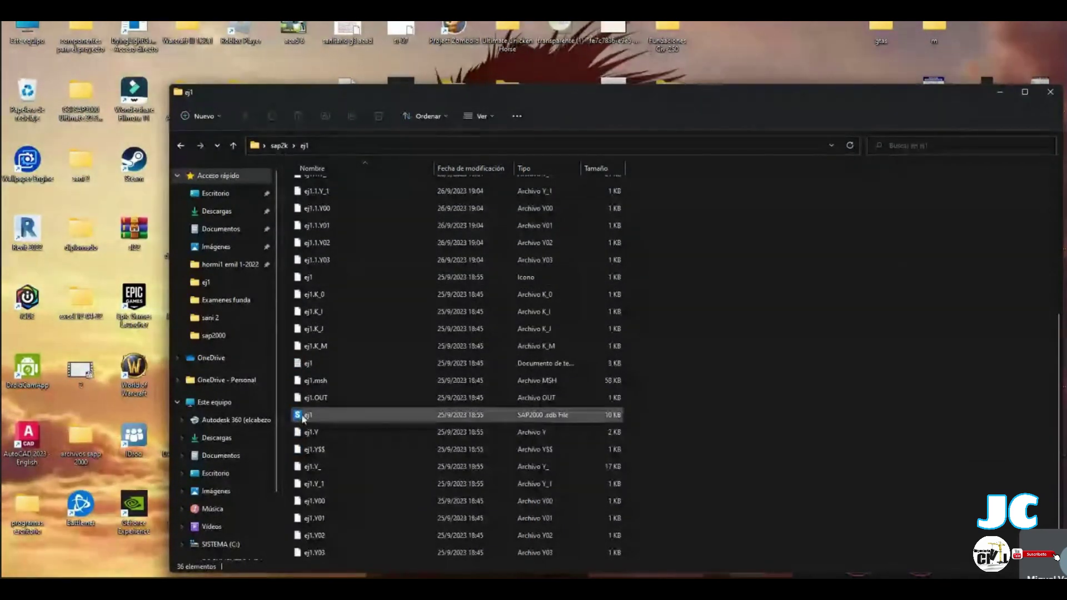
{"action": "left_click", "coordinate": [179, 146]}
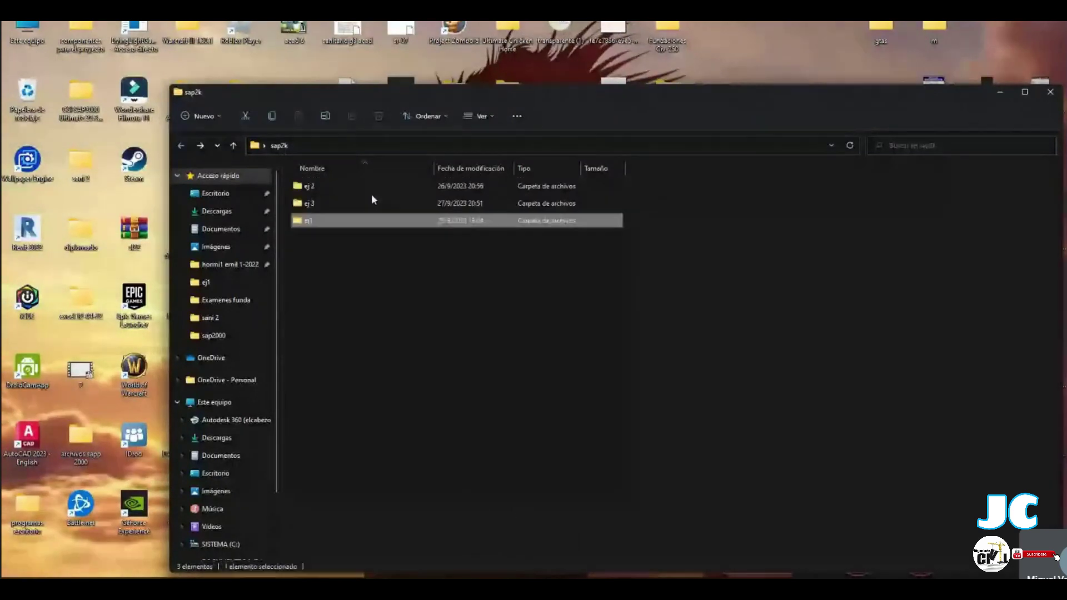
{"action": "double_click", "coordinate": [336, 204]}
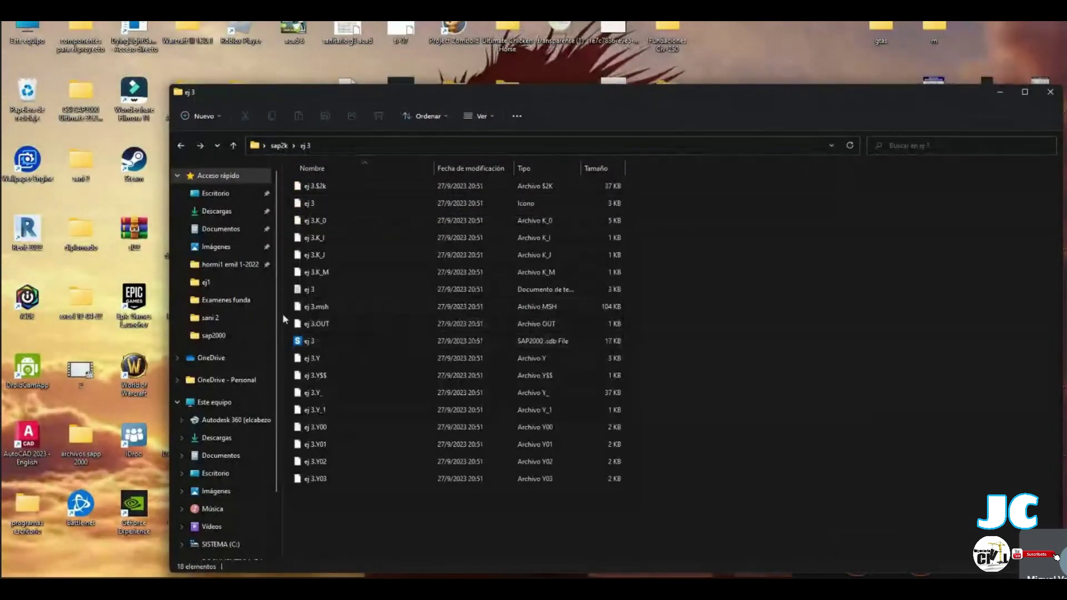
{"action": "left_click", "coordinate": [180, 145]}
{"action": "double_click", "coordinate": [310, 186]}
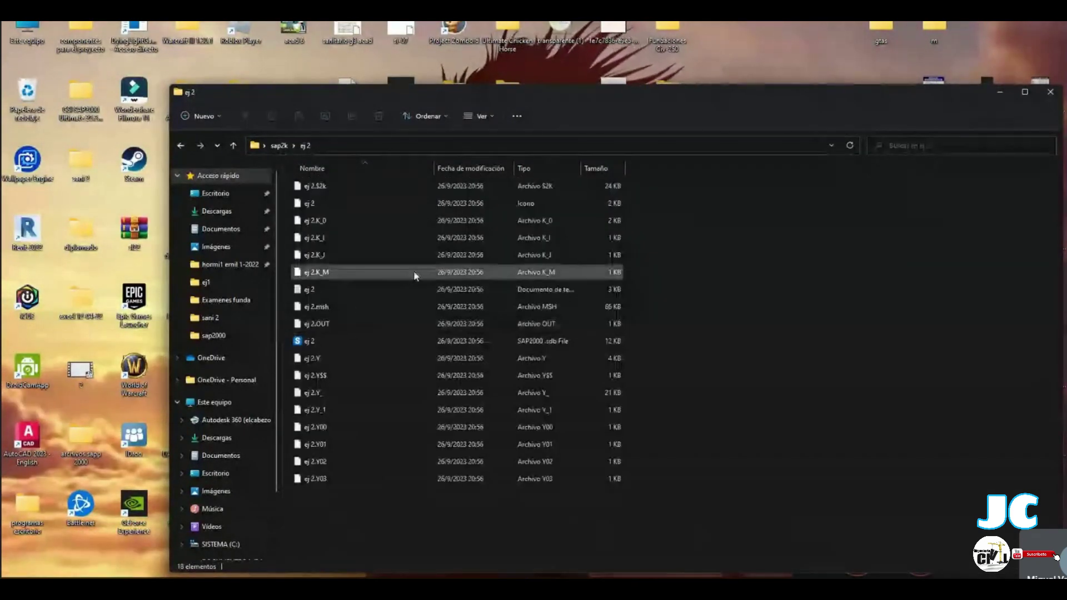
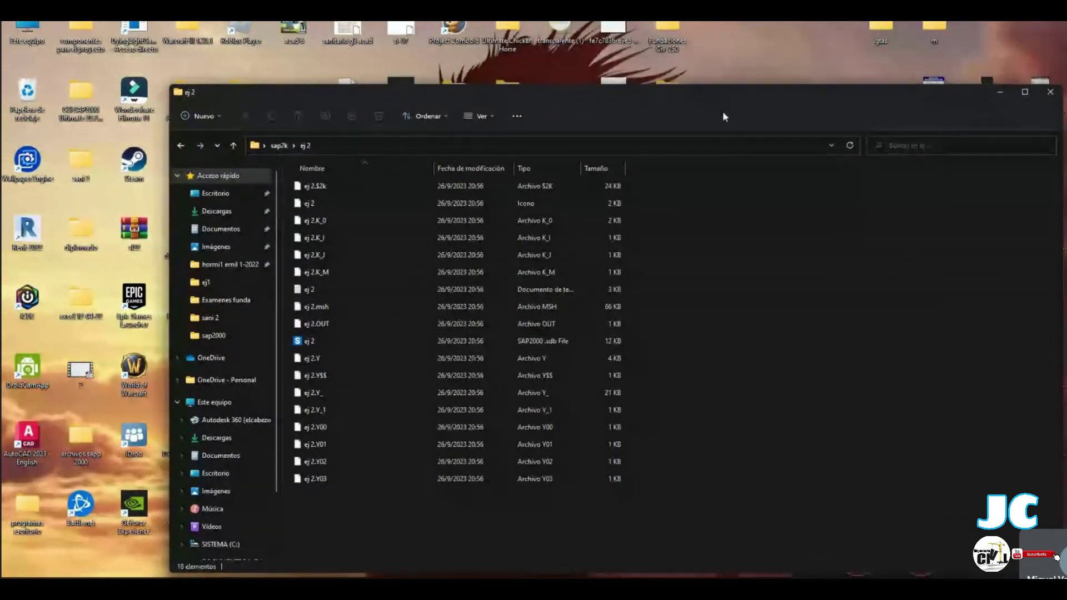
{"action": "left_click", "coordinate": [180, 146]}
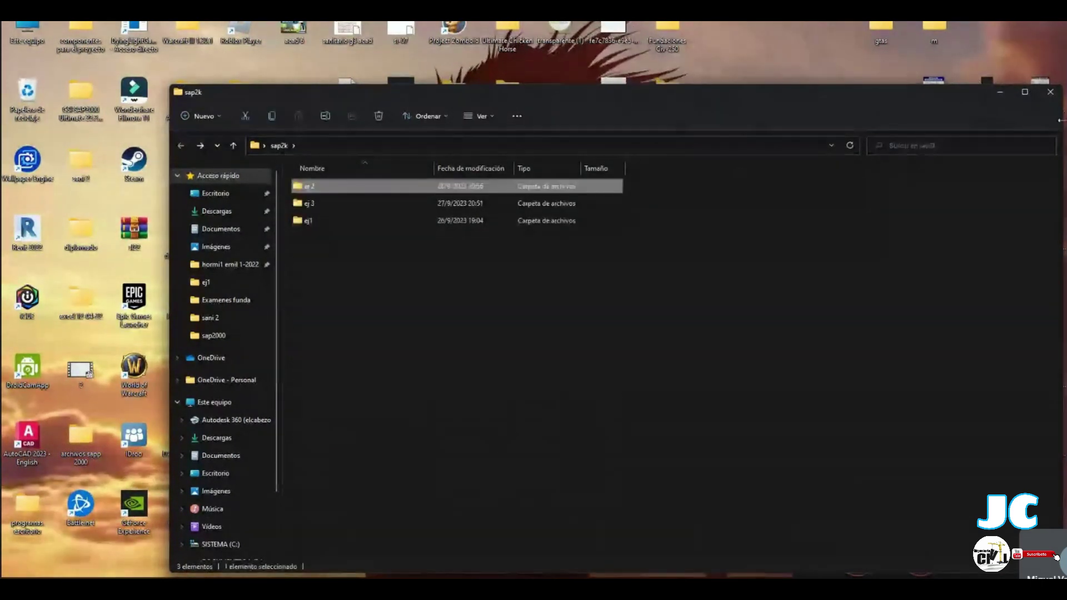
{"action": "left_click", "coordinate": [1050, 92]}
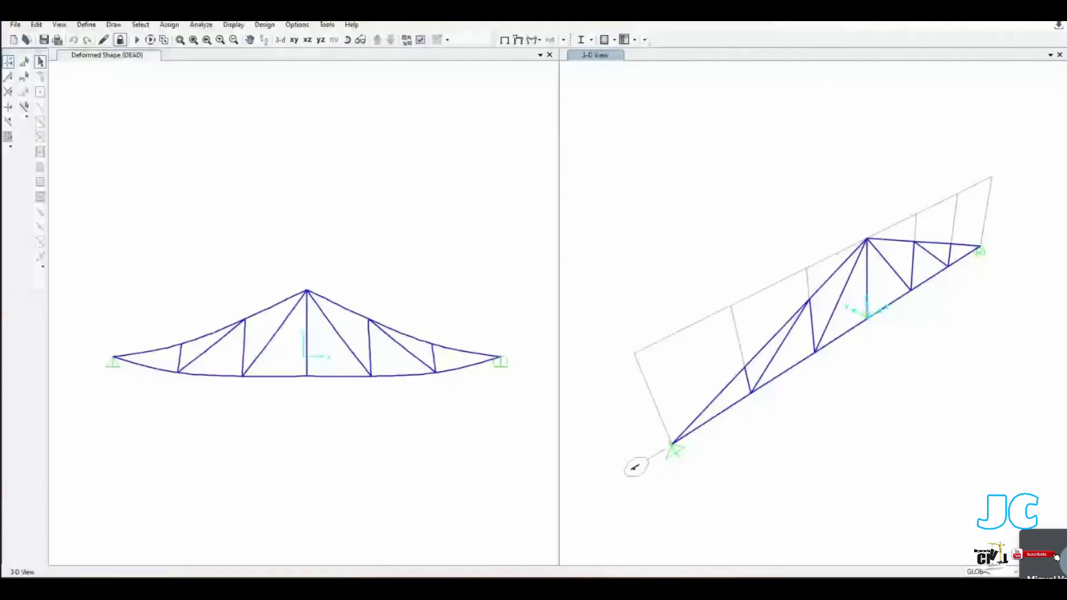
Step: Animate the truss's DEAD deformed shape in the X-Z view and stop the animation
{"action": "left_click", "coordinate": [487, 433]}
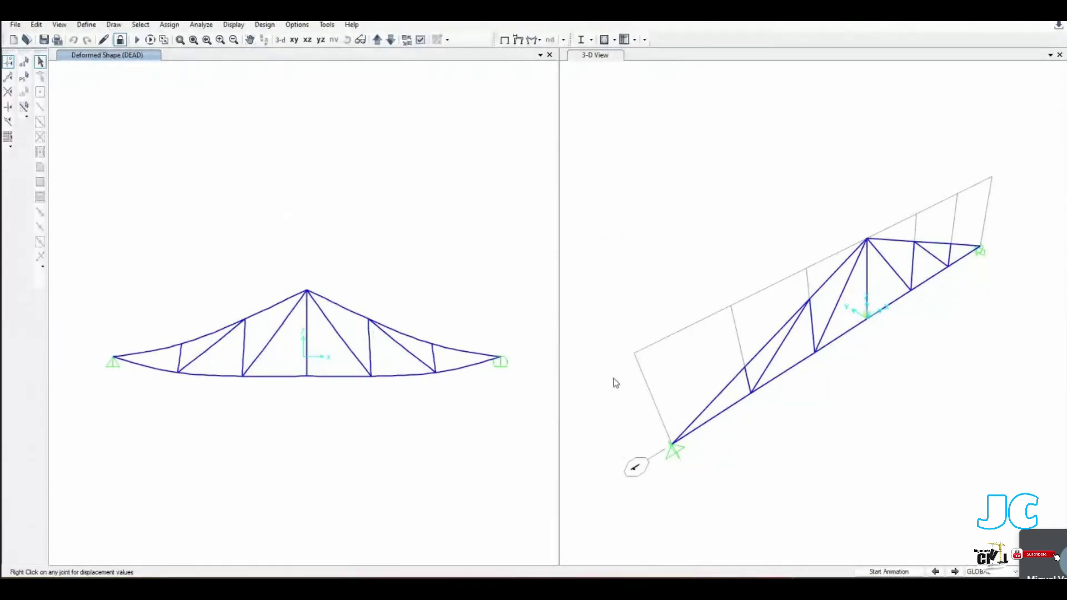
{"action": "left_click", "coordinate": [885, 573]}
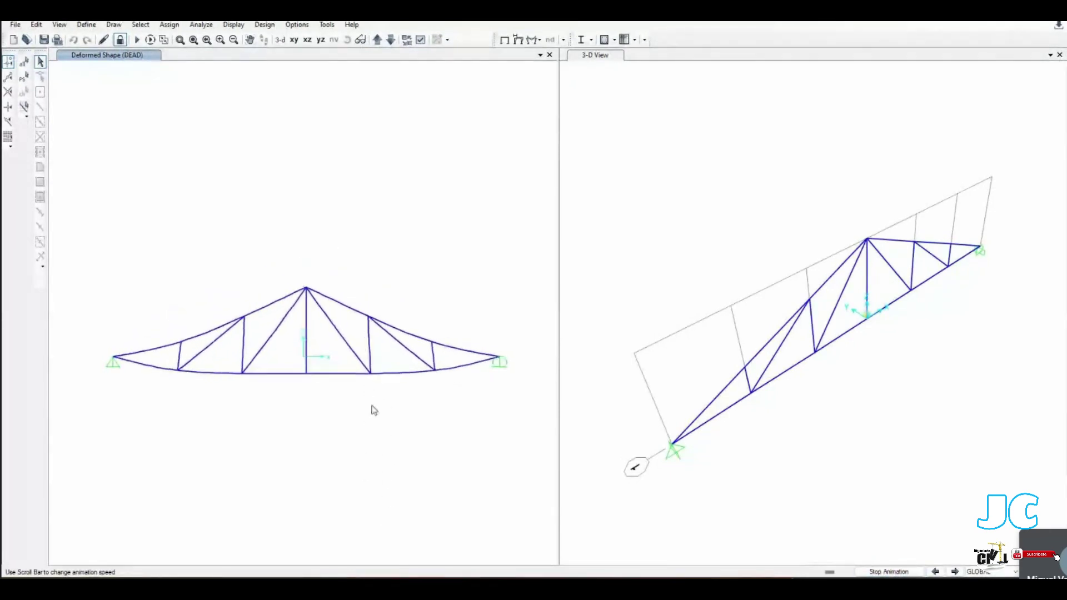
{"action": "left_click", "coordinate": [889, 572]}
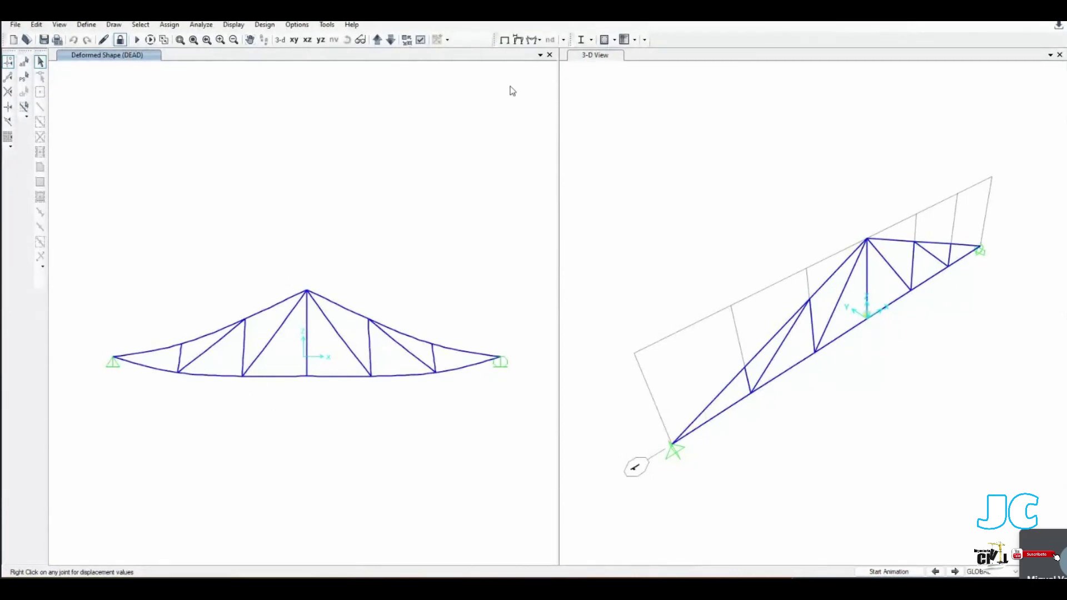
Step: Show the undeformed truss in the X-Z view and redisplay its DEAD deformed shape with automatic scaling
{"action": "left_click", "coordinate": [506, 40]}
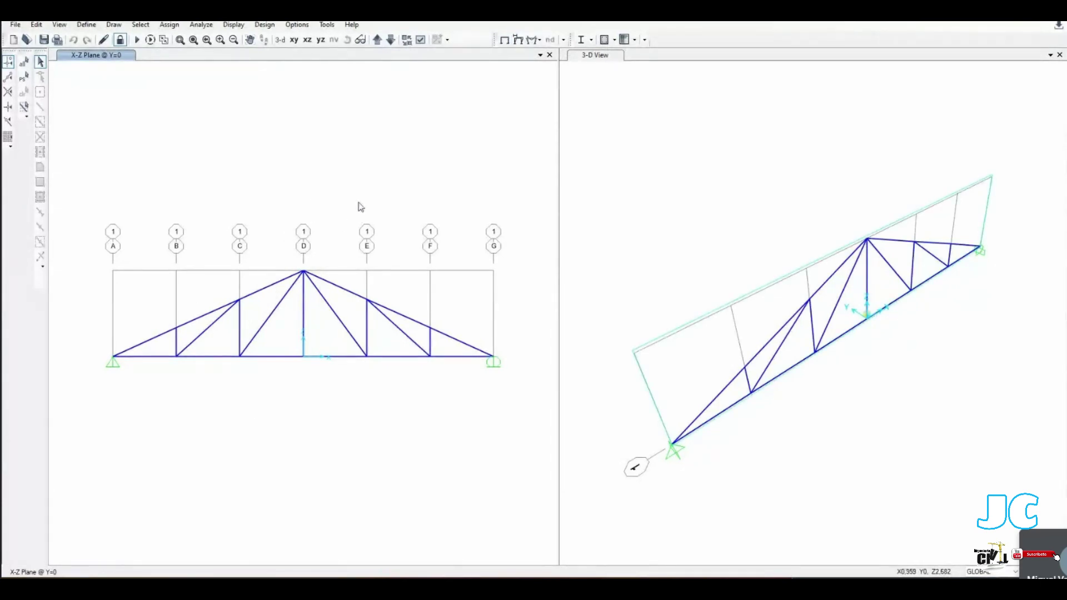
{"action": "left_click", "coordinate": [518, 41]}
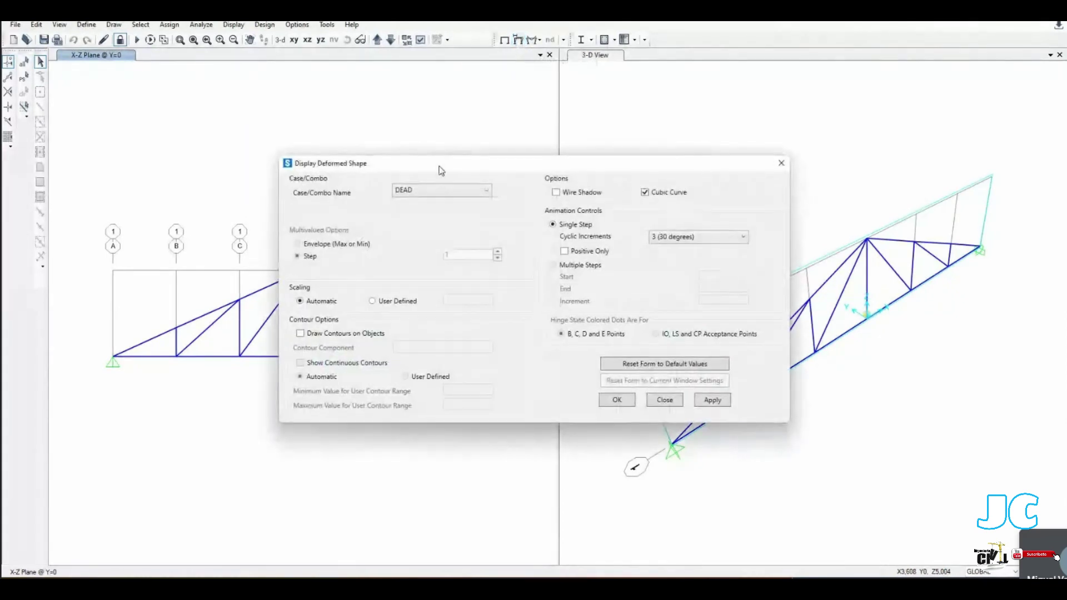
{"action": "left_click_drag", "start_coordinate": [439, 164], "coordinate": [648, 128]}
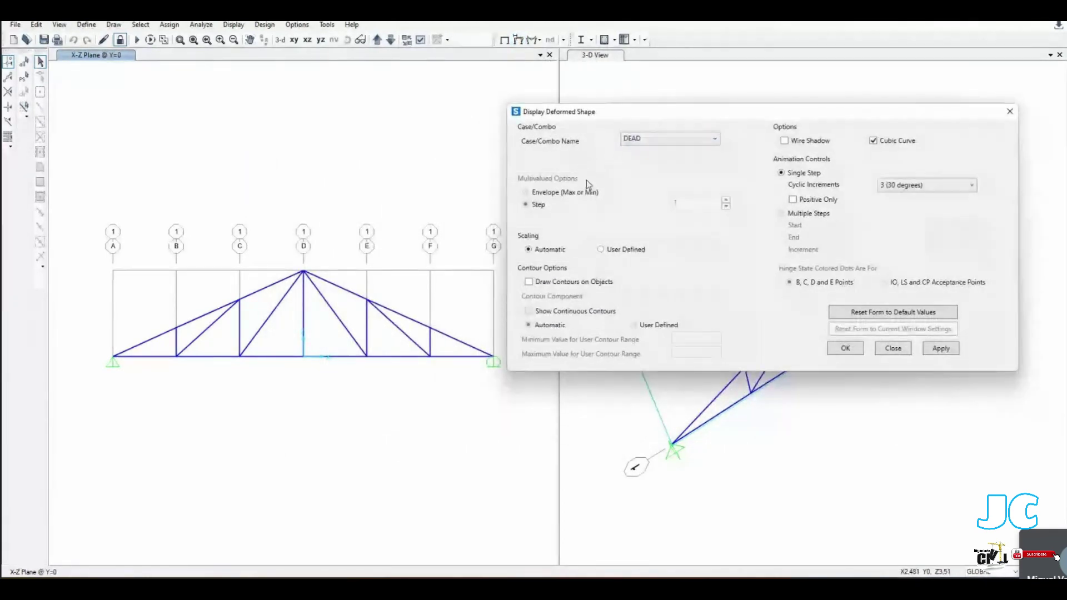
{"action": "left_click", "coordinate": [941, 347]}
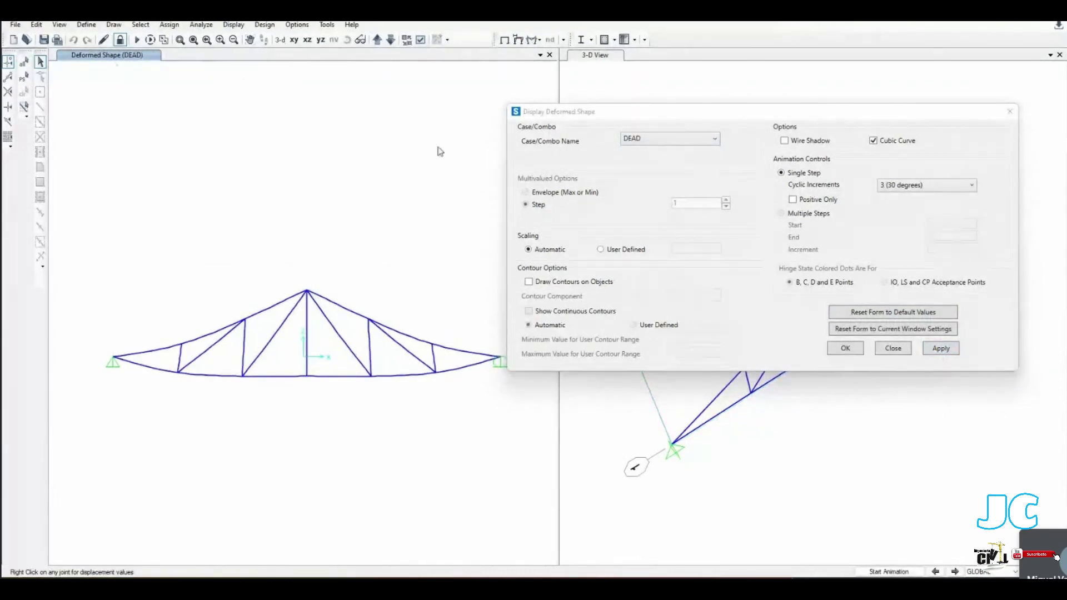
Step: Display the Mantemiento deformed shape of the truss with Ux contours drawn on the objects
{"action": "left_click", "coordinate": [670, 138]}
{"action": "left_click", "coordinate": [654, 159]}
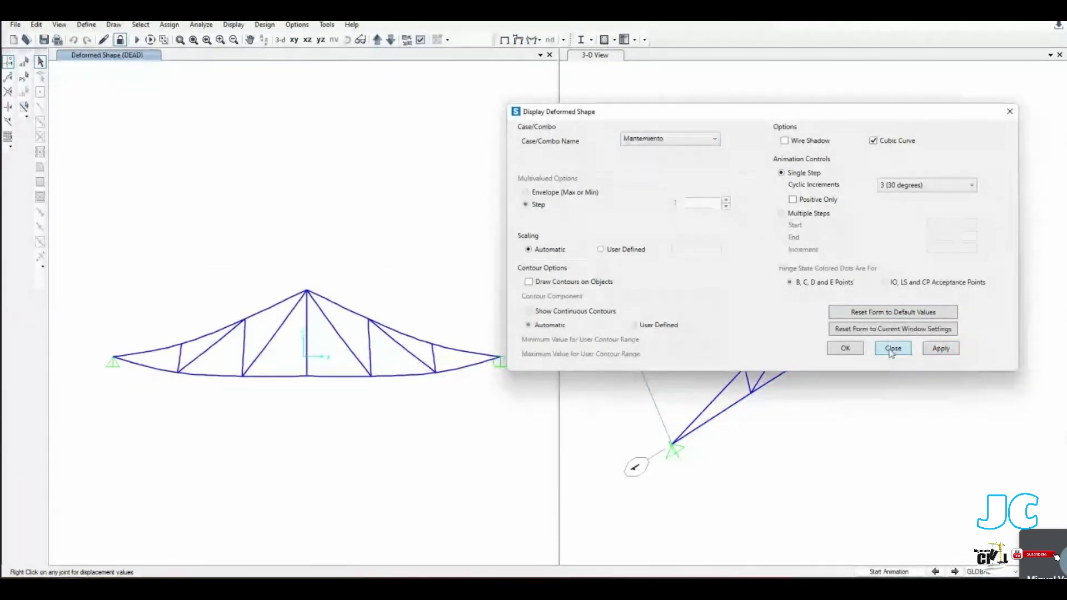
{"action": "left_click", "coordinate": [940, 348]}
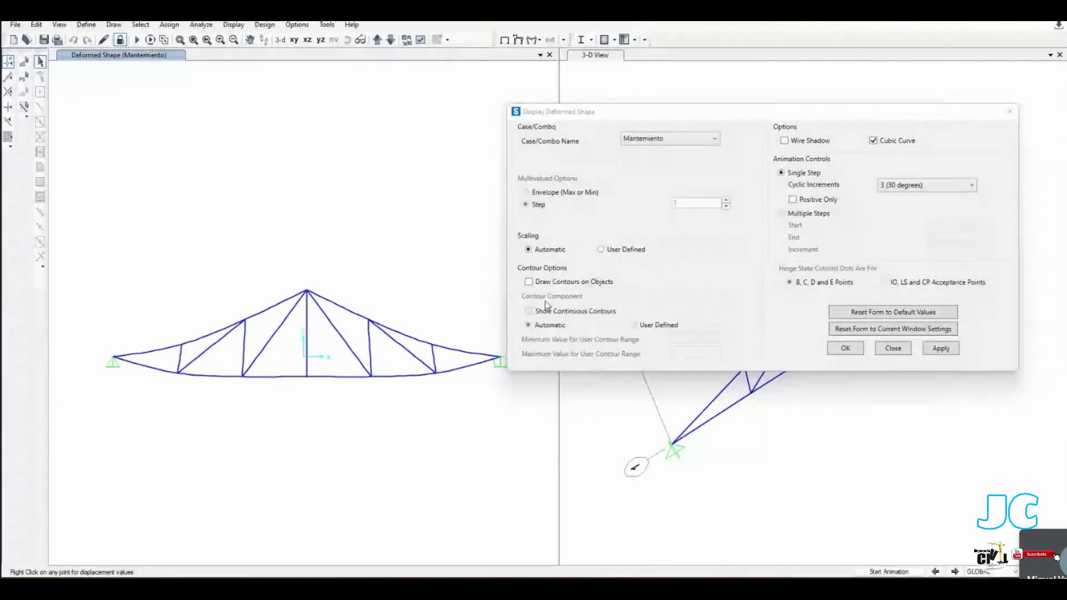
{"action": "left_click", "coordinate": [548, 282]}
{"action": "left_click", "coordinate": [951, 349]}
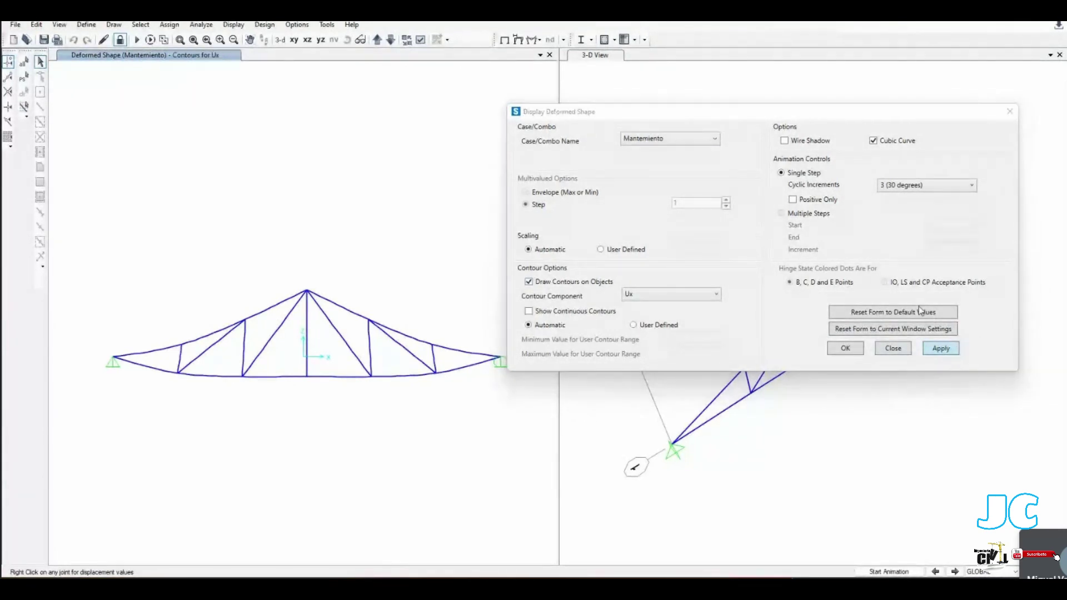
{"action": "left_click_drag", "start_coordinate": [670, 112], "coordinate": [774, 92]}
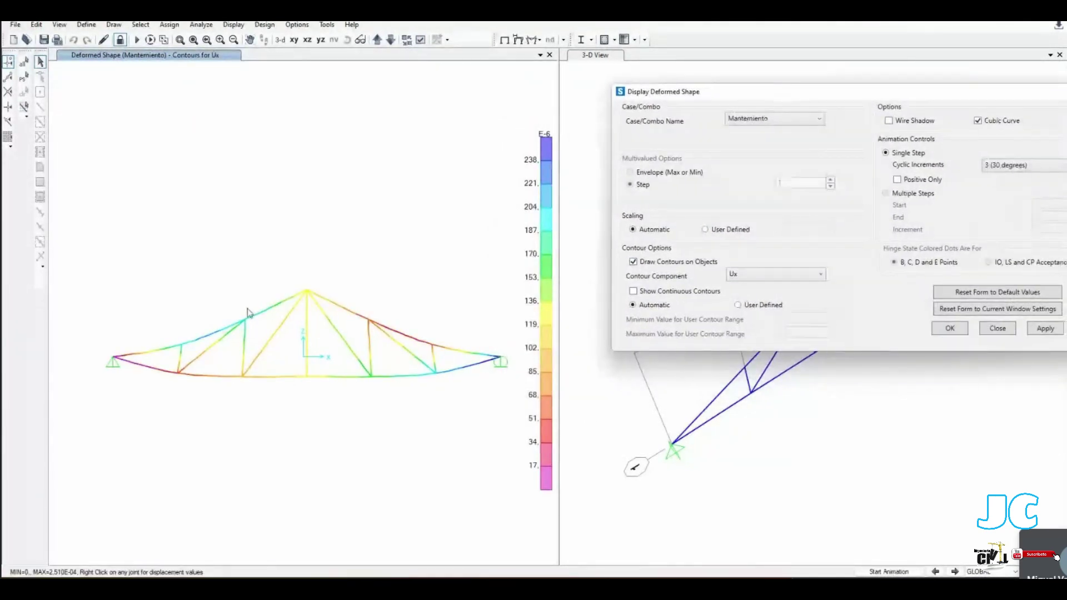
Step: Change the contoured Ux deformed shape to the DEAD load case
{"action": "left_click", "coordinate": [760, 118]}
{"action": "left_click", "coordinate": [759, 131]}
{"action": "left_click", "coordinate": [1041, 333]}
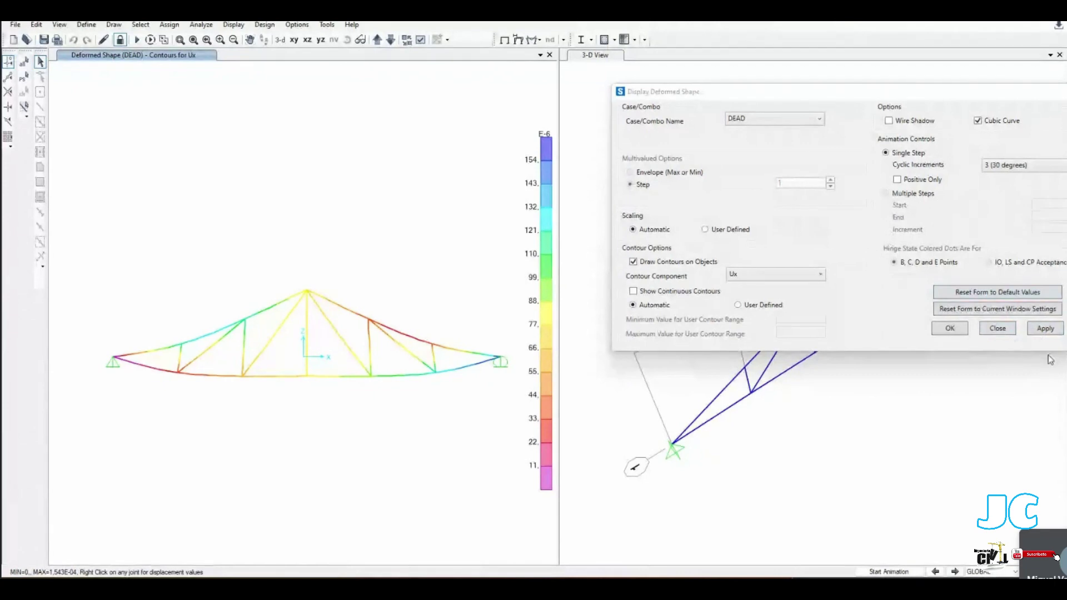
{"action": "left_click_drag", "start_coordinate": [860, 93], "coordinate": [736, 129]}
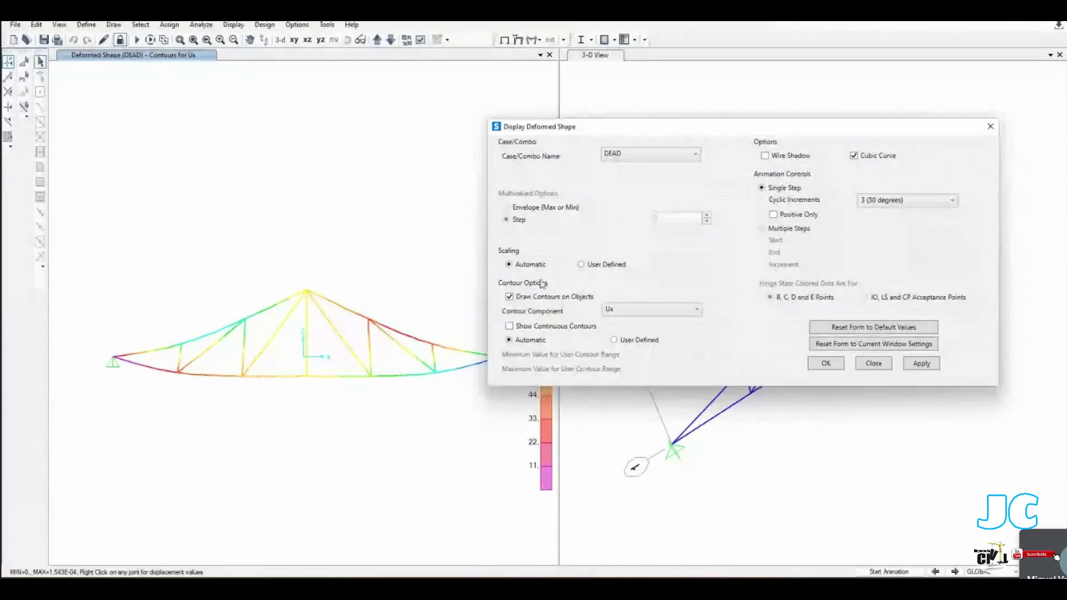
Step: Remove the object contours from the DEAD deformed shape and return the X-Z view to the undeformed truss
{"action": "left_click", "coordinate": [510, 296]}
{"action": "left_click", "coordinate": [914, 372]}
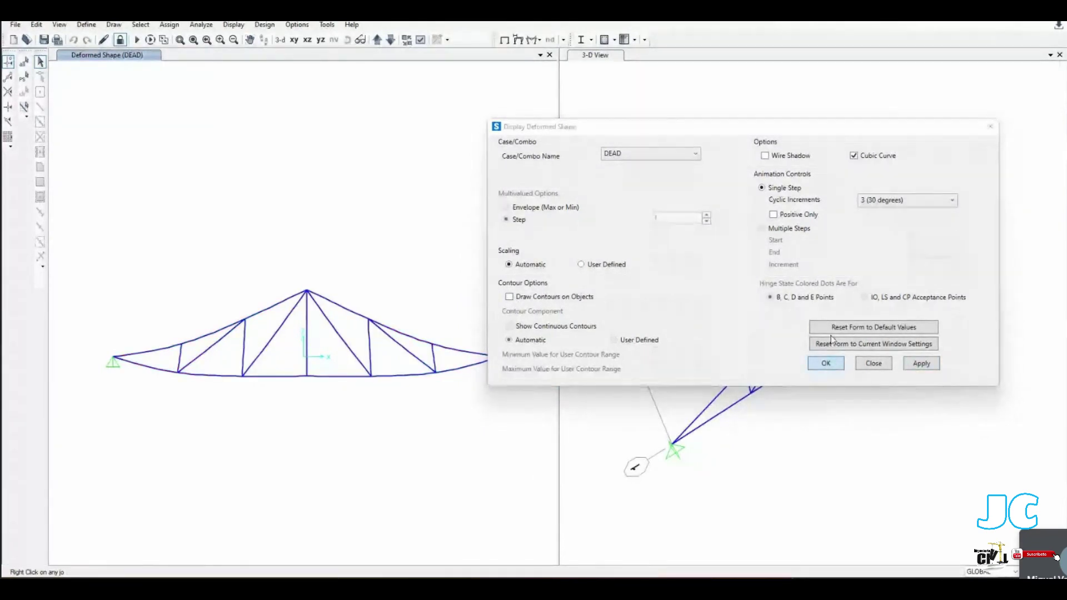
{"action": "left_click", "coordinate": [832, 362]}
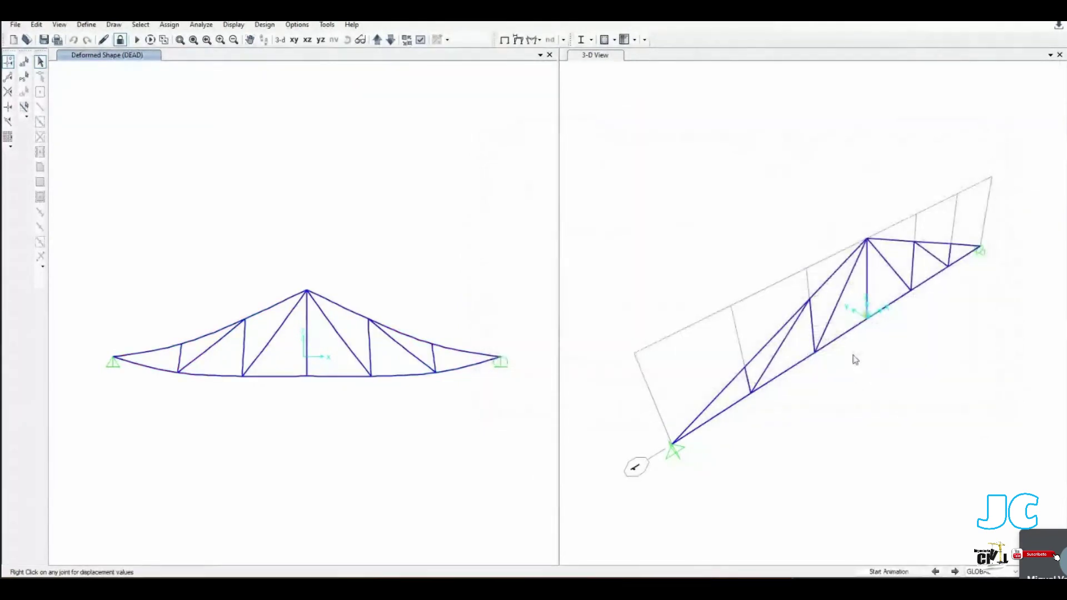
{"action": "left_click", "coordinate": [504, 39]}
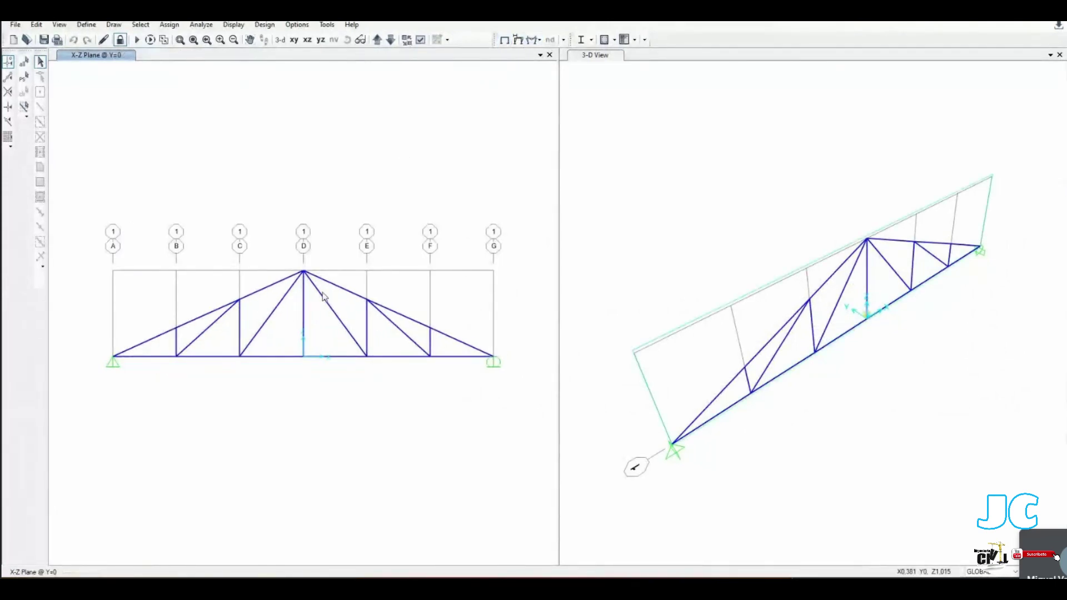
Step: Display the truss's joint reactions as arrows for the DEAD case and for the Mantemiento case
{"action": "left_click", "coordinate": [532, 40]}
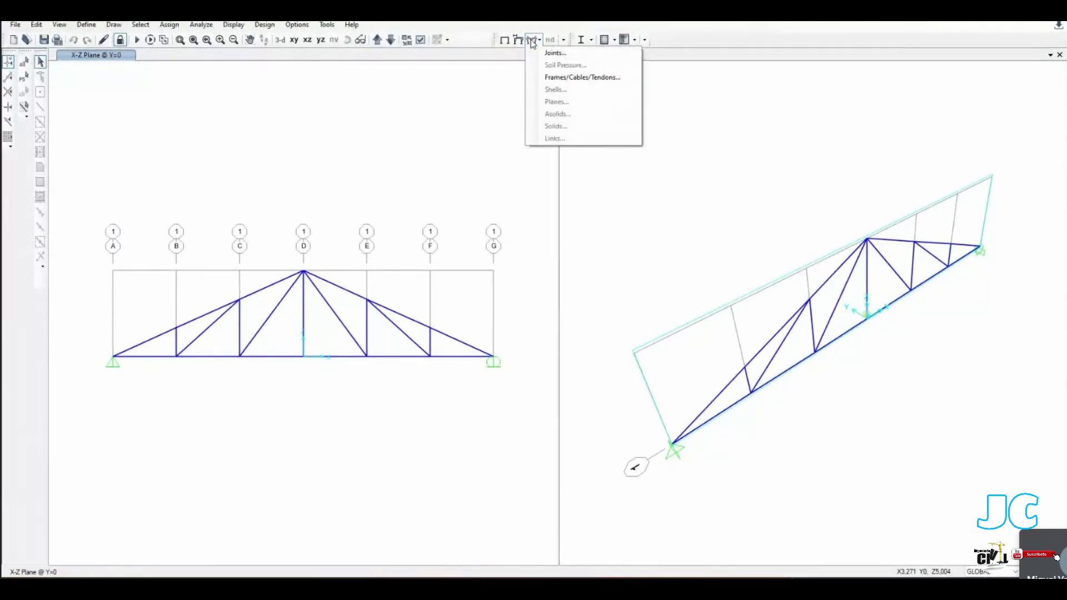
{"action": "left_click", "coordinate": [547, 42]}
{"action": "left_click", "coordinate": [538, 40]}
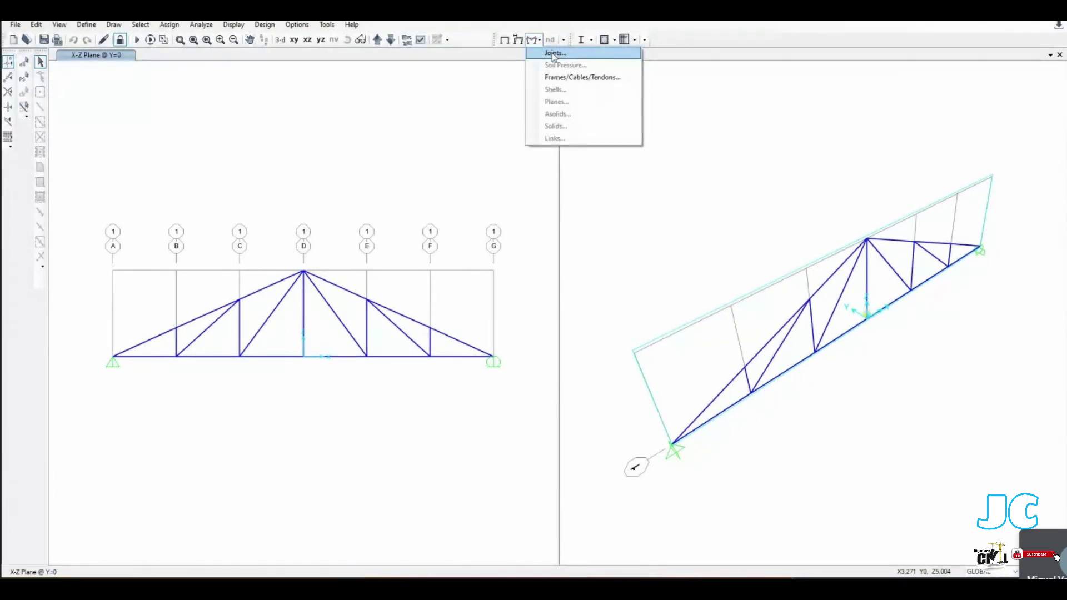
{"action": "left_click", "coordinate": [554, 53]}
{"action": "left_click", "coordinate": [582, 391]}
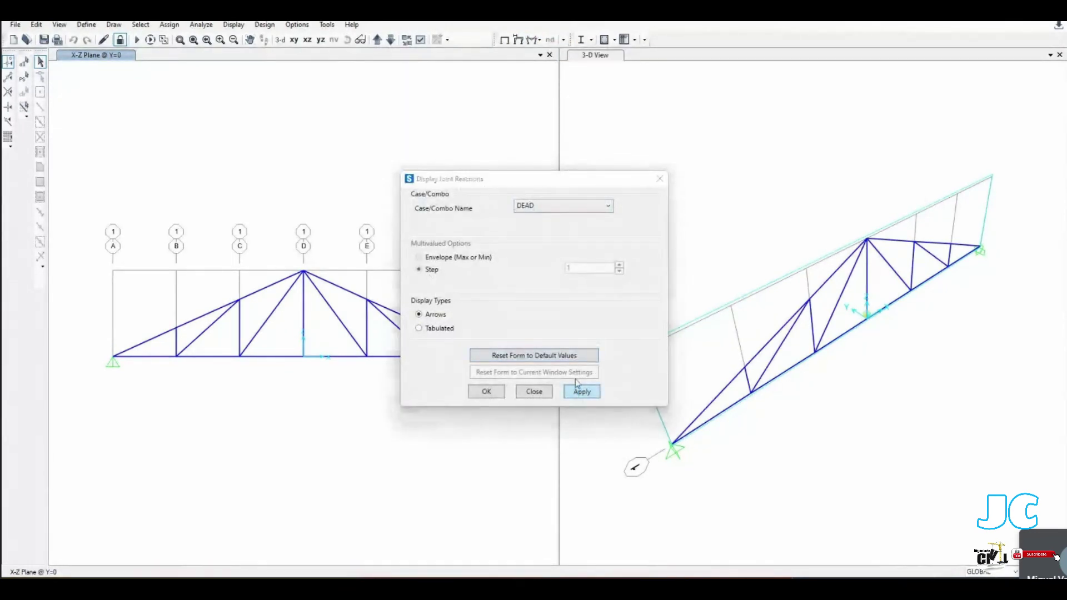
{"action": "left_click_drag", "start_coordinate": [520, 178], "coordinate": [642, 161]}
{"action": "left_click", "coordinate": [673, 192]}
{"action": "left_click", "coordinate": [689, 212]}
{"action": "left_click", "coordinate": [712, 374]}
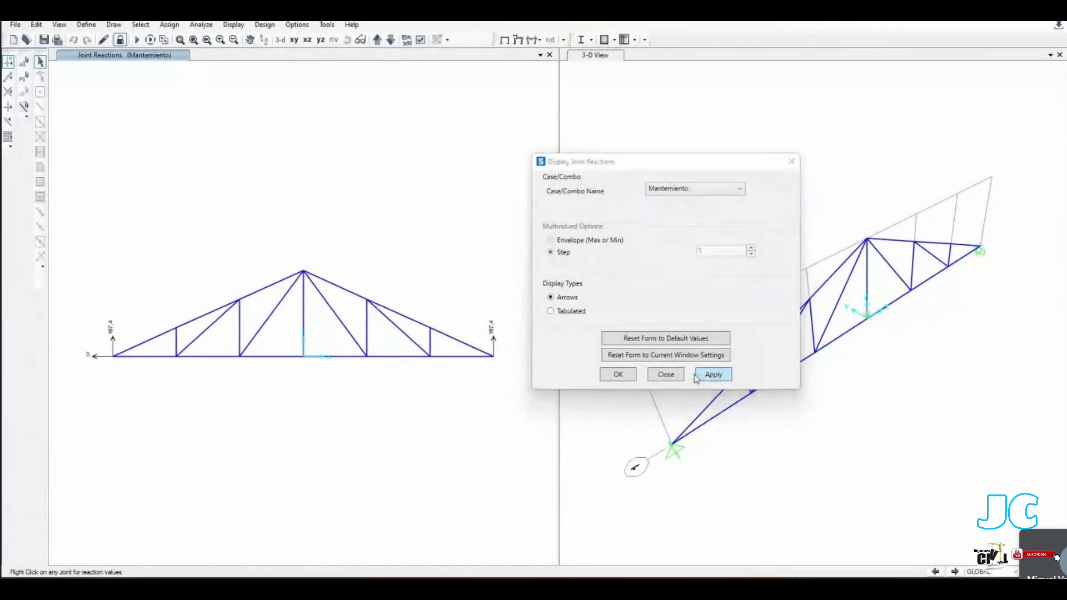
{"action": "left_click", "coordinate": [789, 162]}
Step: Display the filled axial force diagram of the truss frames for the DEAD case with automatic scaling
{"action": "left_click", "coordinate": [539, 40]}
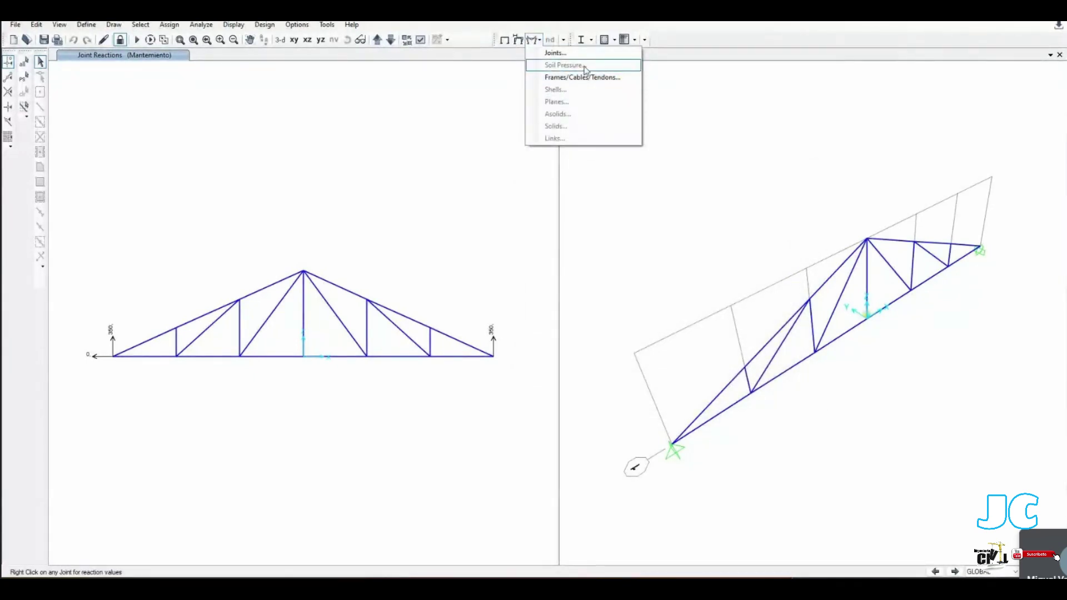
{"action": "left_click", "coordinate": [571, 83]}
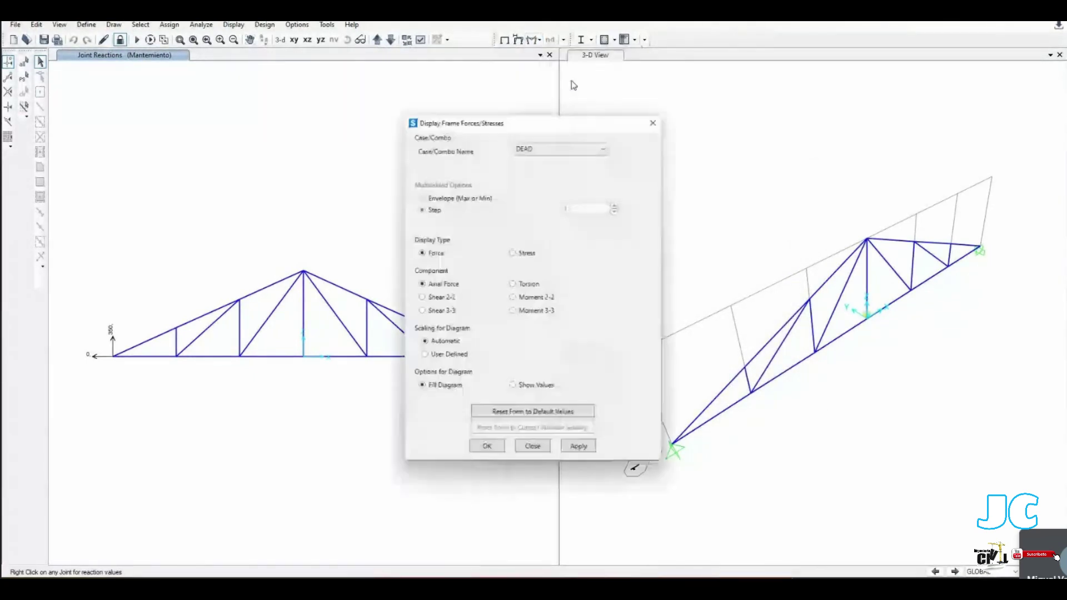
{"action": "left_click_drag", "start_coordinate": [492, 124], "coordinate": [715, 129]}
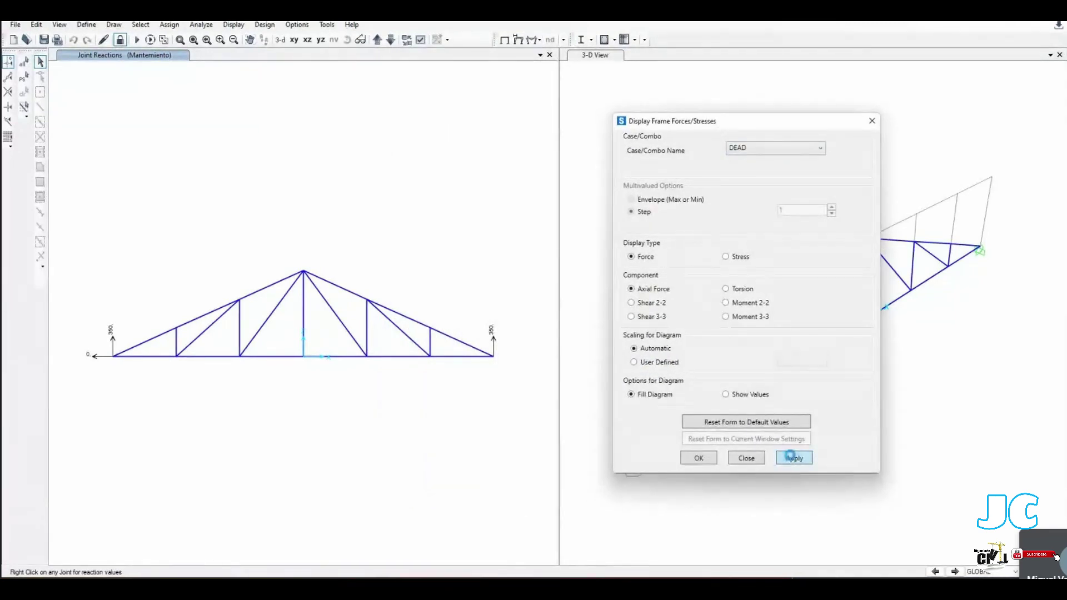
{"action": "left_click", "coordinate": [789, 456]}
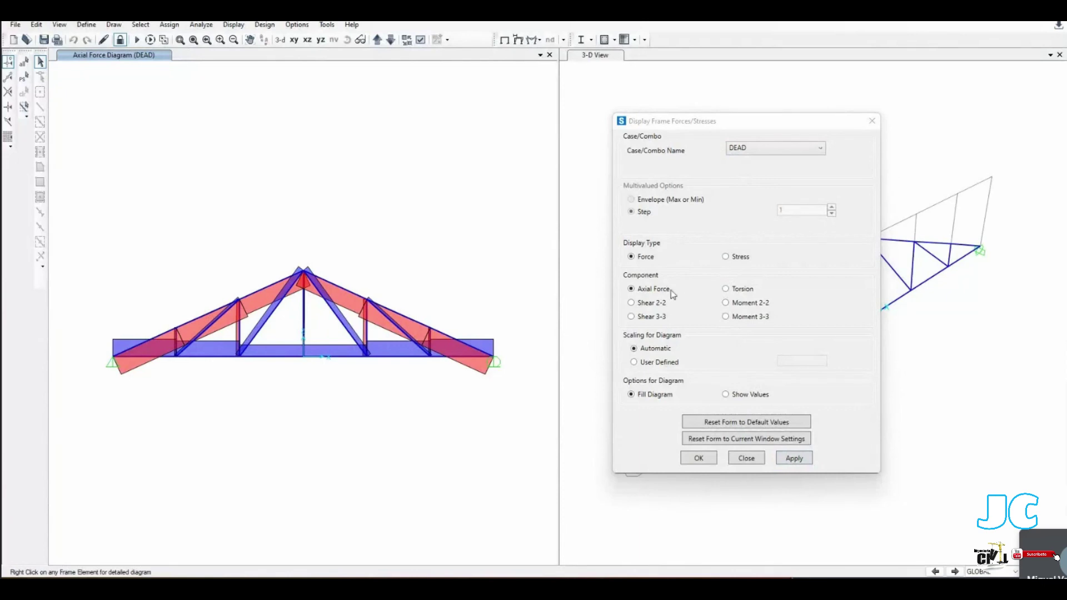
Step: Display the Shear 3-3 and Shear 2-2 diagrams of the truss for the DEAD case
{"action": "left_click", "coordinate": [648, 317]}
{"action": "left_click", "coordinate": [792, 457]}
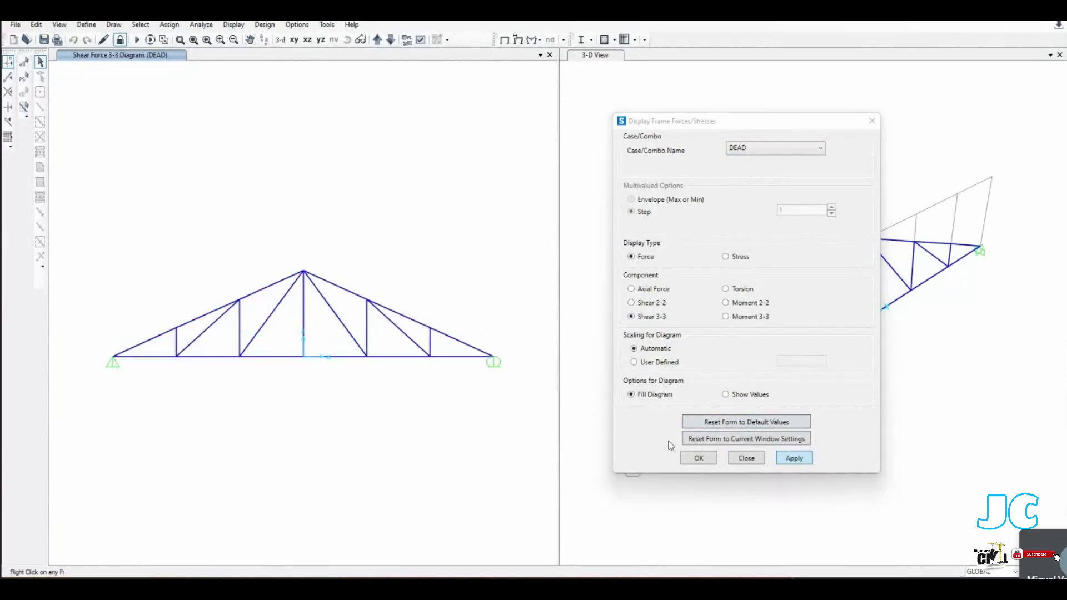
{"action": "left_click", "coordinate": [778, 460]}
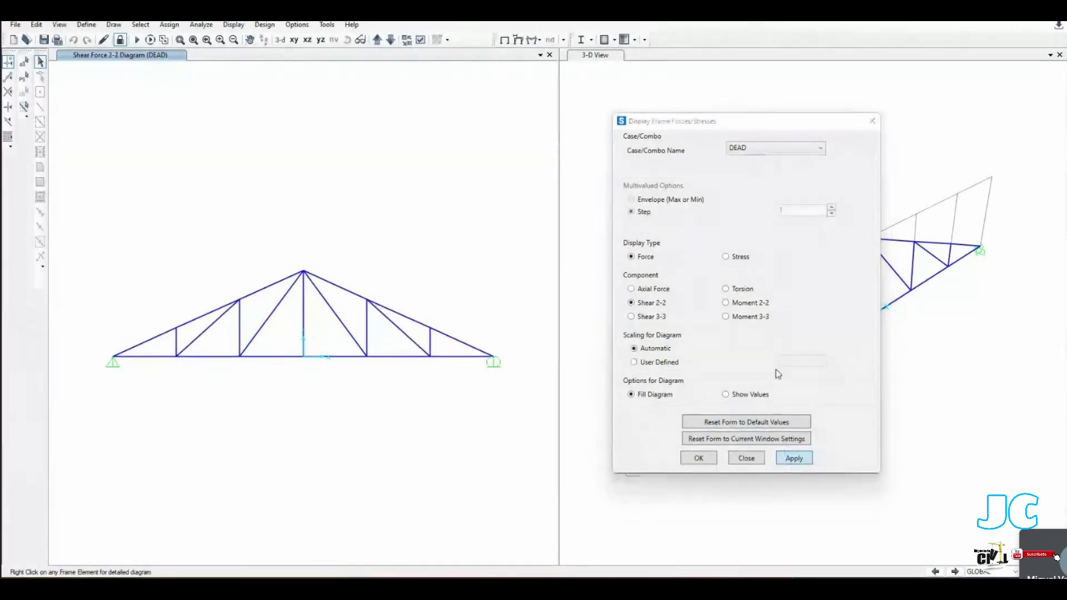
Step: Display the Moment 2-2 and Moment 3-3 diagrams of the truss for the DEAD case
{"action": "left_click", "coordinate": [727, 303]}
{"action": "left_click", "coordinate": [795, 462]}
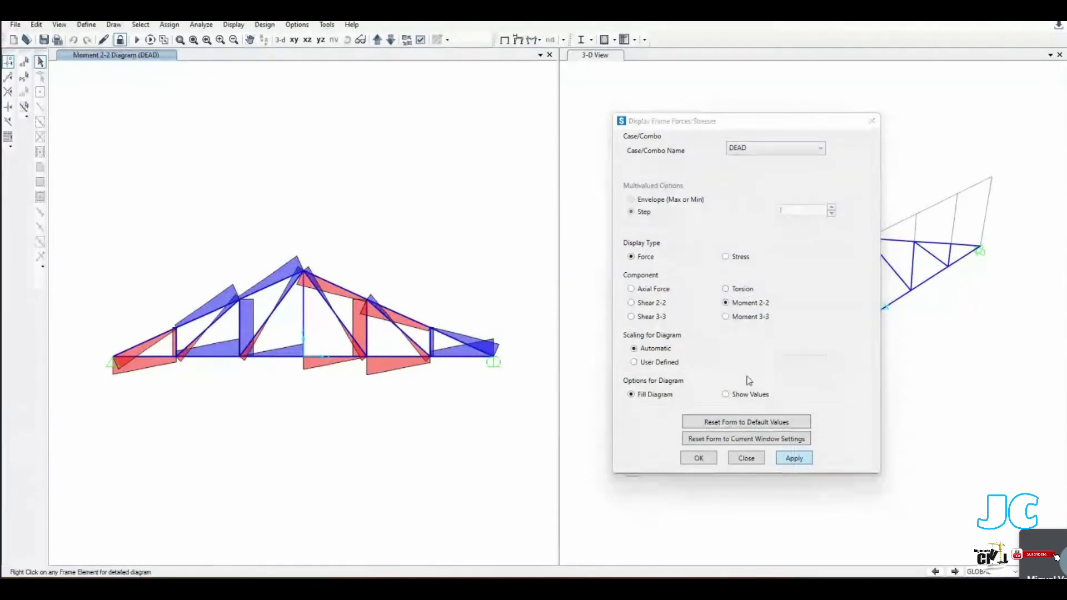
{"action": "left_click", "coordinate": [742, 318]}
{"action": "left_click", "coordinate": [801, 459]}
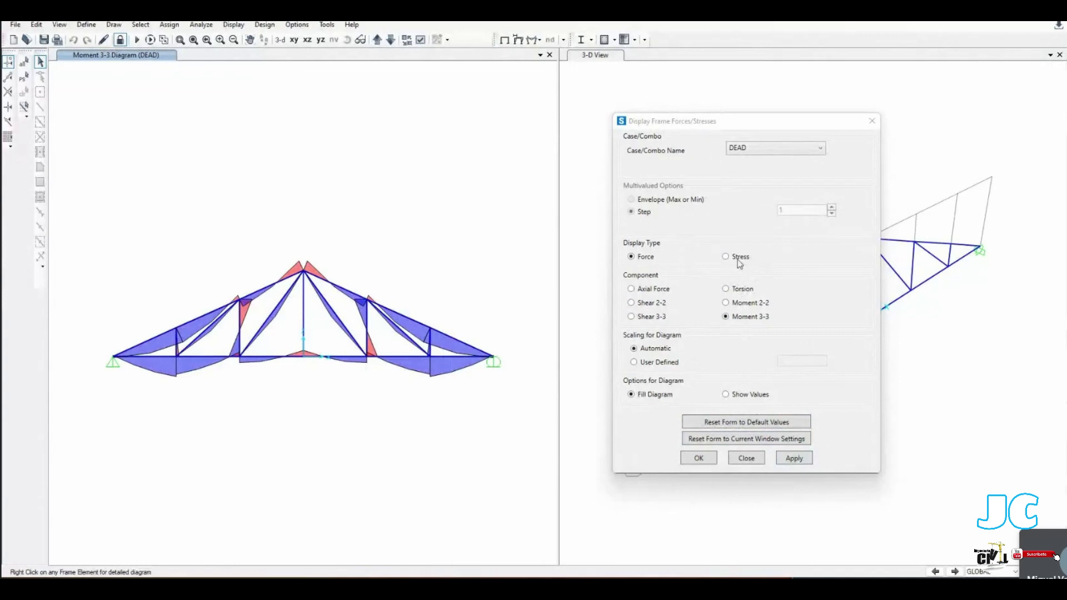
Step: Display the DEAD S11 stress diagram and the Moment 3-3 force diagram with its values shown
{"action": "left_click", "coordinate": [730, 258]}
{"action": "left_click", "coordinate": [794, 507]}
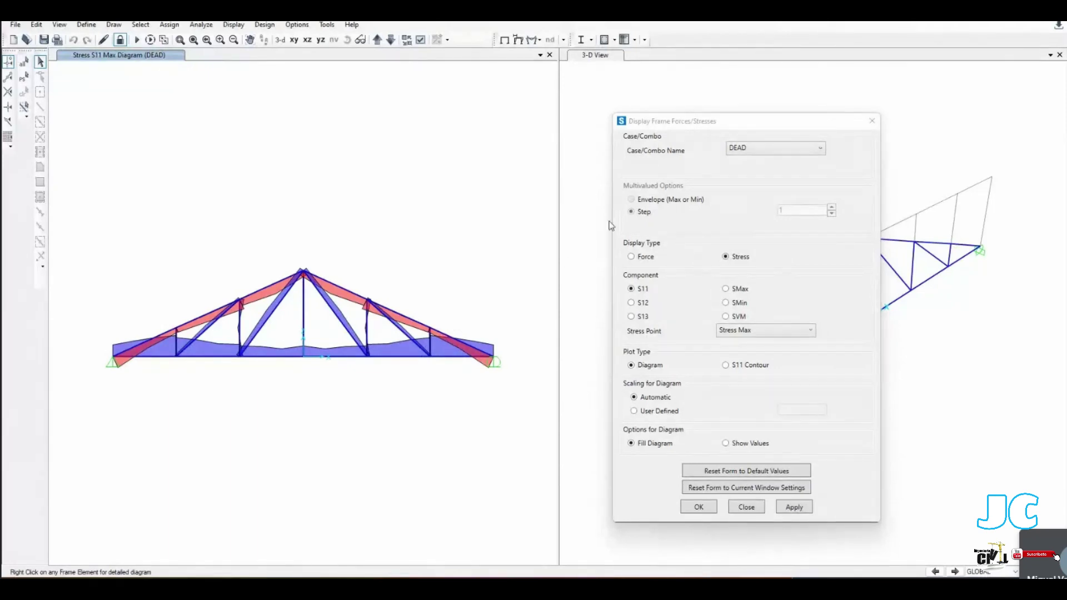
{"action": "left_click", "coordinate": [643, 257]}
{"action": "left_click", "coordinate": [745, 395]}
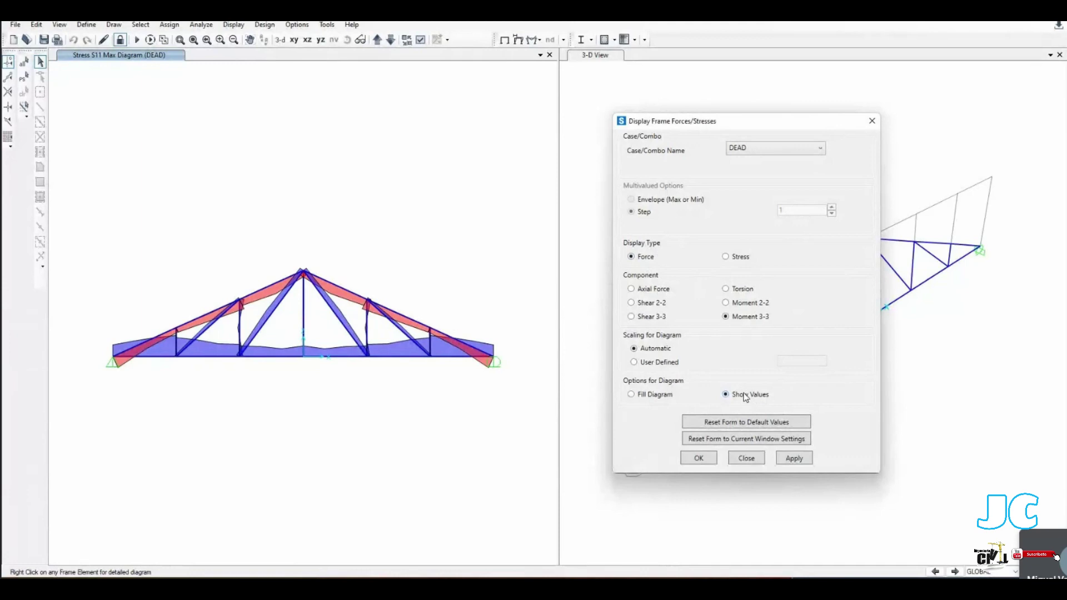
{"action": "left_click", "coordinate": [805, 465]}
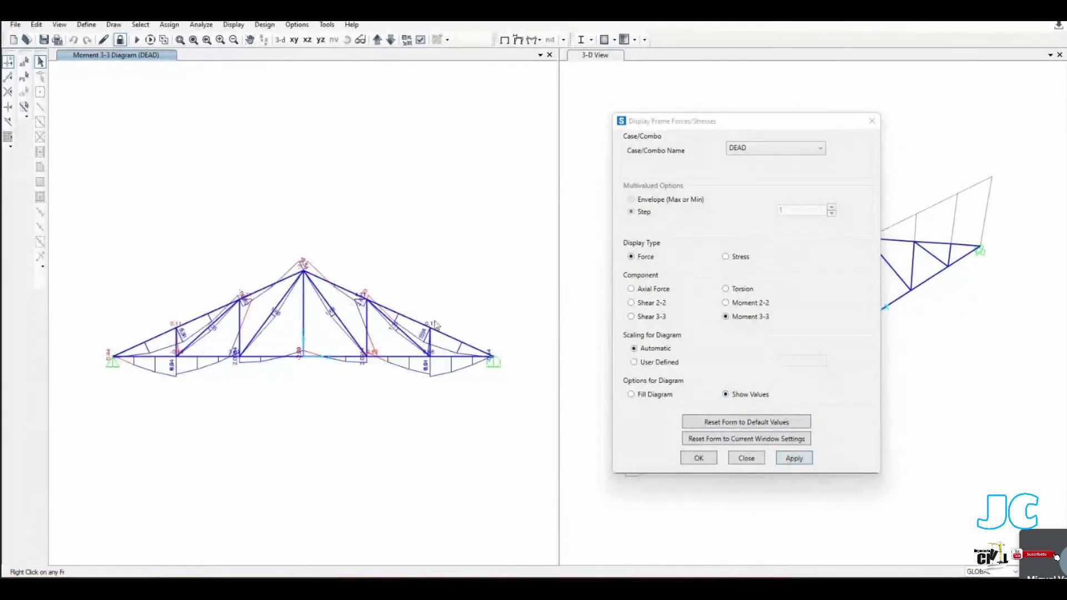
Step: Switch the DEAD Moment 3-3 diagram back to a filled diagram and close the frame forces settings
{"action": "left_click", "coordinate": [631, 395]}
{"action": "left_click", "coordinate": [794, 458]}
{"action": "left_click", "coordinate": [868, 123]}
Step: Inspect the detailed force diagrams of the bottom chord member between grids E and F for the DEAD and Mantemiento cases
{"action": "mouse_move", "coordinate": [389, 358]}
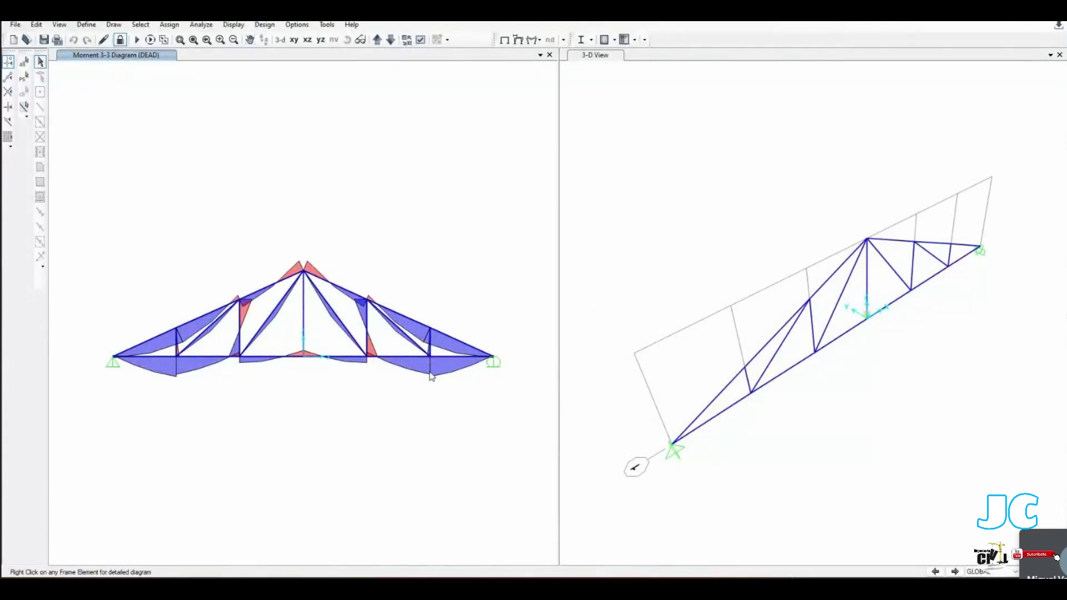
{"action": "mouse_move", "coordinate": [421, 354]}
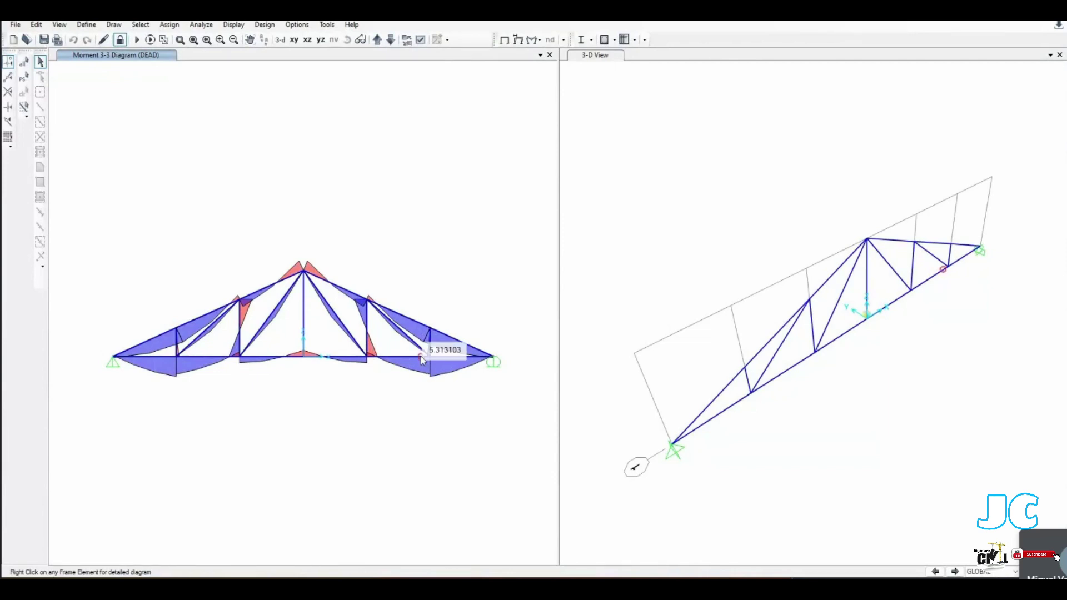
{"action": "right_click", "coordinate": [421, 357]}
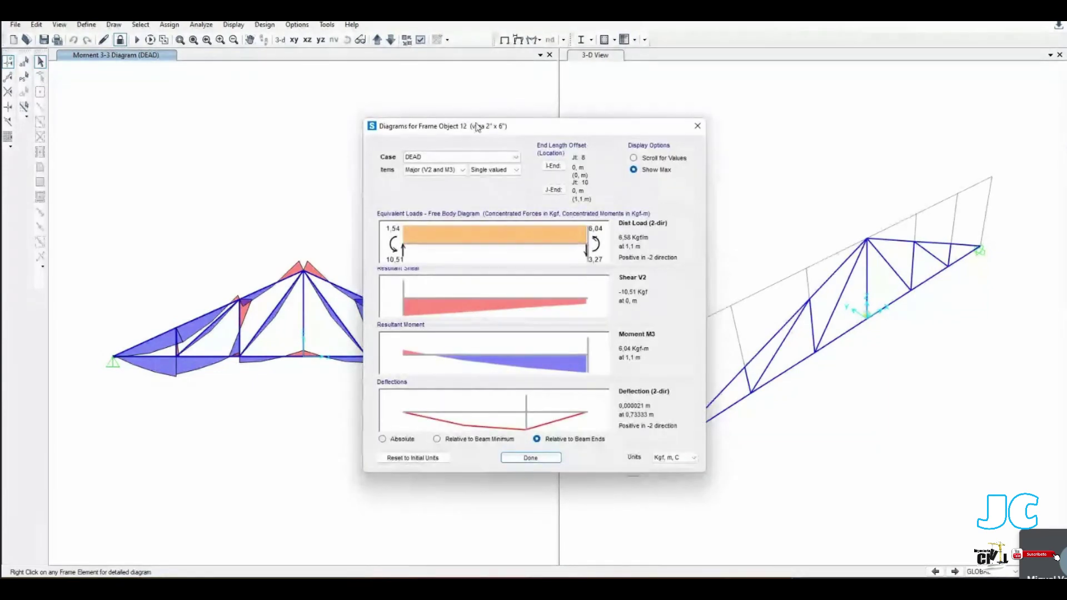
{"action": "left_click_drag", "start_coordinate": [477, 128], "coordinate": [638, 151]}
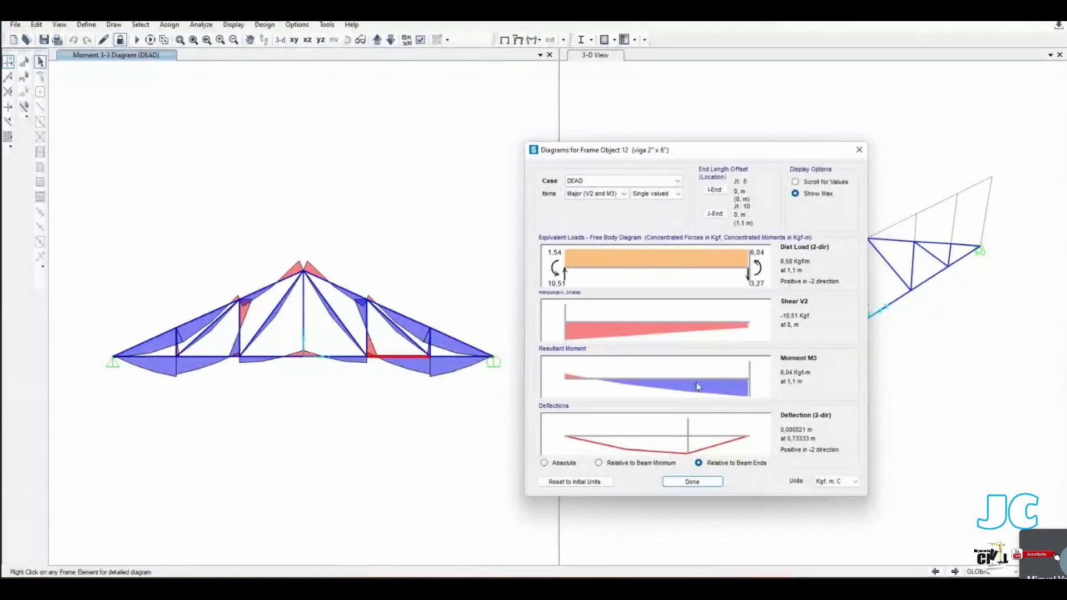
{"action": "left_click", "coordinate": [645, 180]}
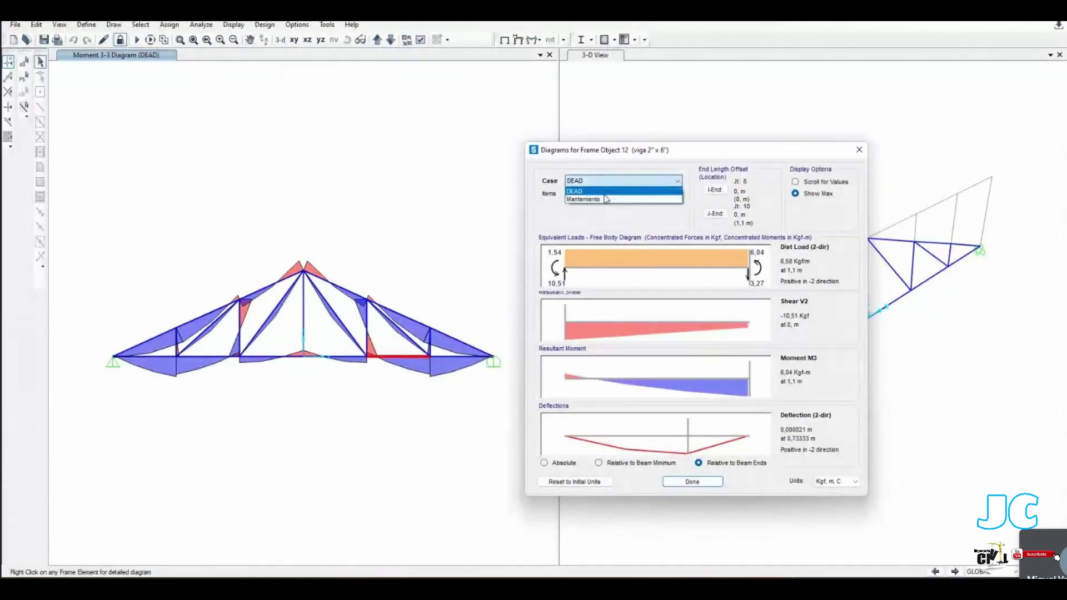
{"action": "left_click", "coordinate": [606, 199]}
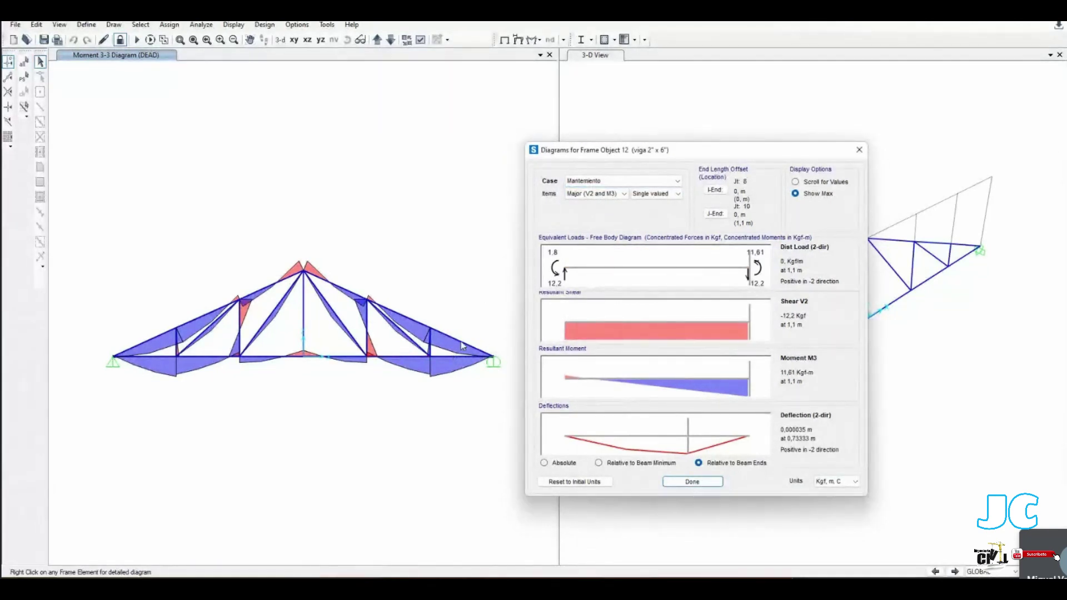
{"action": "key", "text": "Escape"}
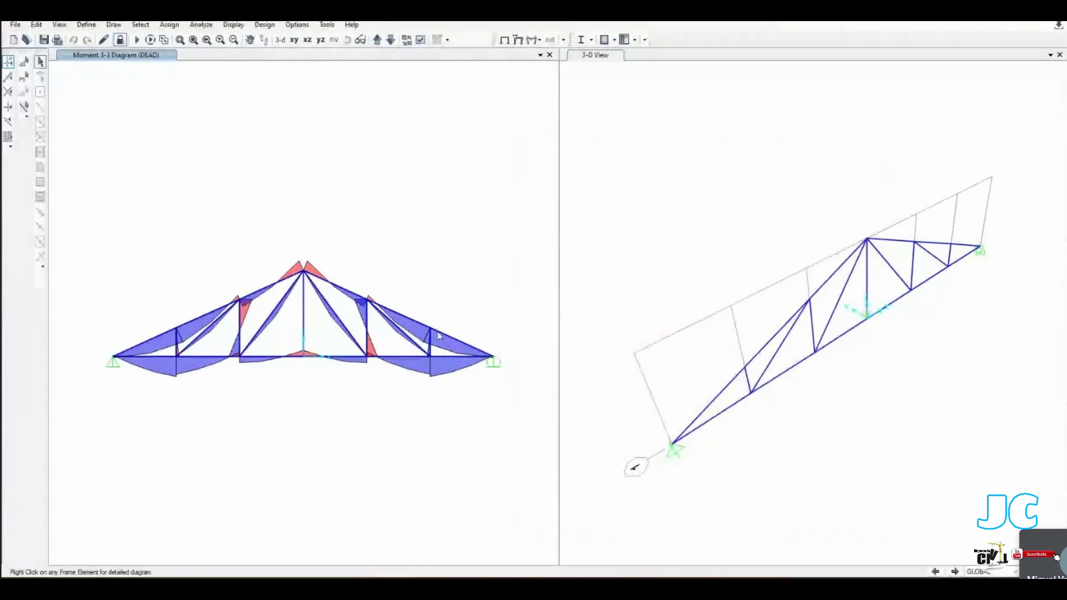
Step: Inspect the detailed force diagrams of the top chord member between grids F and G for the DEAD and Mantemiento cases
{"action": "right_click", "coordinate": [441, 333]}
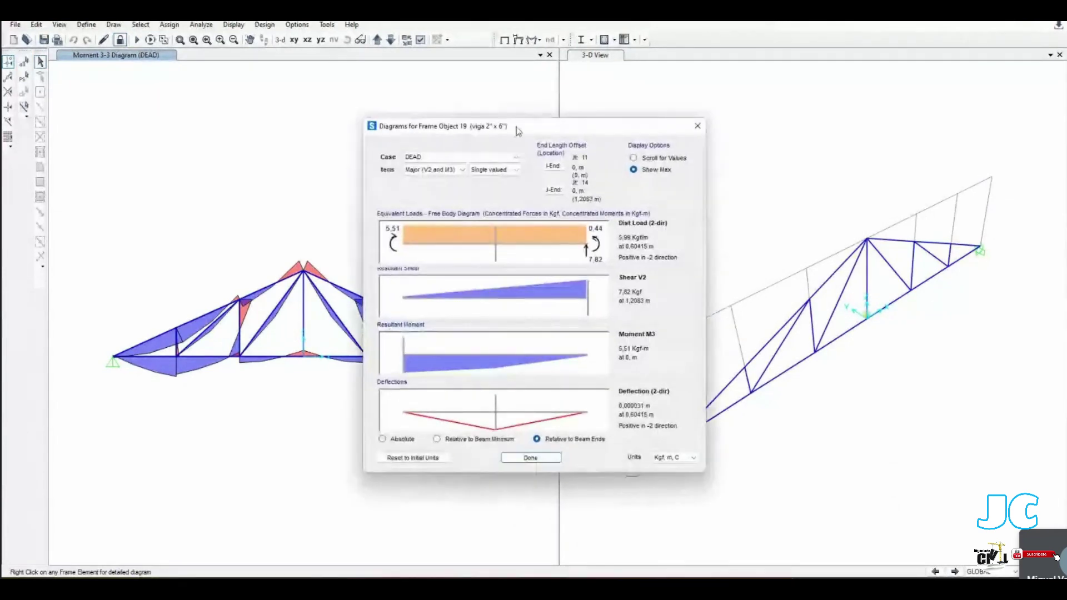
{"action": "left_click_drag", "start_coordinate": [517, 131], "coordinate": [767, 140]}
{"action": "left_click", "coordinate": [766, 166]}
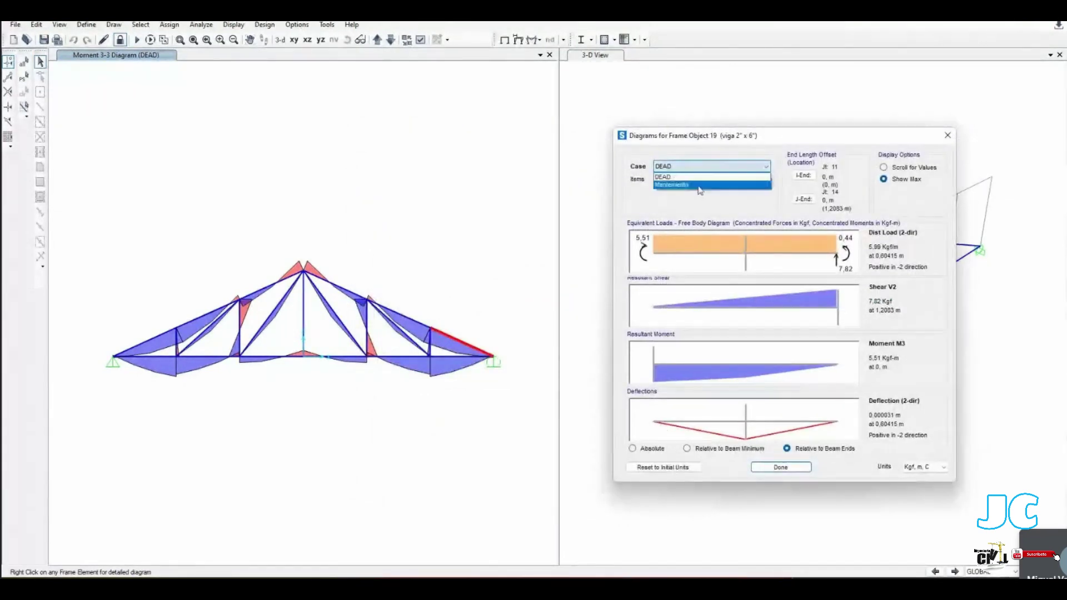
{"action": "left_click", "coordinate": [699, 186]}
{"action": "left_click", "coordinate": [789, 468]}
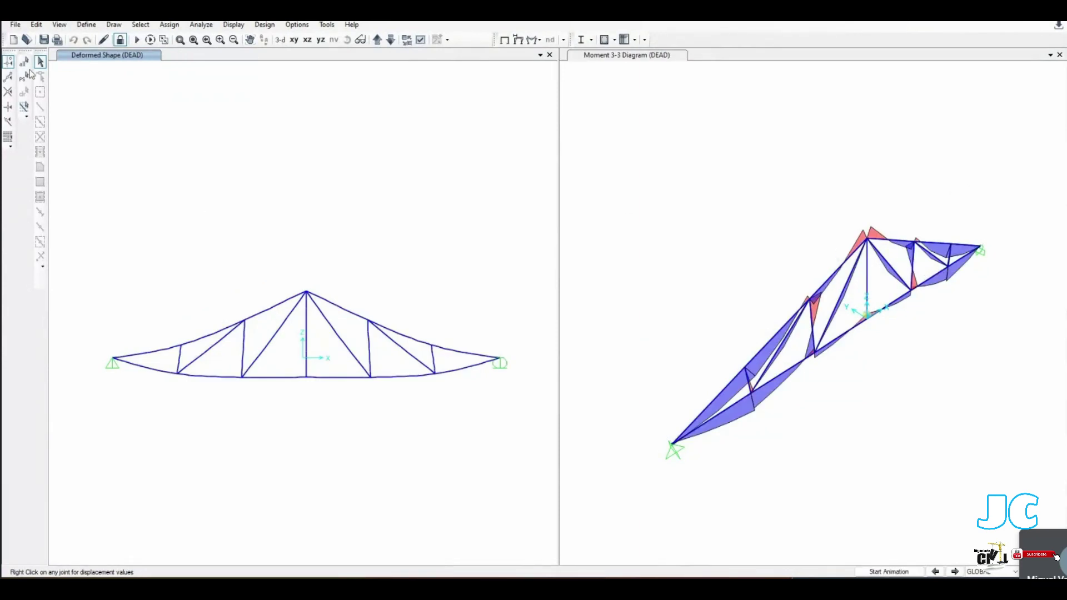
Step: Browse the current model's System Data, Property Definitions and Load Pattern Definitions tables in the Advanced Report Writer, and cancel the table selection
{"action": "left_click", "coordinate": [16, 26]}
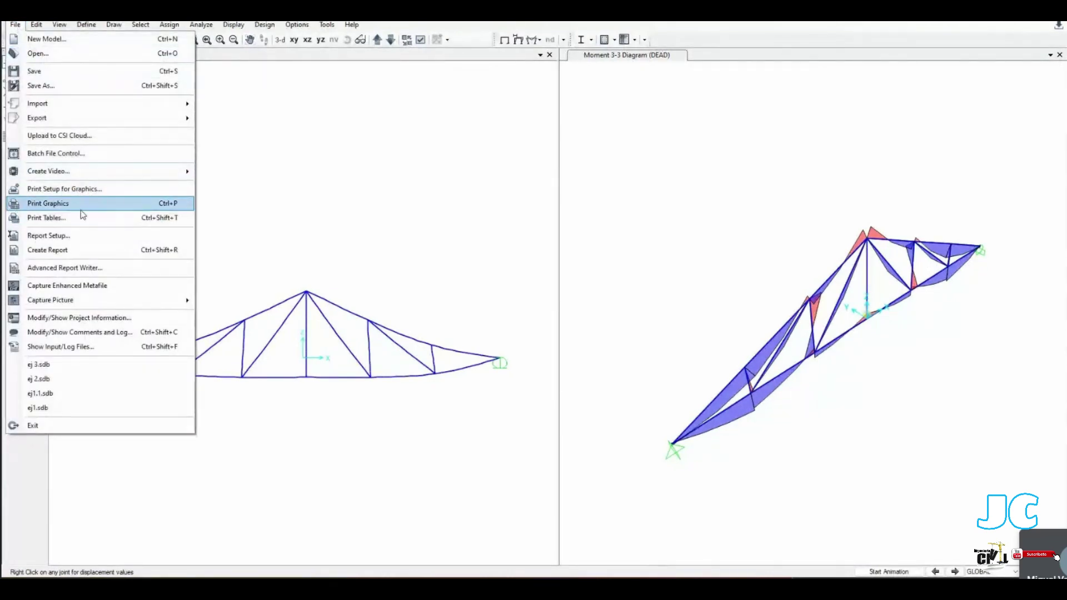
{"action": "left_click", "coordinate": [58, 269]}
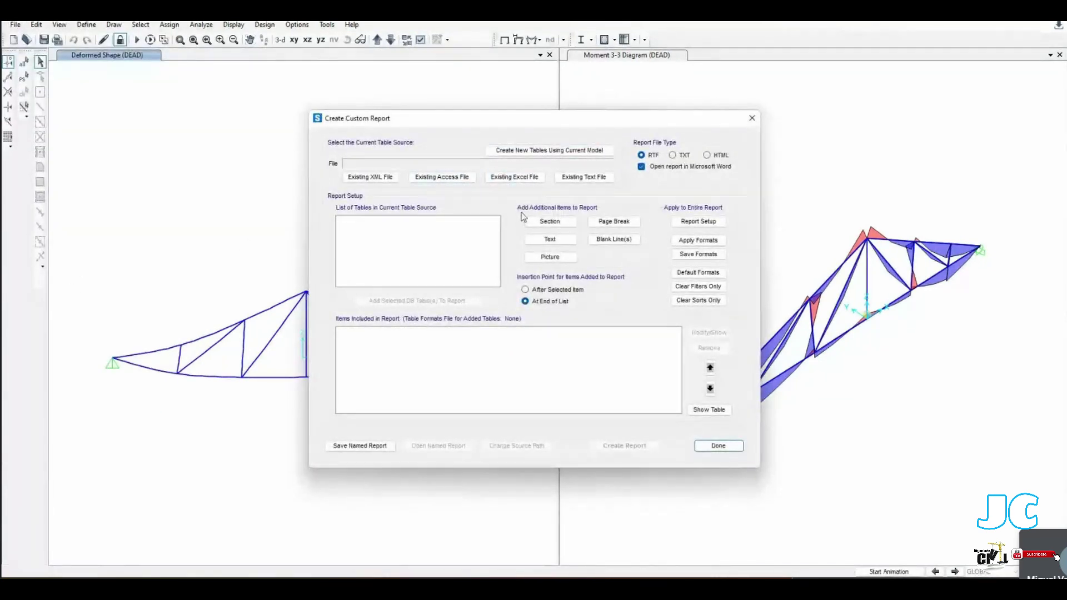
{"action": "left_click", "coordinate": [523, 152]}
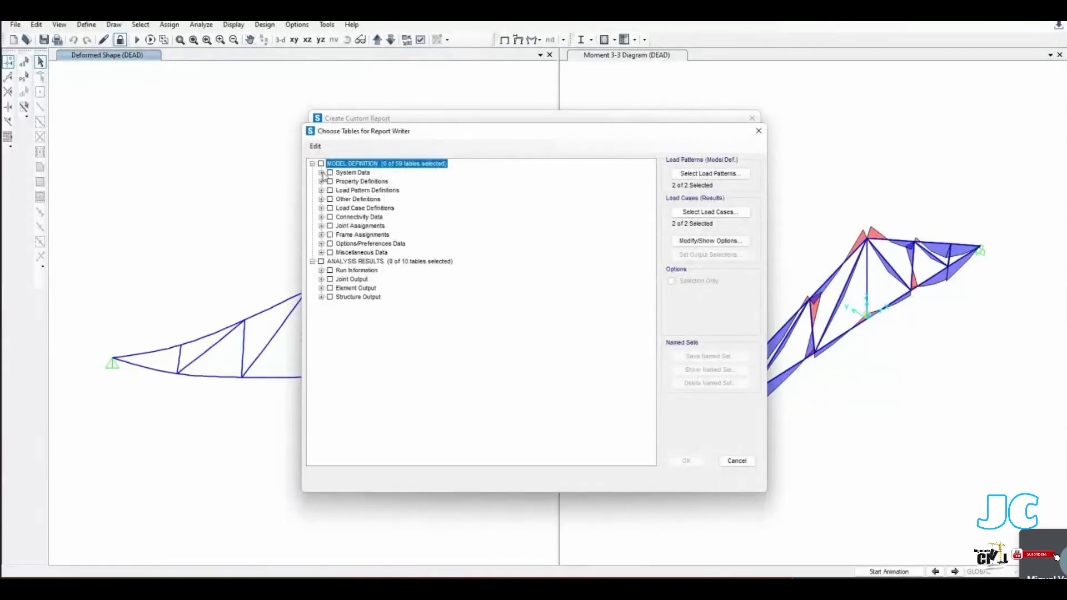
{"action": "left_click", "coordinate": [321, 173]}
{"action": "left_click", "coordinate": [321, 199]}
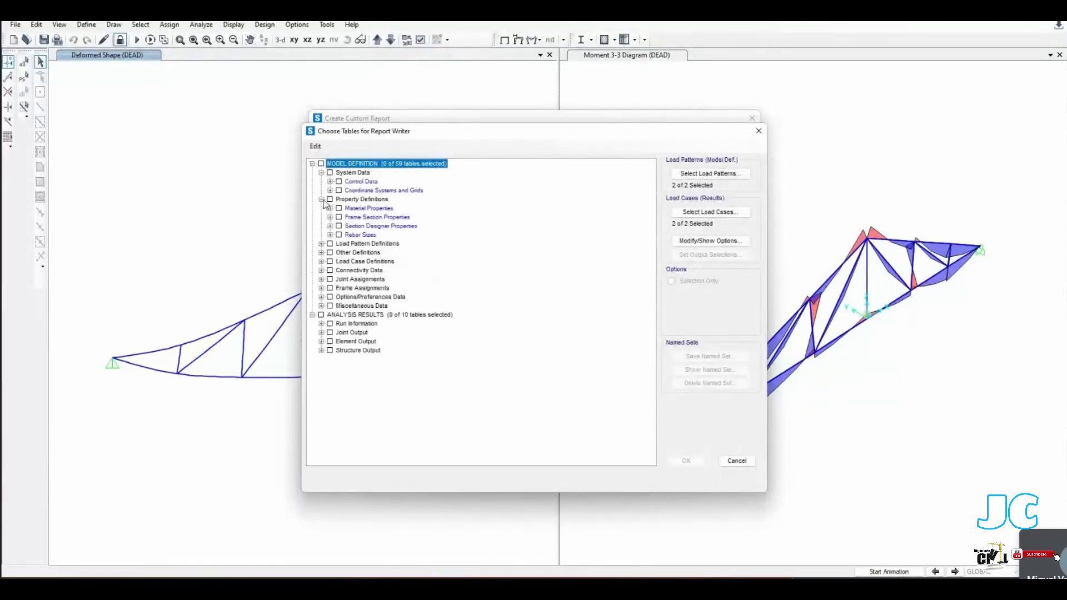
{"action": "left_click", "coordinate": [321, 243]}
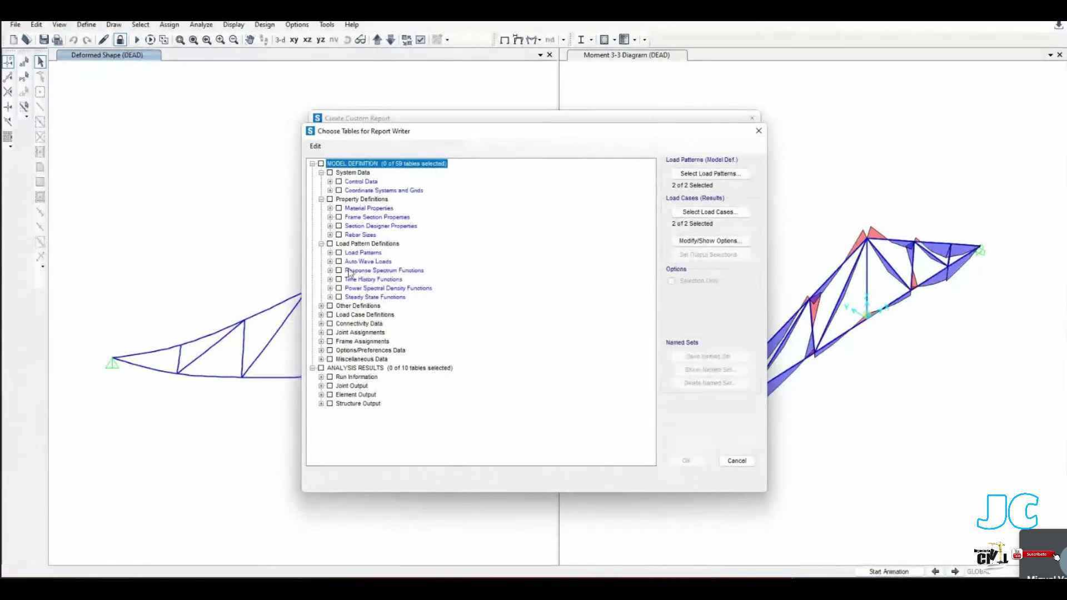
{"action": "left_click", "coordinate": [330, 270]}
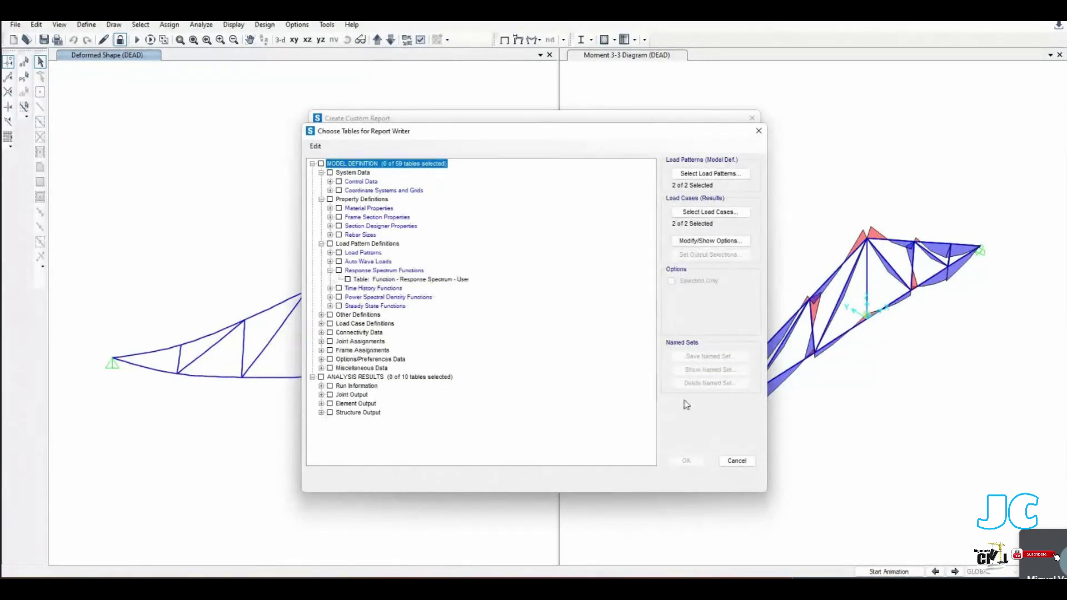
{"action": "left_click", "coordinate": [737, 461]}
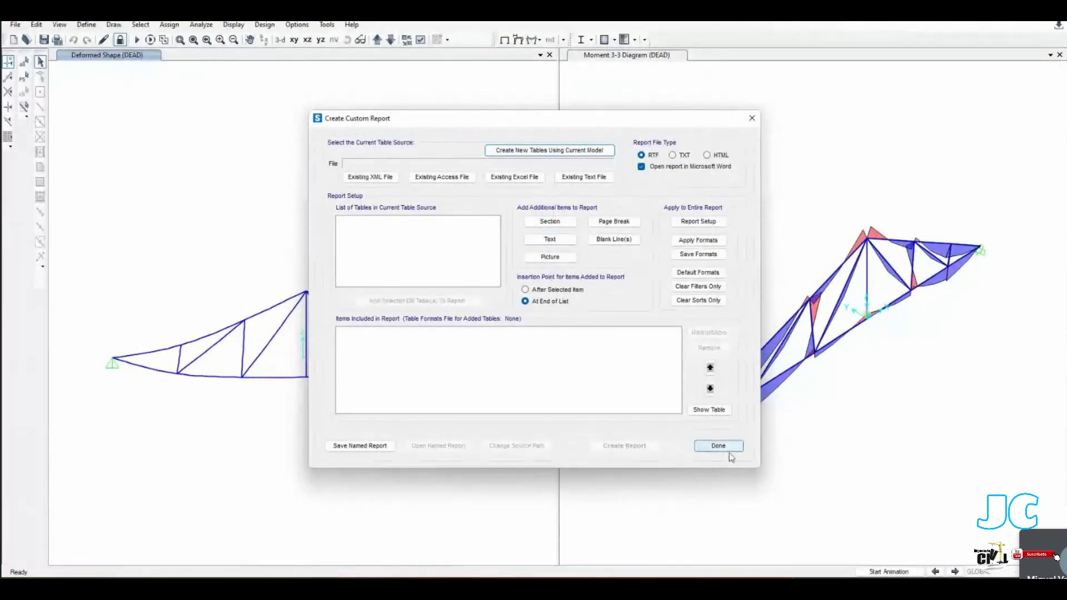
Step: Close the custom report setup and create the standard model report, saved as the rich text file "word 3" in the ej 3 folder
{"action": "left_click", "coordinate": [757, 121]}
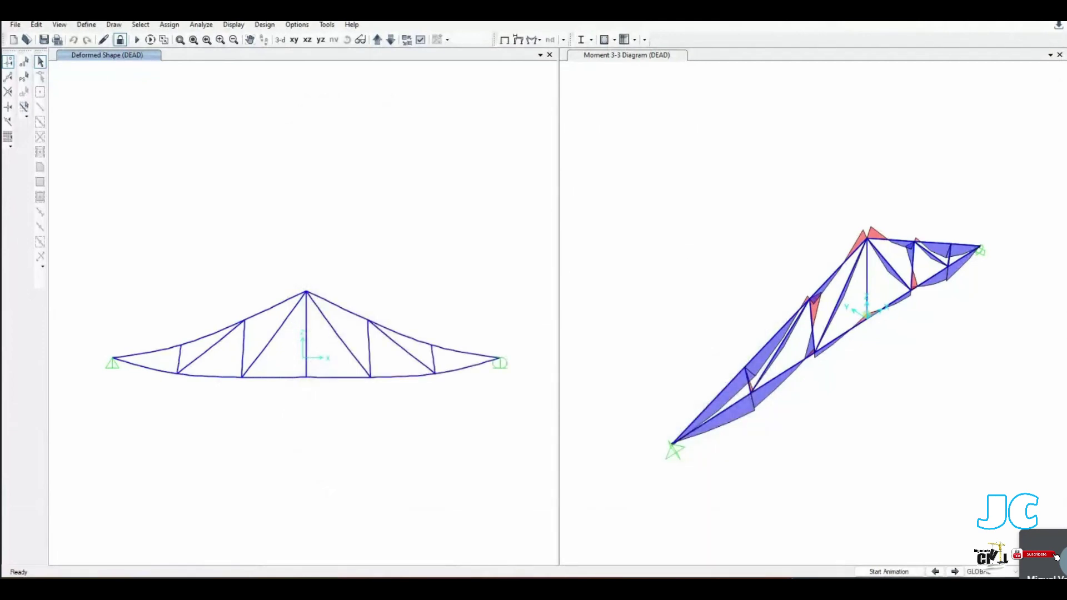
{"action": "left_click", "coordinate": [15, 25]}
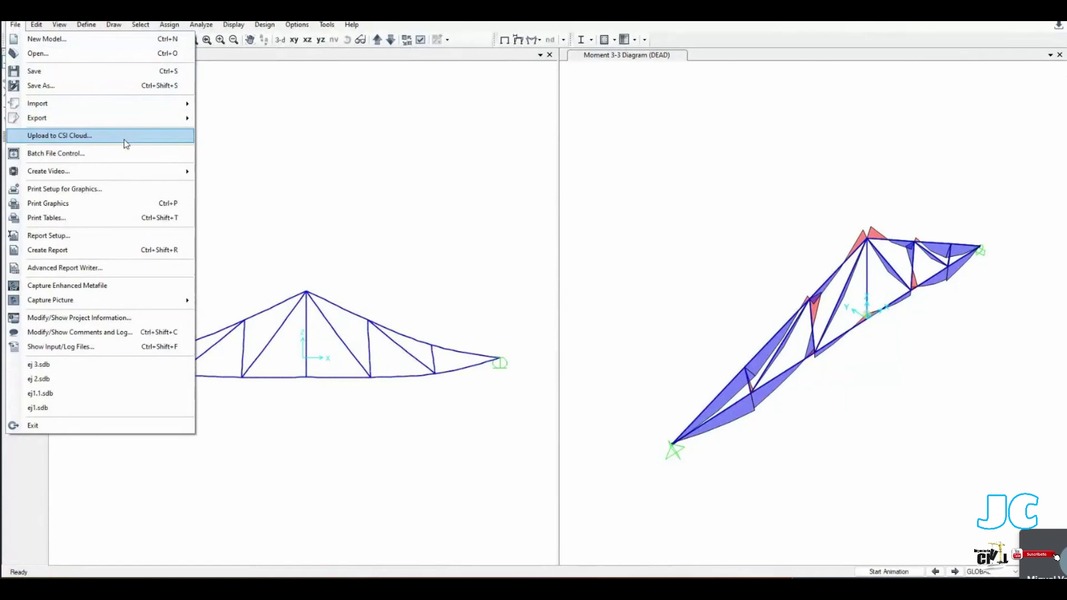
{"action": "left_click", "coordinate": [15, 25]}
{"action": "left_click", "coordinate": [16, 26]}
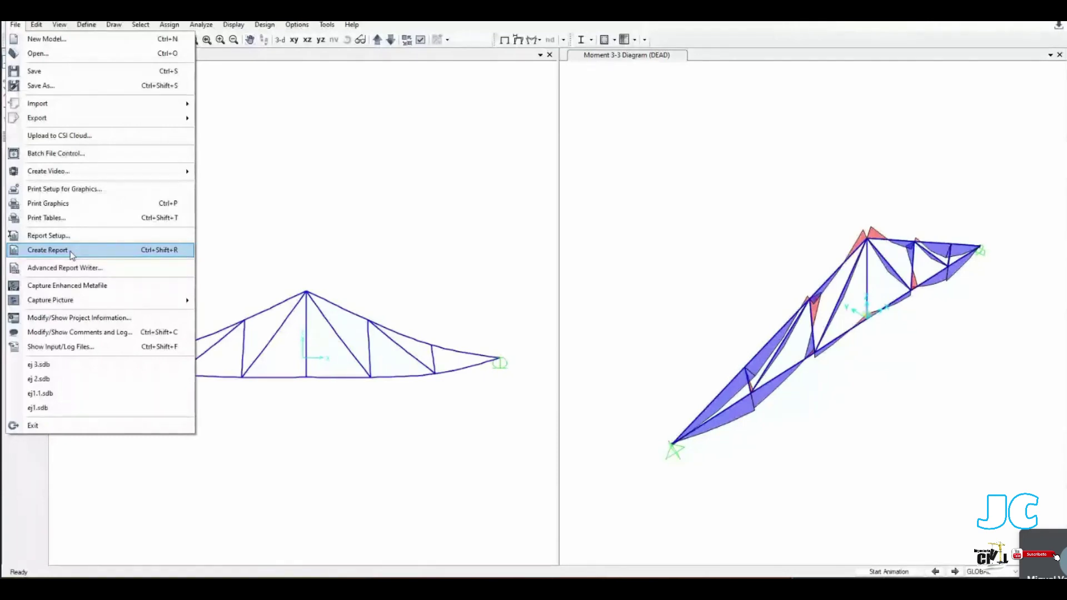
{"action": "left_click", "coordinate": [71, 251]}
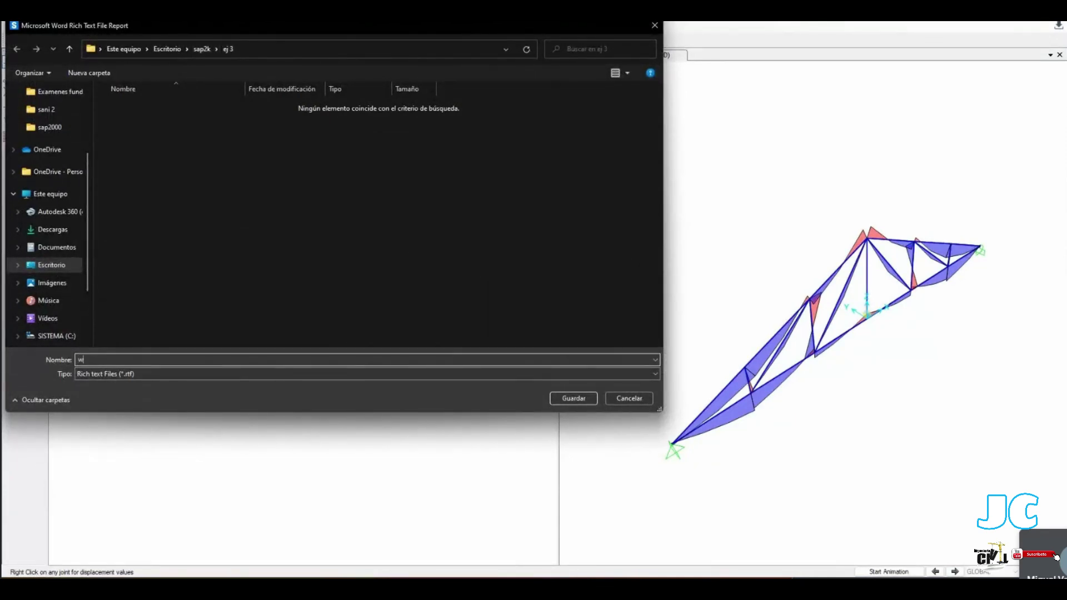
{"action": "left_click", "coordinate": [583, 399]}
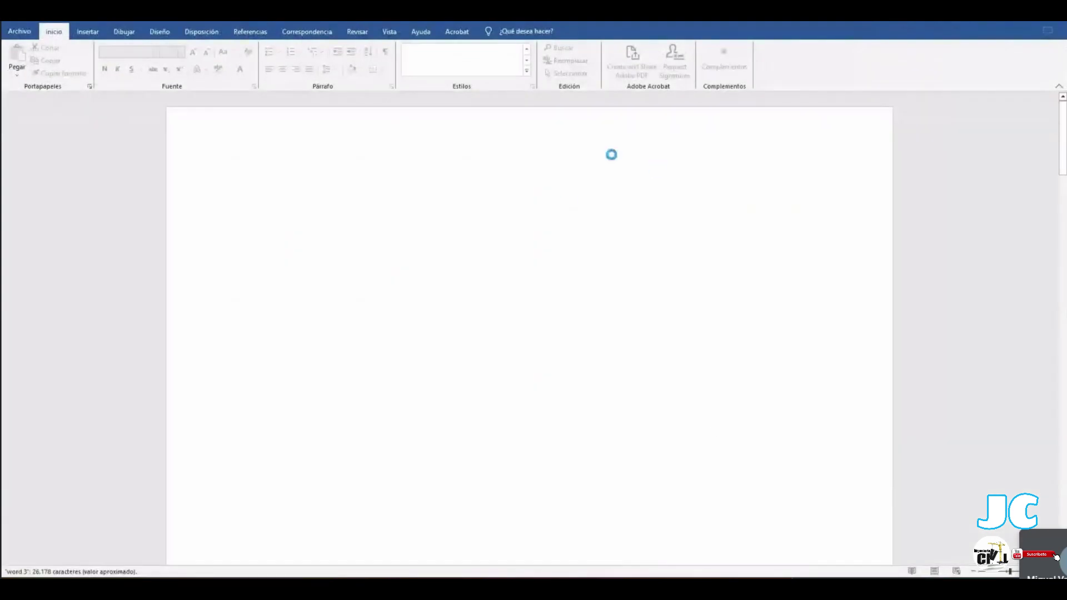
Step: In Word, dismiss the Office licence notices and examine the report's cover, contents, lists of figures and tables, model geometry and material properties
{"action": "left_click", "coordinate": [757, 148]}
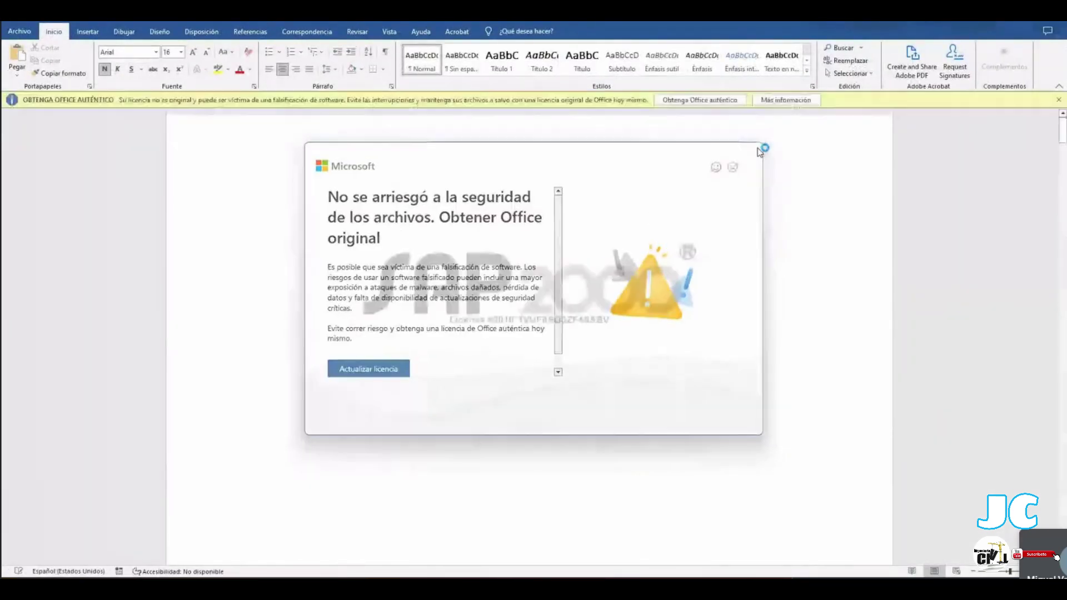
{"action": "left_click", "coordinate": [1057, 101]}
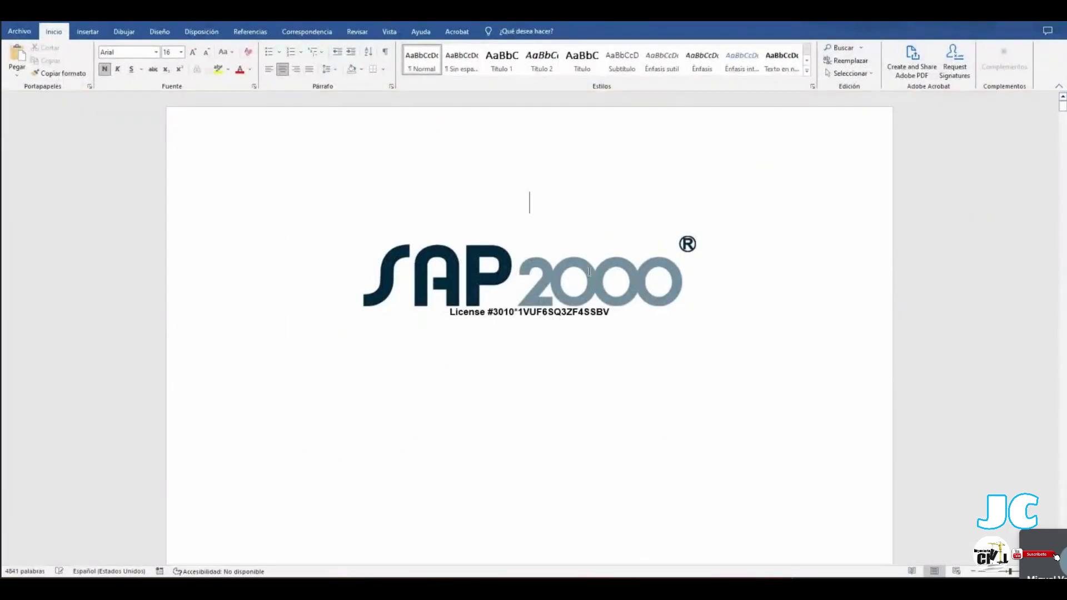
{"action": "scroll", "coordinate": [503, 272], "scroll_direction": "down", "scroll_amount": 6}
{"action": "scroll", "coordinate": [513, 269], "scroll_direction": "up", "scroll_amount": 3}
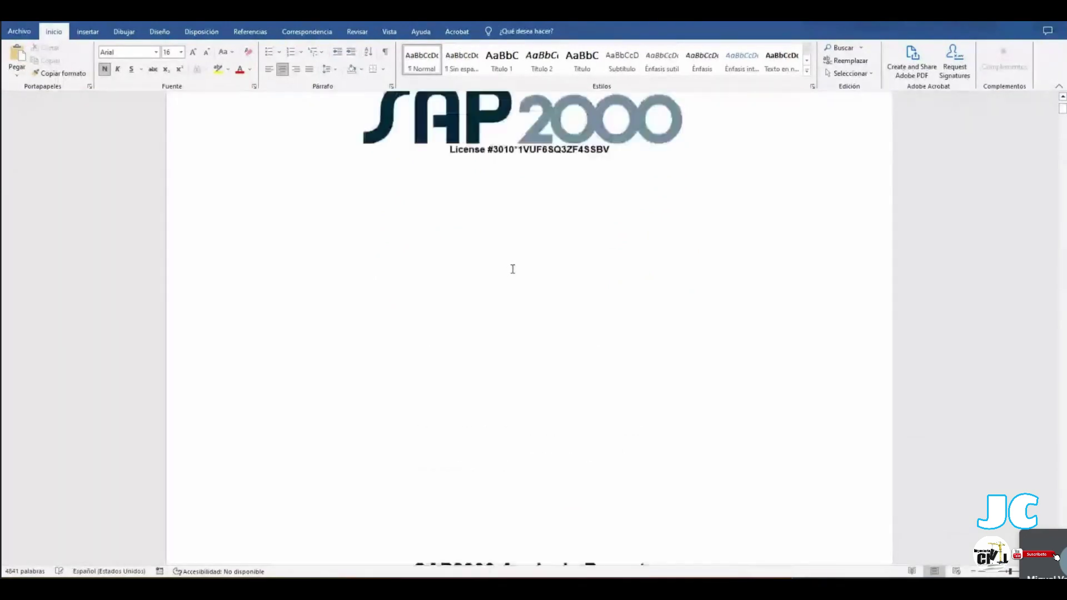
{"action": "scroll", "coordinate": [508, 356], "scroll_direction": "down", "scroll_amount": 10}
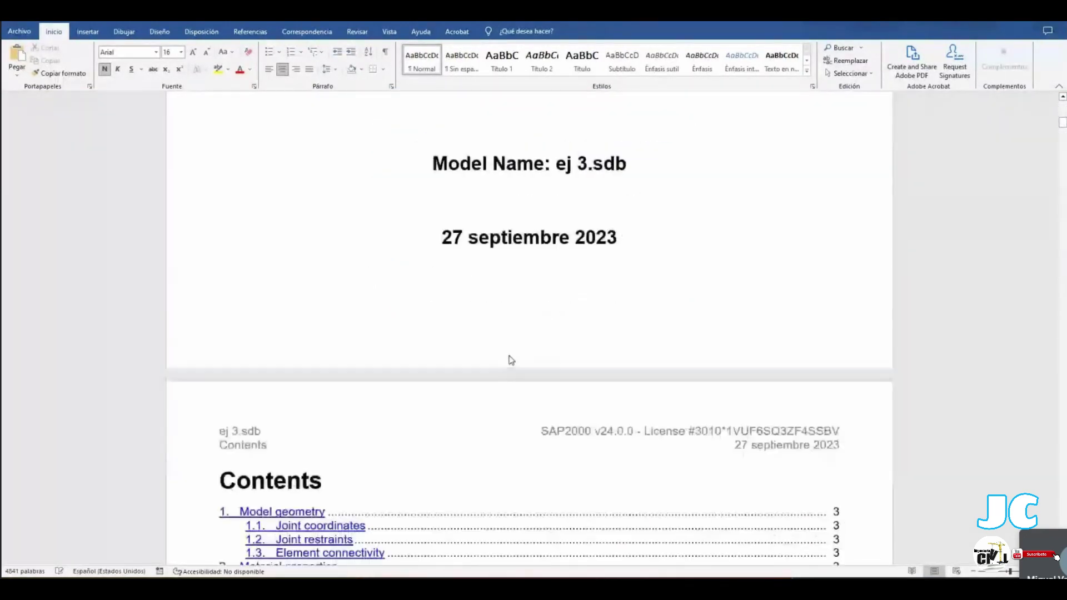
{"action": "scroll", "coordinate": [509, 356], "scroll_direction": "down", "scroll_amount": 2}
{"action": "scroll", "coordinate": [572, 258], "scroll_direction": "down", "scroll_amount": 20}
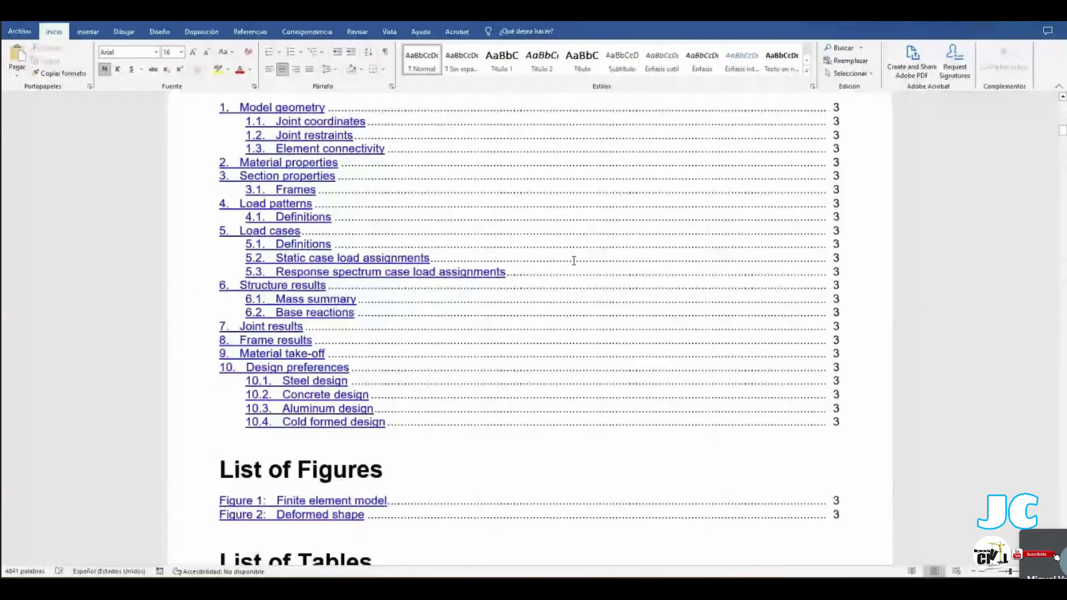
{"action": "scroll", "coordinate": [501, 294], "scroll_direction": "down", "scroll_amount": 7}
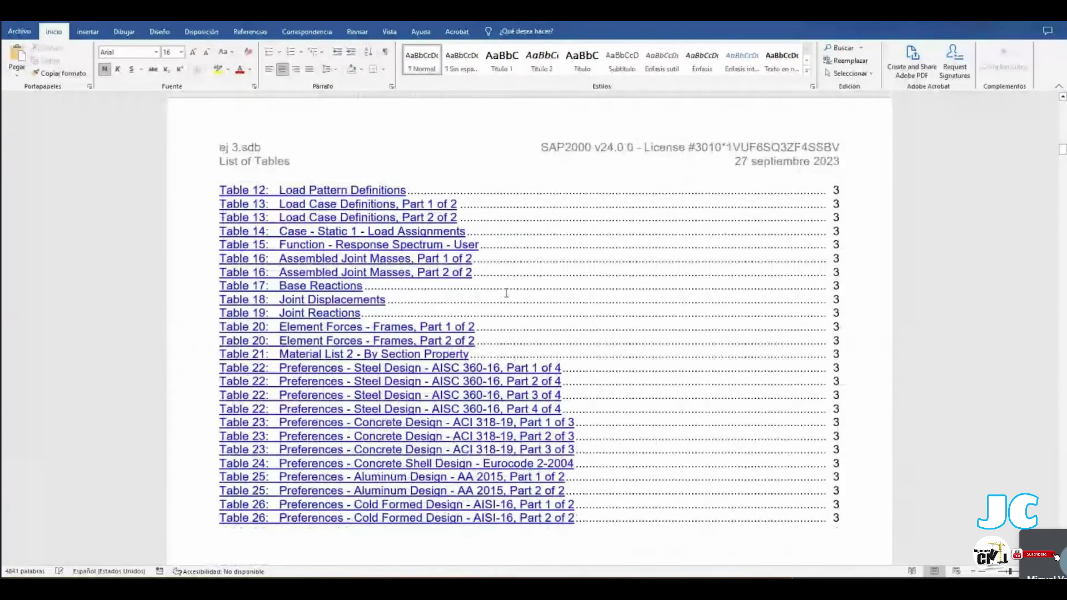
{"action": "scroll", "coordinate": [515, 288], "scroll_direction": "down", "scroll_amount": 20}
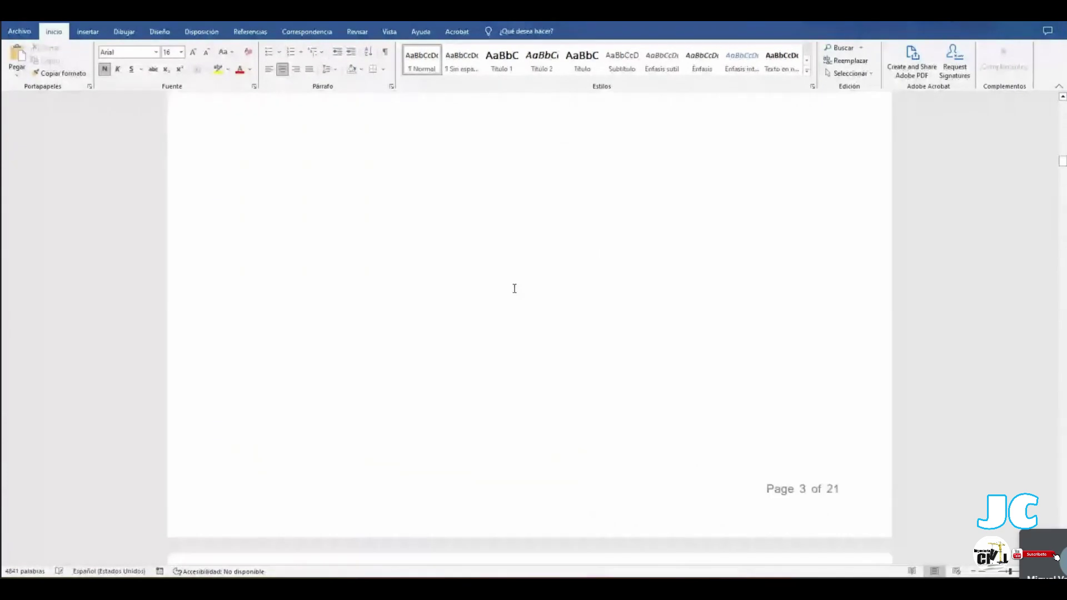
{"action": "scroll", "coordinate": [520, 287], "scroll_direction": "down", "scroll_amount": 7}
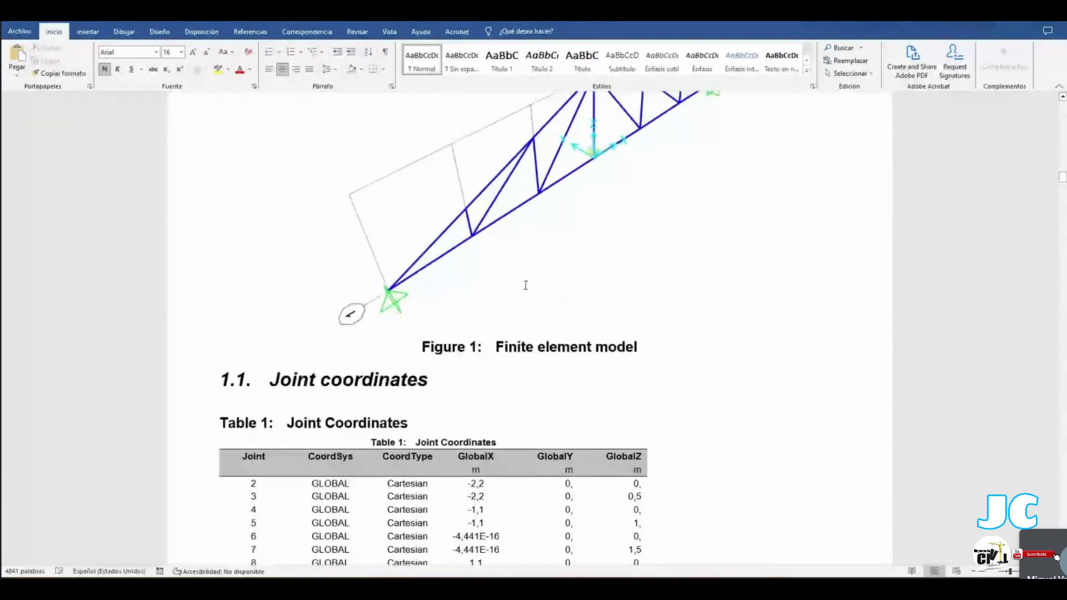
{"action": "scroll", "coordinate": [637, 280], "scroll_direction": "down", "scroll_amount": 20}
{"action": "scroll", "coordinate": [636, 277], "scroll_direction": "down", "scroll_amount": 20}
{"action": "scroll", "coordinate": [637, 278], "scroll_direction": "down", "scroll_amount": 20}
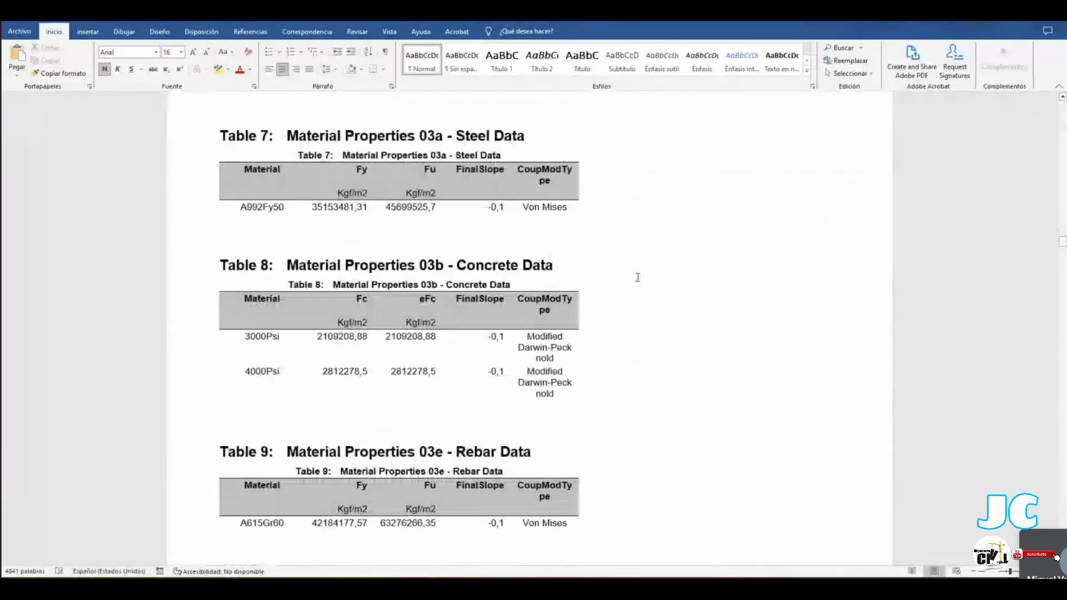